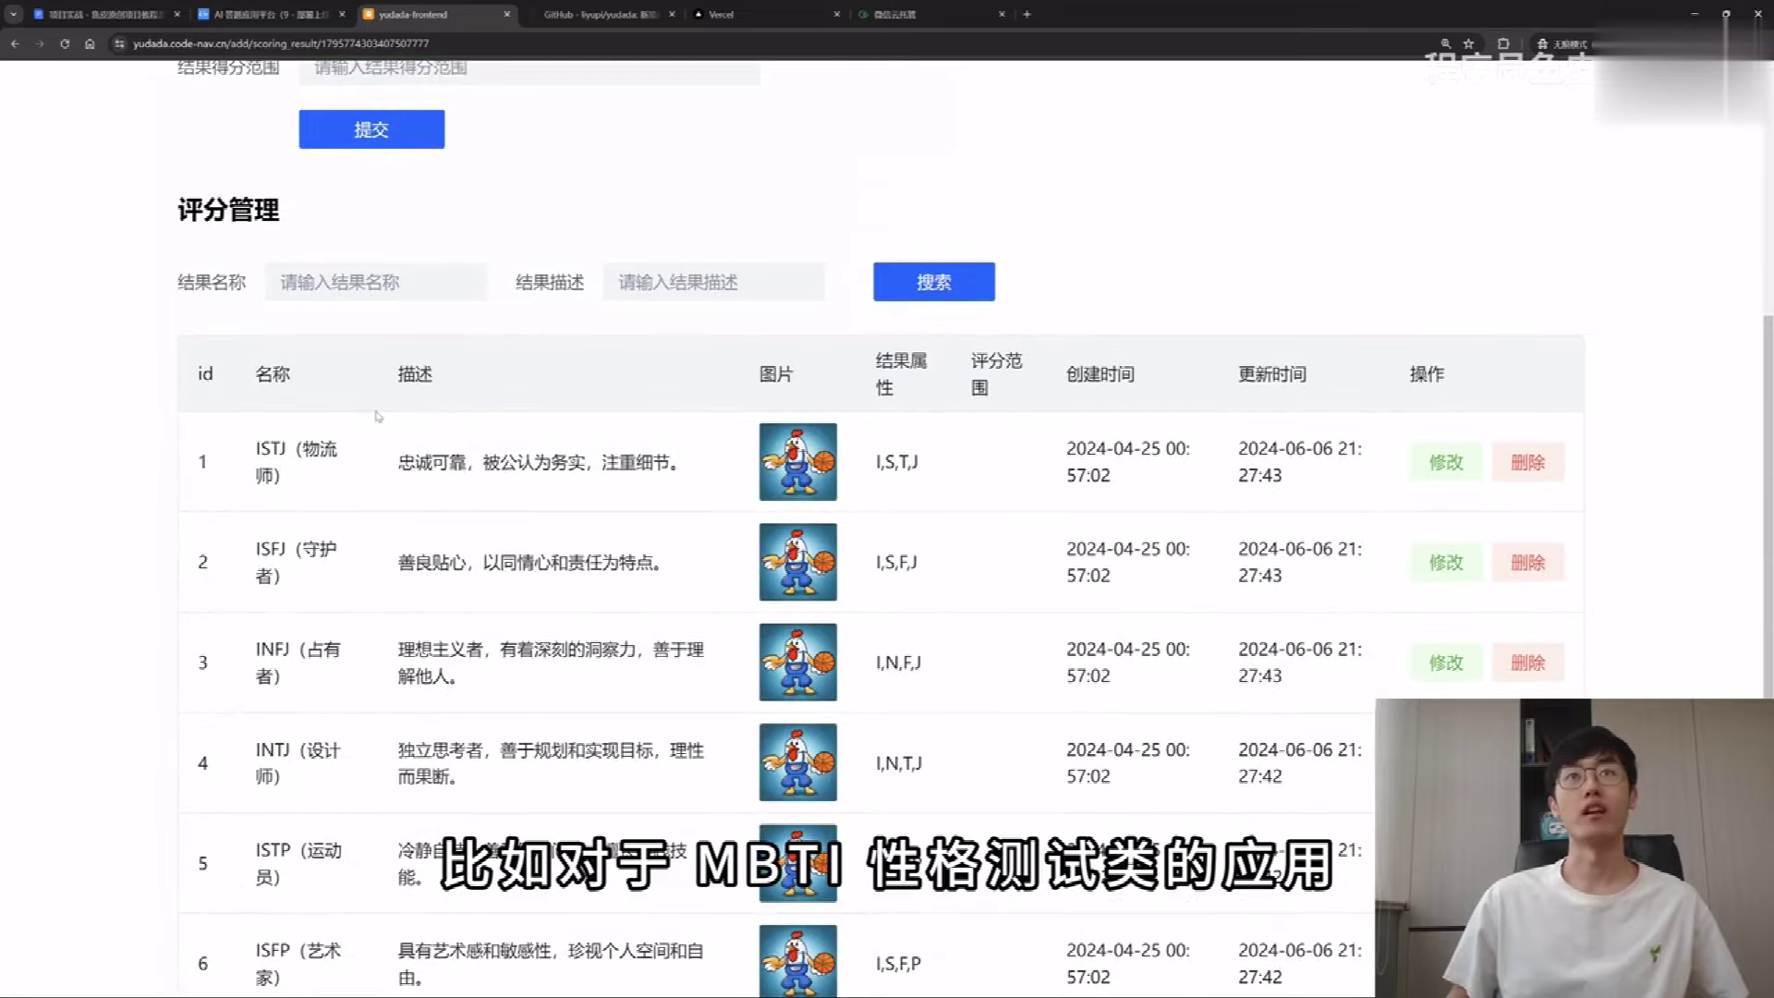
# Step: Look over the scoring results table and the 应用管理 list, and return to the home page
pyautogui.scroll(-5, 415, 453)
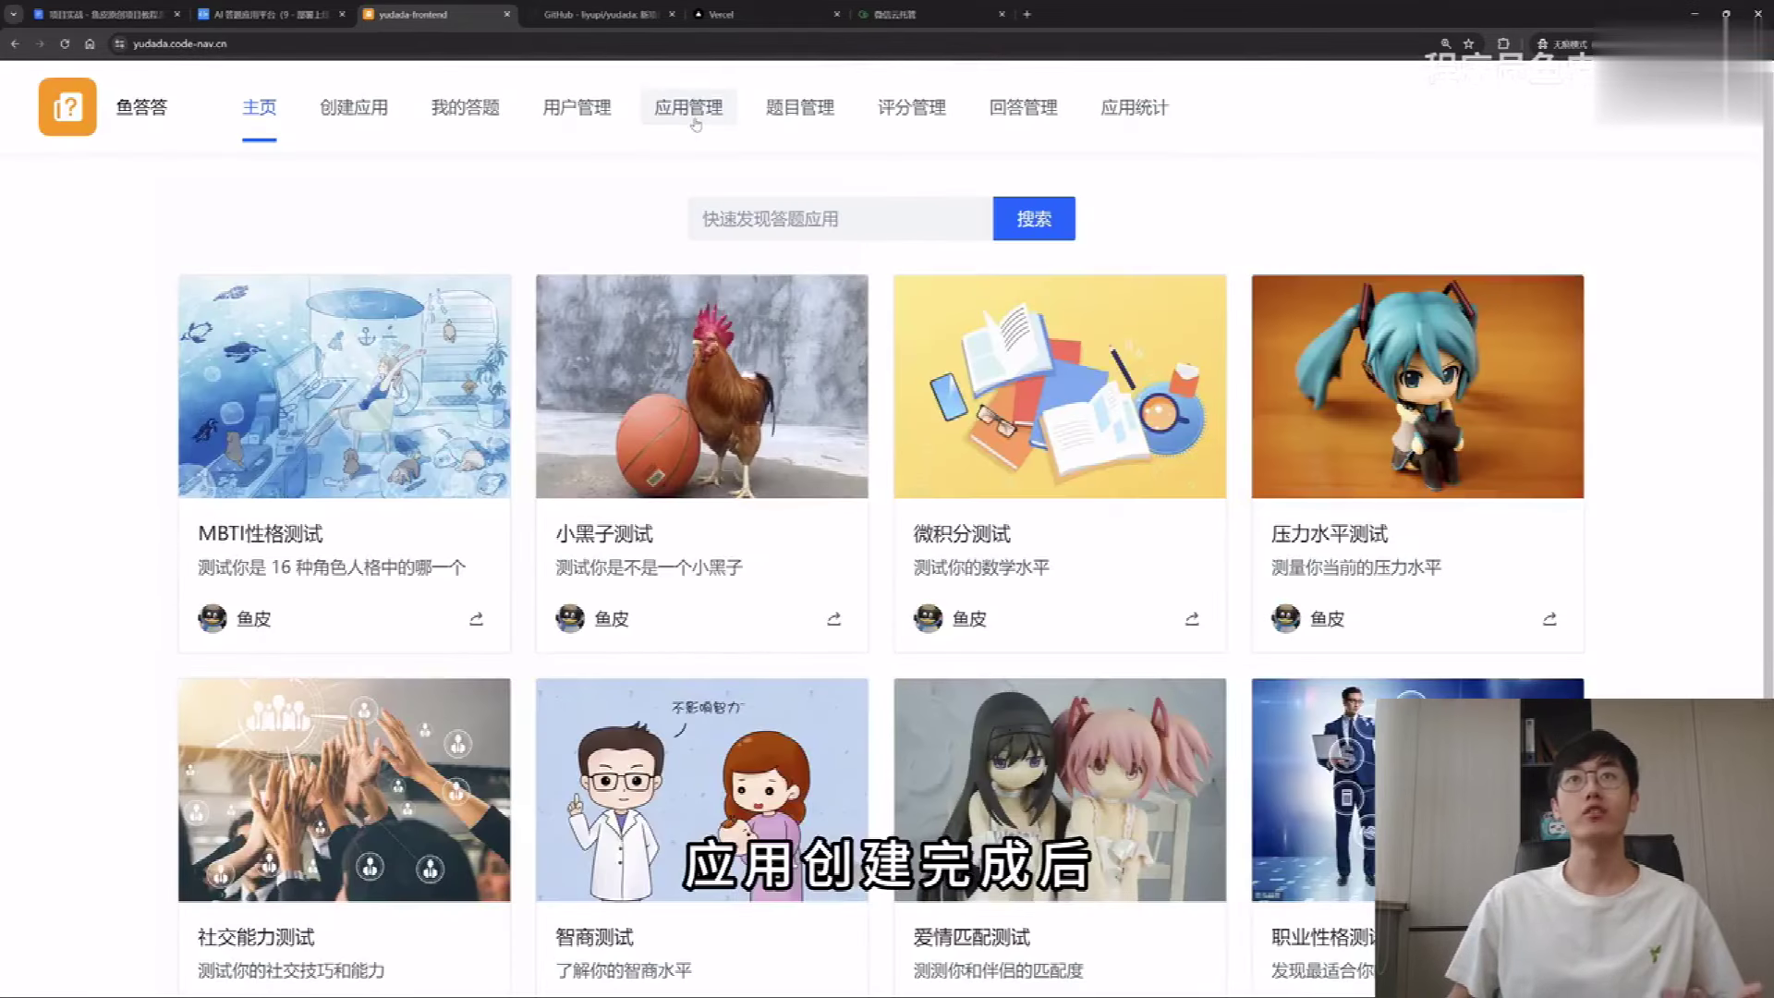
pyautogui.click(695, 120)
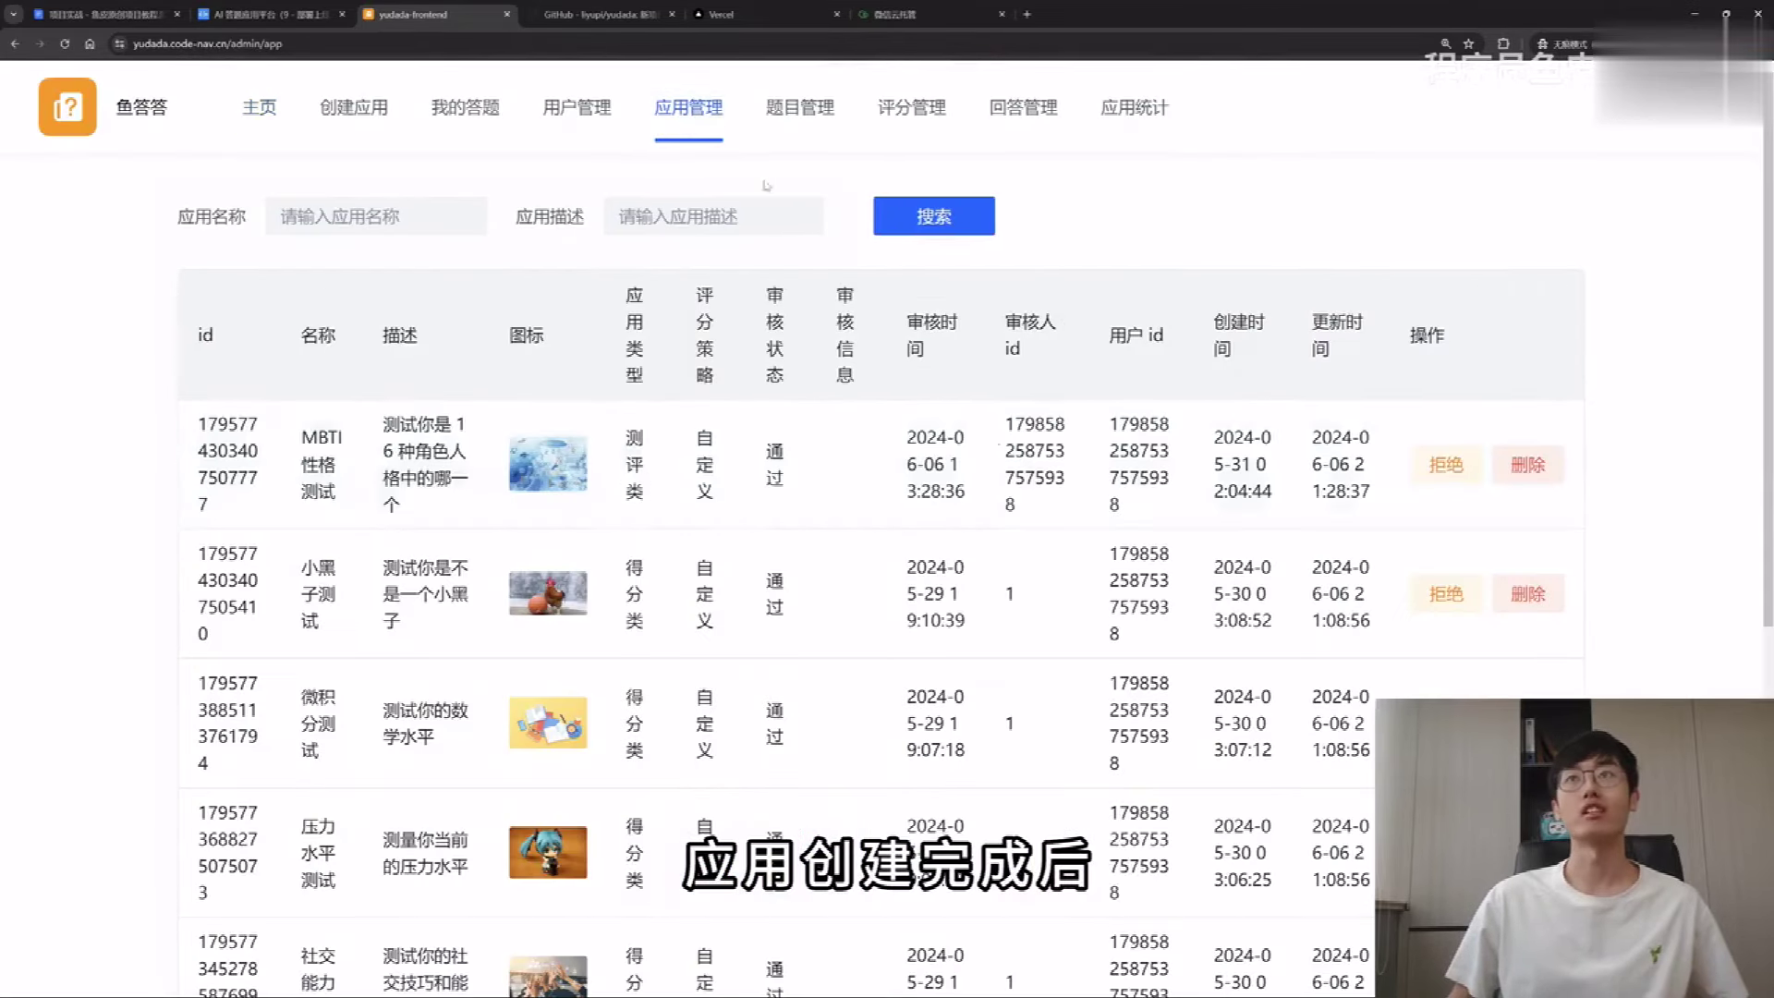
pyautogui.click(260, 107)
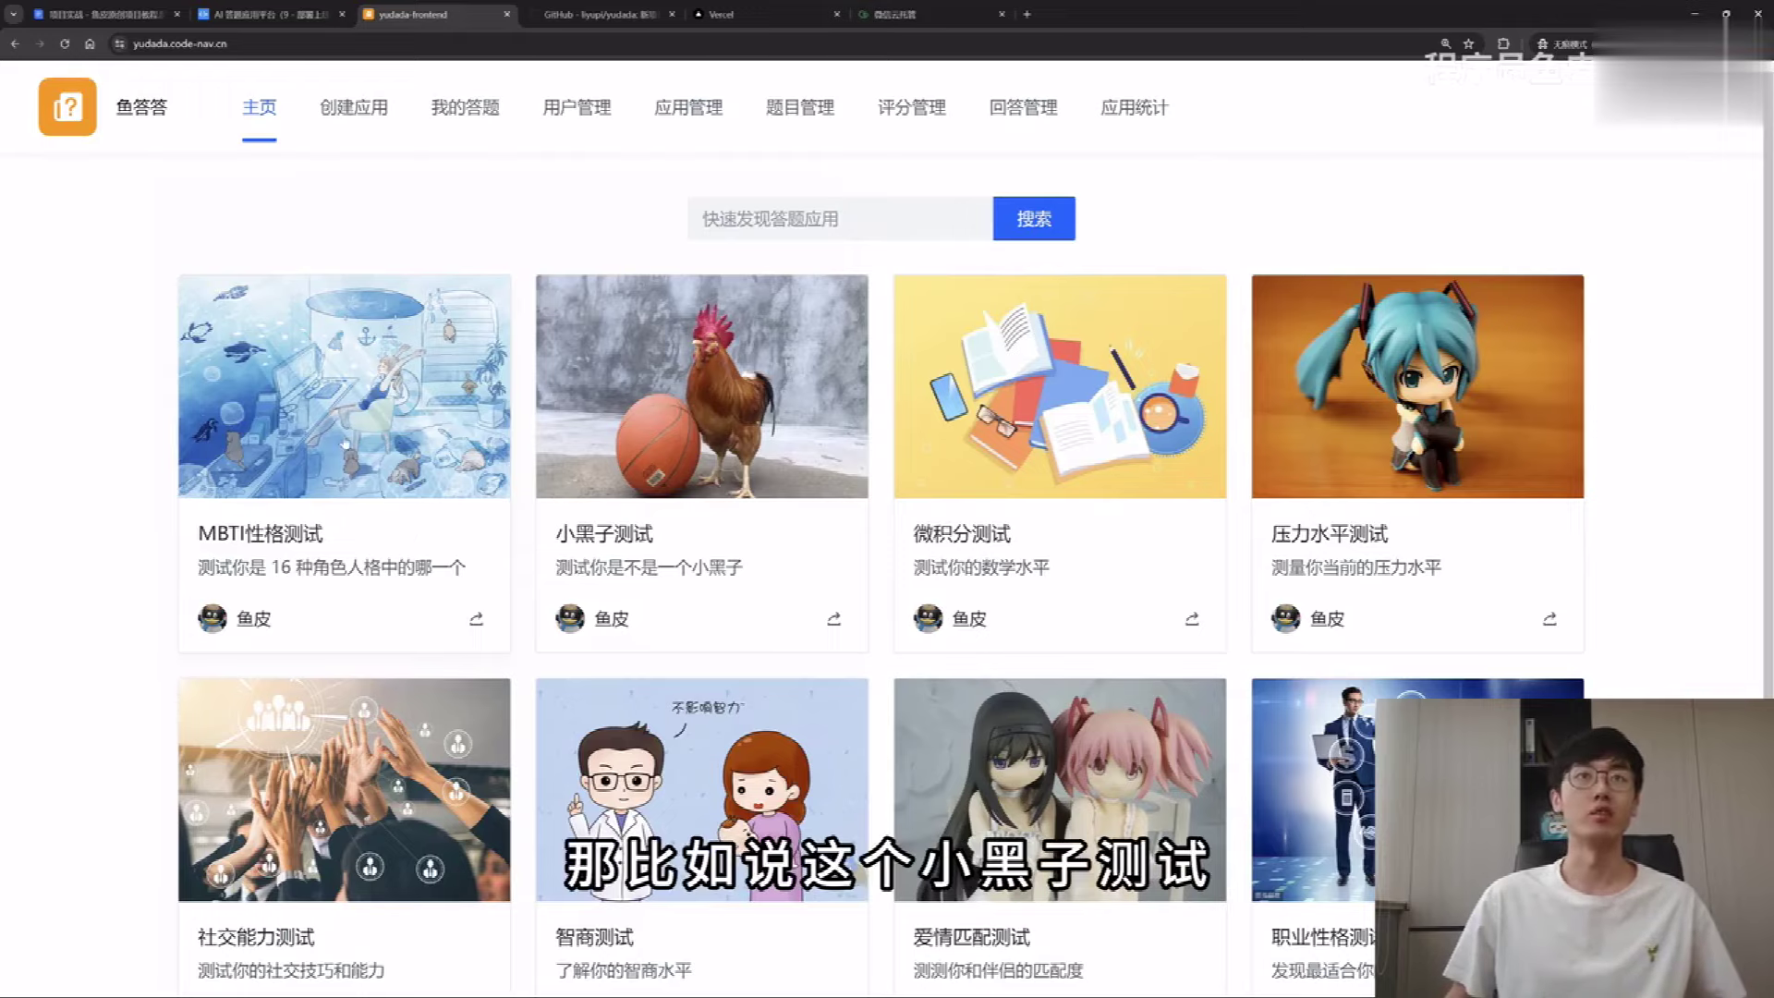
# Step: Take the 小黑子测试 quiz, choosing option A for the first two questions and B for the third, and view the result
pyautogui.click(694, 407)
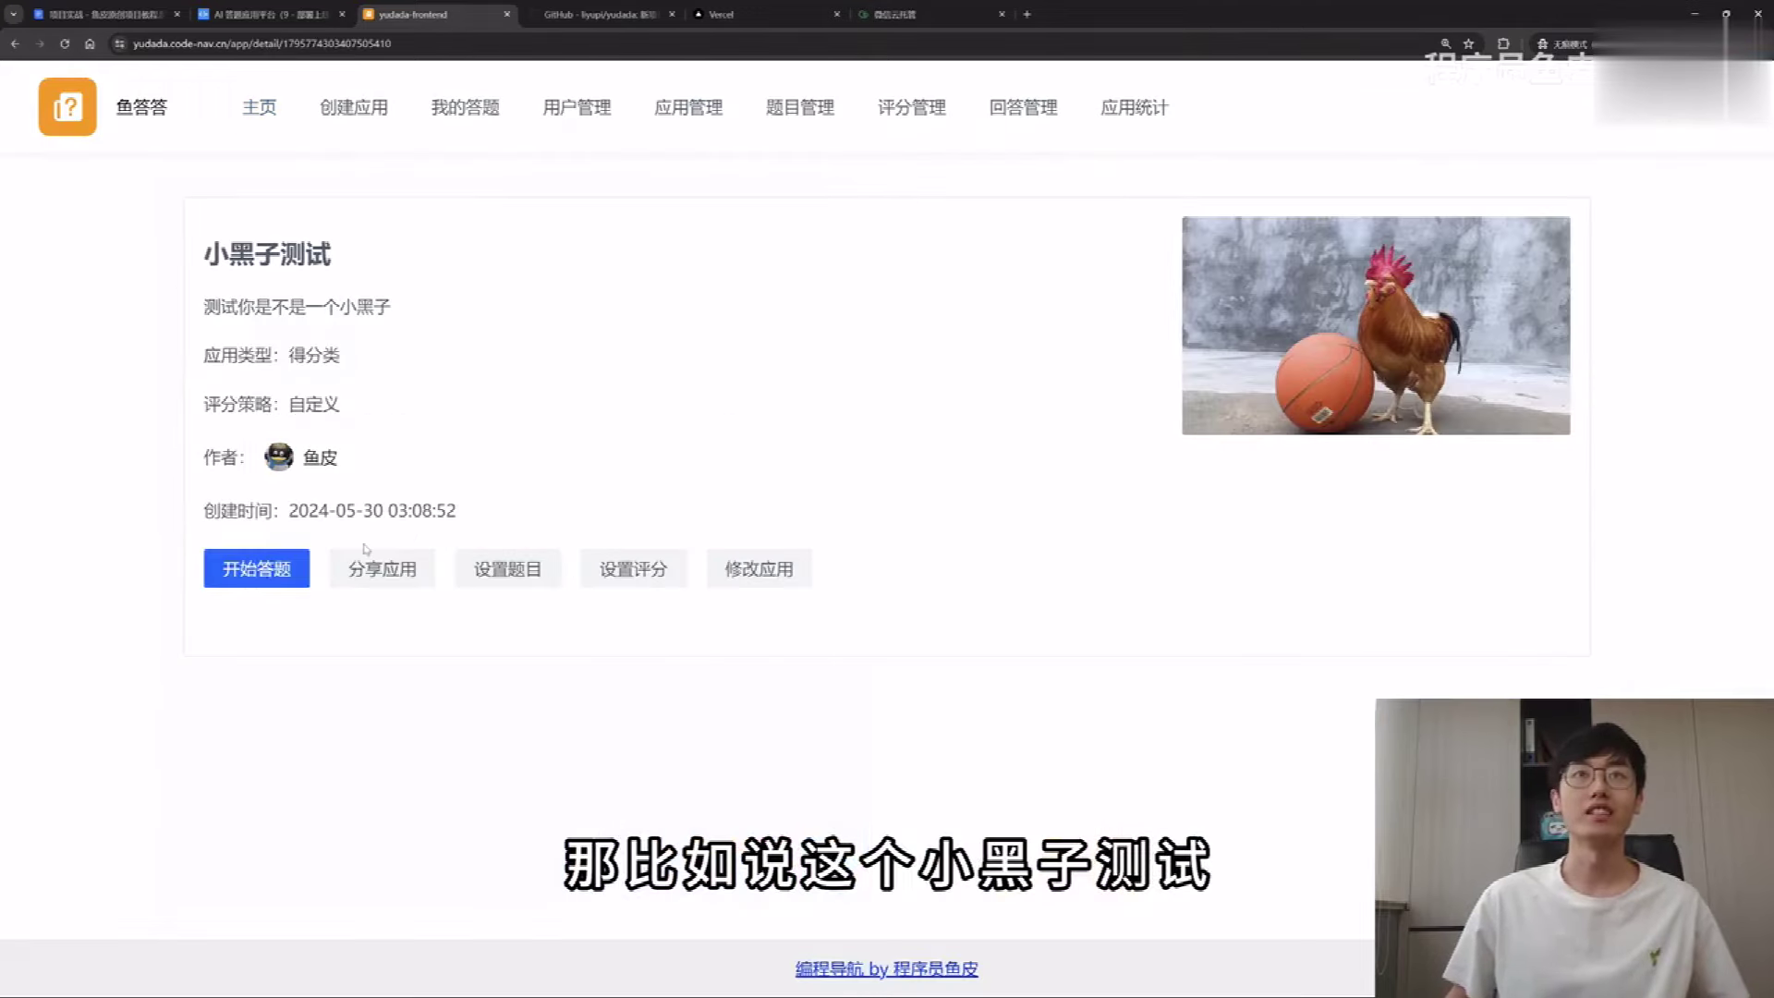
pyautogui.click(254, 567)
pyautogui.click(219, 407)
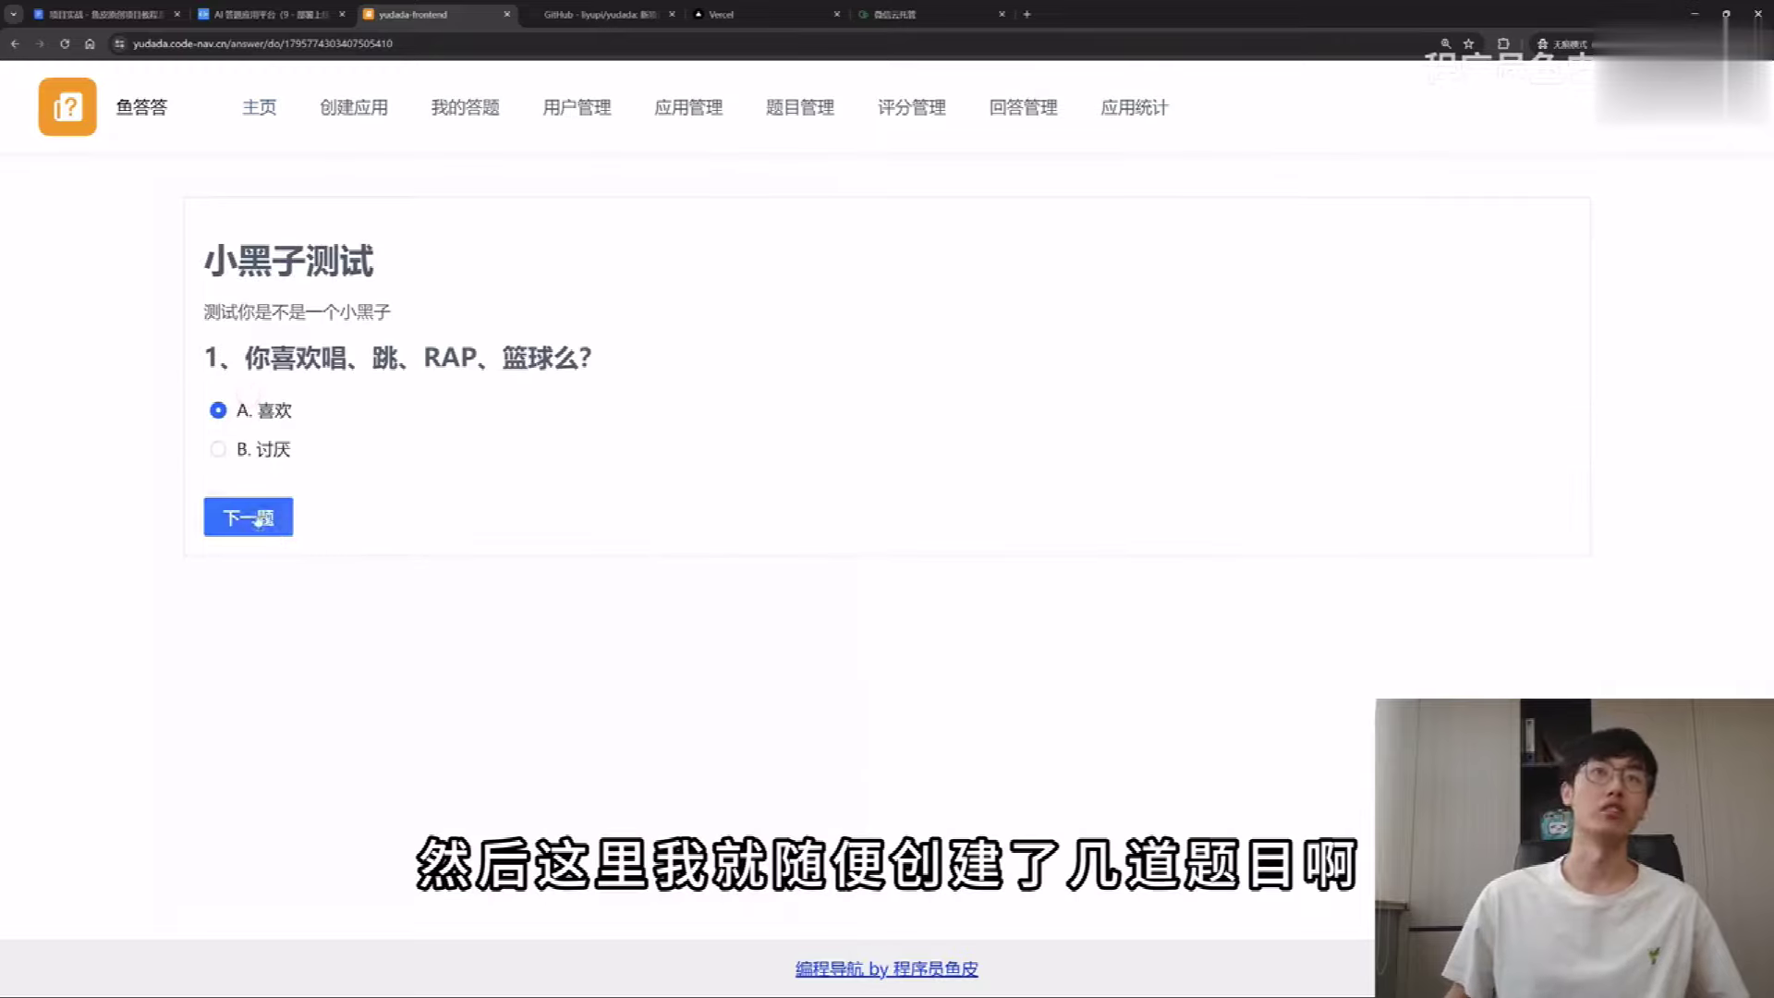
pyautogui.click(250, 514)
pyautogui.click(251, 421)
pyautogui.click(277, 523)
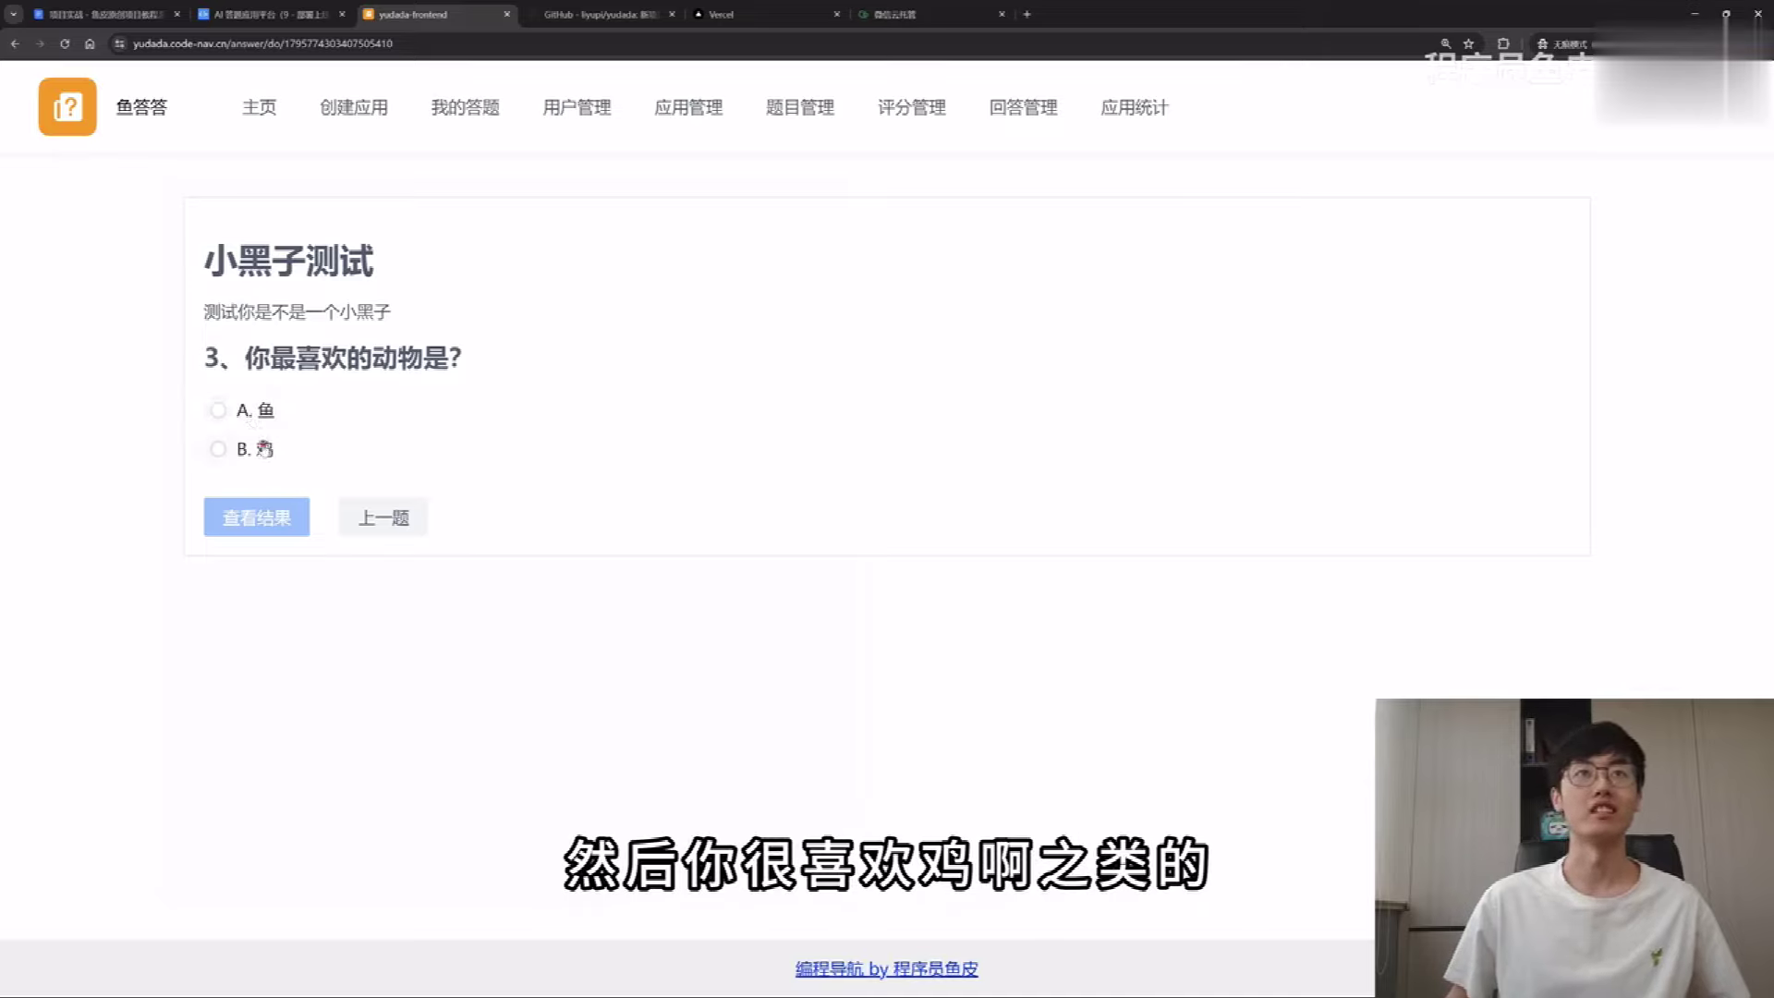
pyautogui.click(259, 449)
pyautogui.click(268, 532)
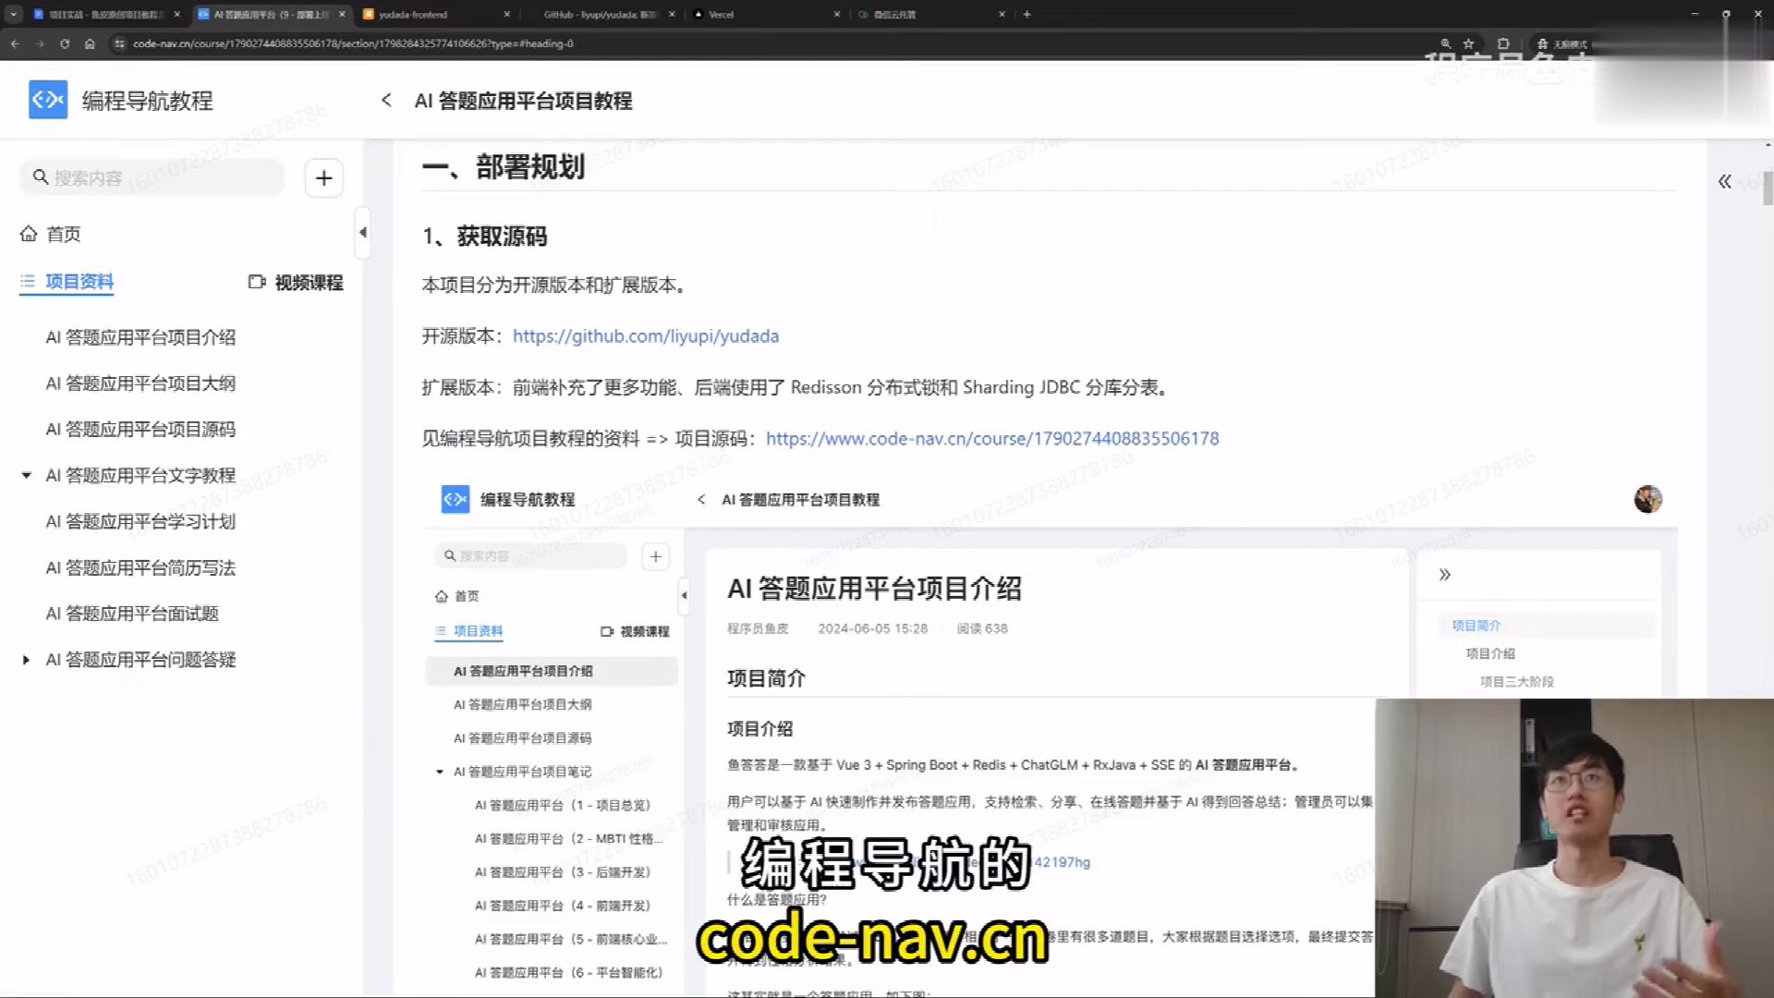
# Step: Read the 获取源码 section of the AI 答题应用平台 tutorial, highlighting the extended version and its distributed lock feature
pyautogui.moveTo(604, 285); pyautogui.dragTo(678, 284)
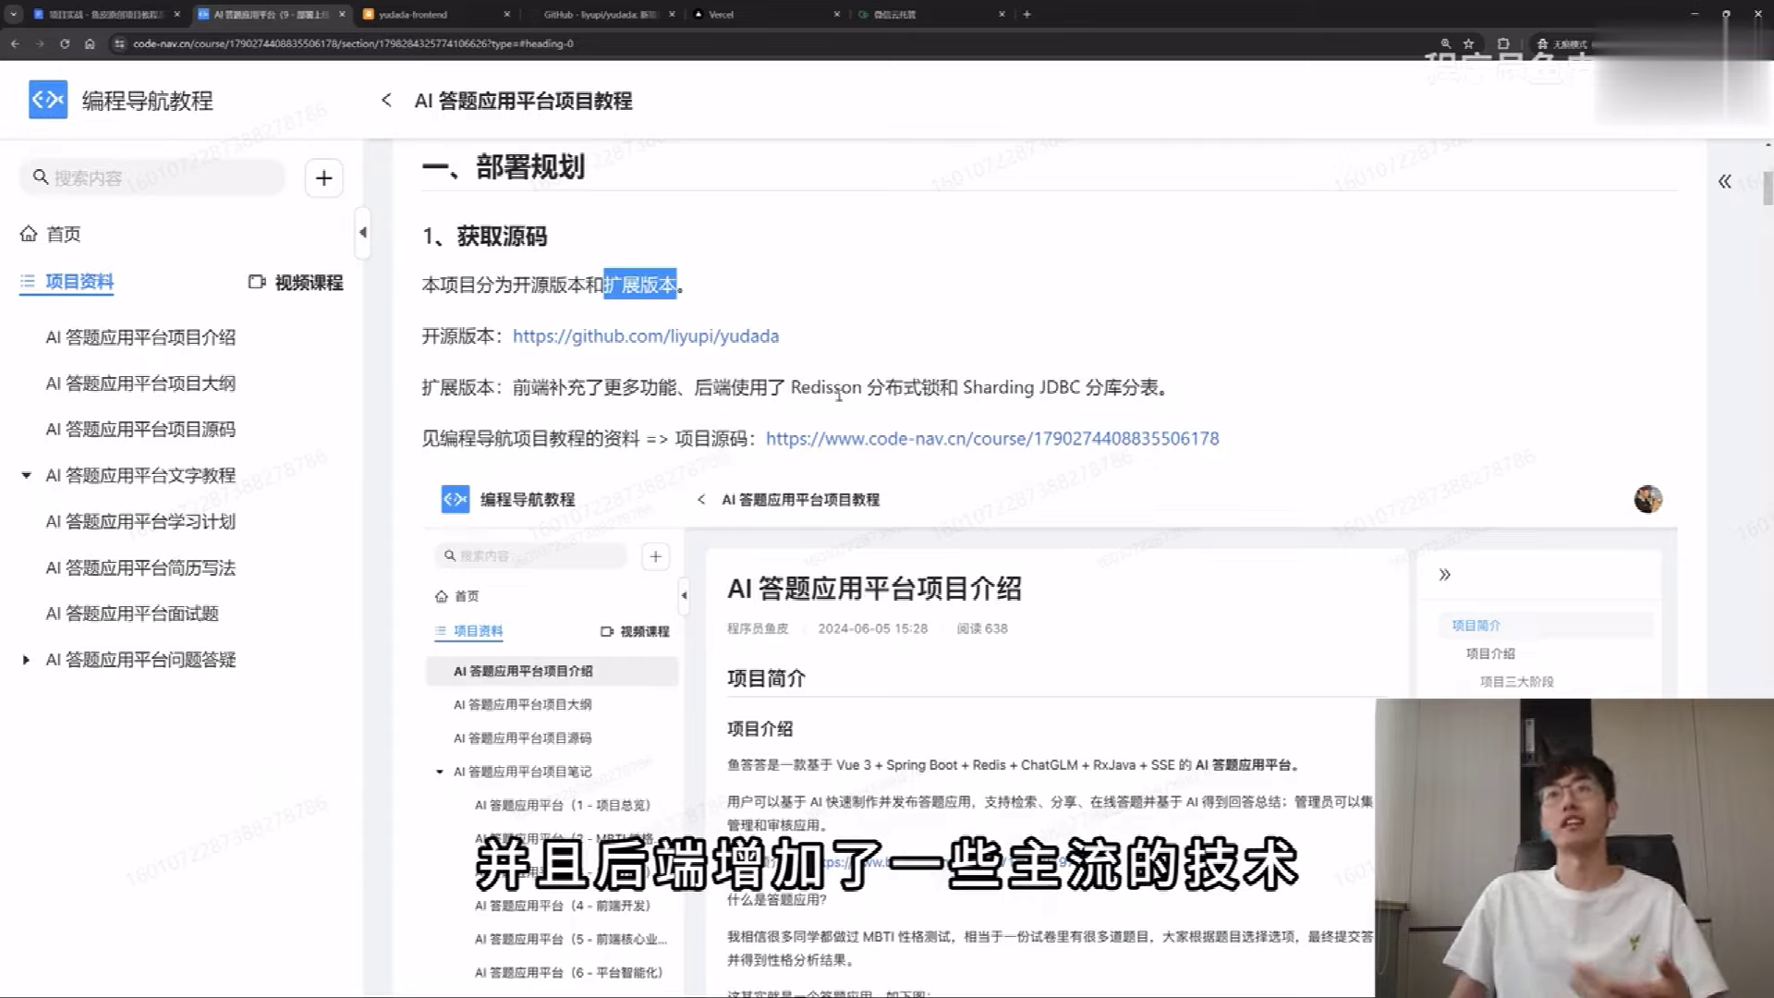
pyautogui.moveTo(867, 388); pyautogui.dragTo(961, 386)
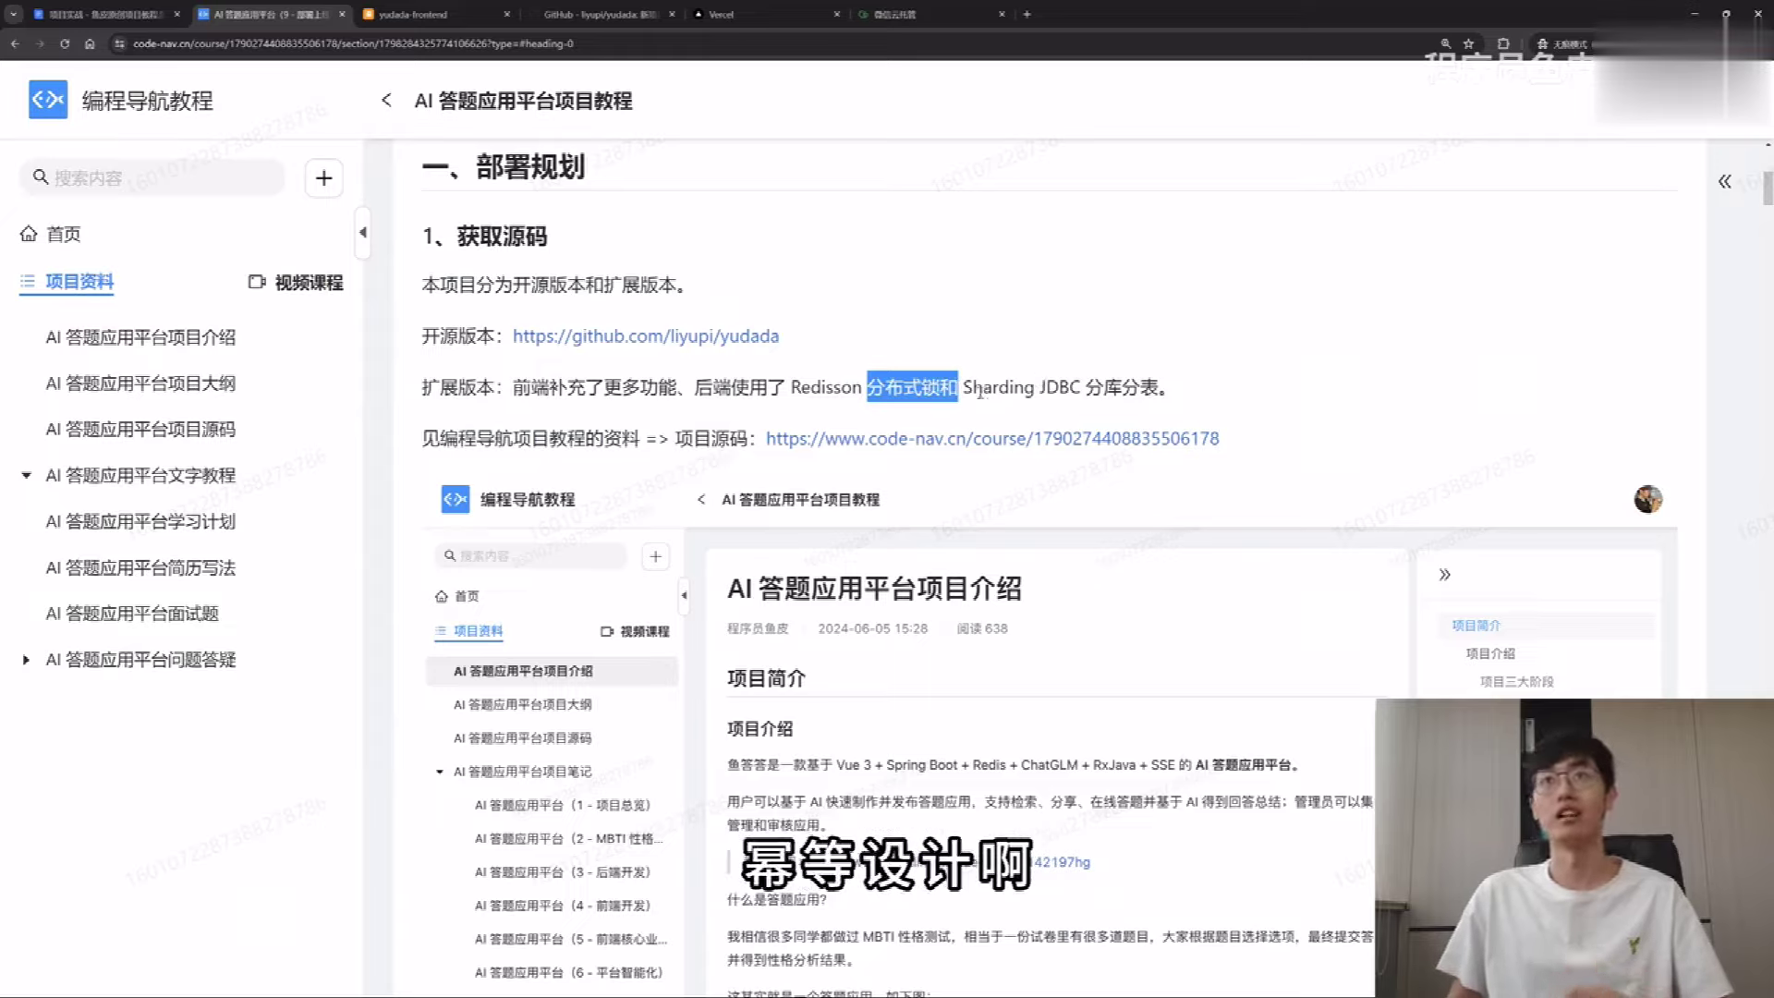
pyautogui.click(513, 410)
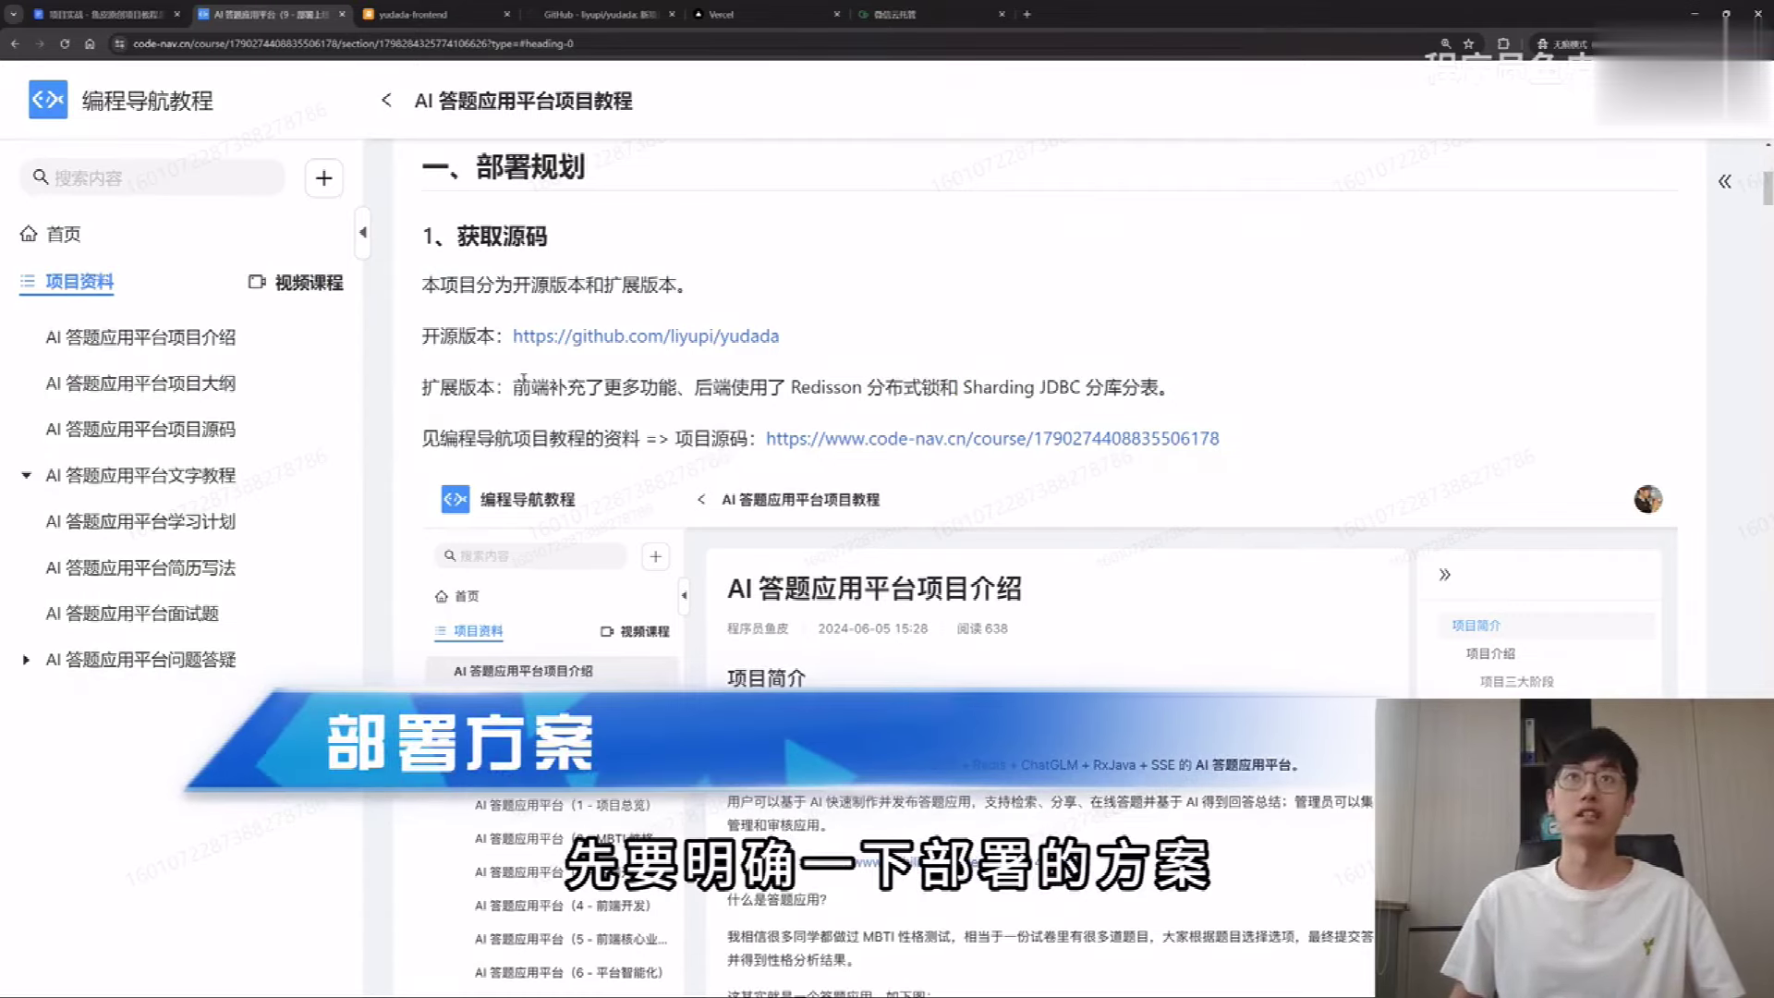
# Step: Examine the 部署方案 section together with the Vercel overview and the 微信云托管 service list
pyautogui.scroll(-10, 524, 380)
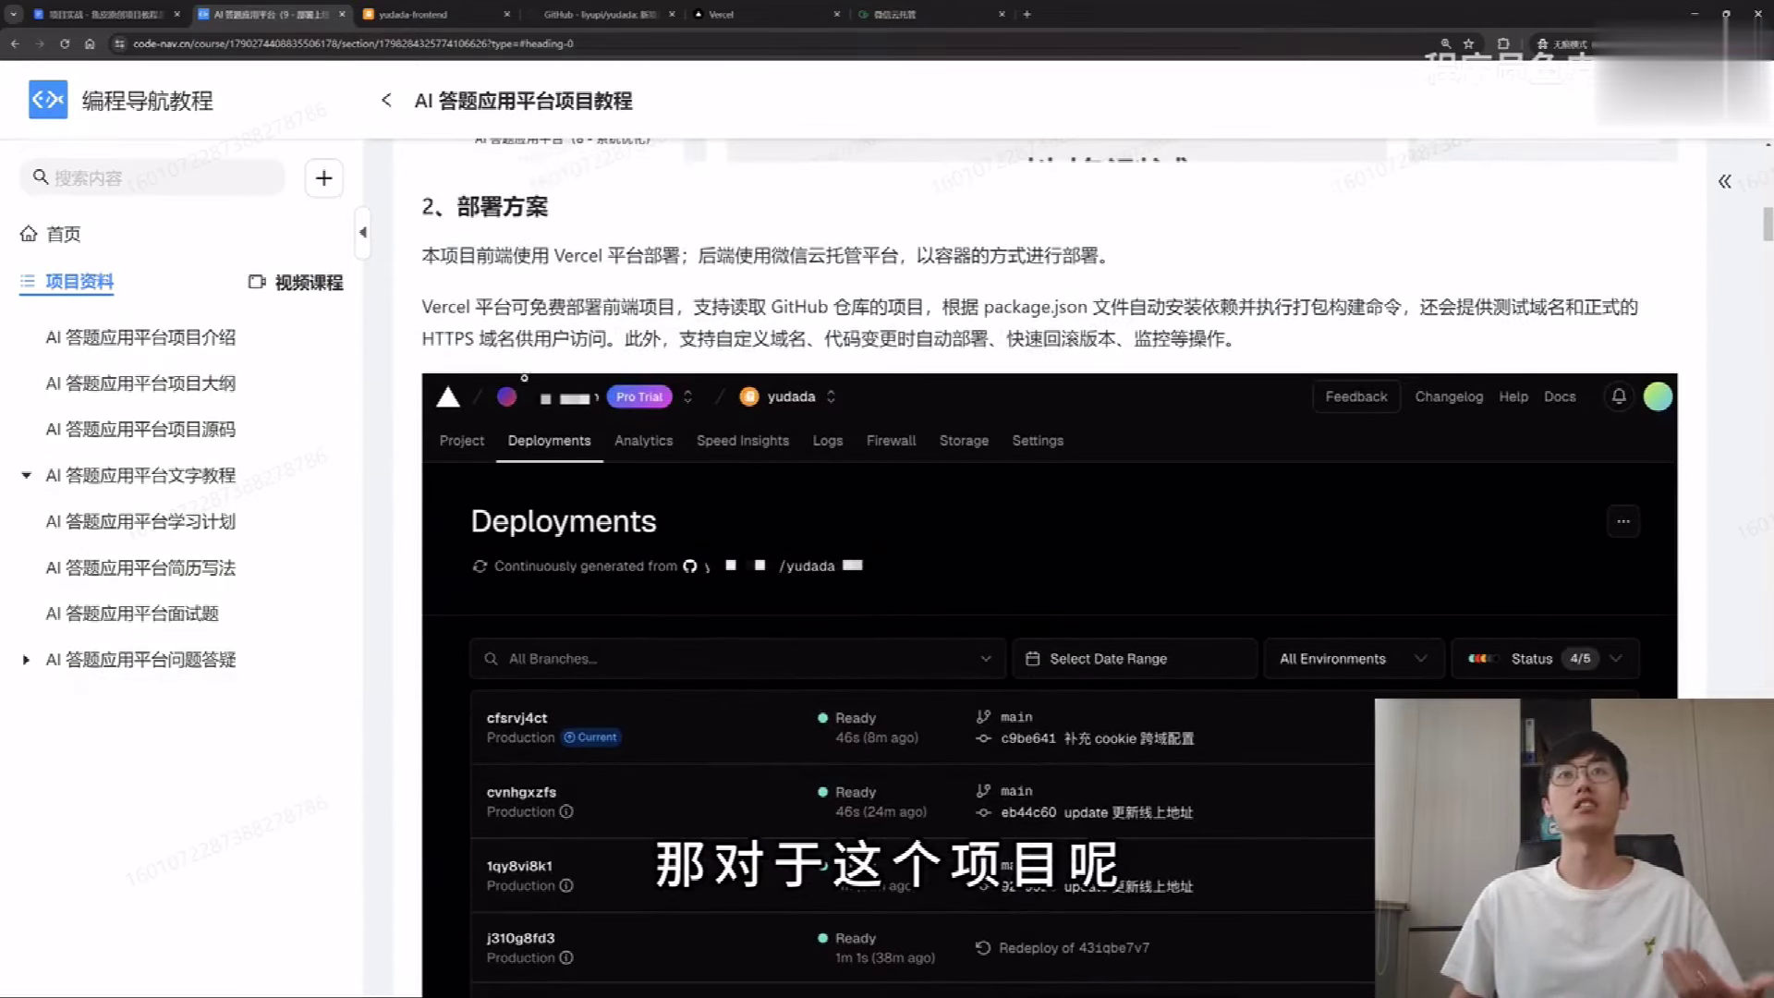
pyautogui.click(754, 25)
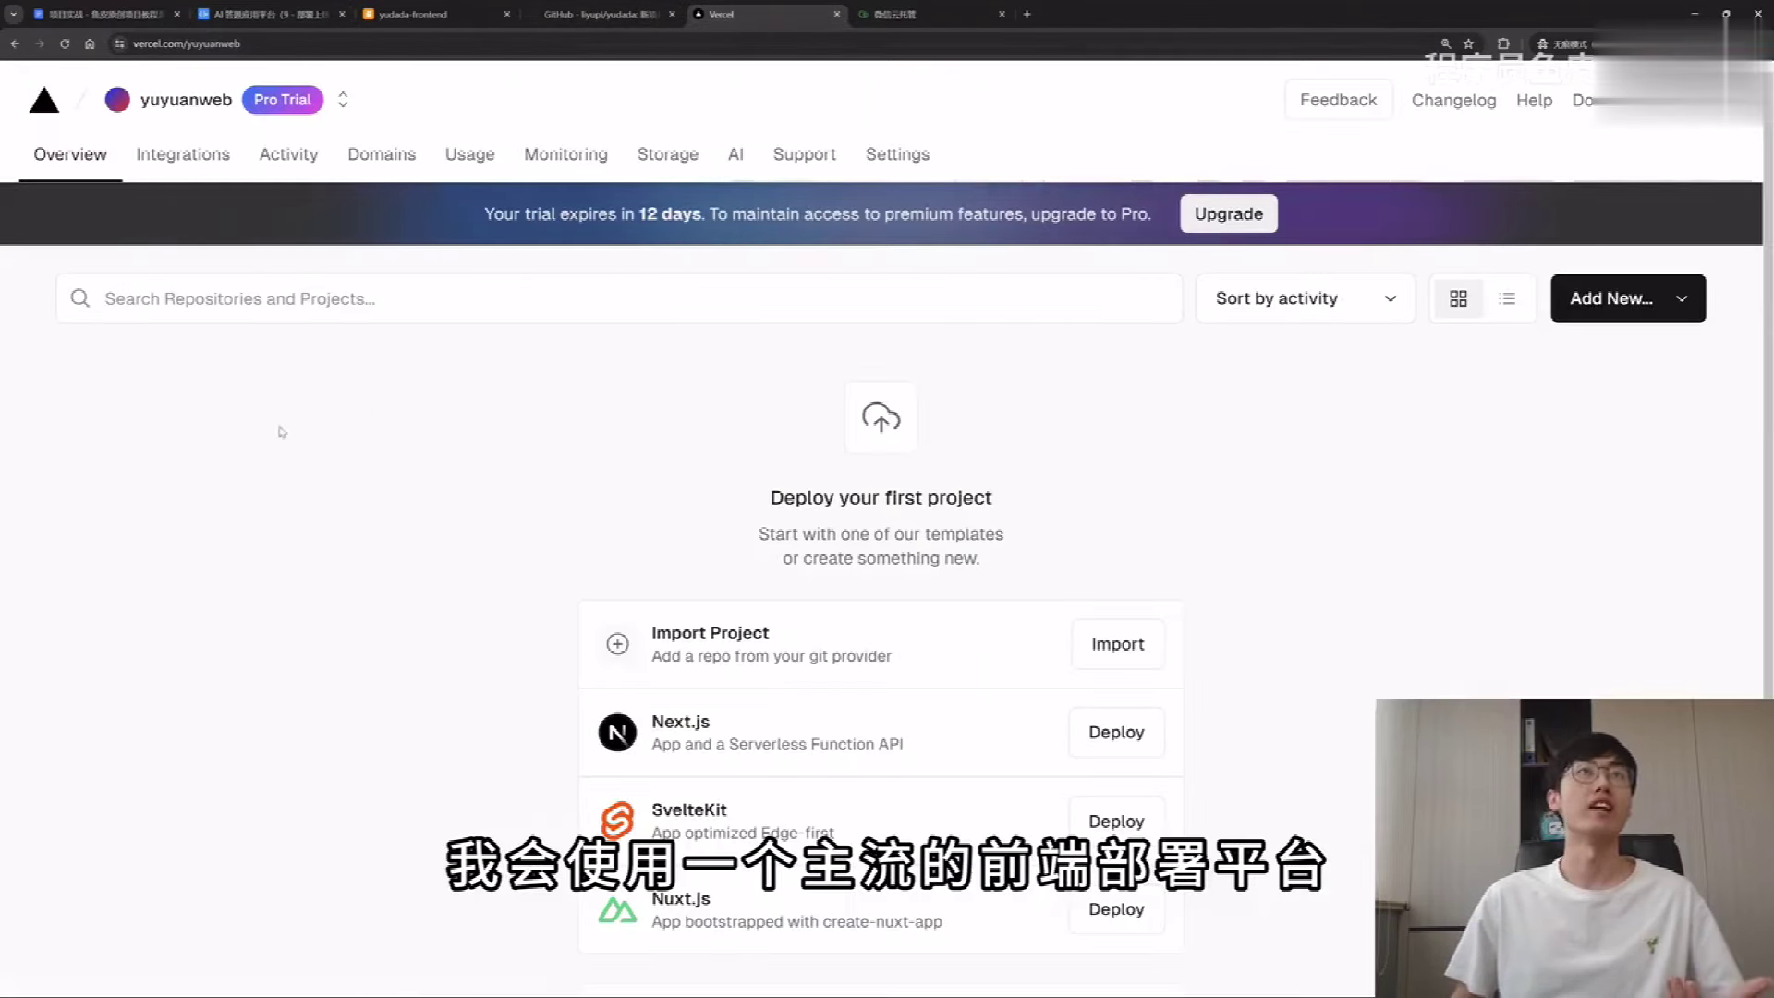
pyautogui.click(922, 17)
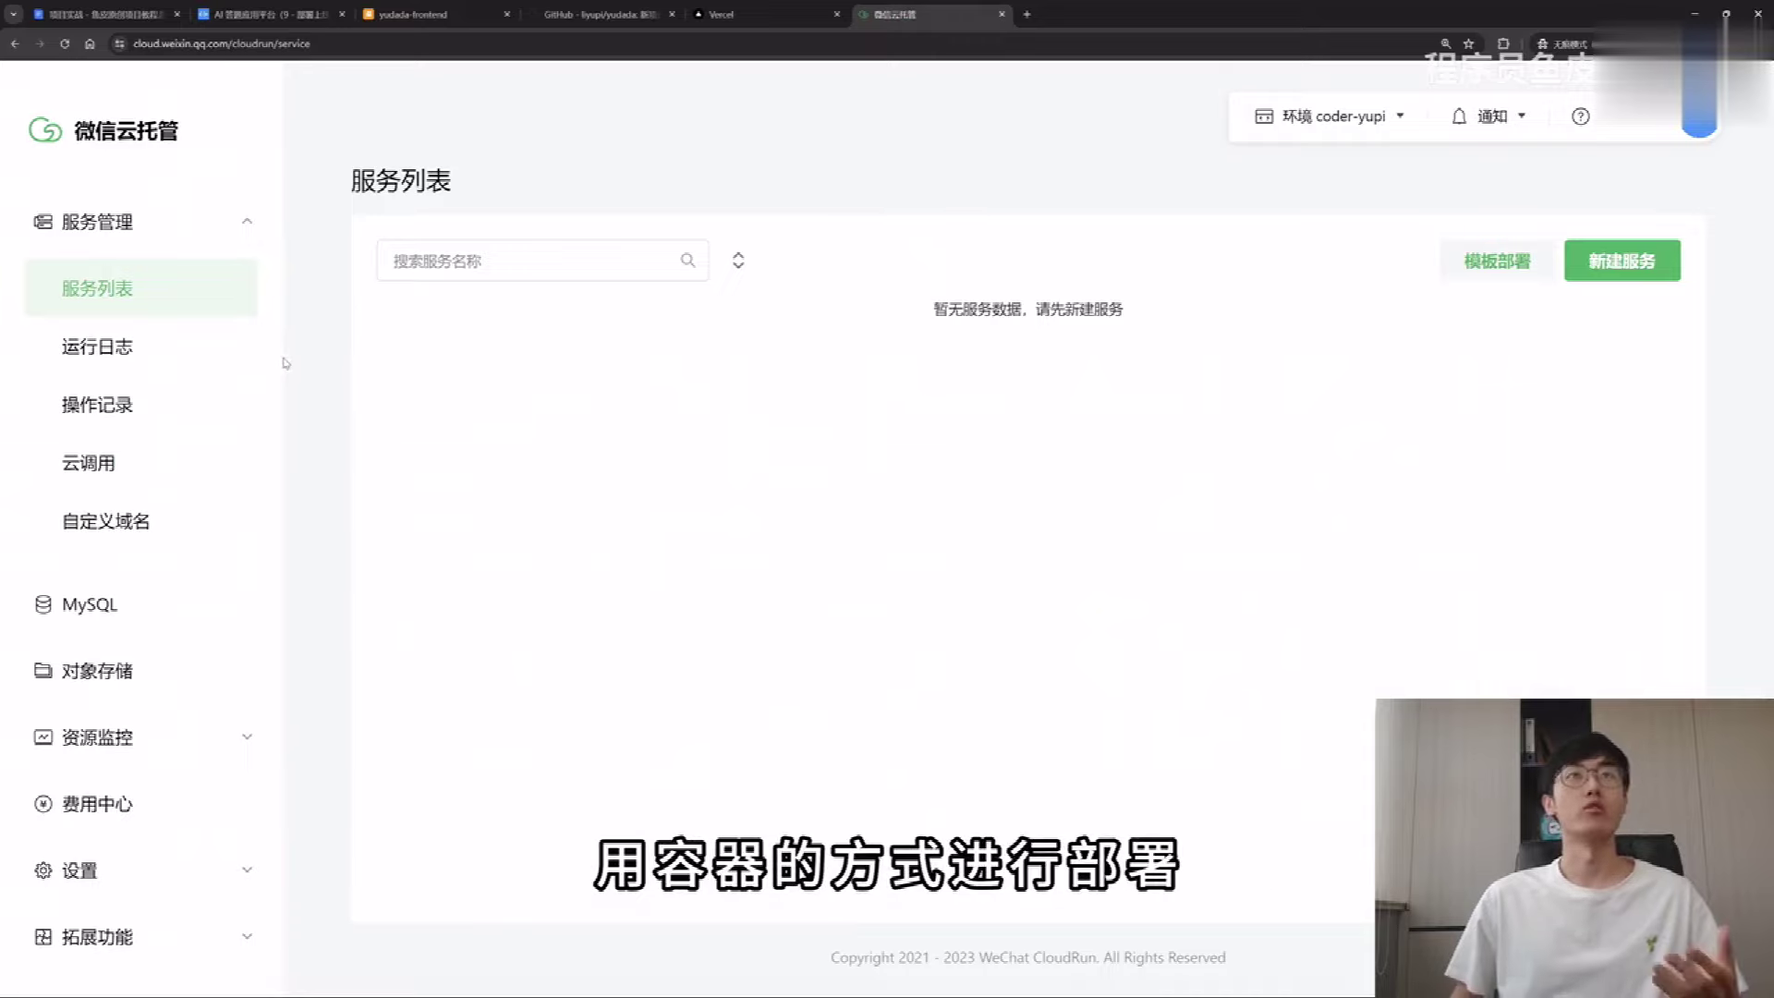
pyautogui.click(724, 16)
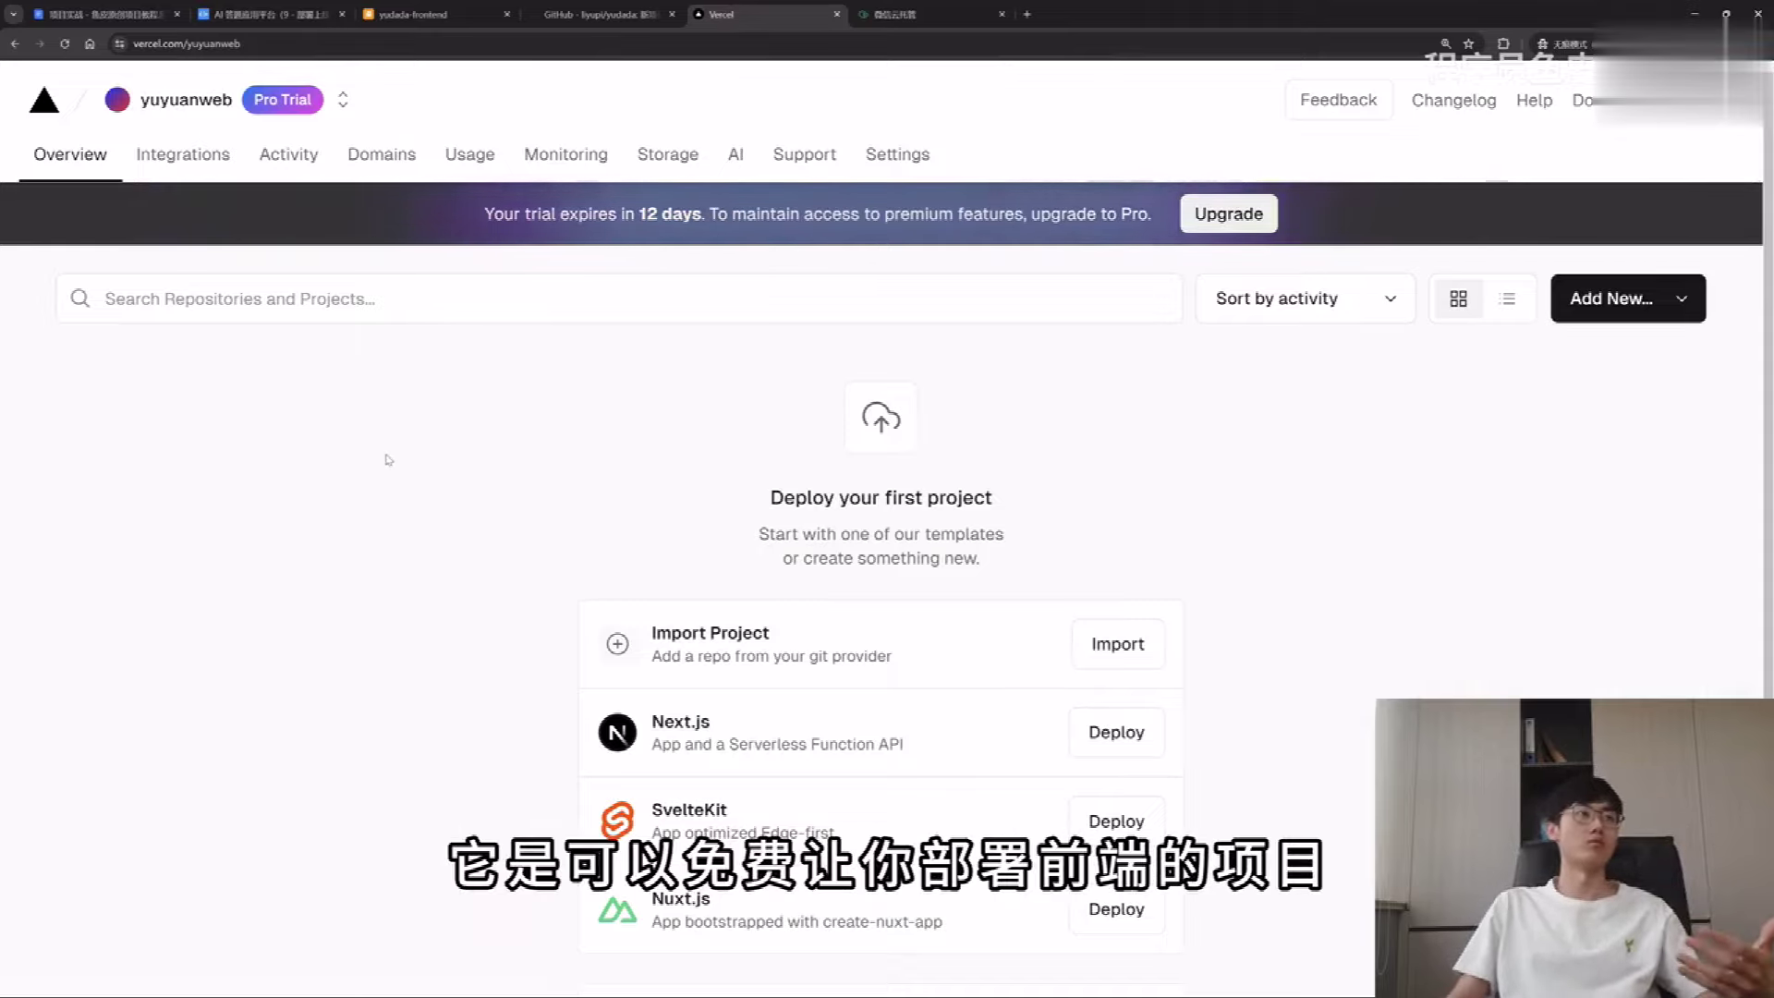
pyautogui.scroll(-2, 816, 542)
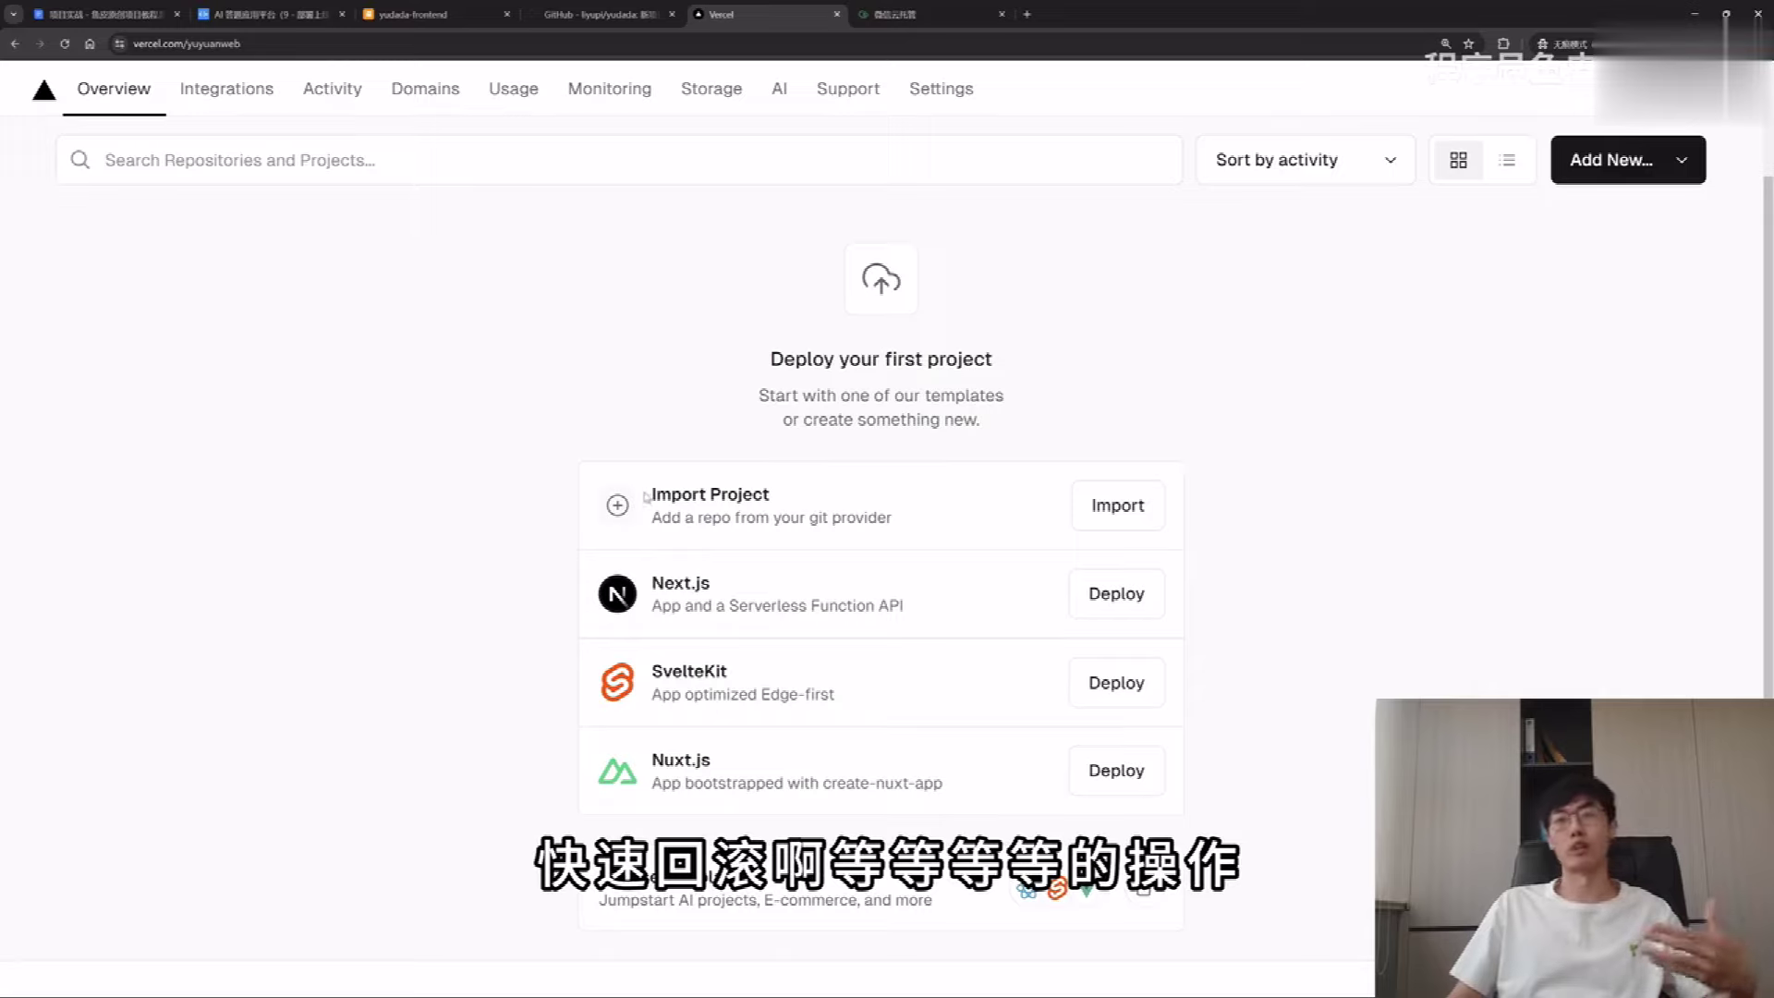
pyautogui.click(891, 14)
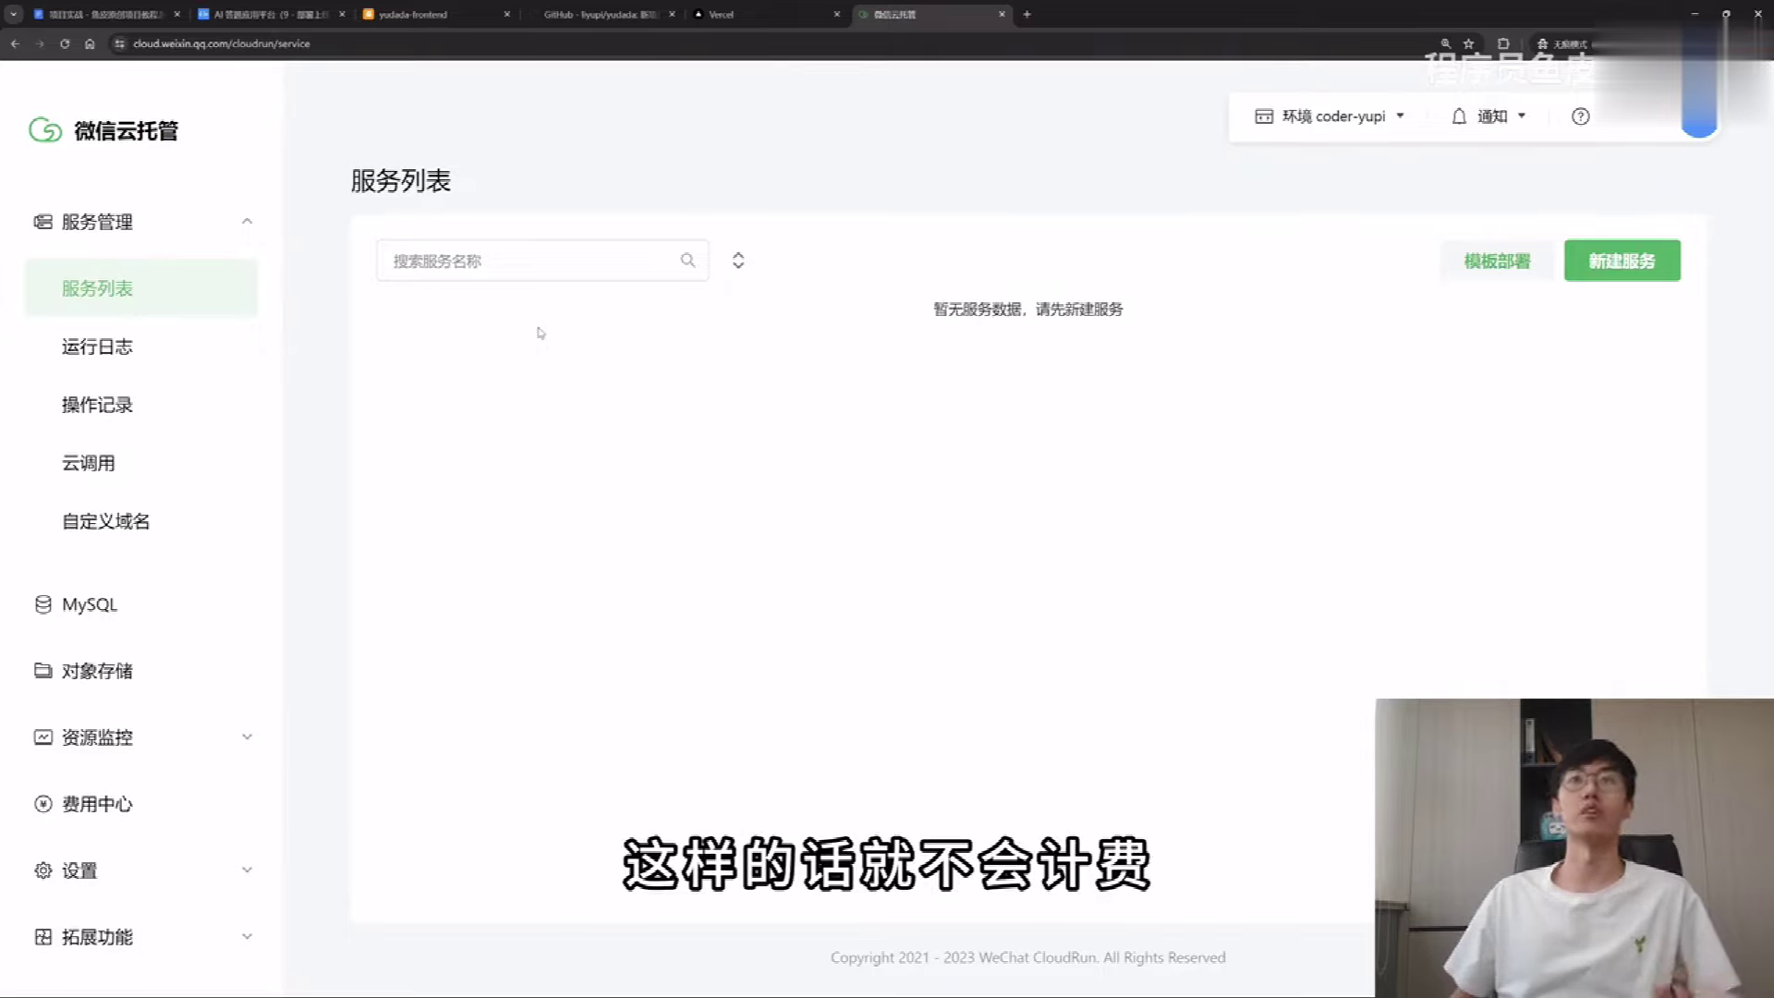
pyautogui.click(708, 13)
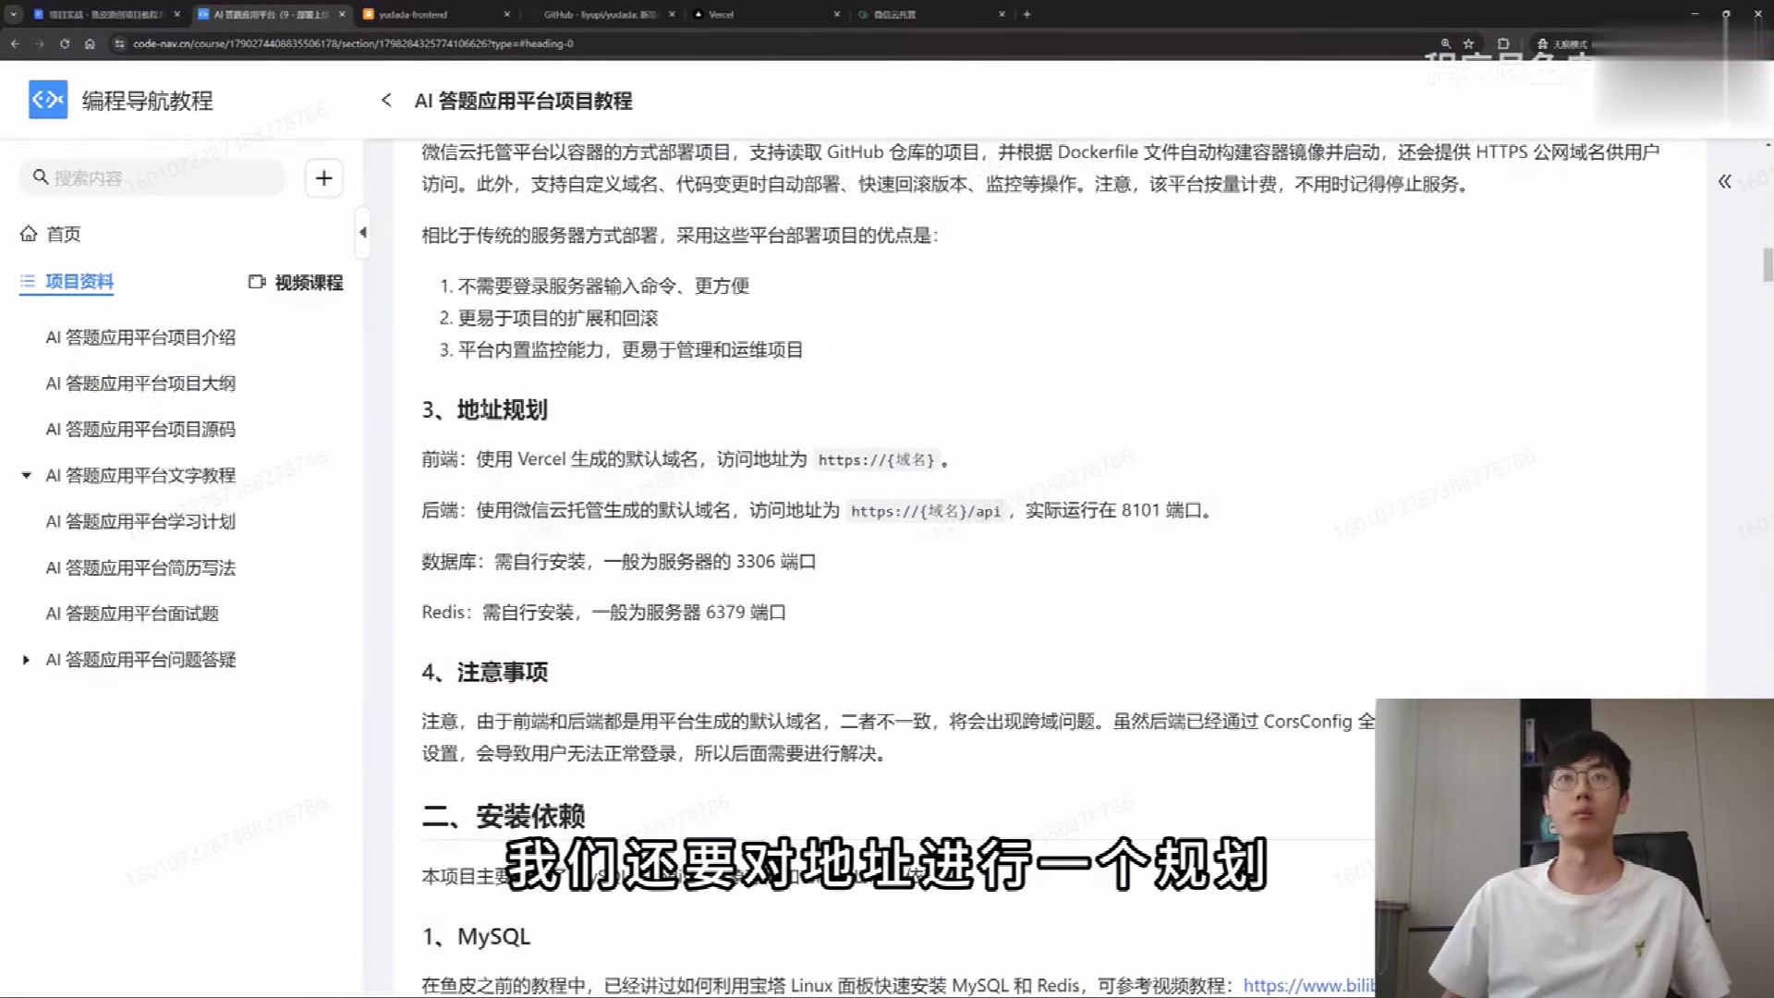
# Step: Read the 地址规划 and 注意事项 sections, and check the CORS mapping in CorsConfig.java before returning to the tutorial
pyautogui.moveTo(457, 410); pyautogui.dragTo(649, 424)
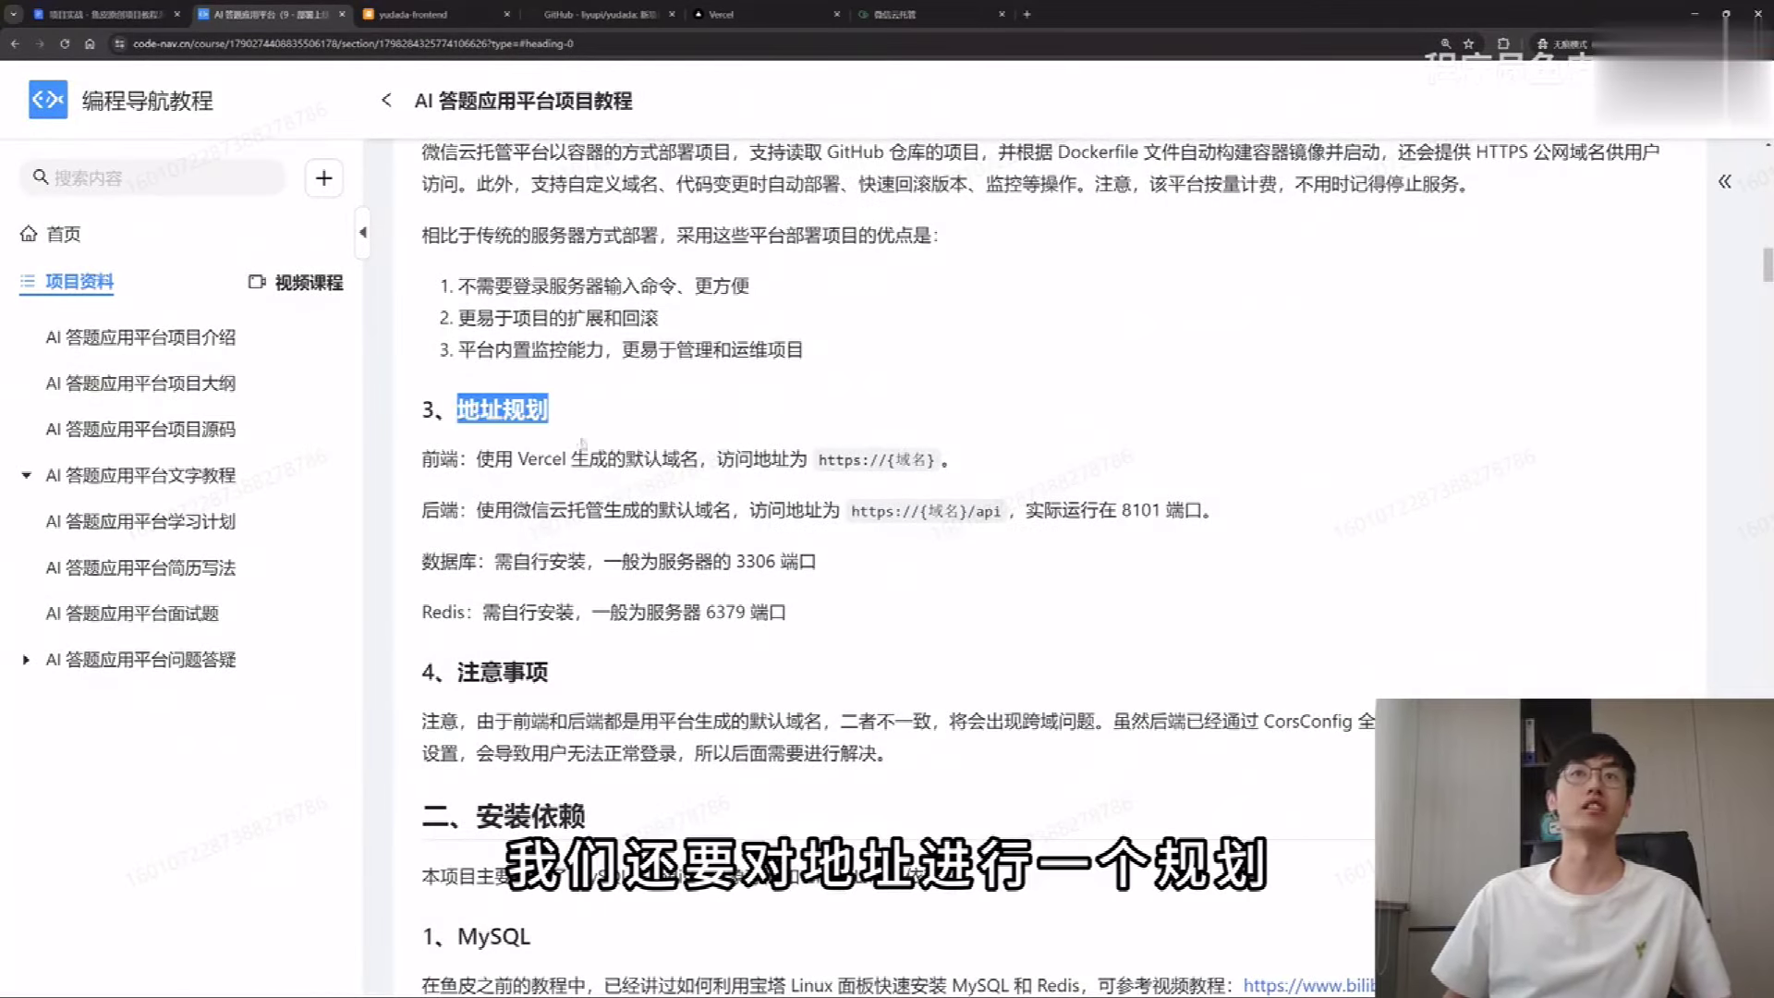
pyautogui.click(607, 413)
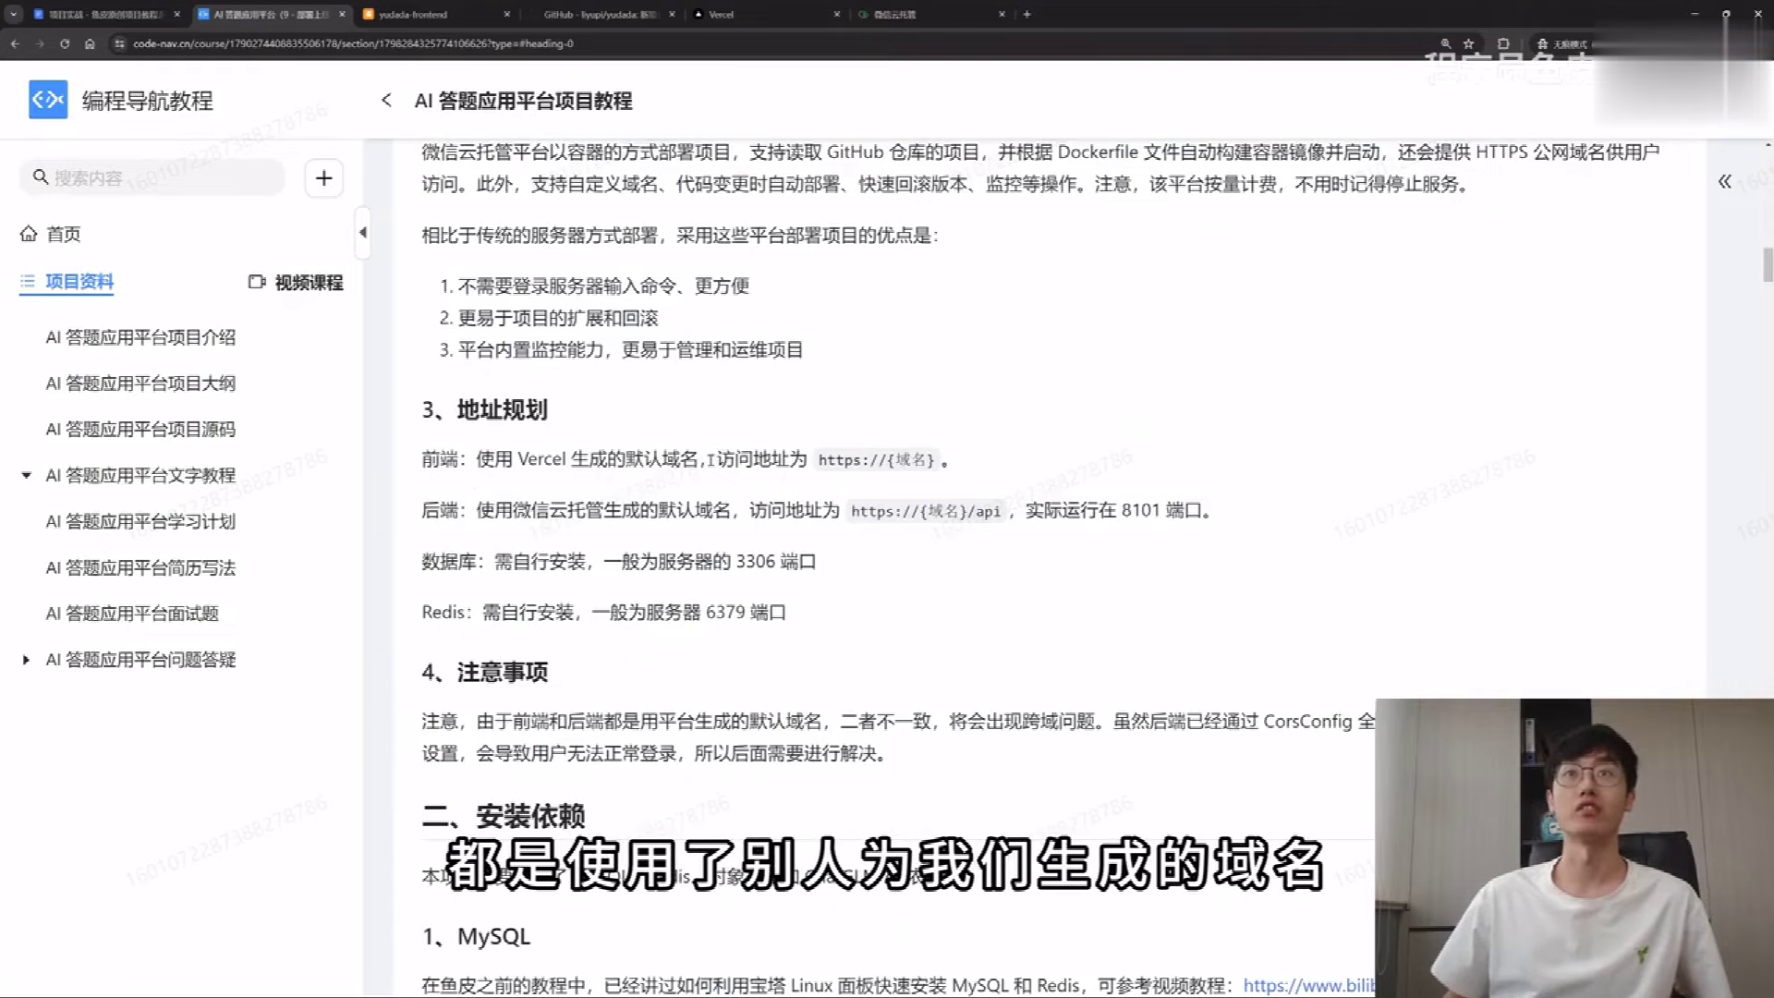
pyautogui.moveTo(718, 460); pyautogui.dragTo(1007, 453)
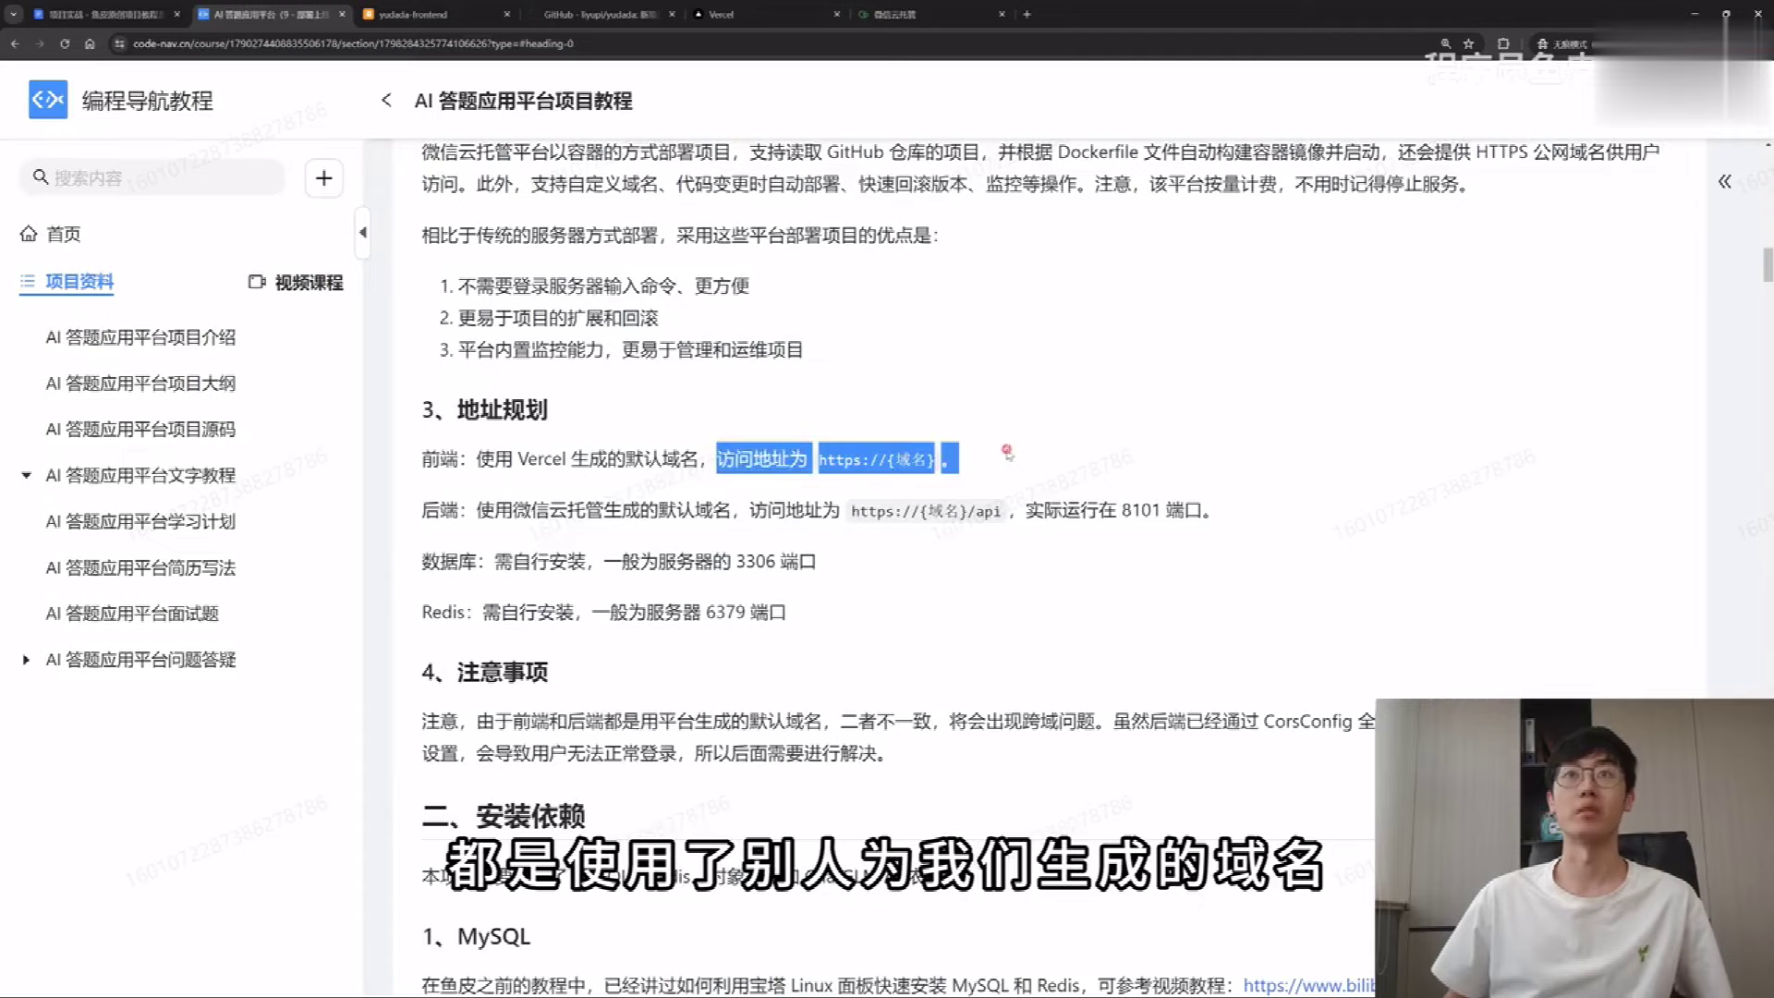
pyautogui.moveTo(422, 561); pyautogui.dragTo(838, 571)
pyautogui.click(838, 572)
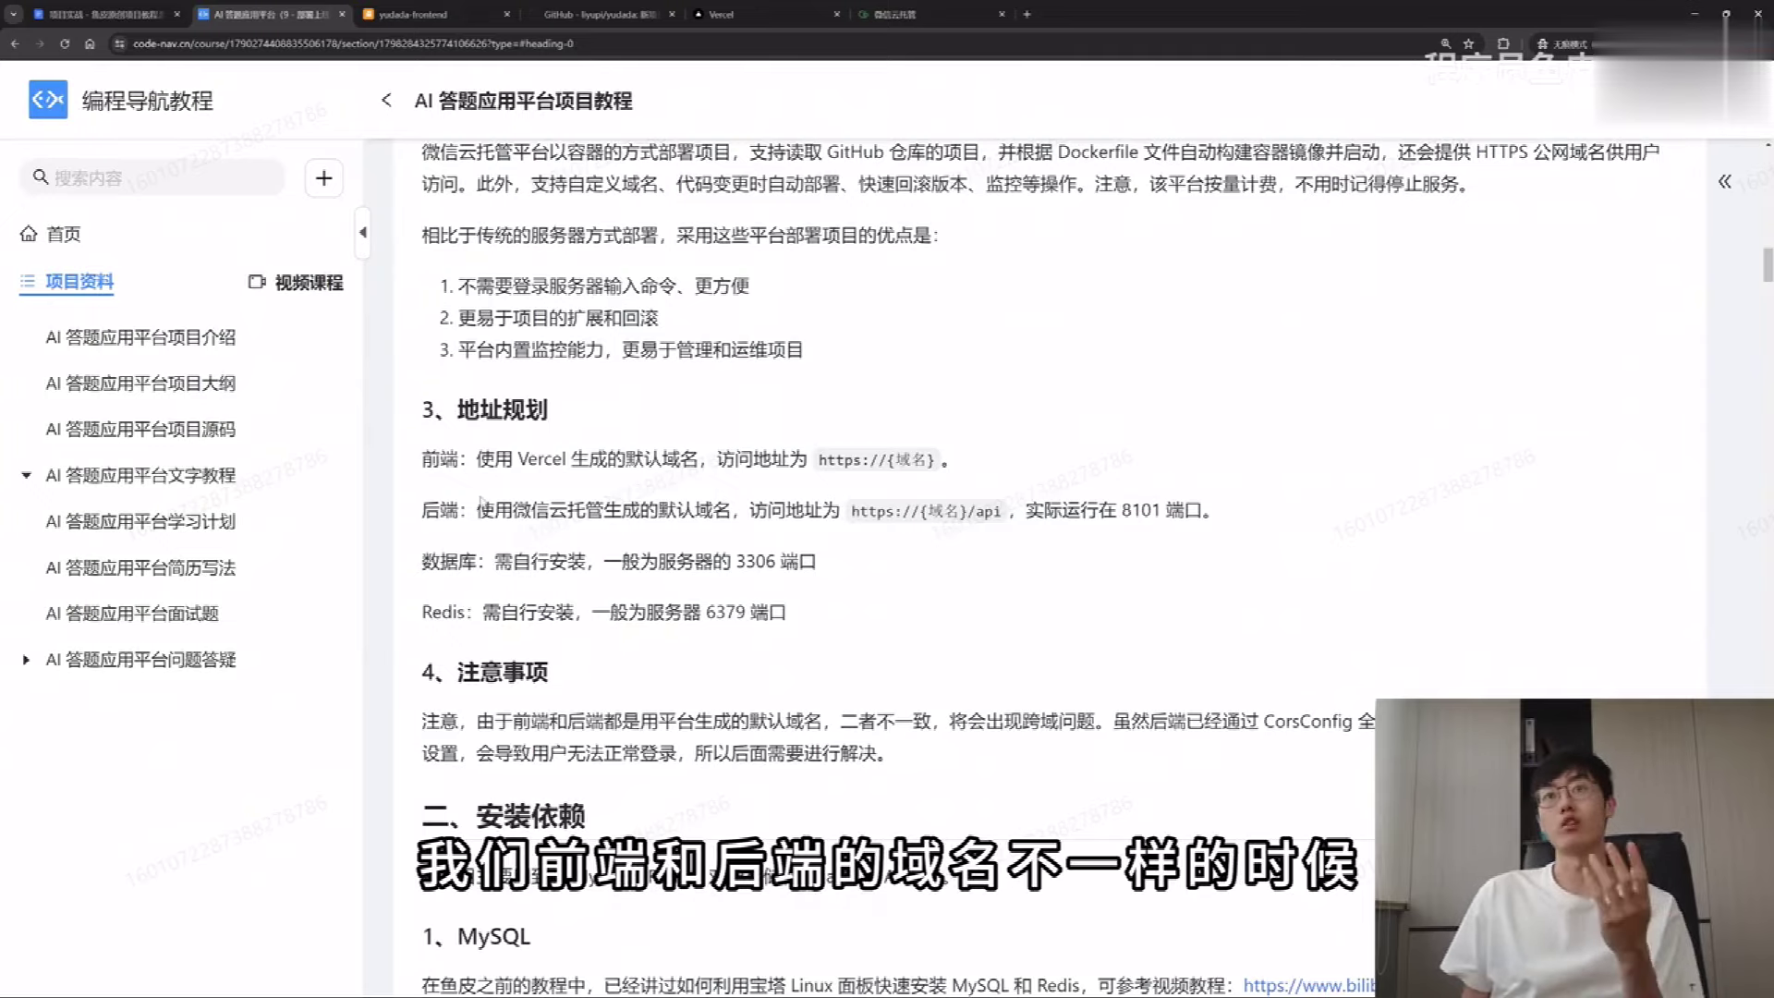
pyautogui.scroll(-1, 927, 688)
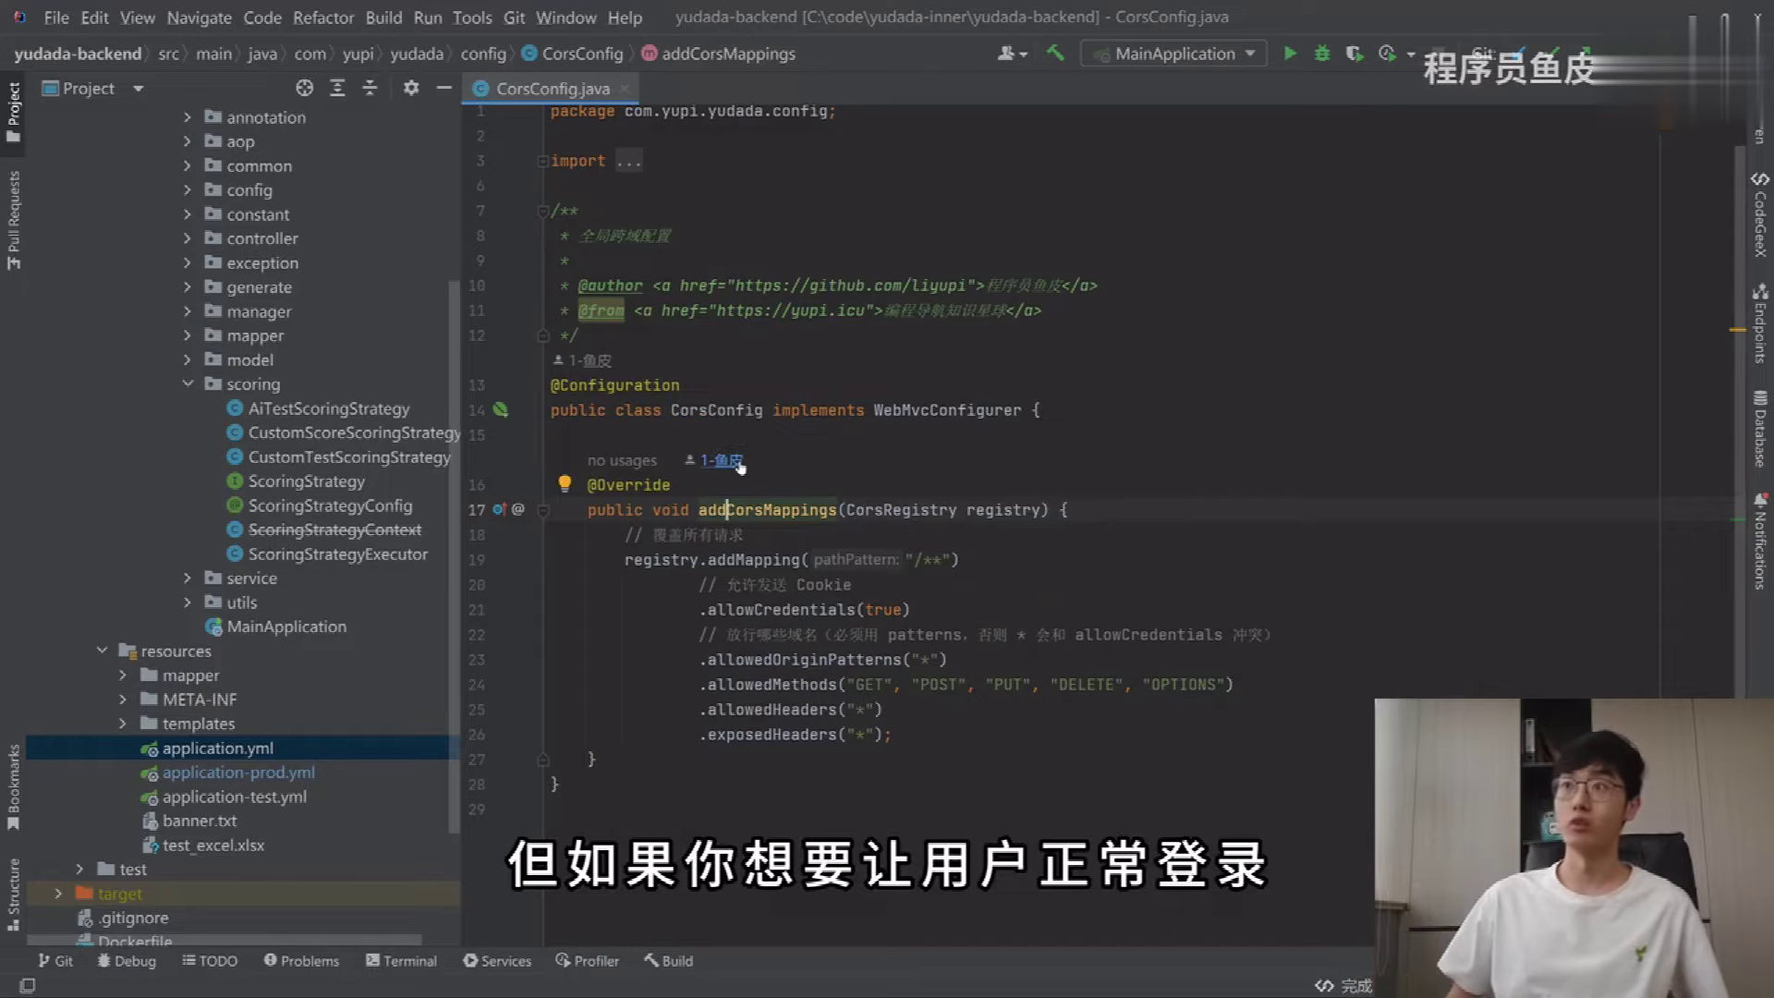
pyautogui.hotkey('alt', 'Tab')
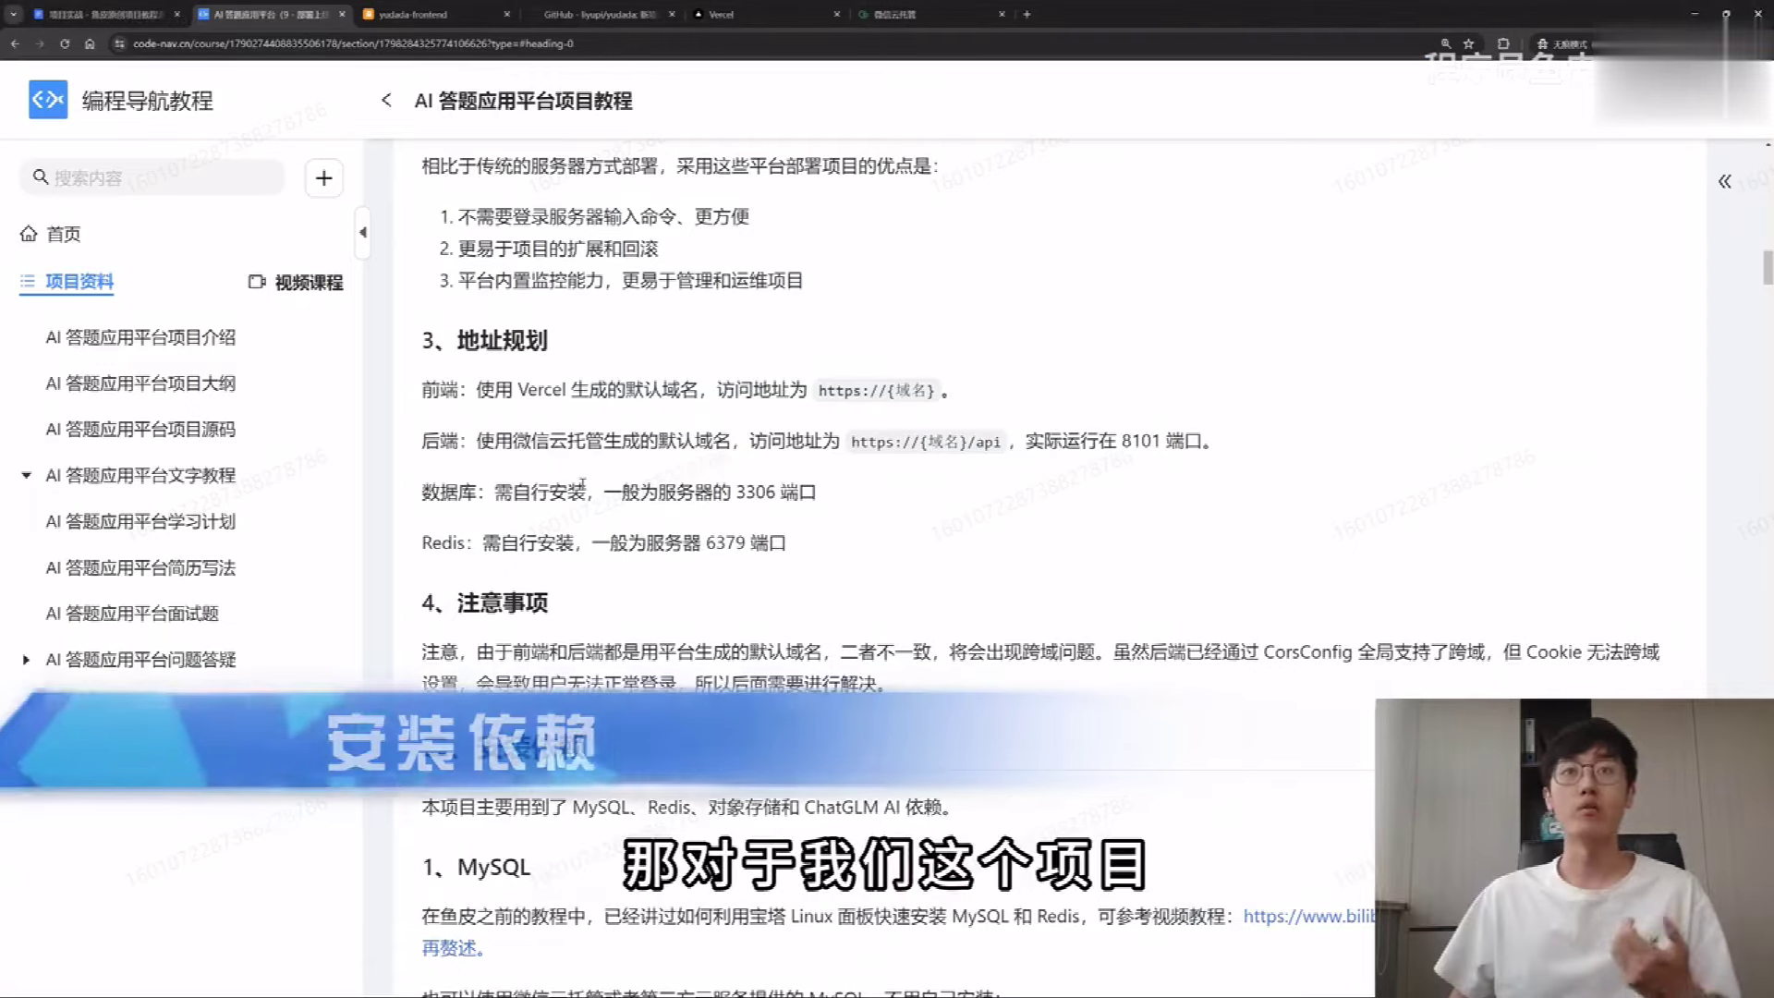
# Step: Read the 安装依赖 introduction and MySQL section, highlighting MySQL, Redis, object storage and ChatGLM AI
pyautogui.scroll(-5, 583, 482)
pyautogui.moveTo(573, 393); pyautogui.dragTo(695, 412)
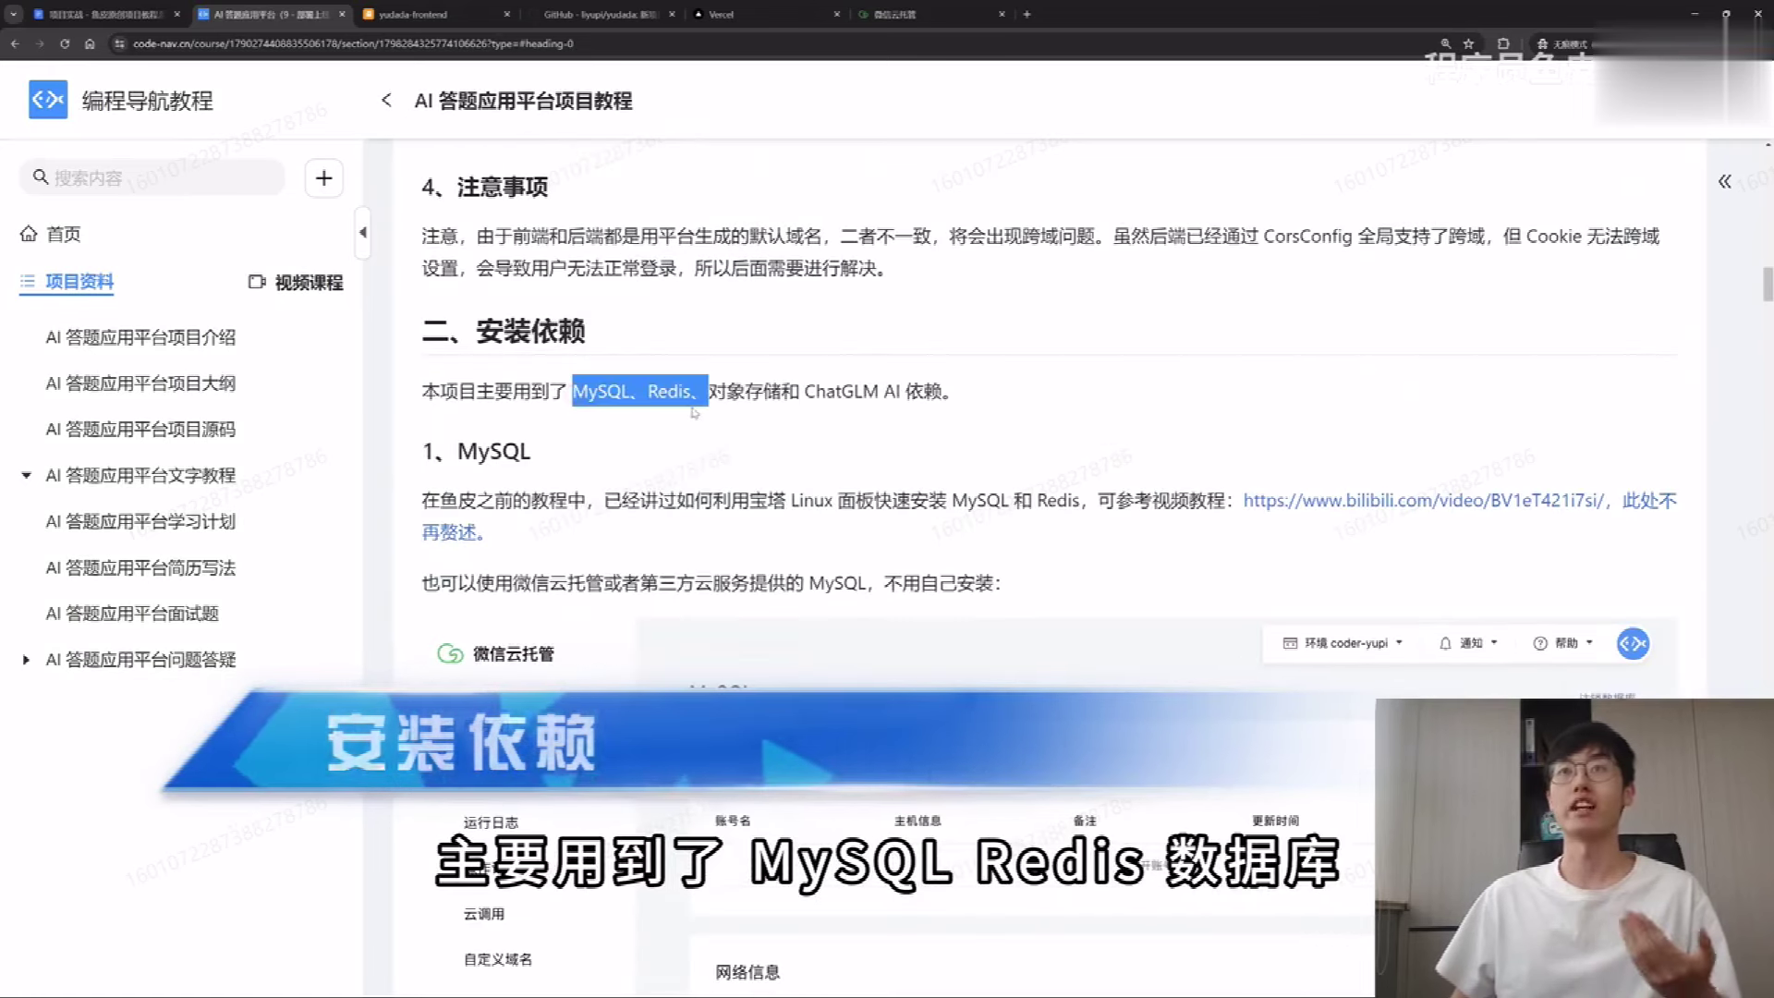
pyautogui.scroll(-1, 679, 446)
pyautogui.click(740, 351)
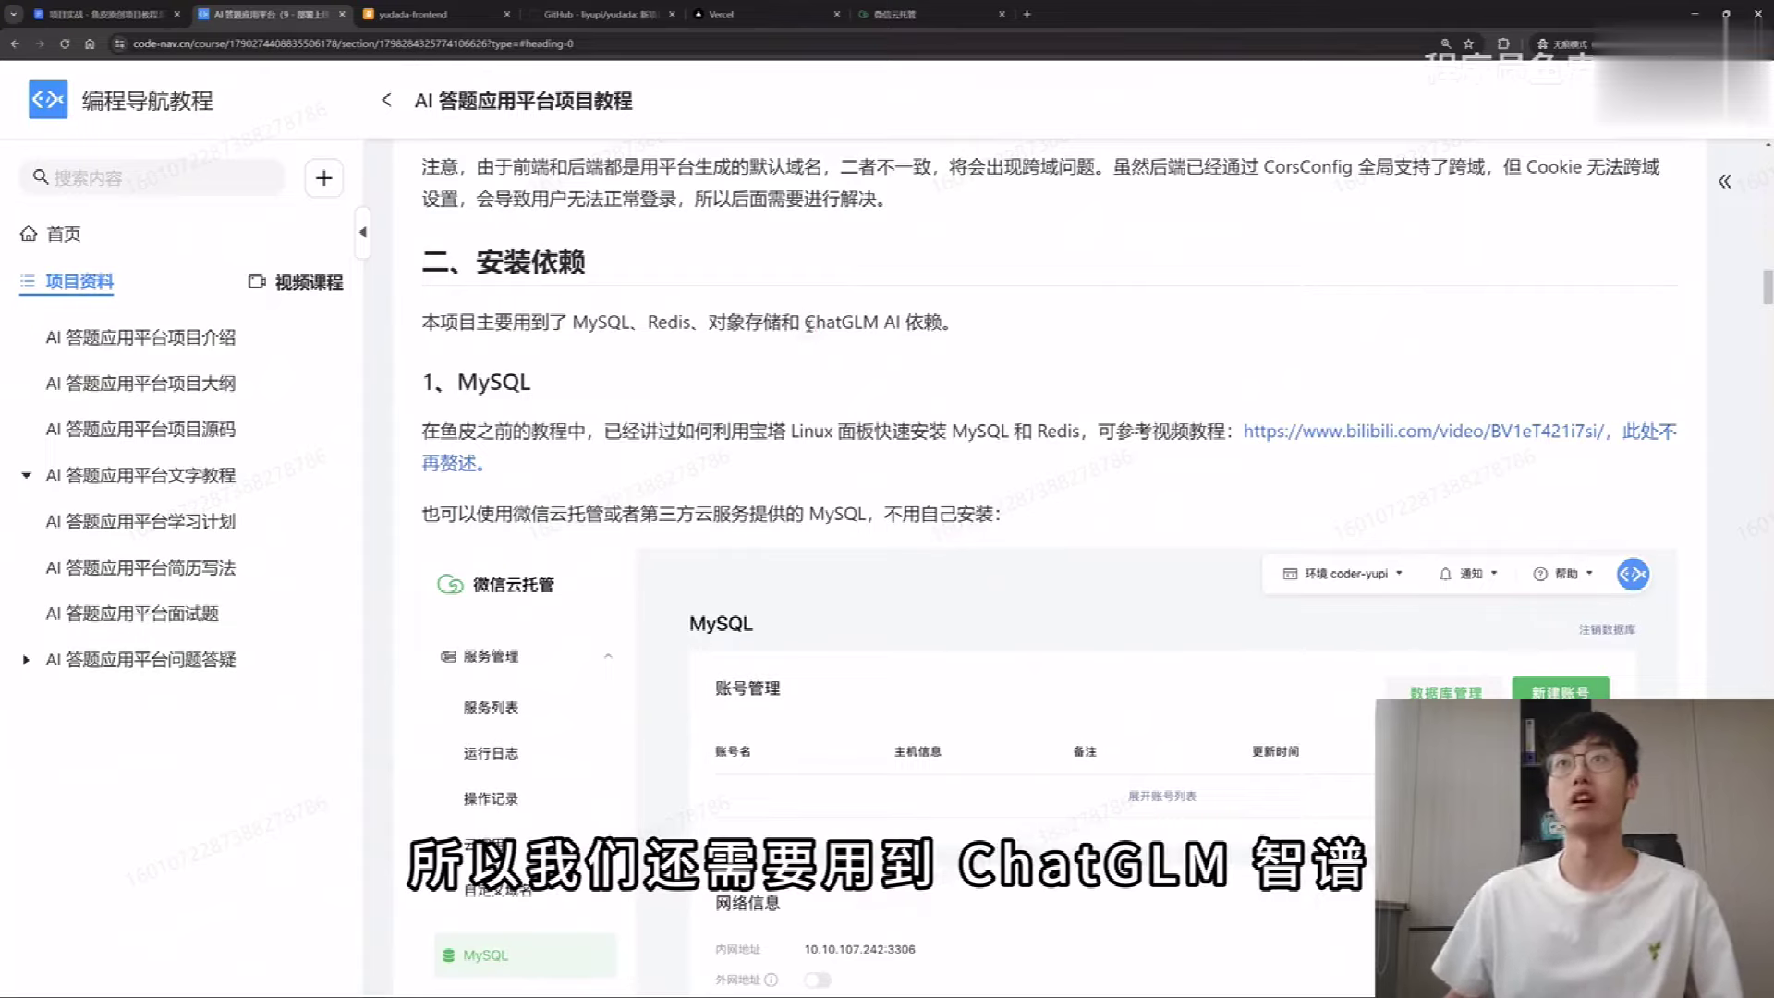
pyautogui.moveTo(808, 325); pyautogui.dragTo(901, 324)
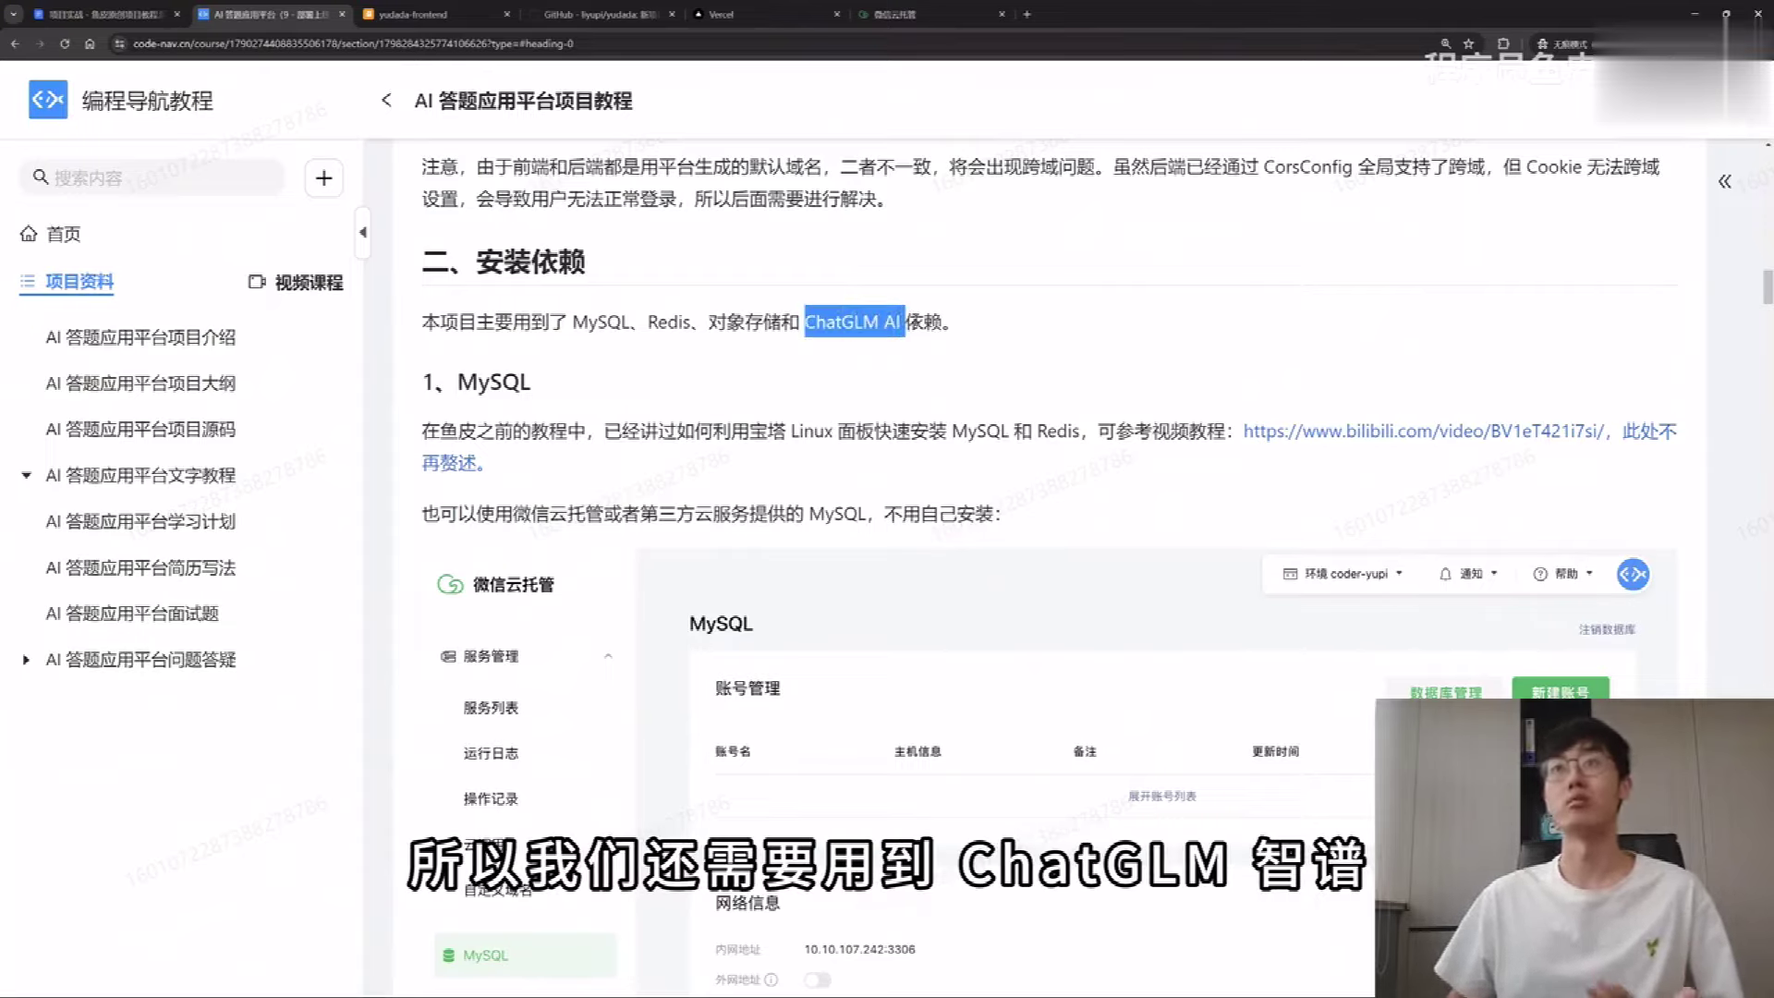
pyautogui.click(893, 329)
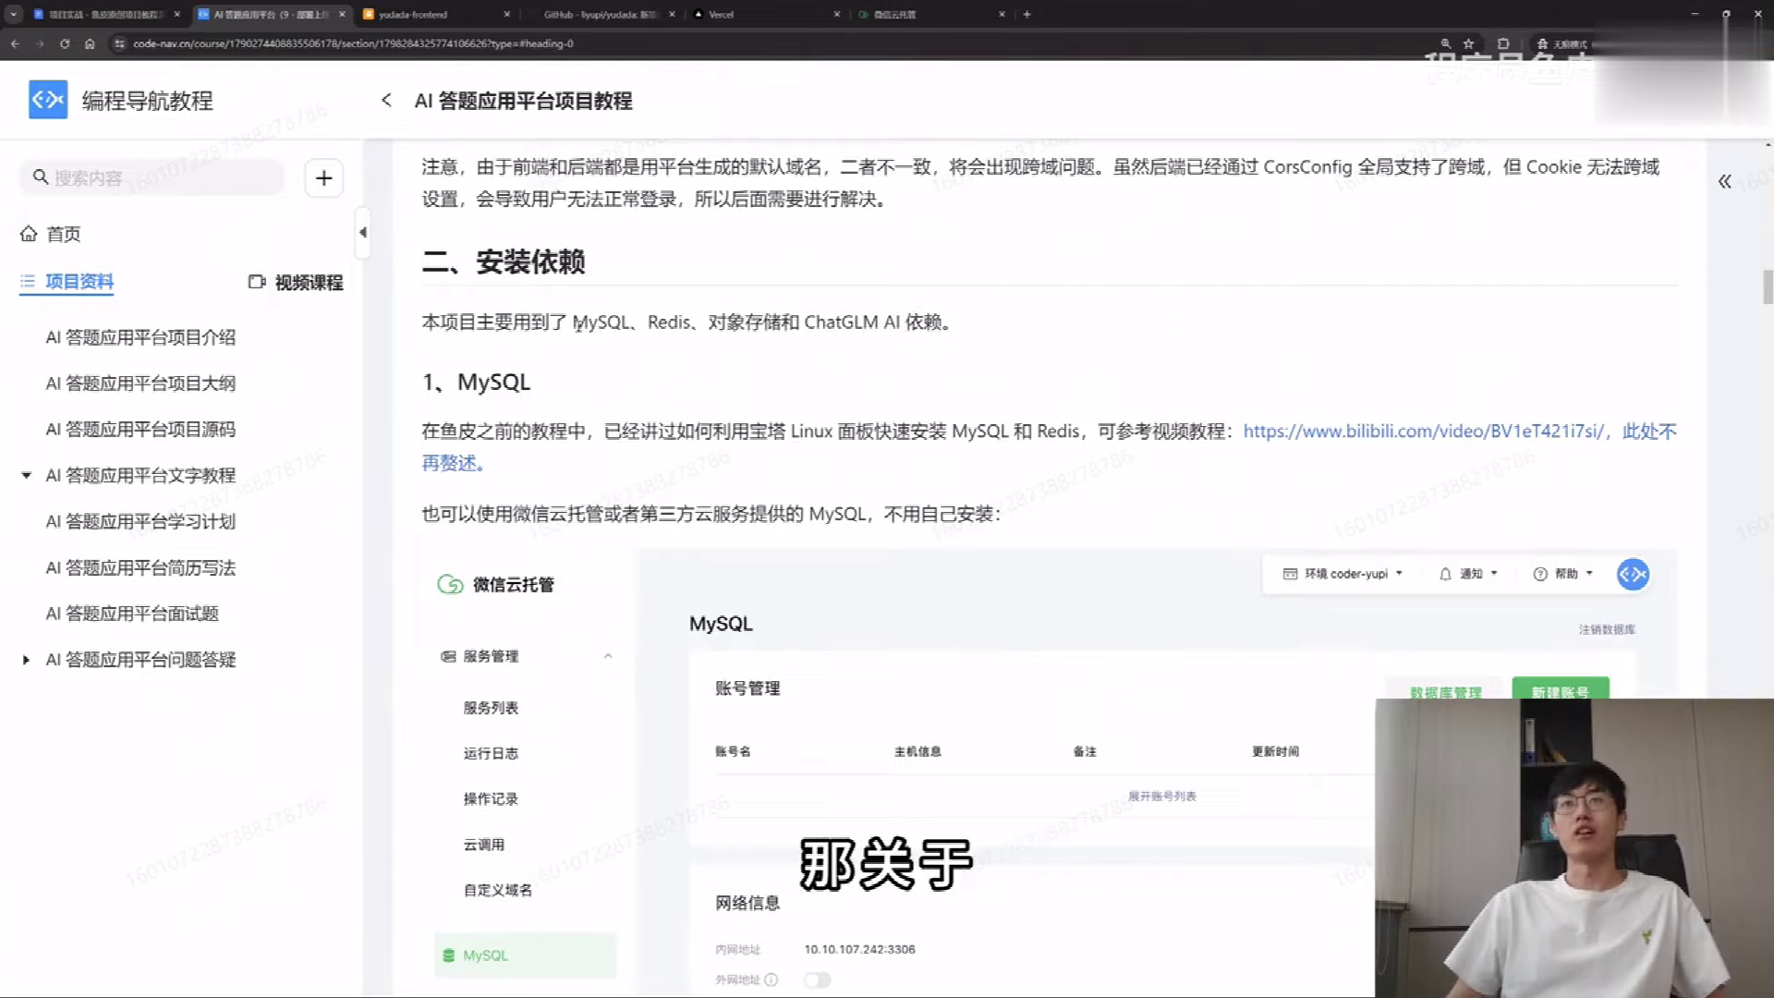
pyautogui.moveTo(573, 324); pyautogui.dragTo(763, 323)
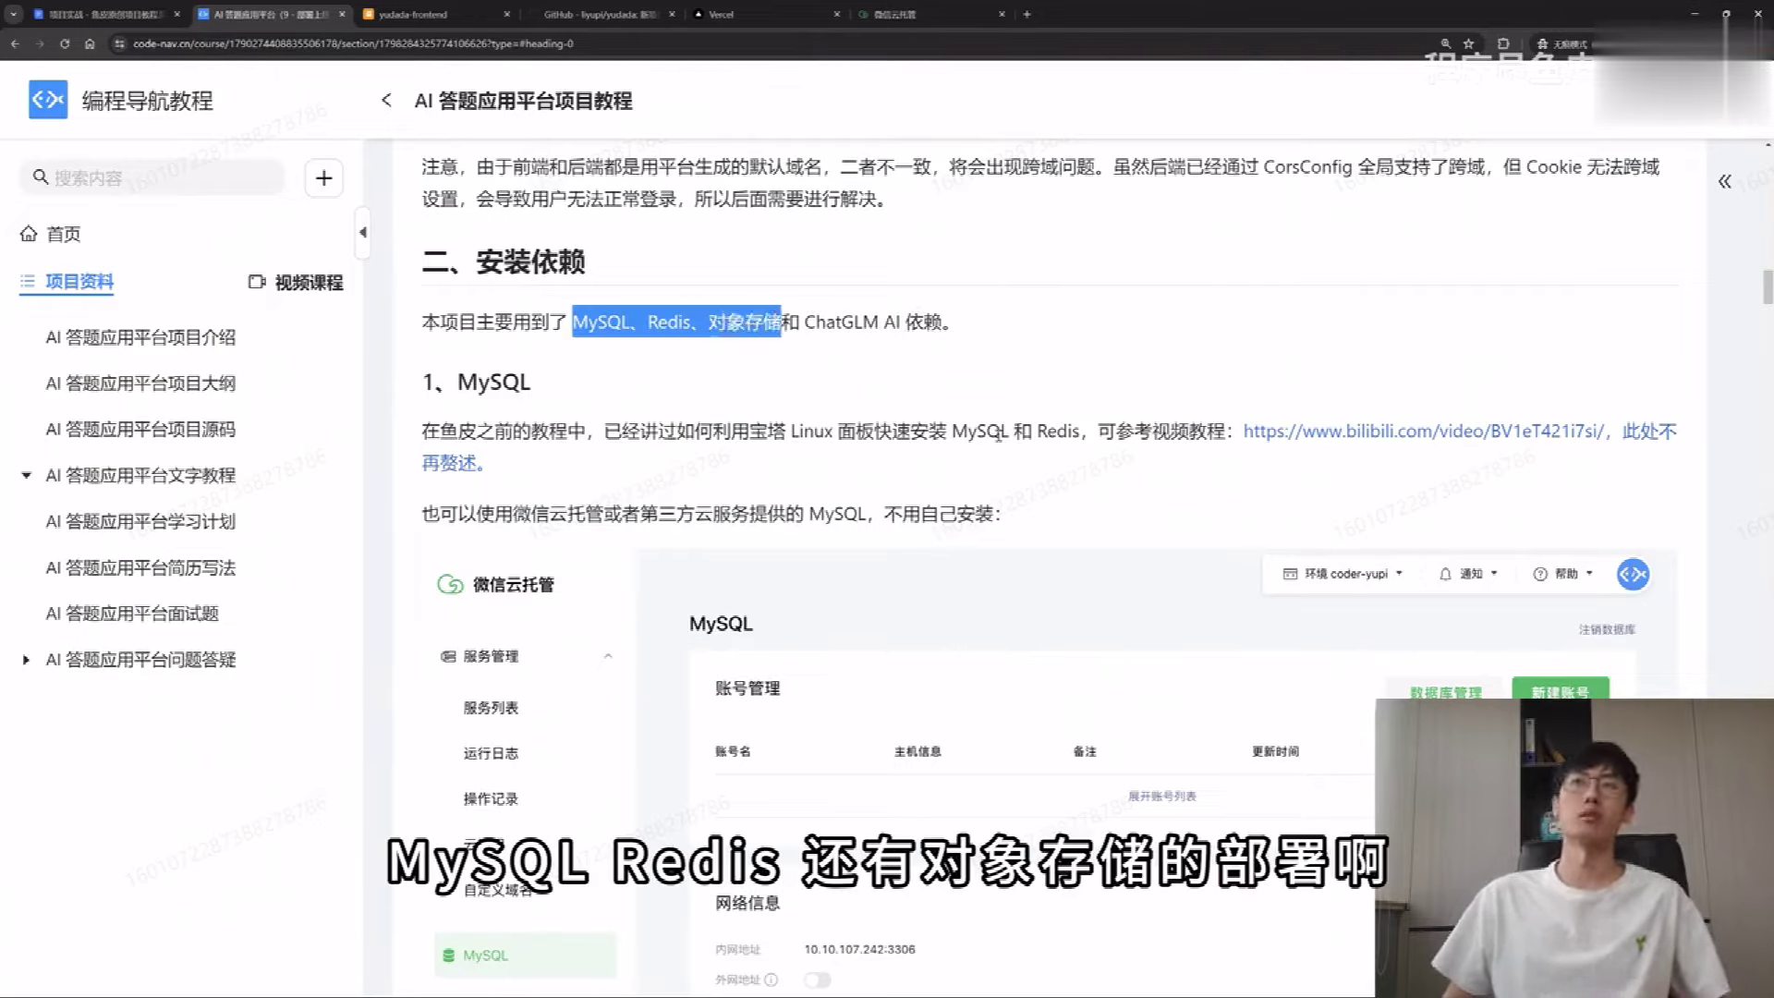
pyautogui.click(751, 438)
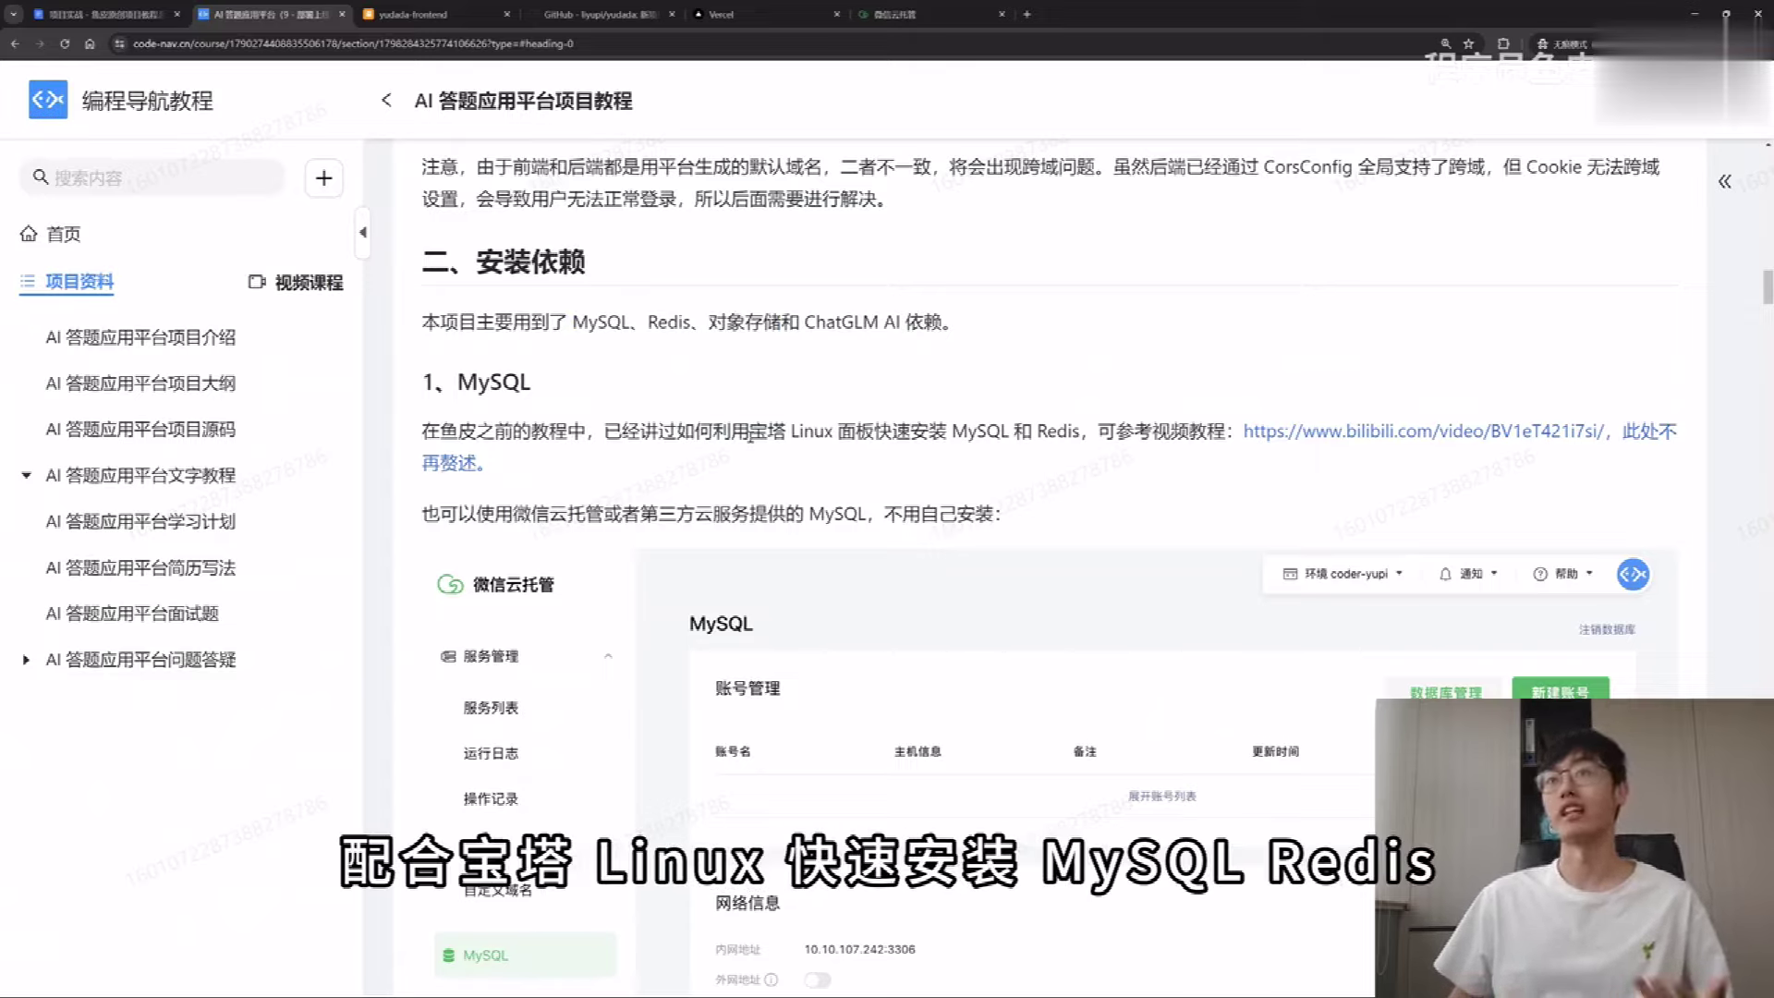
pyautogui.moveTo(943, 438); pyautogui.dragTo(1074, 438)
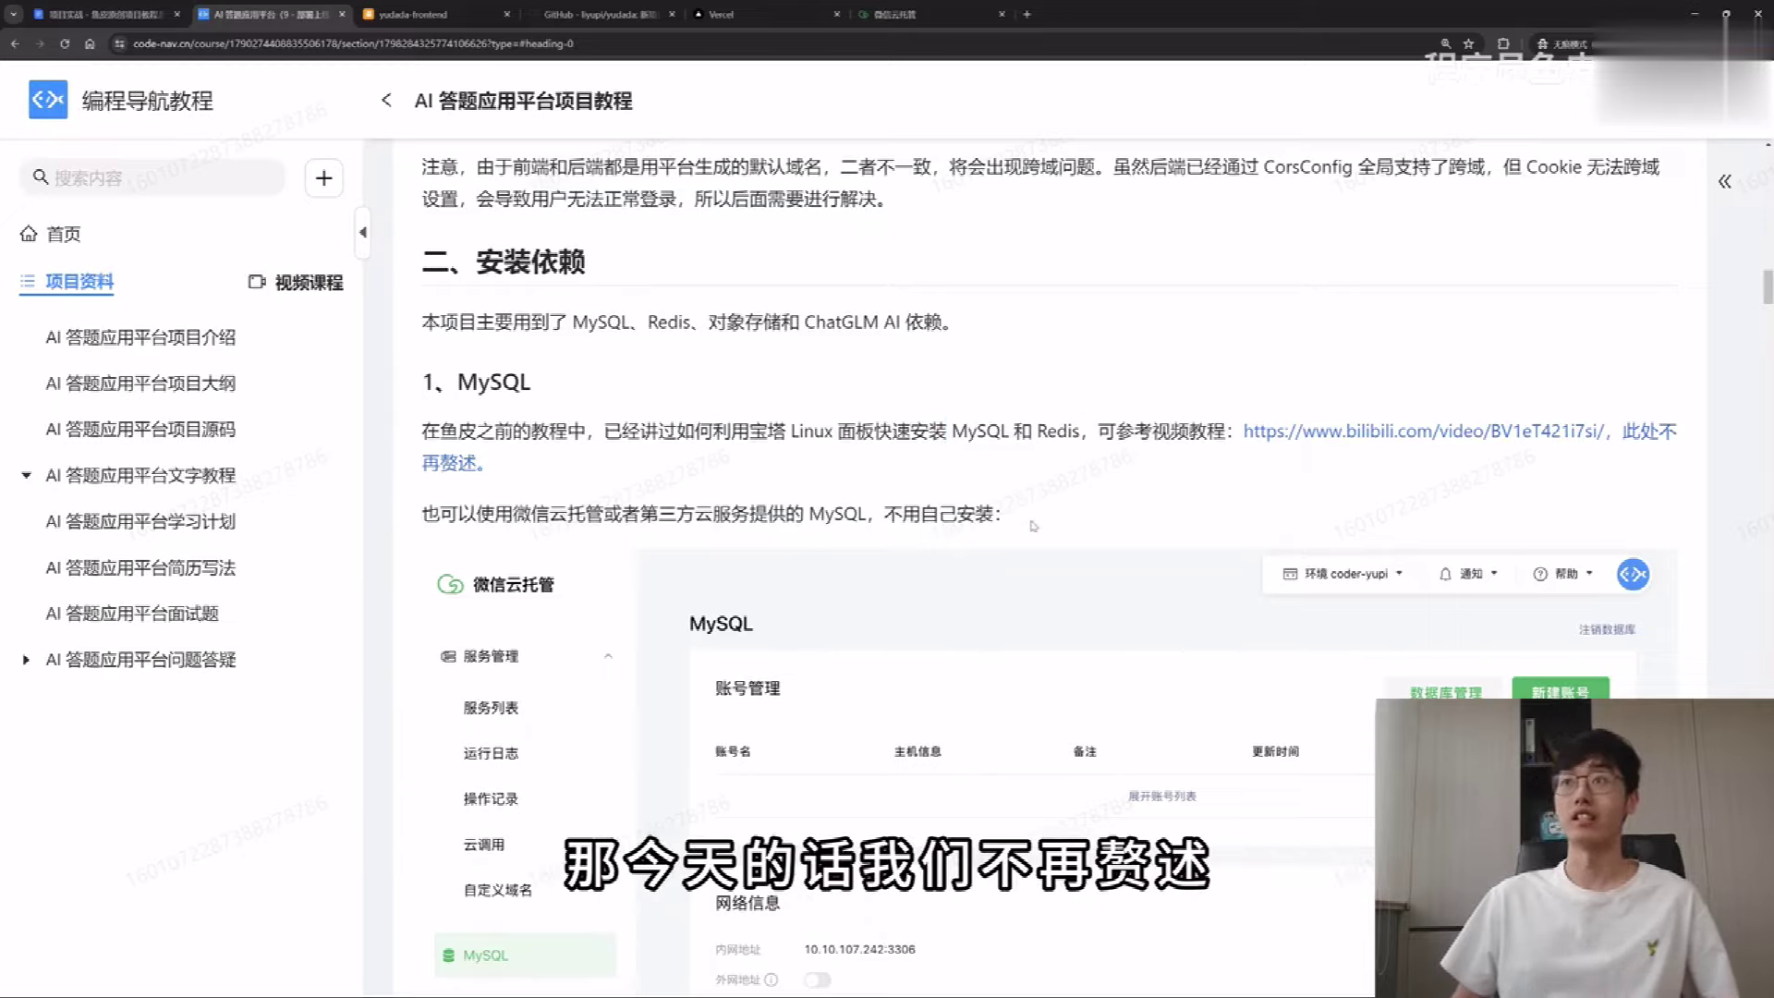
# Step: Read the Redis dependency notes, comparing the open-source GitHub repository with the extended version's Redisson requirement
pyautogui.scroll(-10, 966, 546)
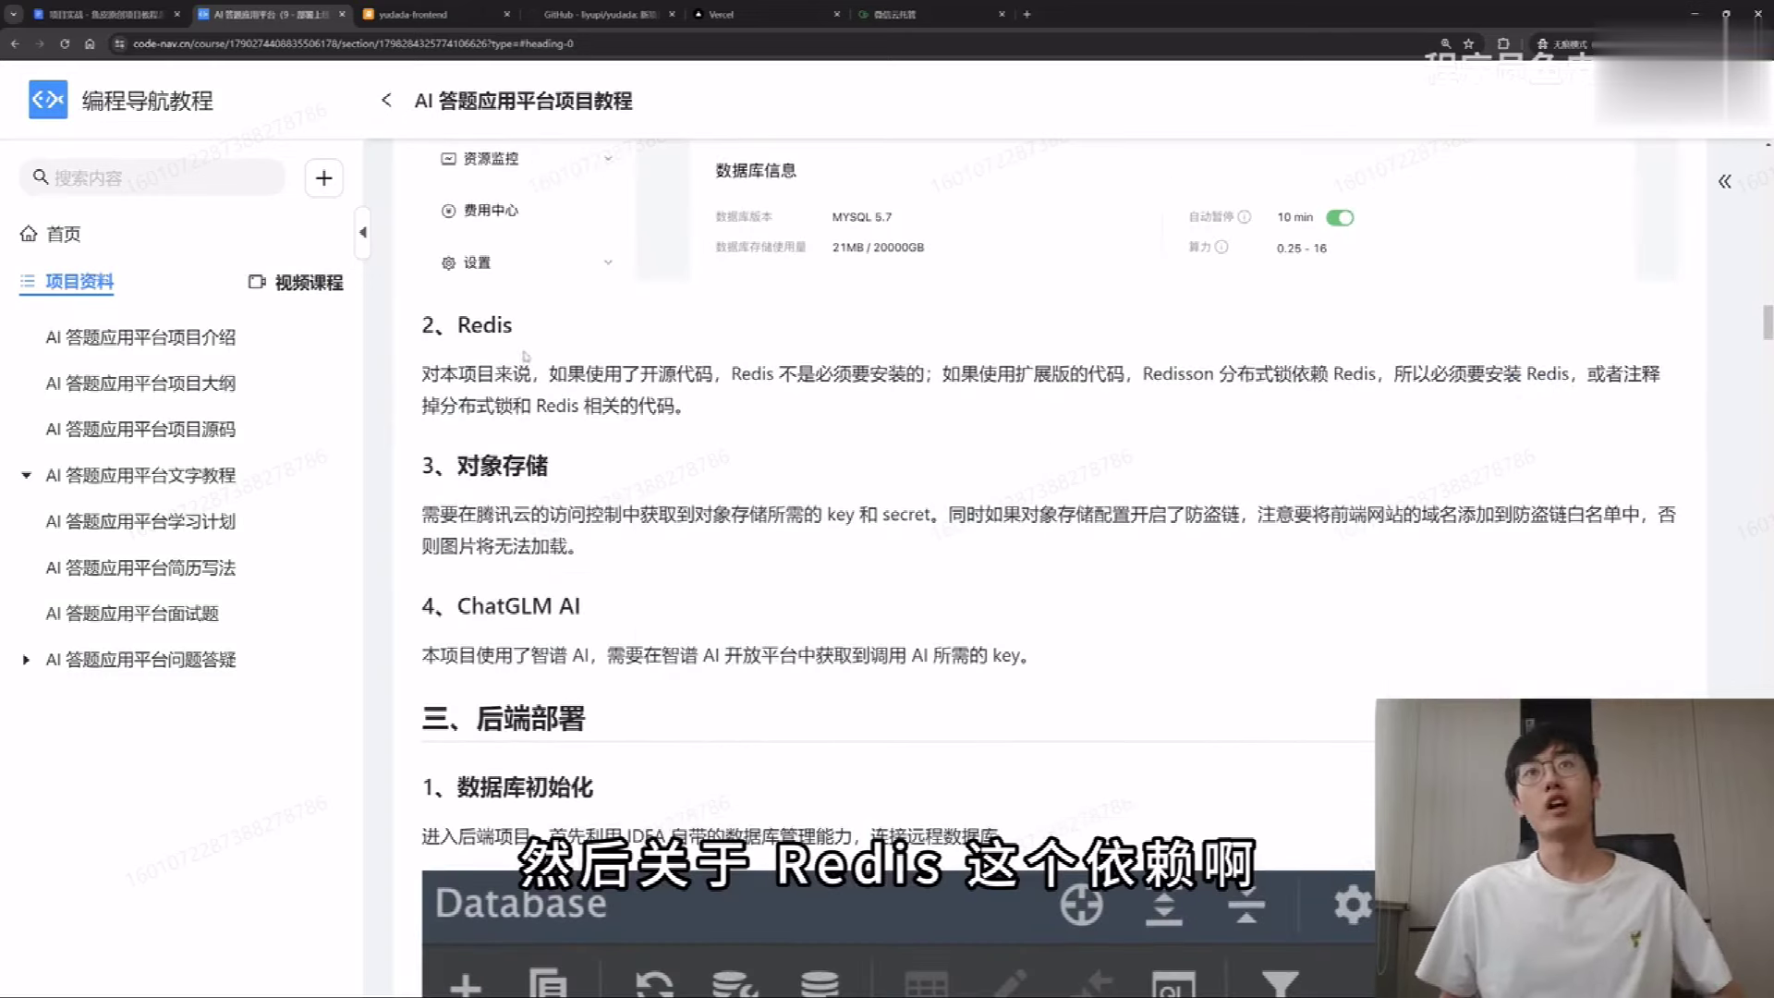
pyautogui.click(582, 13)
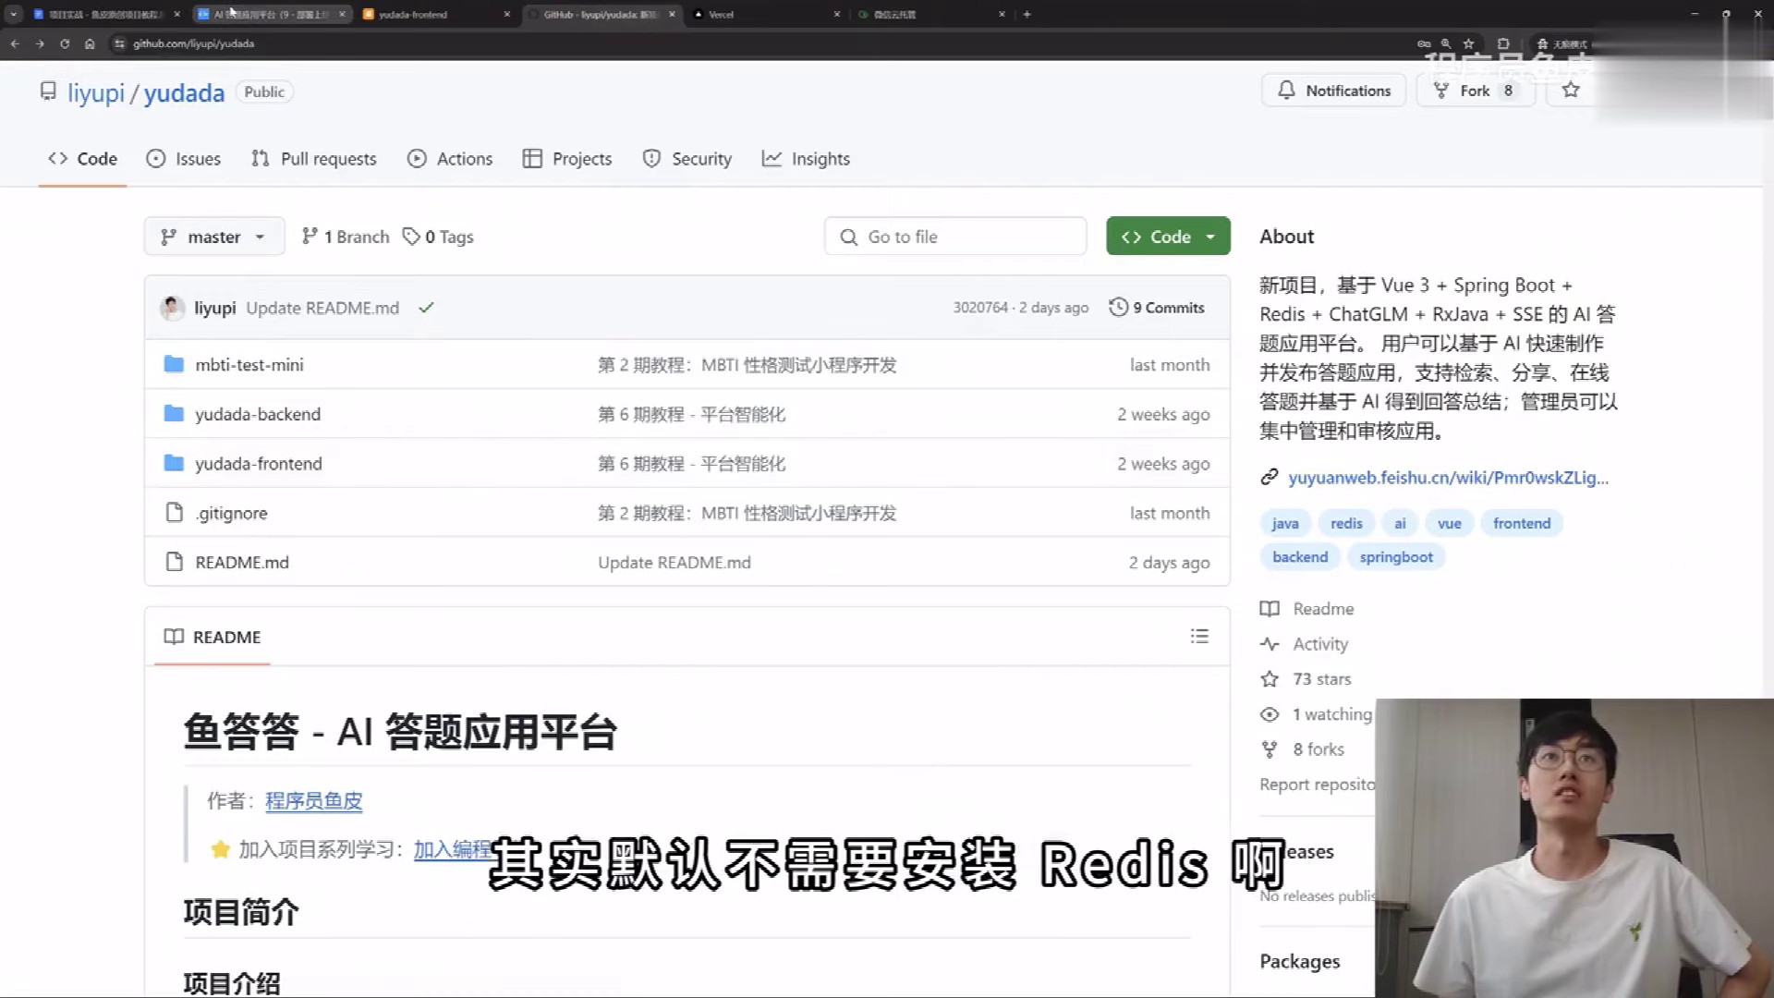
pyautogui.click(263, 14)
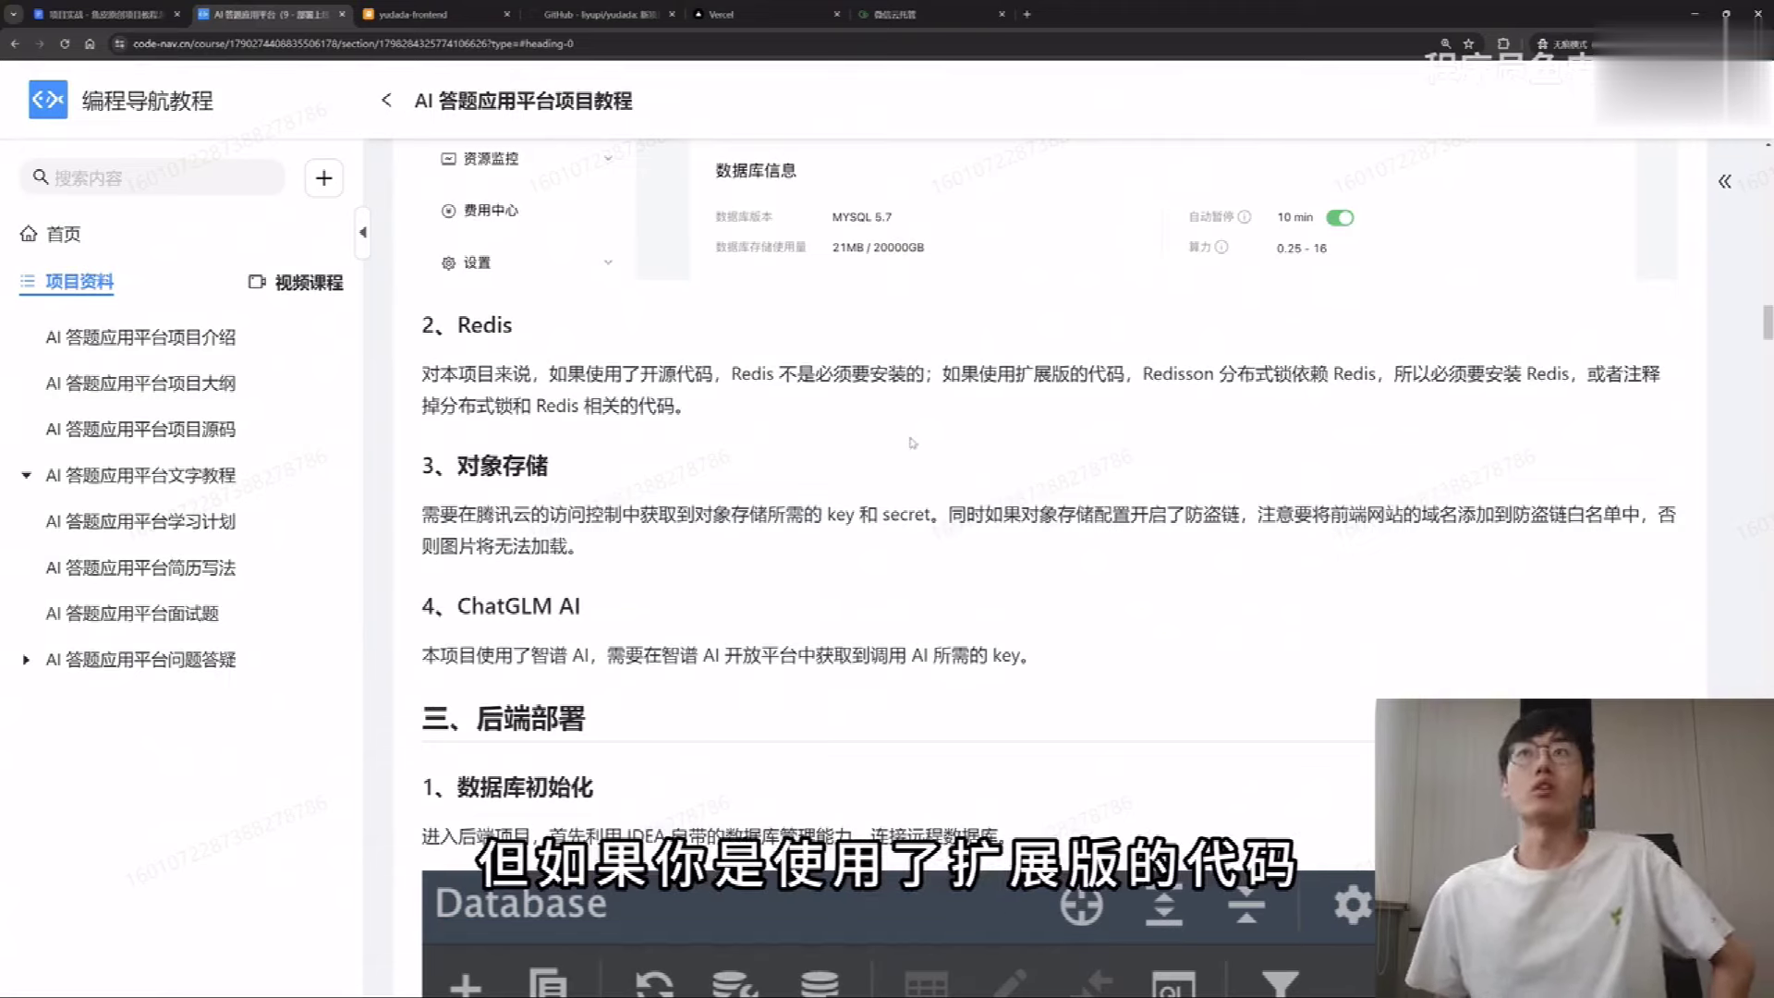
pyautogui.moveTo(1146, 374); pyautogui.dragTo(1337, 379)
pyautogui.click(1335, 379)
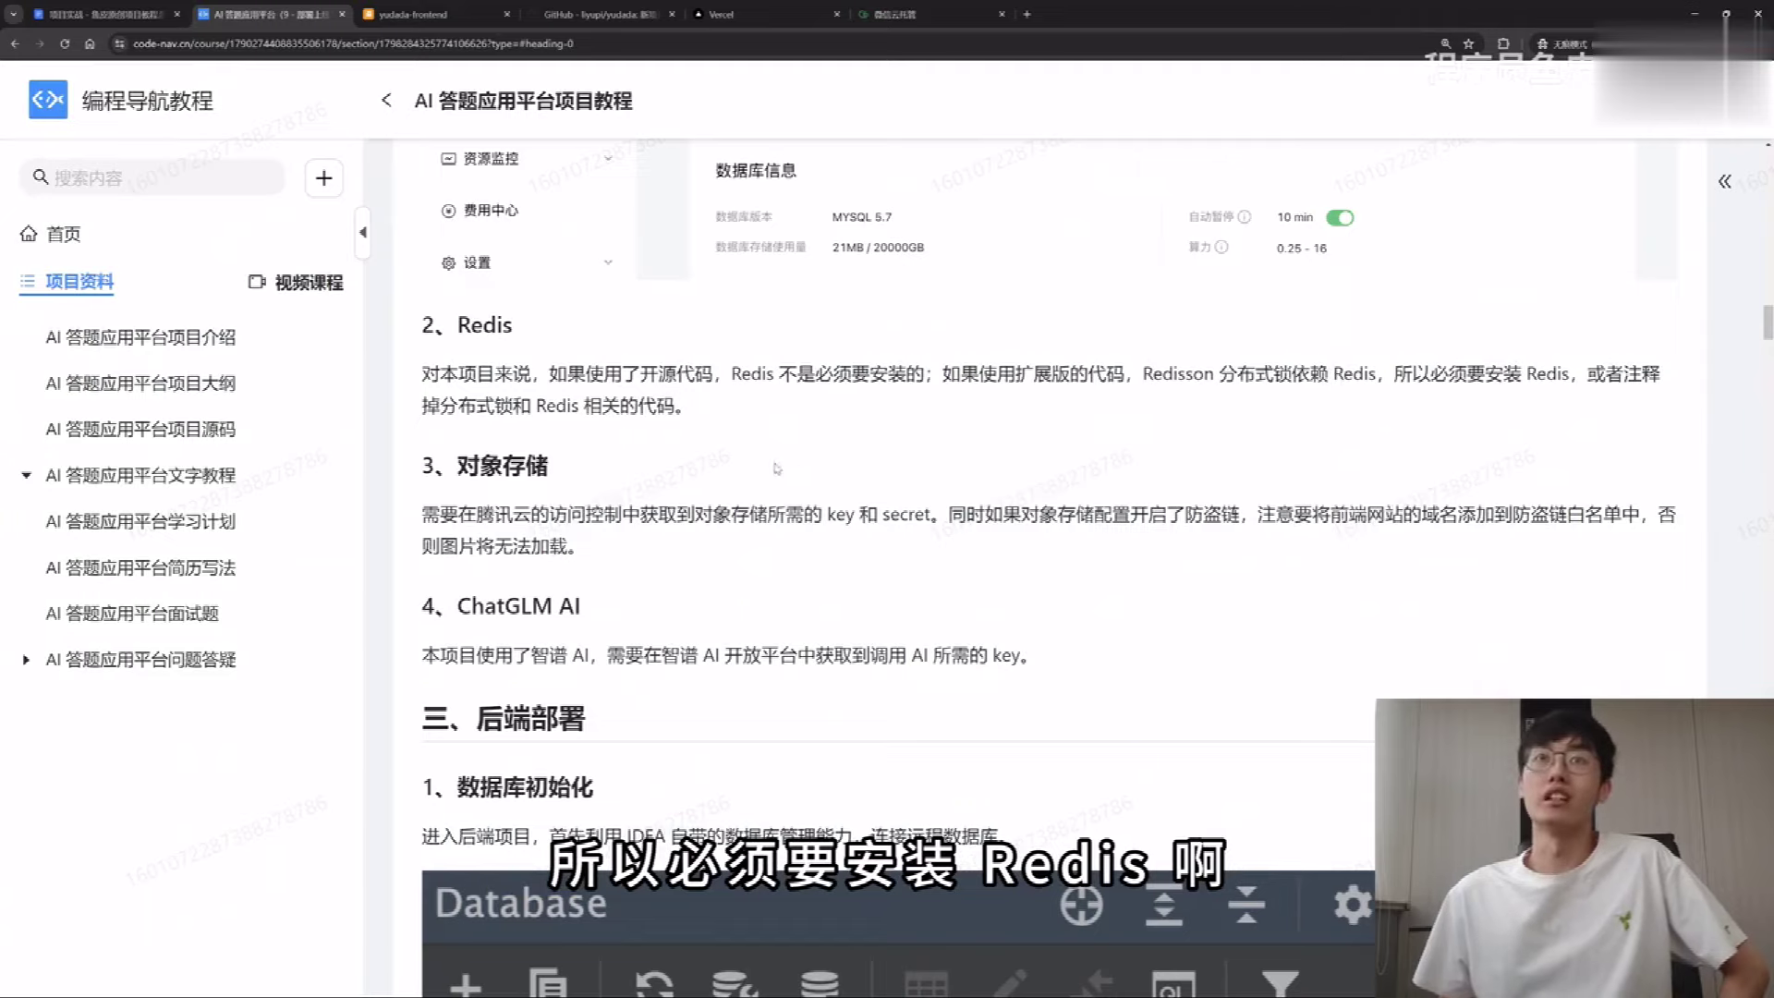
pyautogui.moveTo(423, 413); pyautogui.dragTo(739, 444)
pyautogui.click(722, 413)
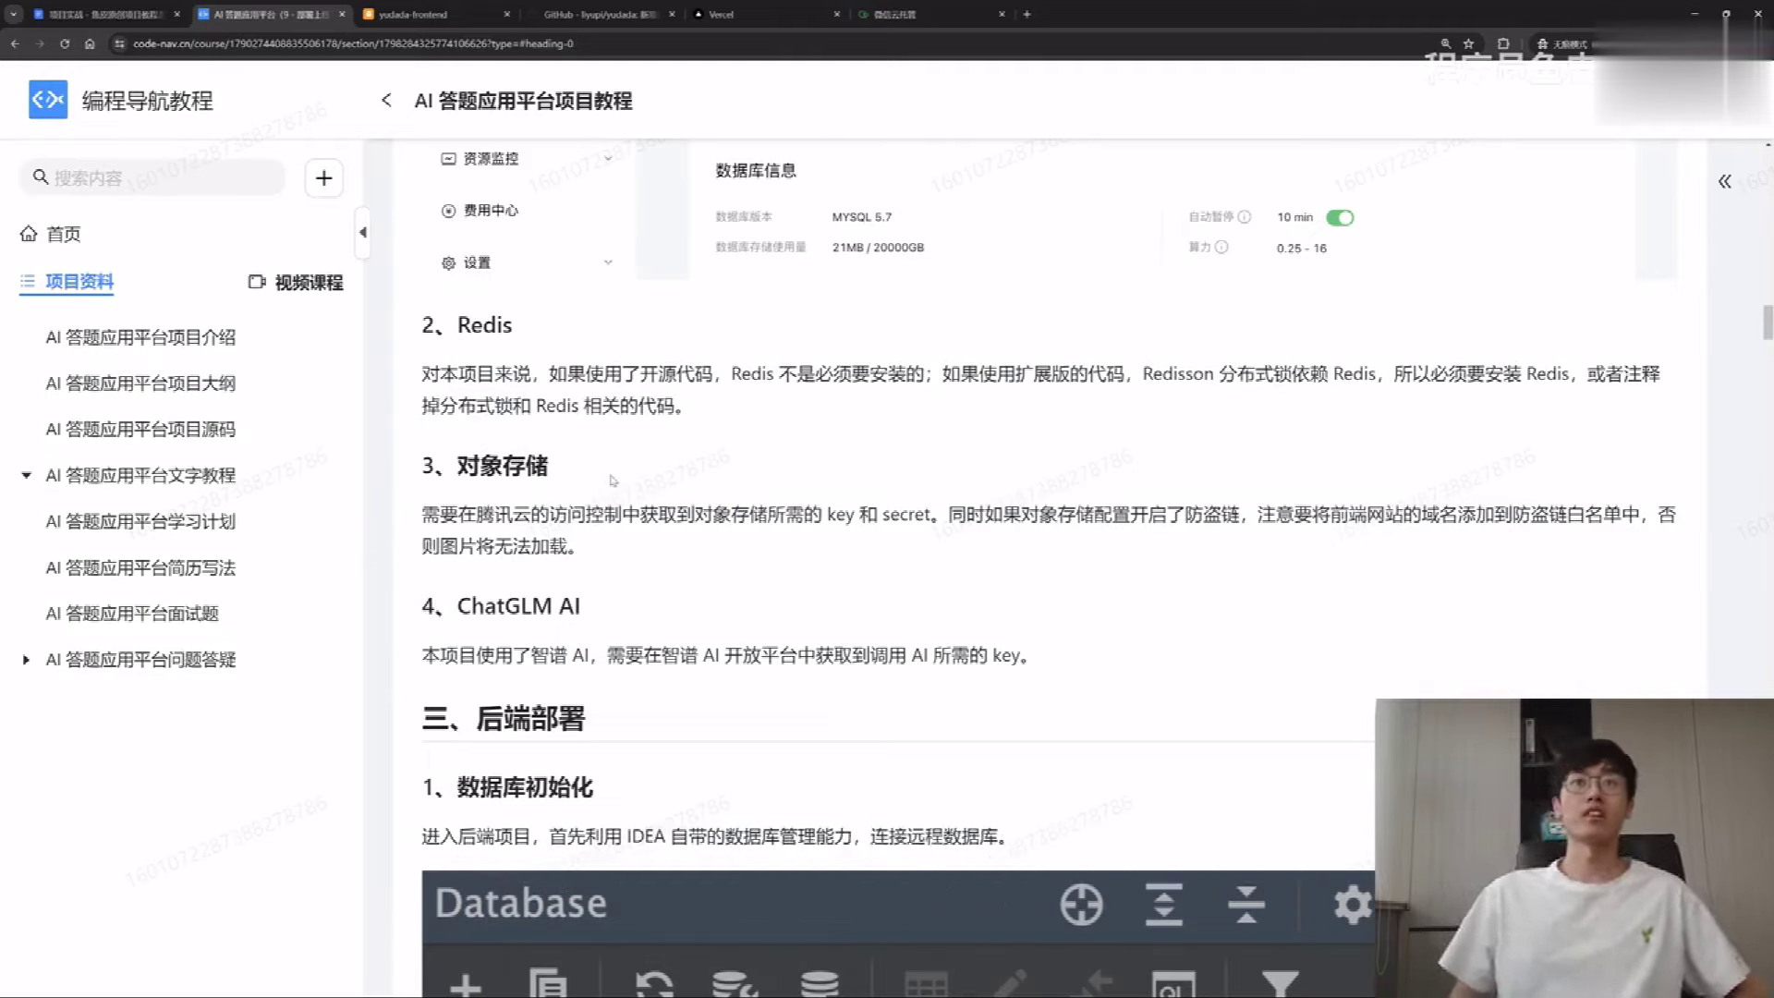
# Step: Read the 对象存储 and ChatGLM AI dependency notes, highlighting the frontend domain and 防盗链 whitelist requirement, and switch to the 智谱AI开放平台 page
pyautogui.moveTo(446, 468); pyautogui.dragTo(655, 464)
pyautogui.click(679, 511)
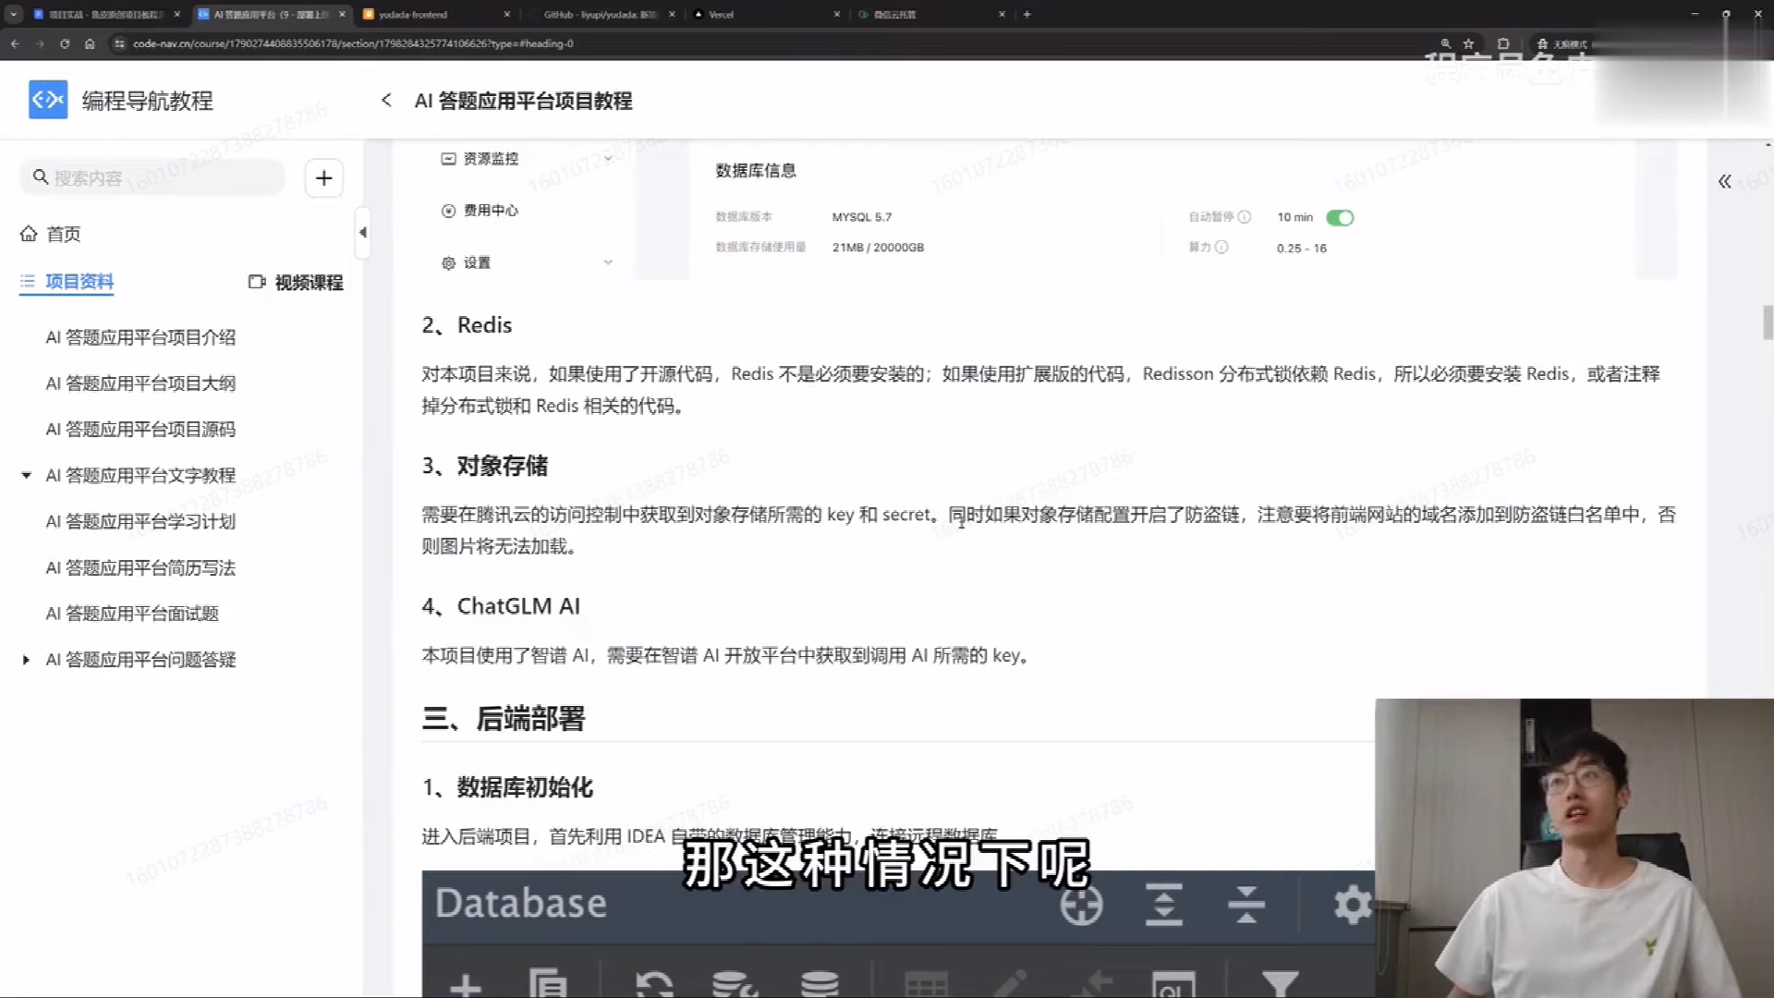
pyautogui.moveTo(1329, 516); pyautogui.dragTo(1403, 517)
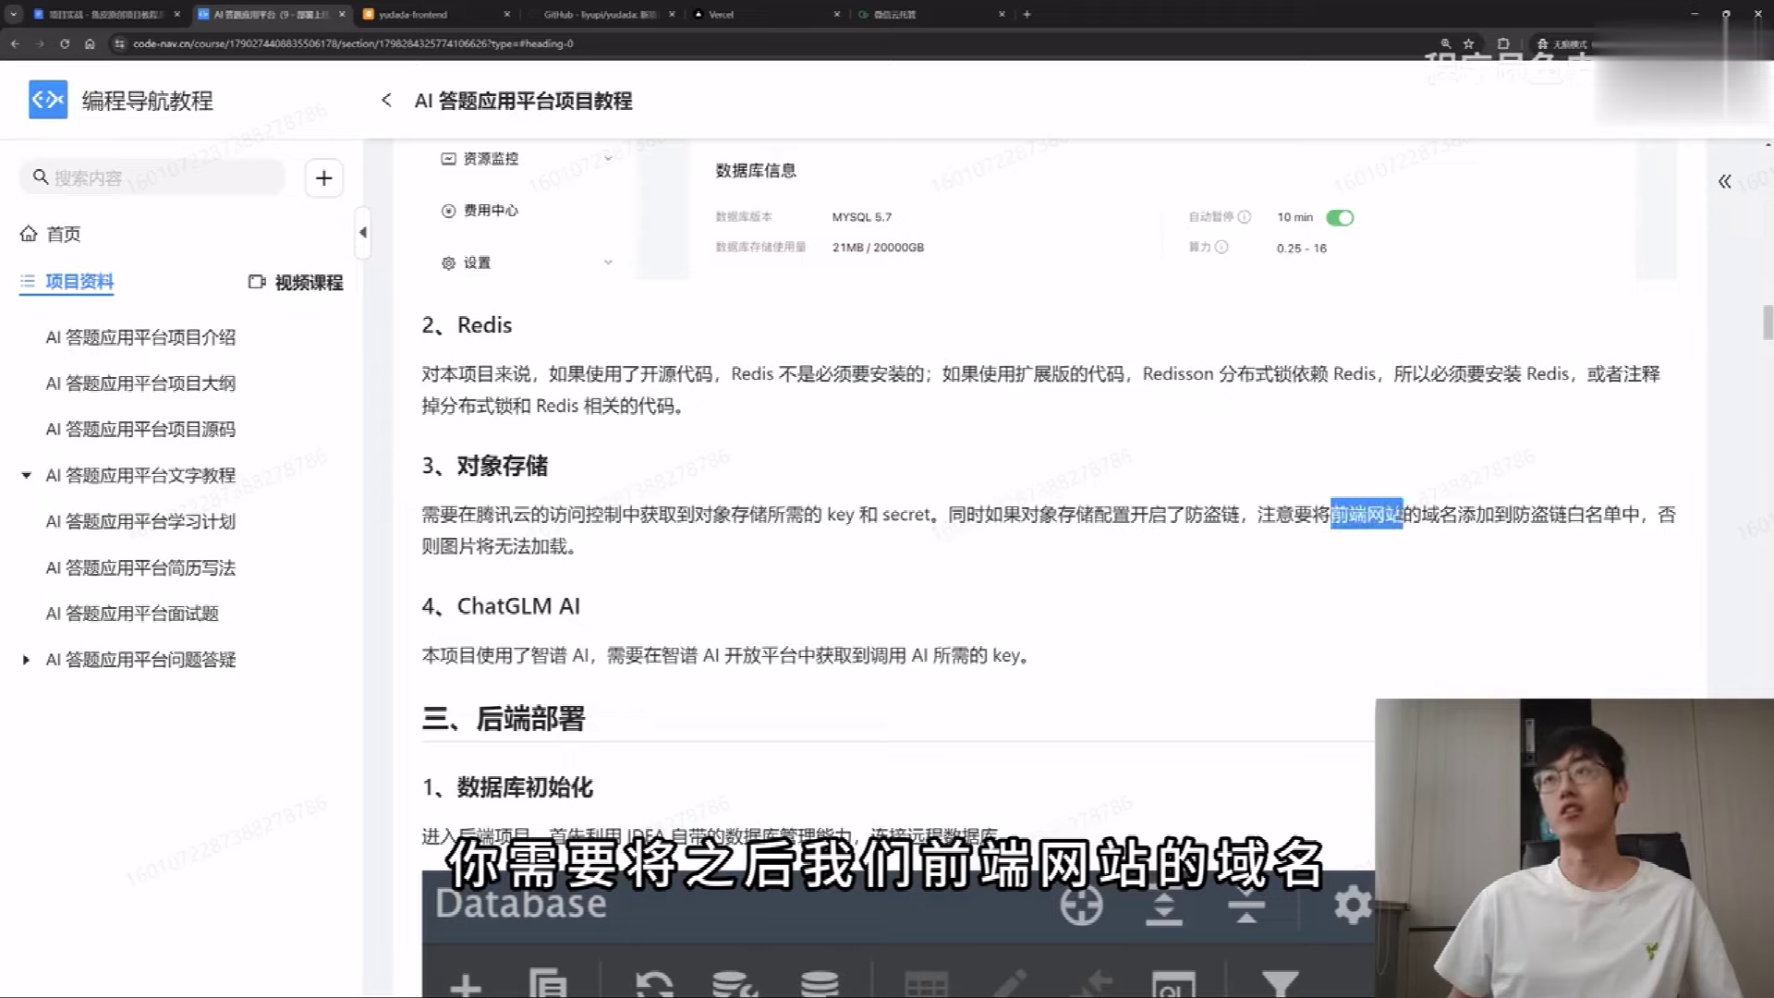
pyautogui.moveTo(1512, 515); pyautogui.dragTo(1568, 516)
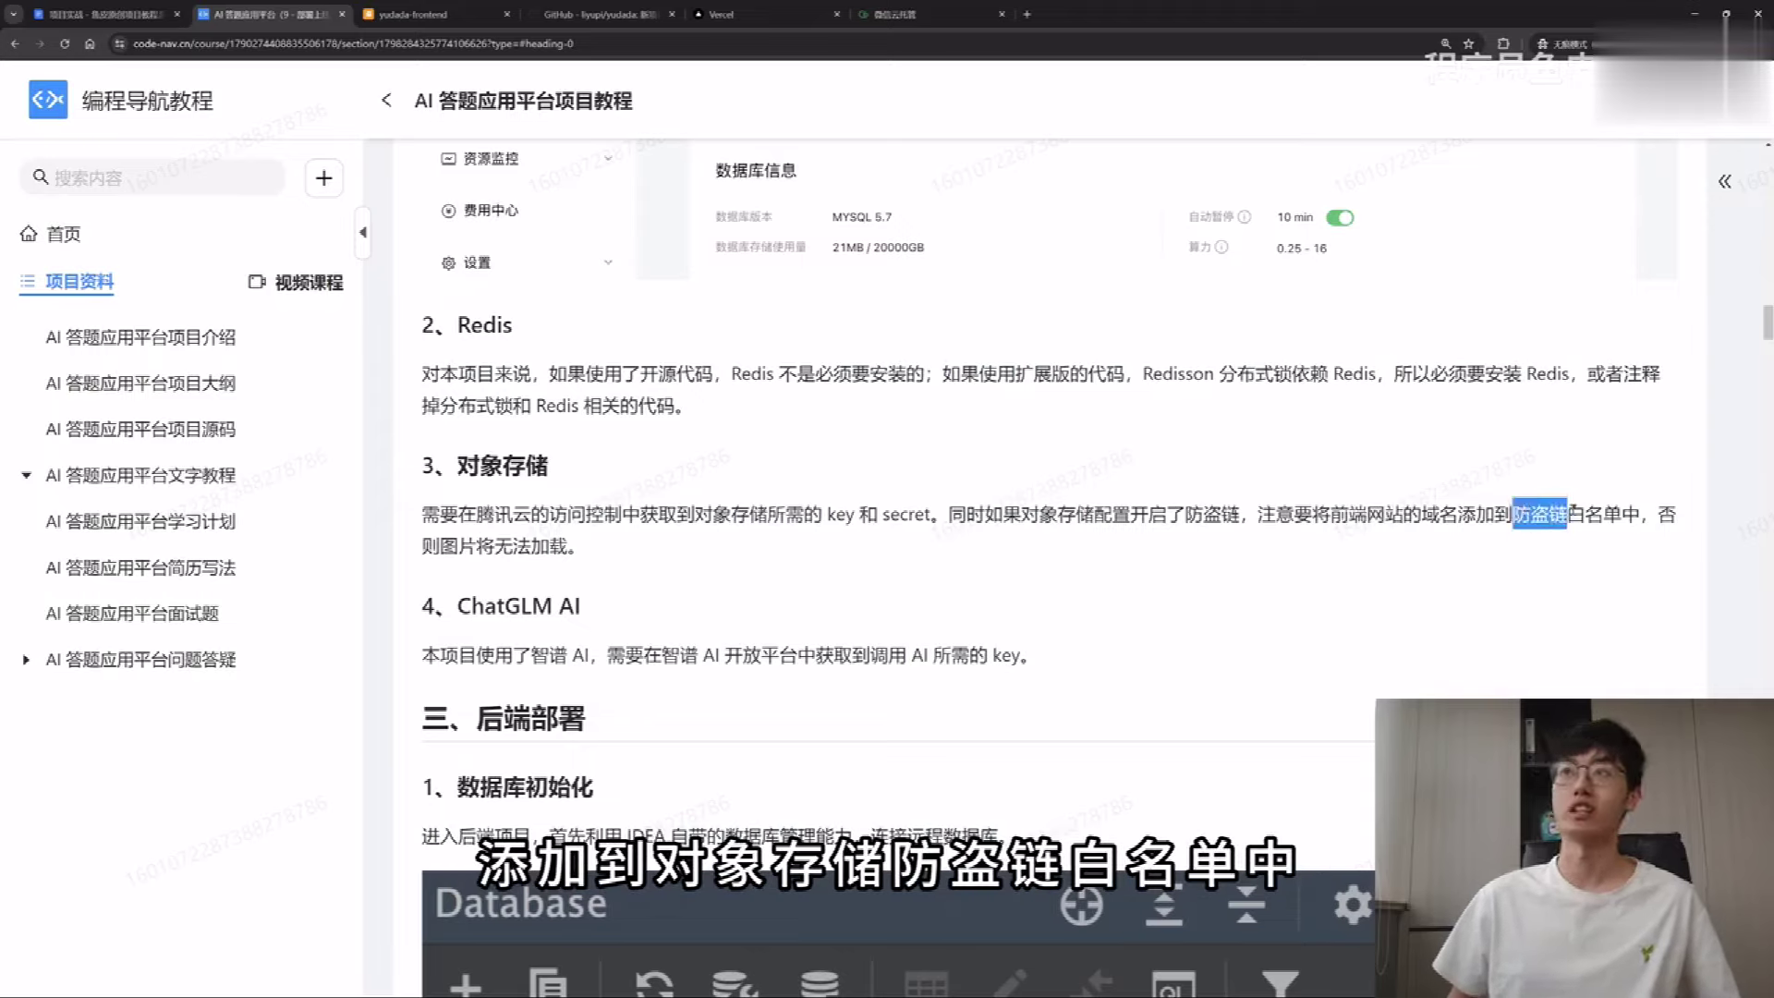
pyautogui.click(601, 543)
pyautogui.moveTo(455, 606); pyautogui.dragTo(636, 614)
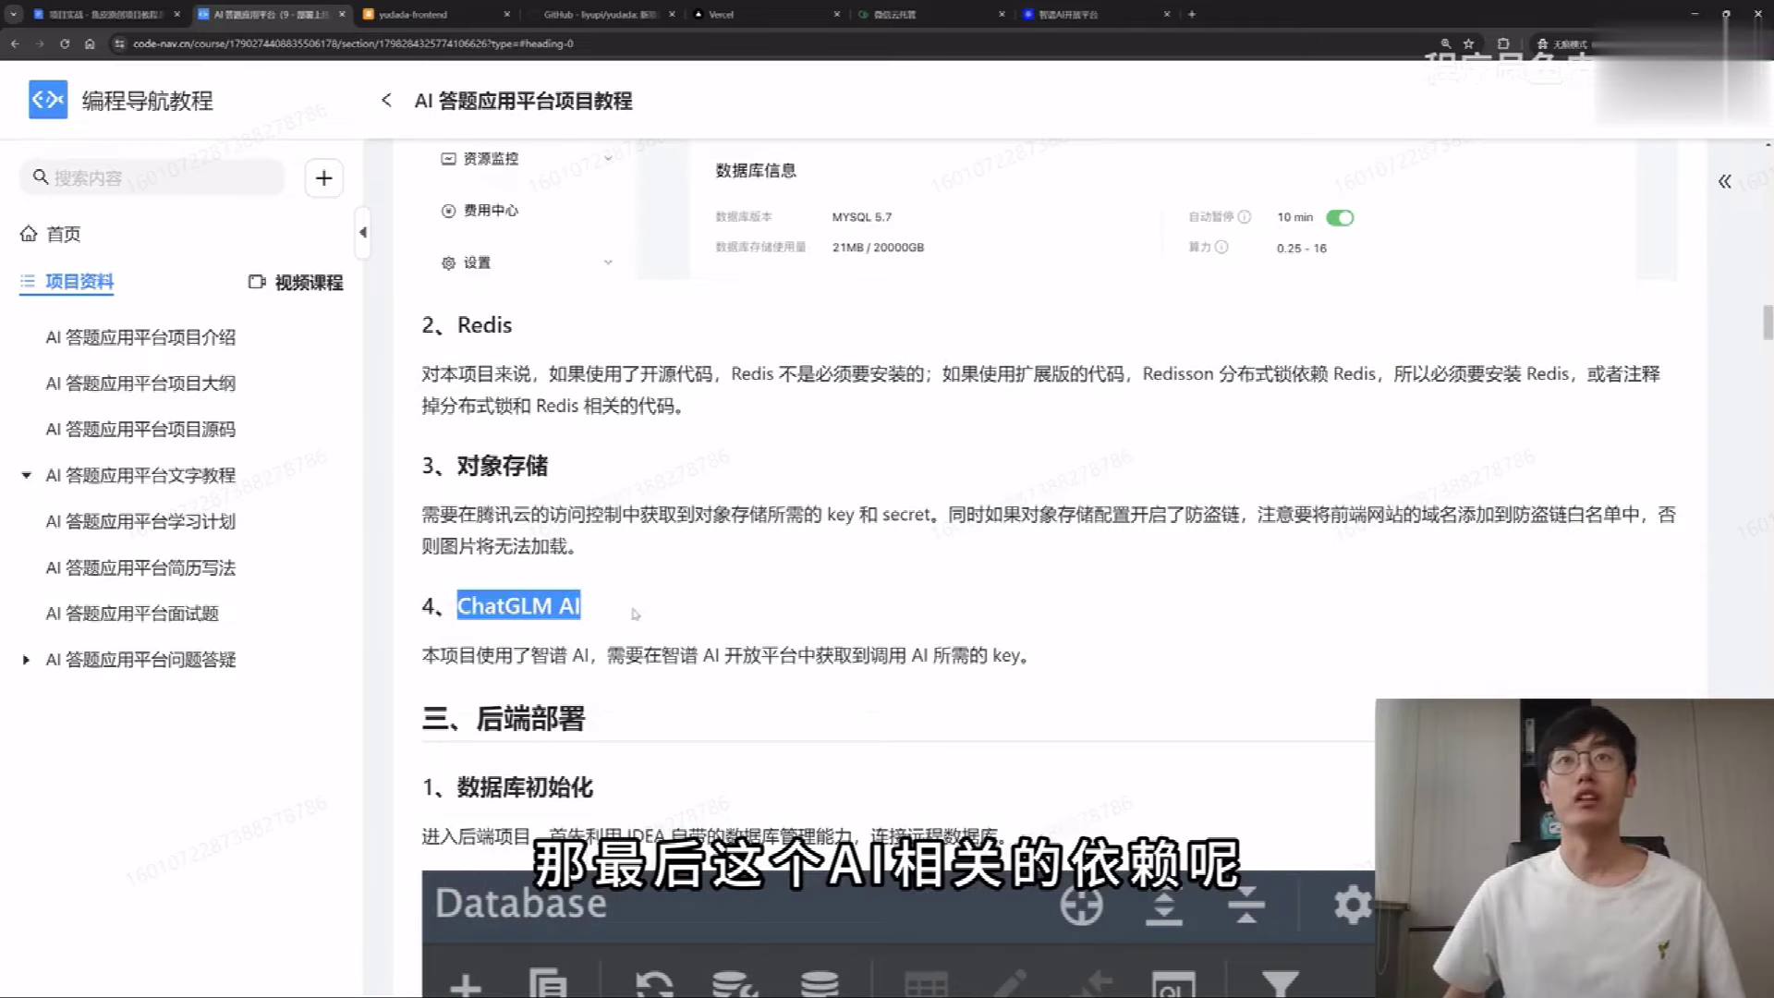
pyautogui.hotkey('ctrl', '9')
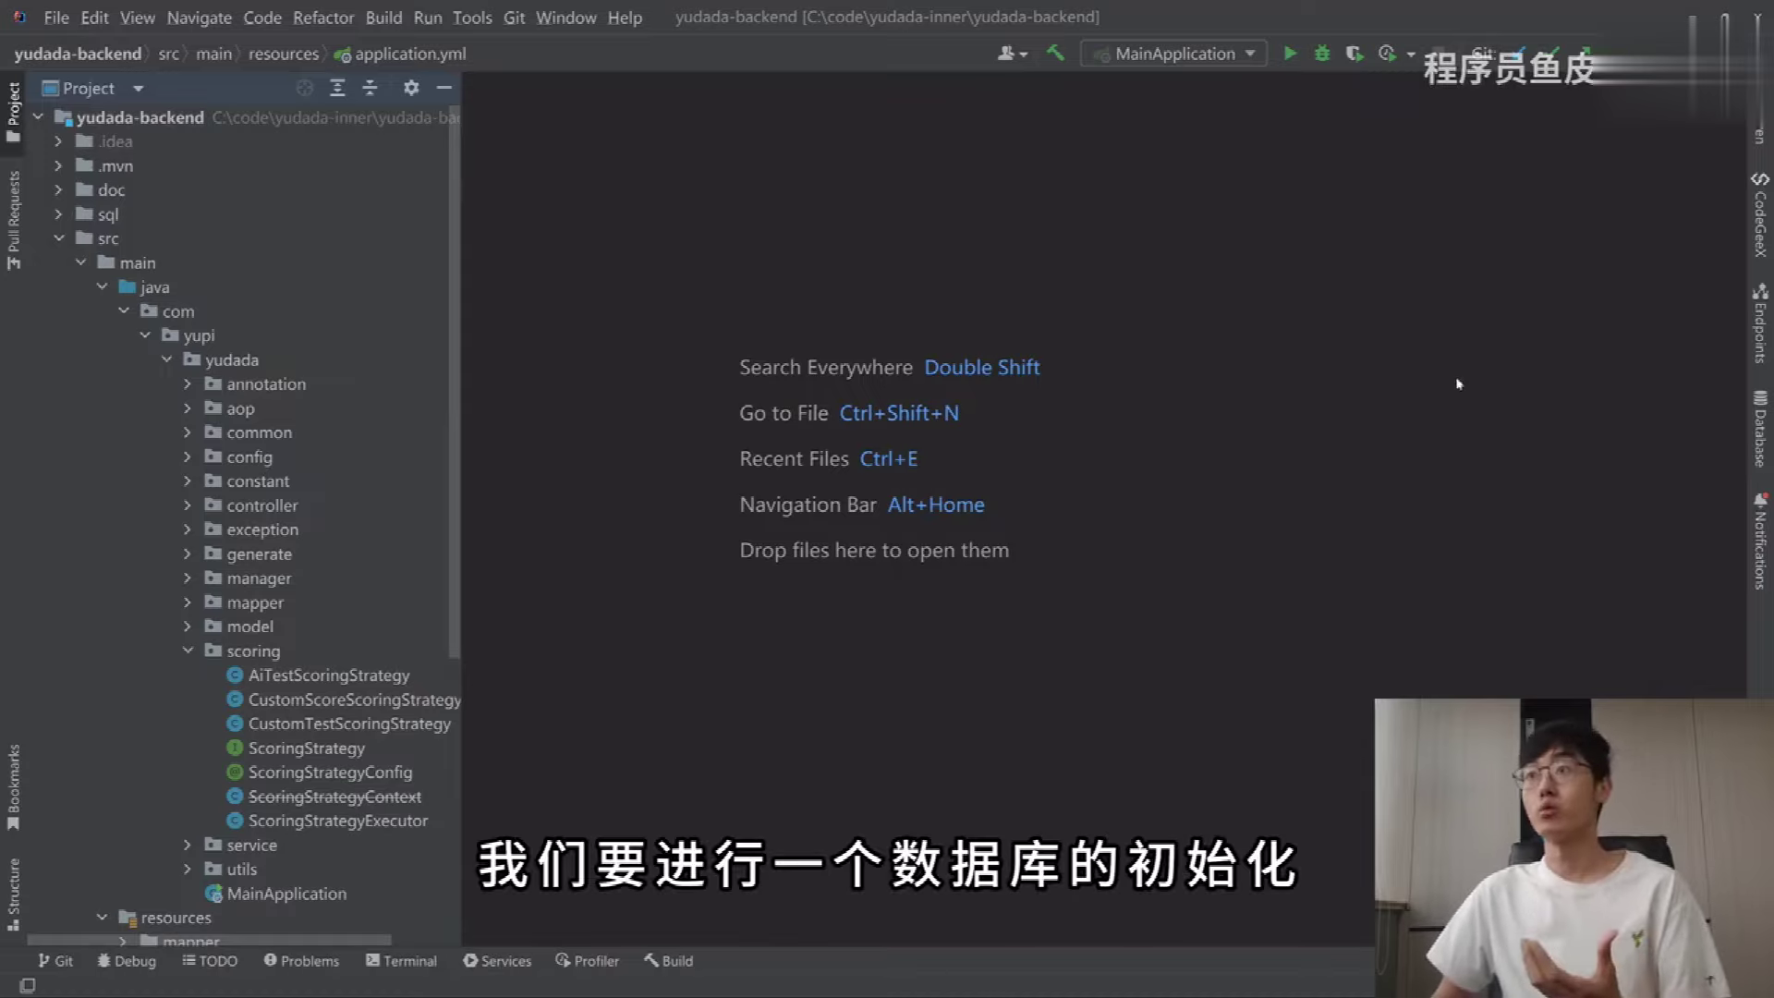
pyautogui.click(1762, 397)
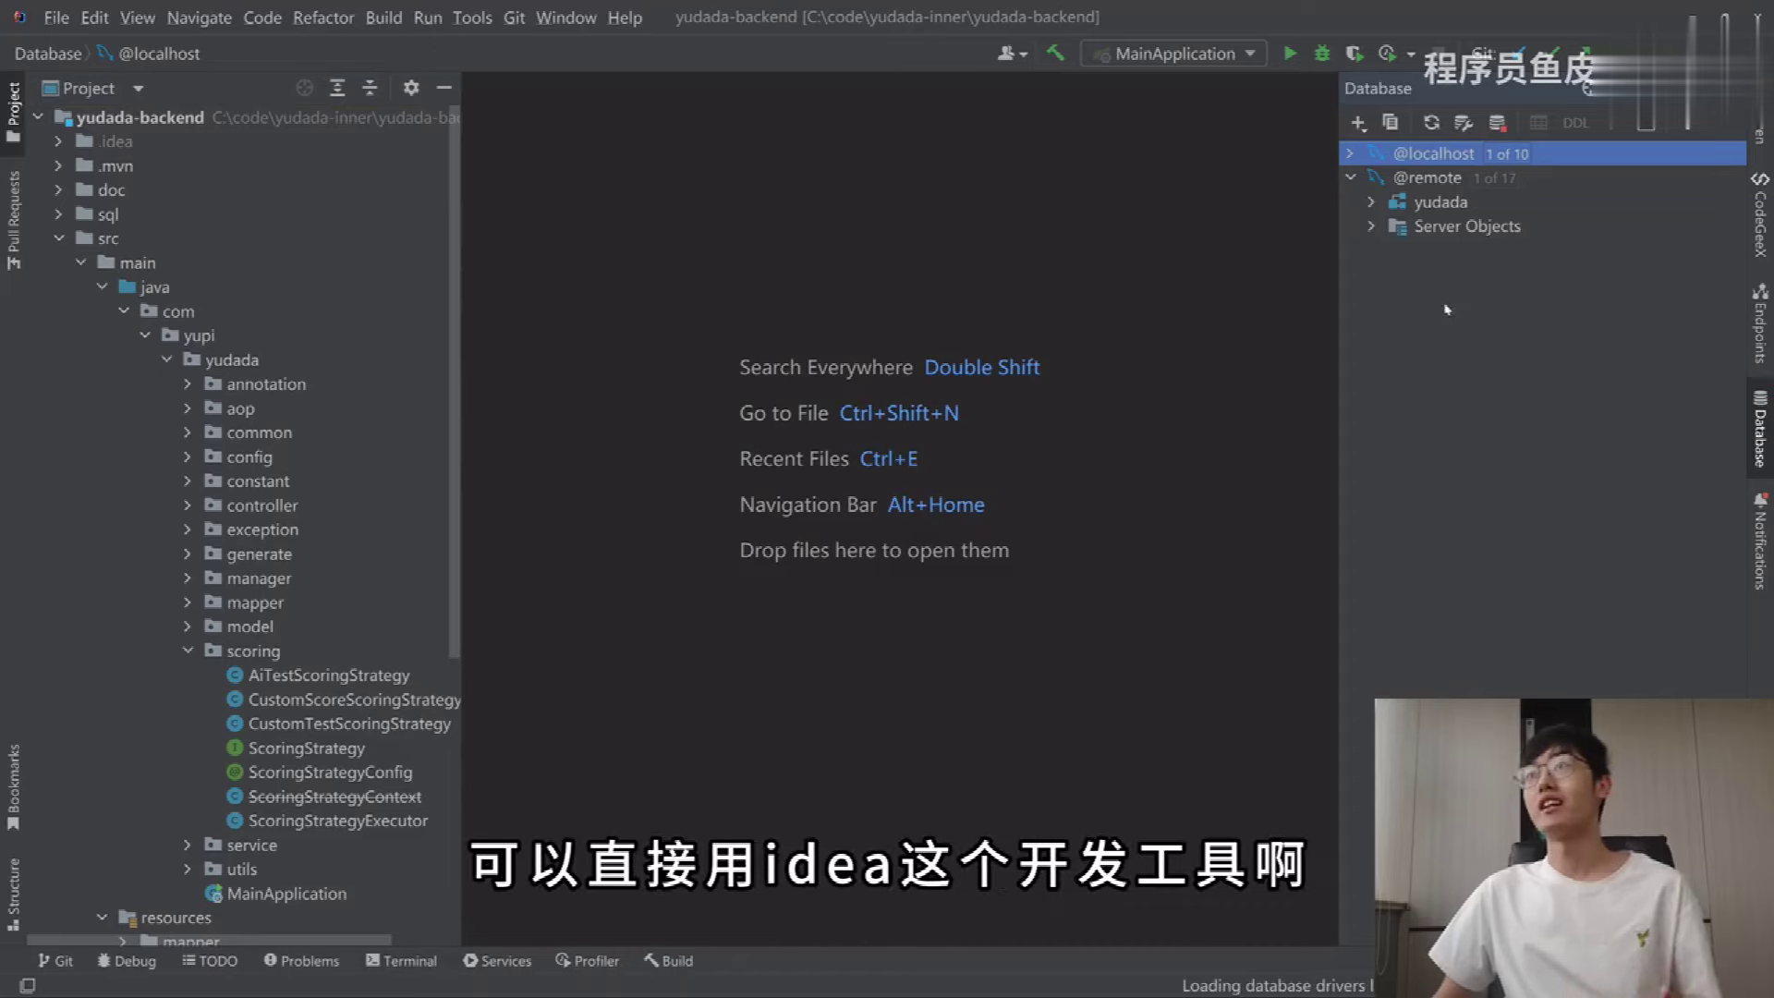
pyautogui.click(1358, 124)
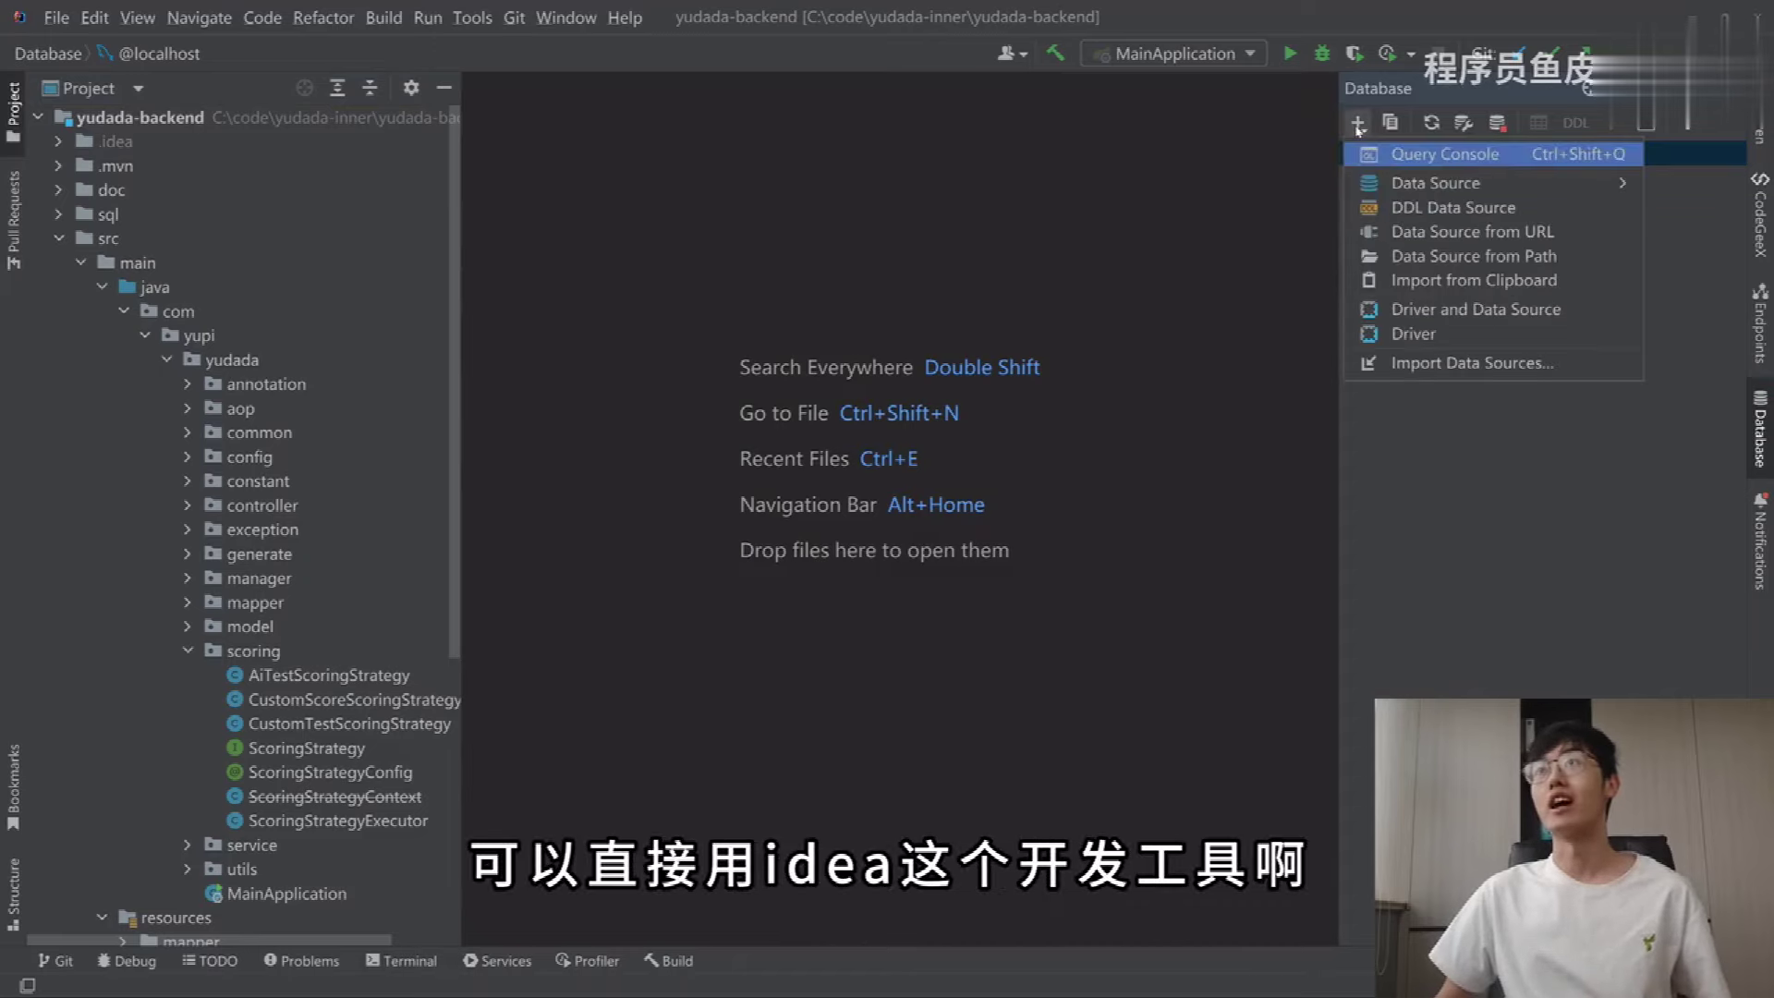
pyautogui.moveTo(1423, 183)
pyautogui.click(1222, 231)
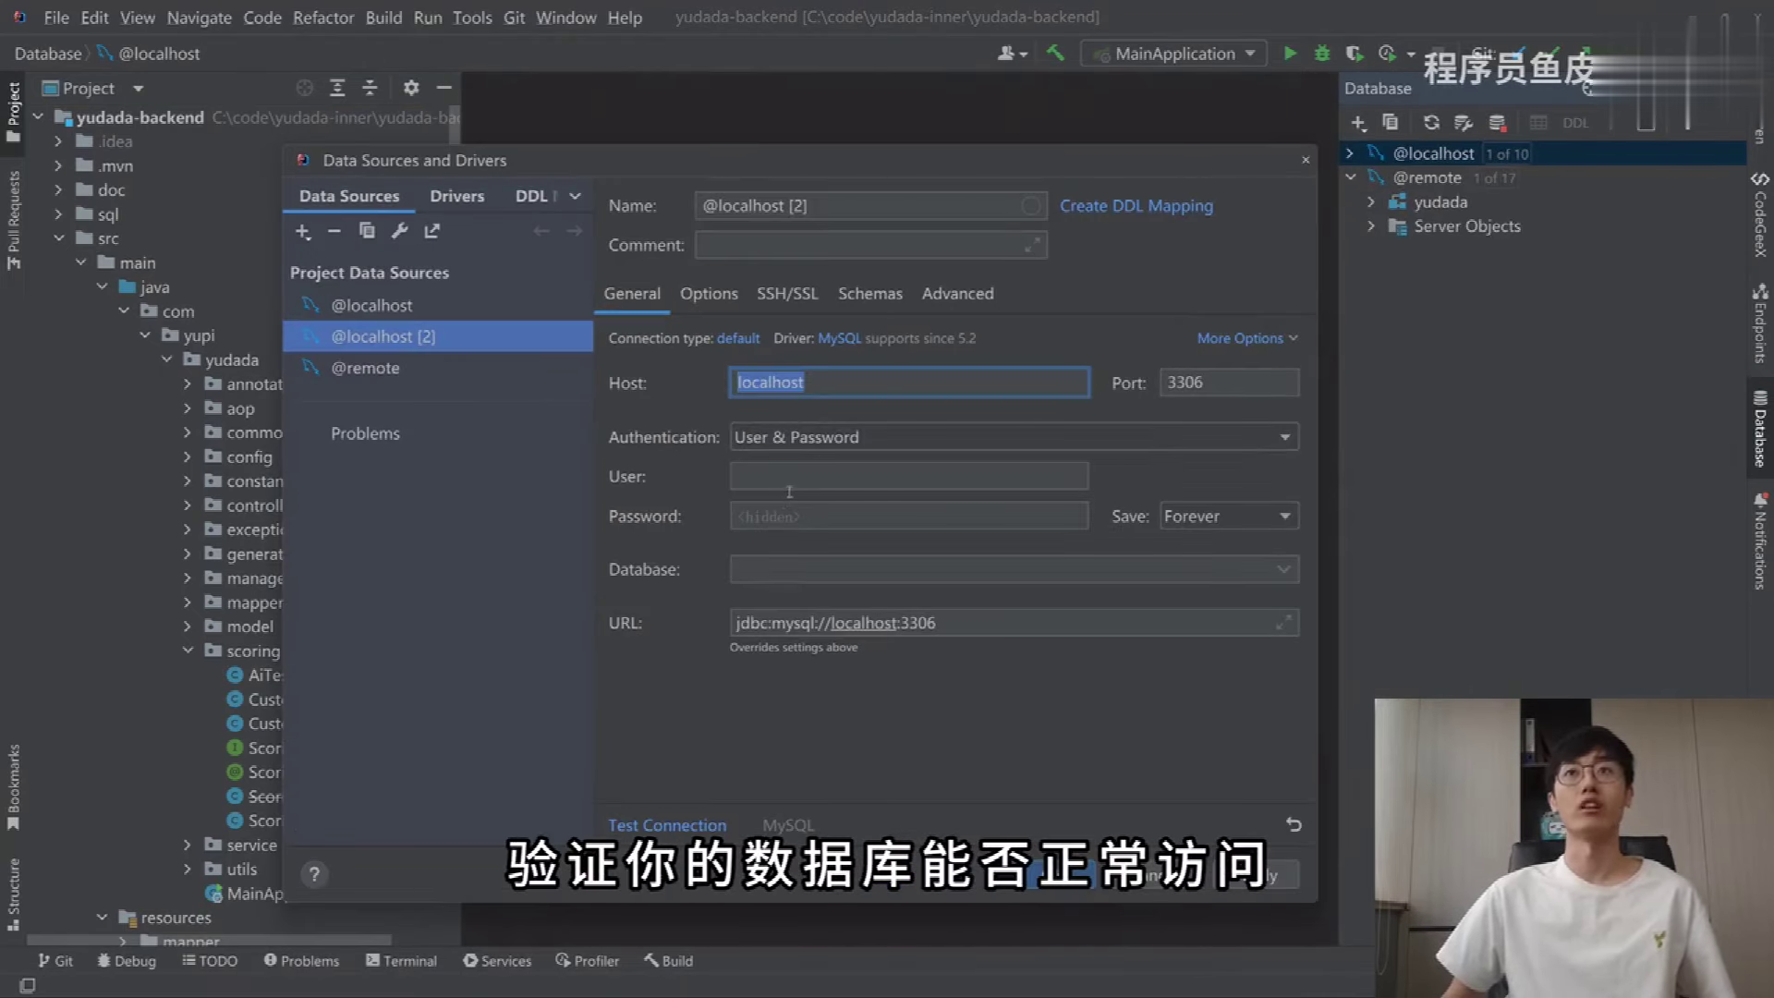
pyautogui.click(1306, 160)
pyautogui.click(1397, 178)
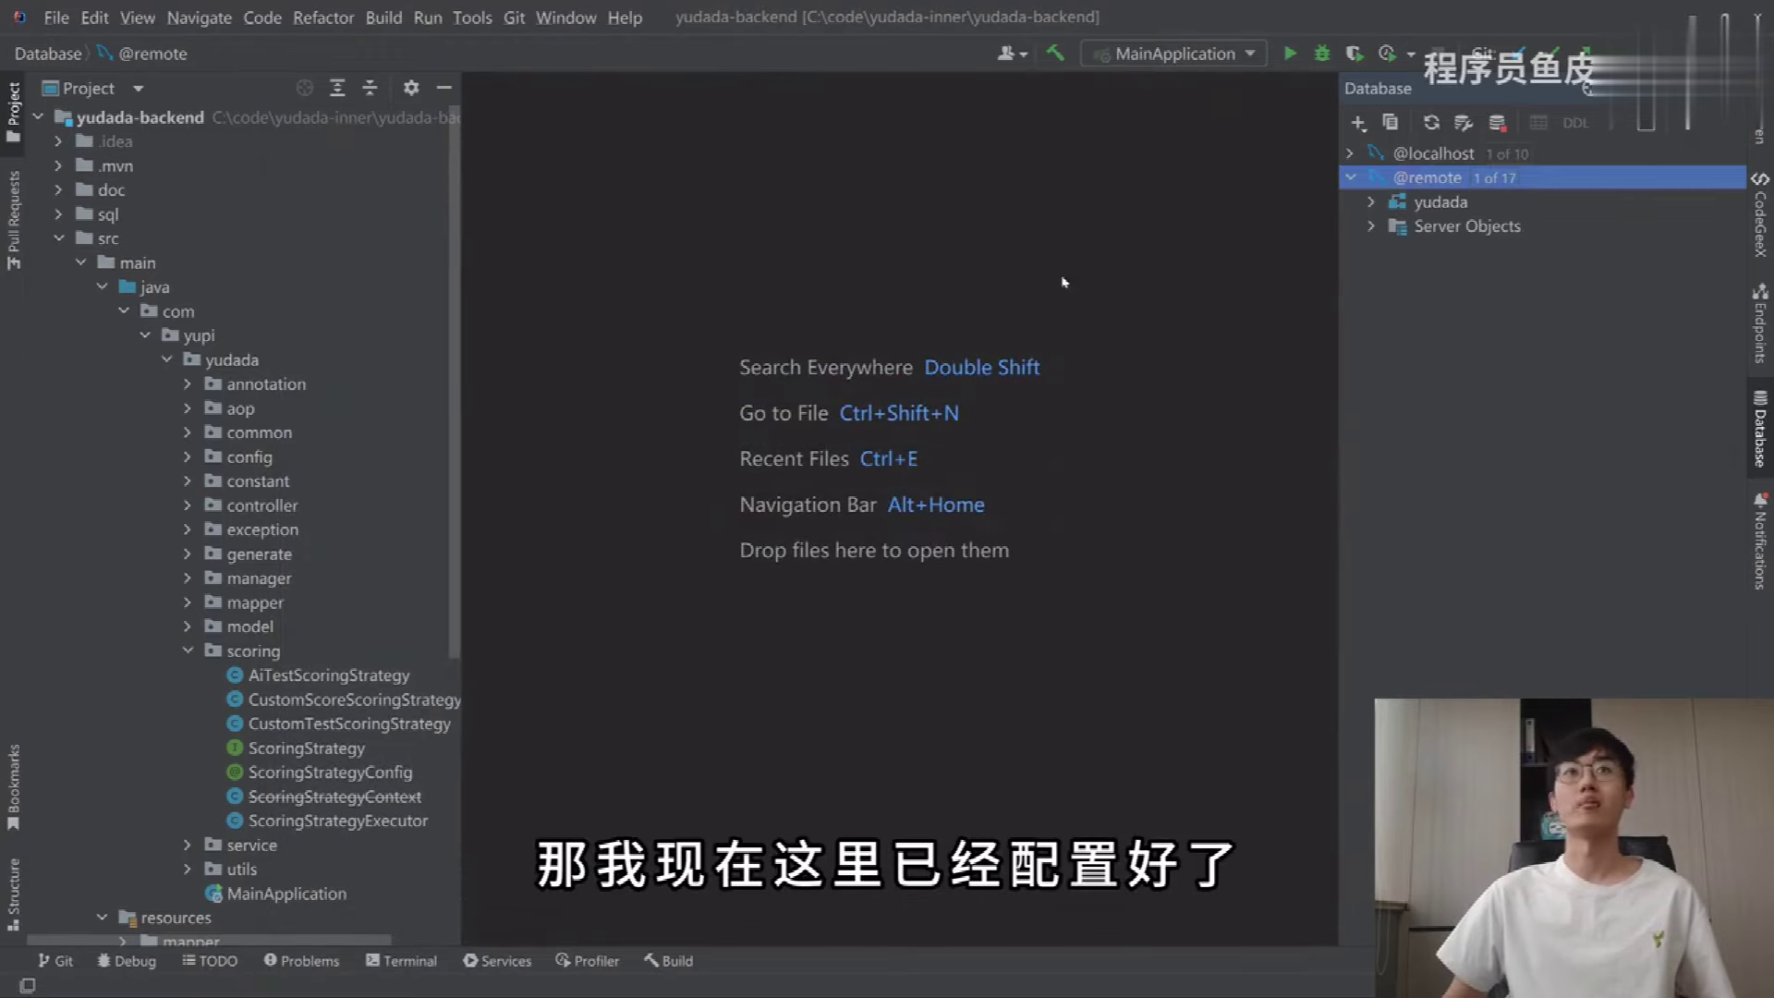
pyautogui.doubleClick(151, 214)
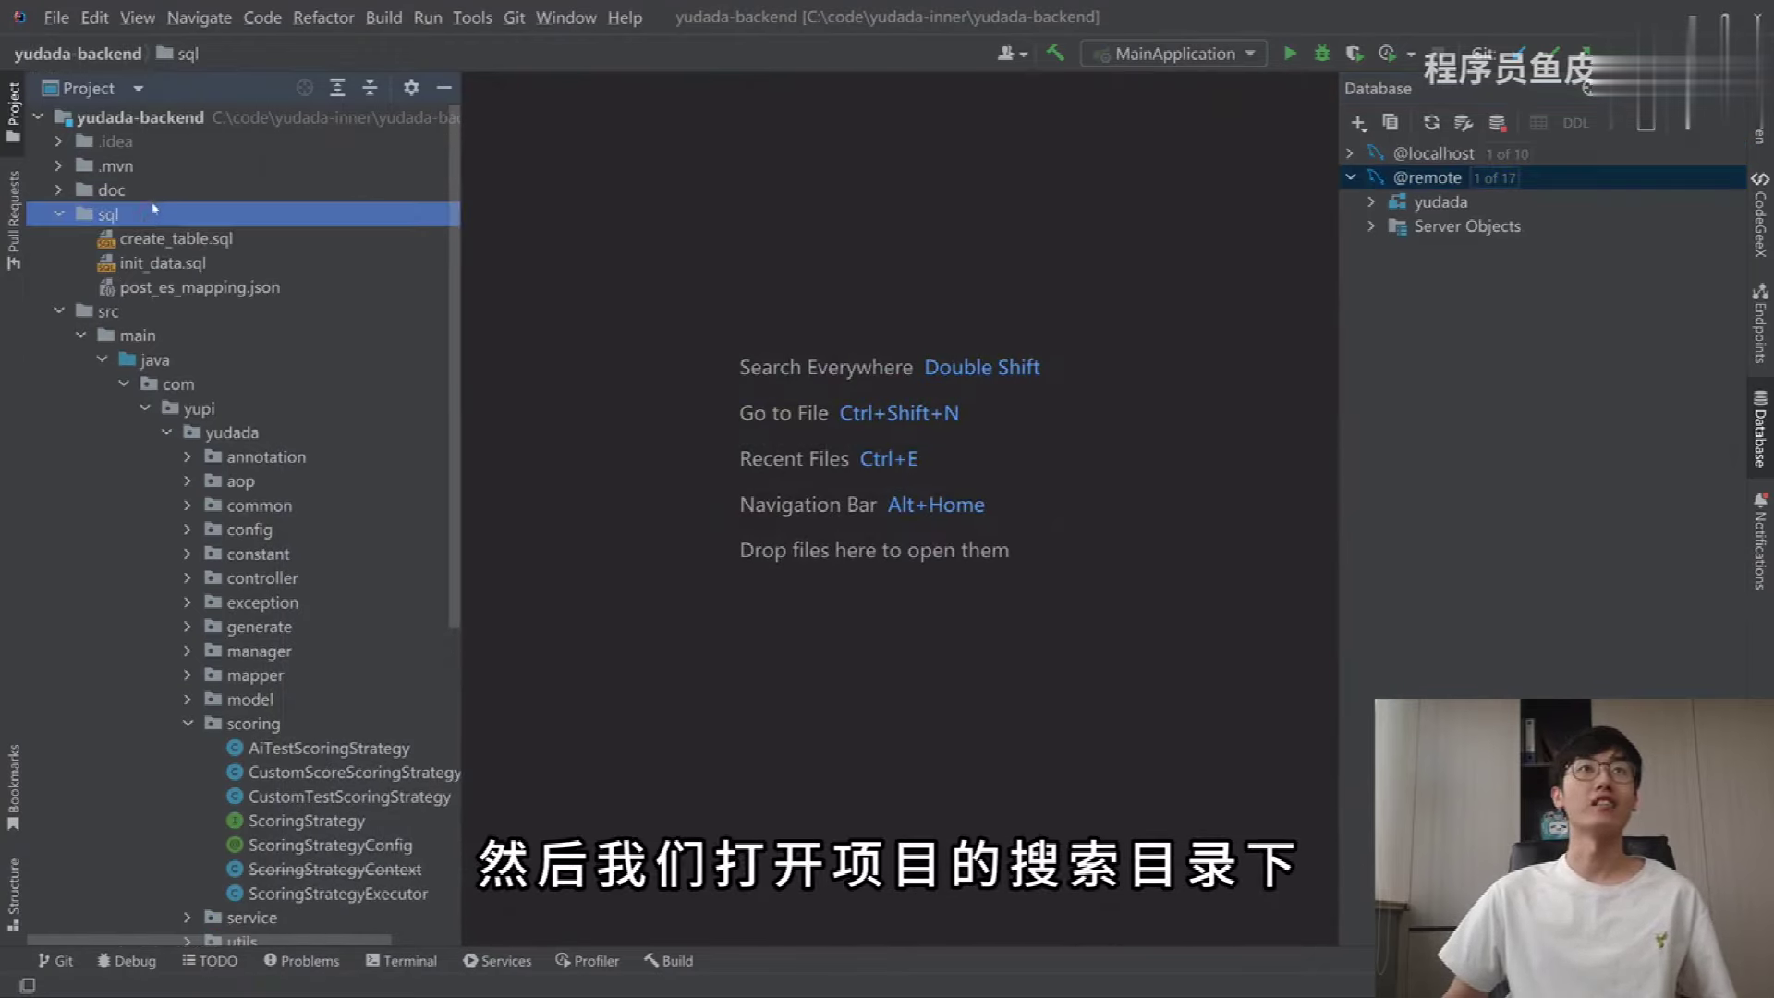
pyautogui.doubleClick(176, 238)
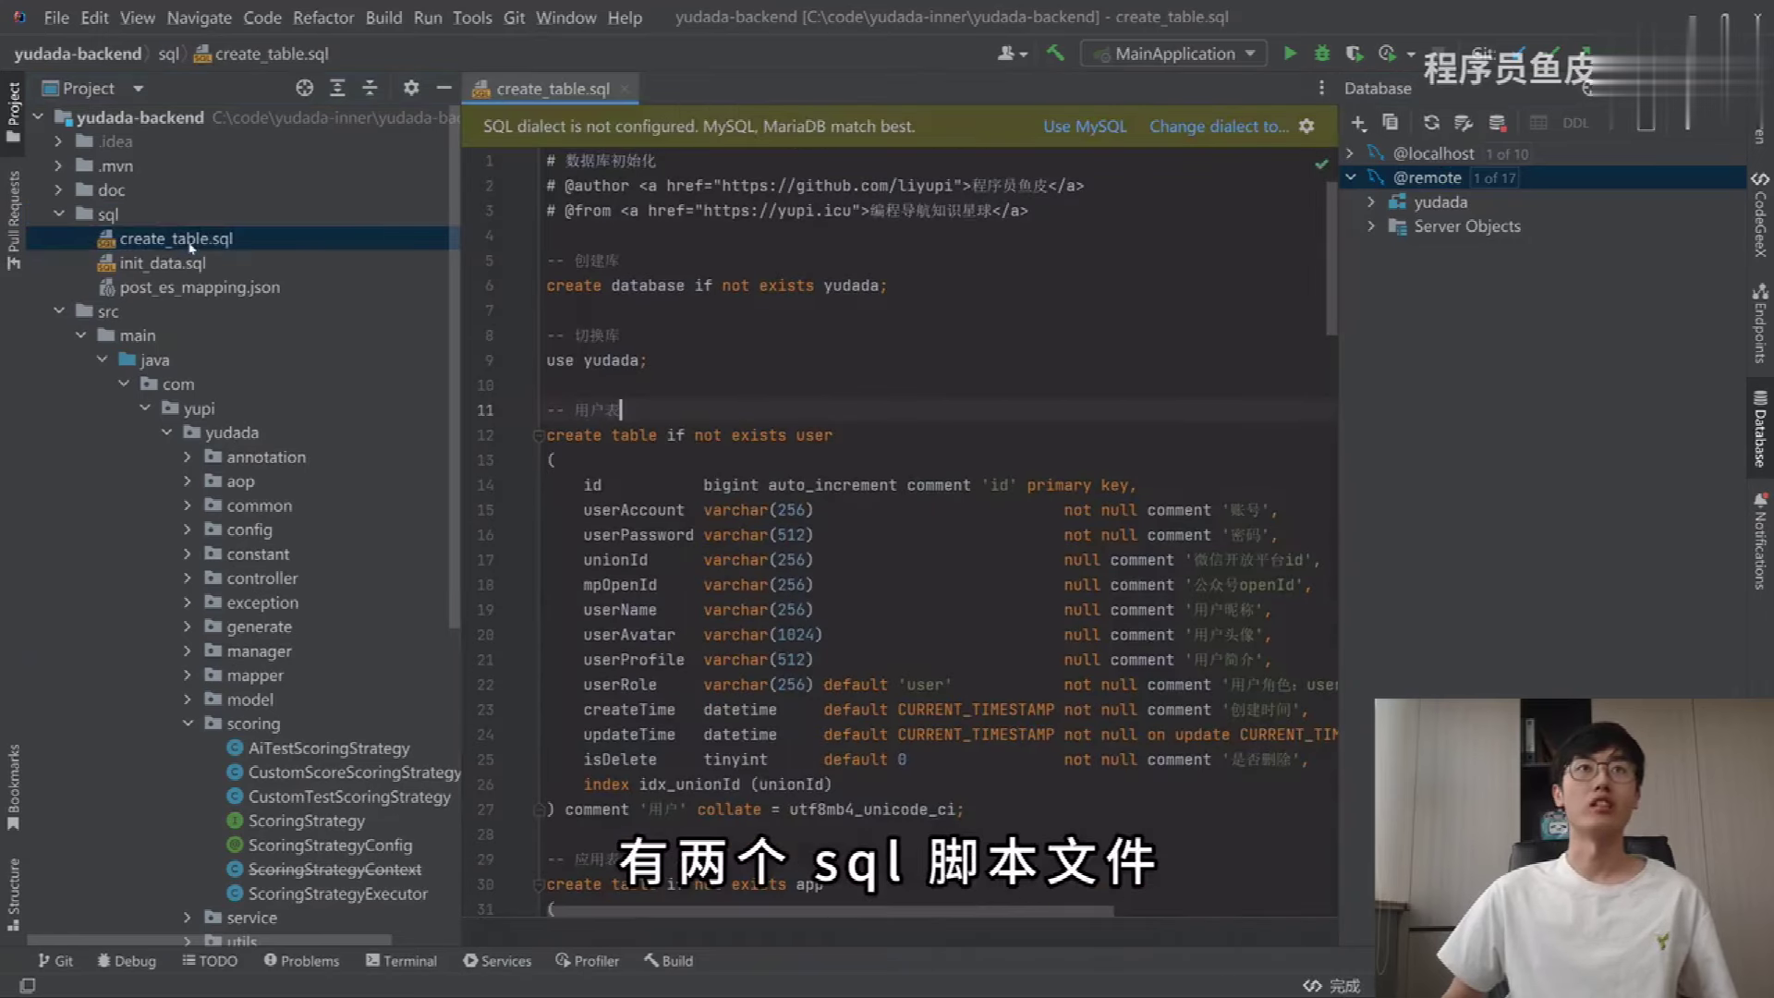
pyautogui.hotkey('ctrl', 'a')
pyautogui.rightClick(577, 314)
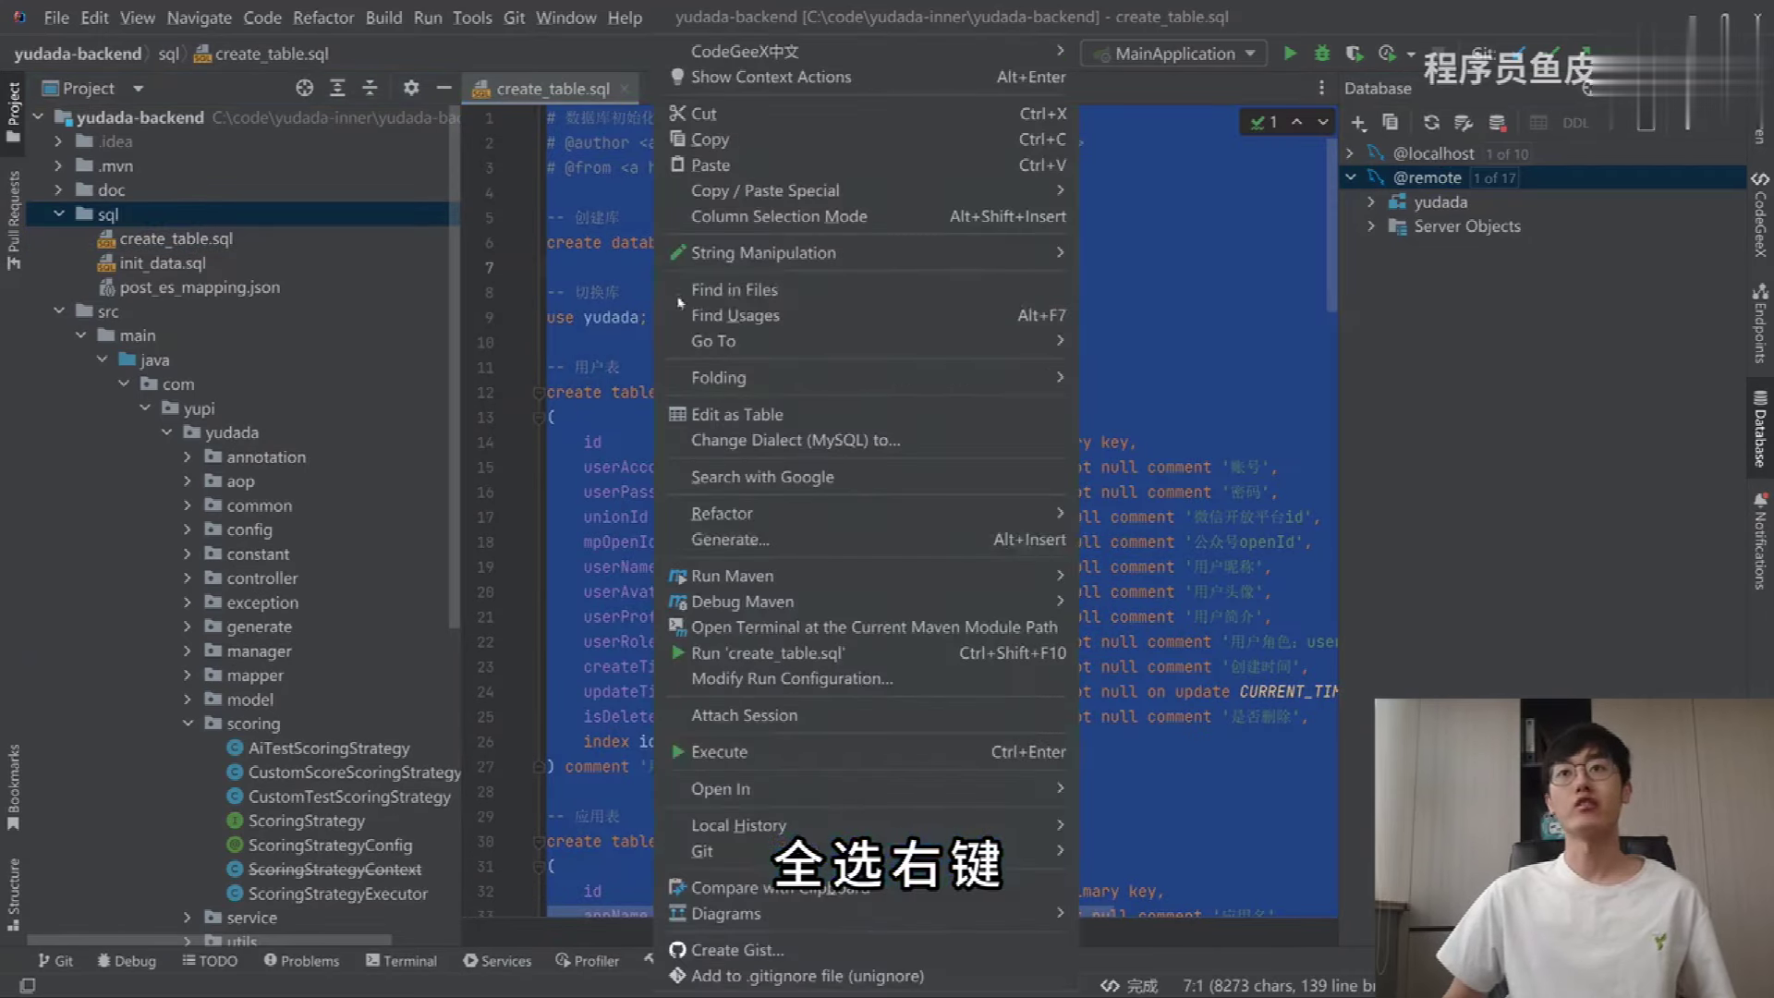
pyautogui.click(712, 860)
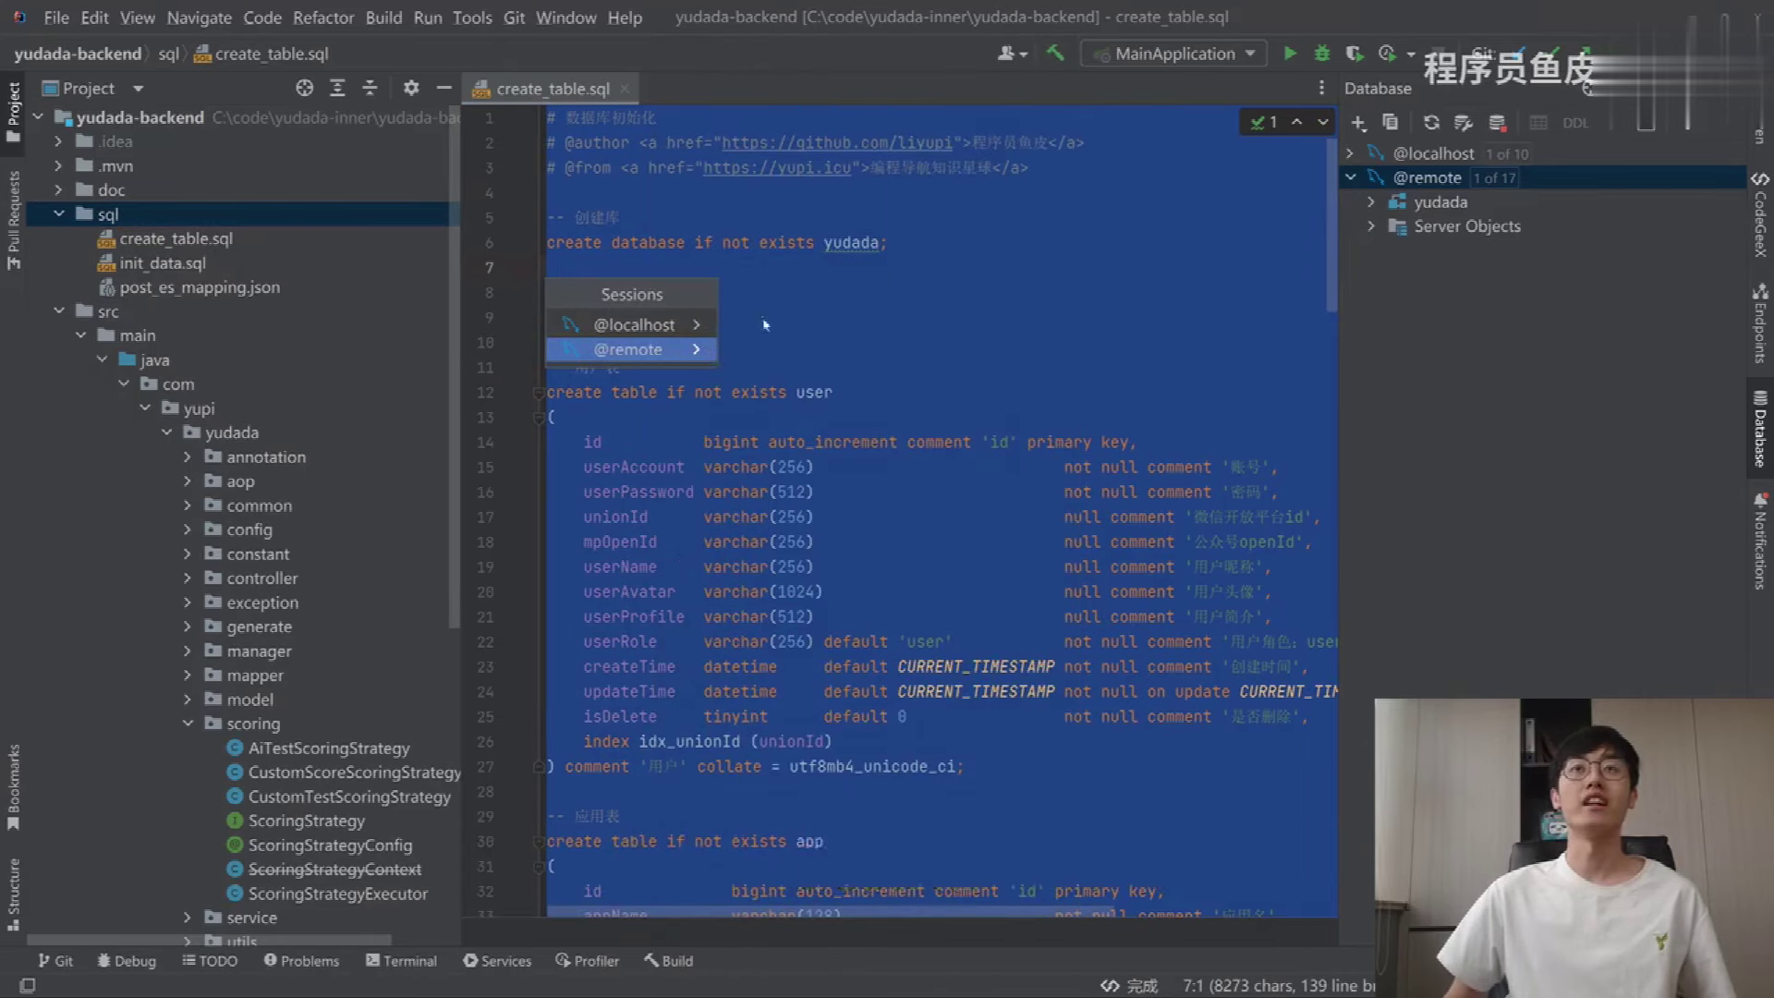
pyautogui.click(692, 351)
pyautogui.click(621, 292)
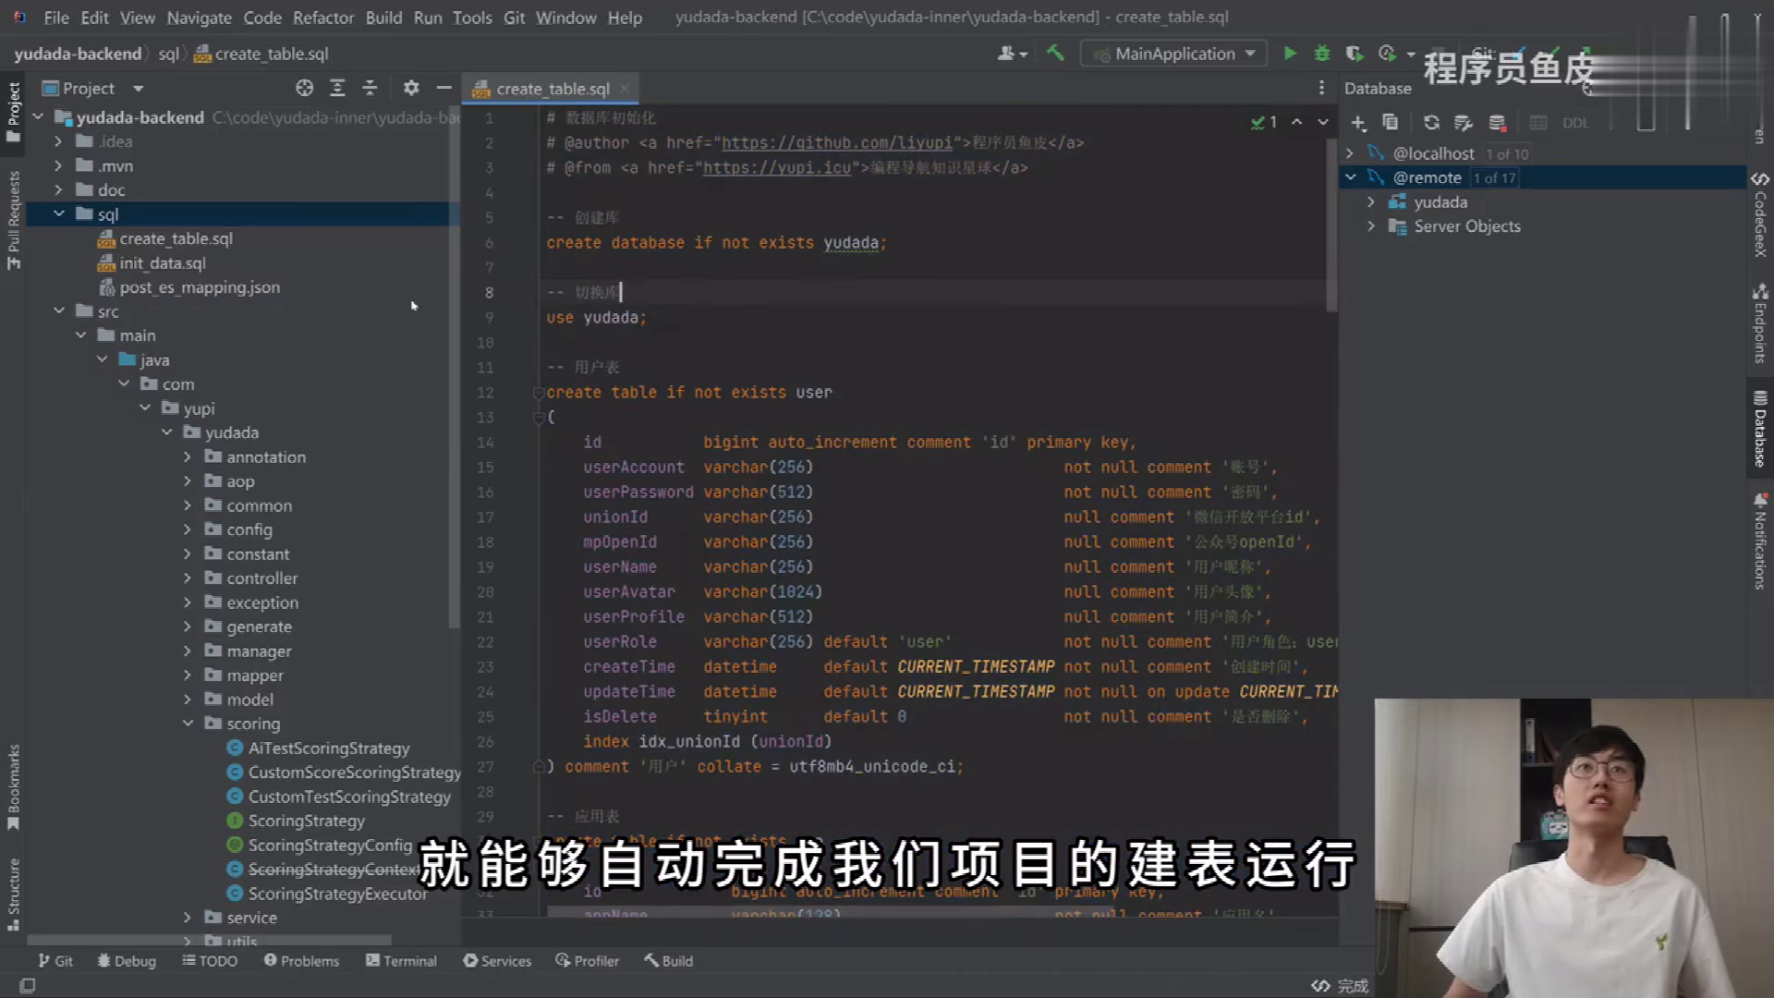
pyautogui.doubleClick(253, 266)
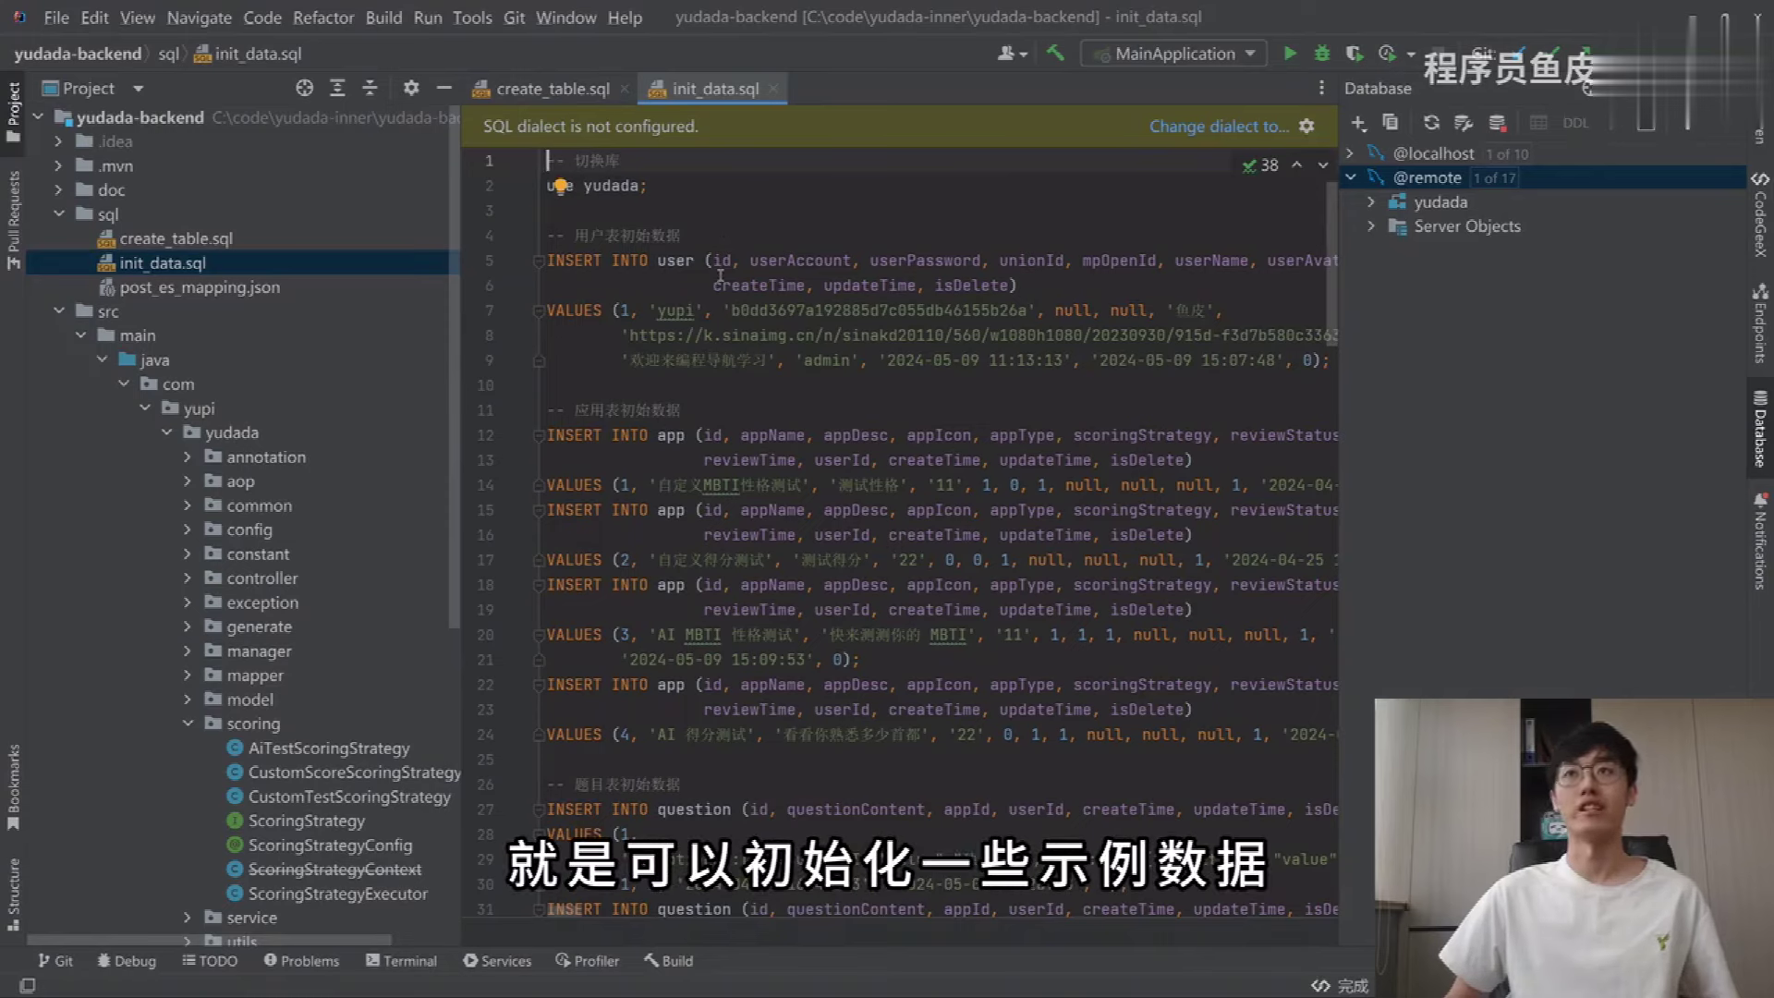
pyautogui.click(1428, 178)
pyautogui.click(1371, 201)
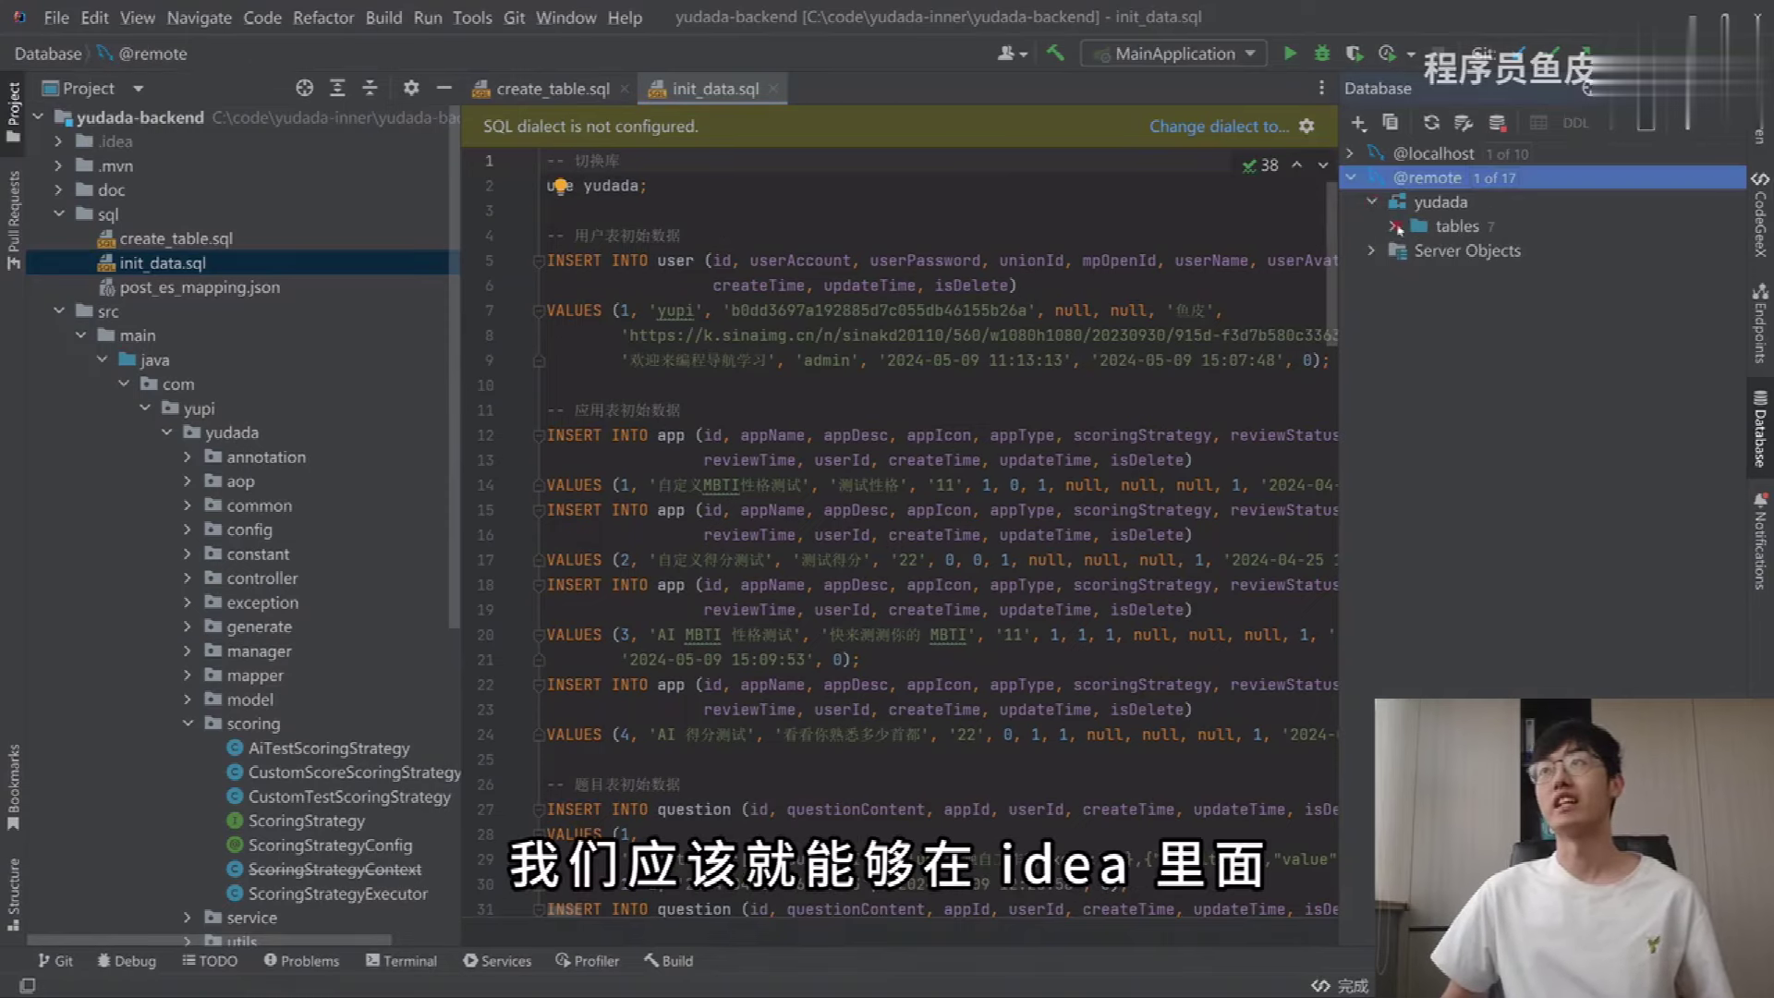
pyautogui.click(1396, 226)
pyautogui.click(1471, 250)
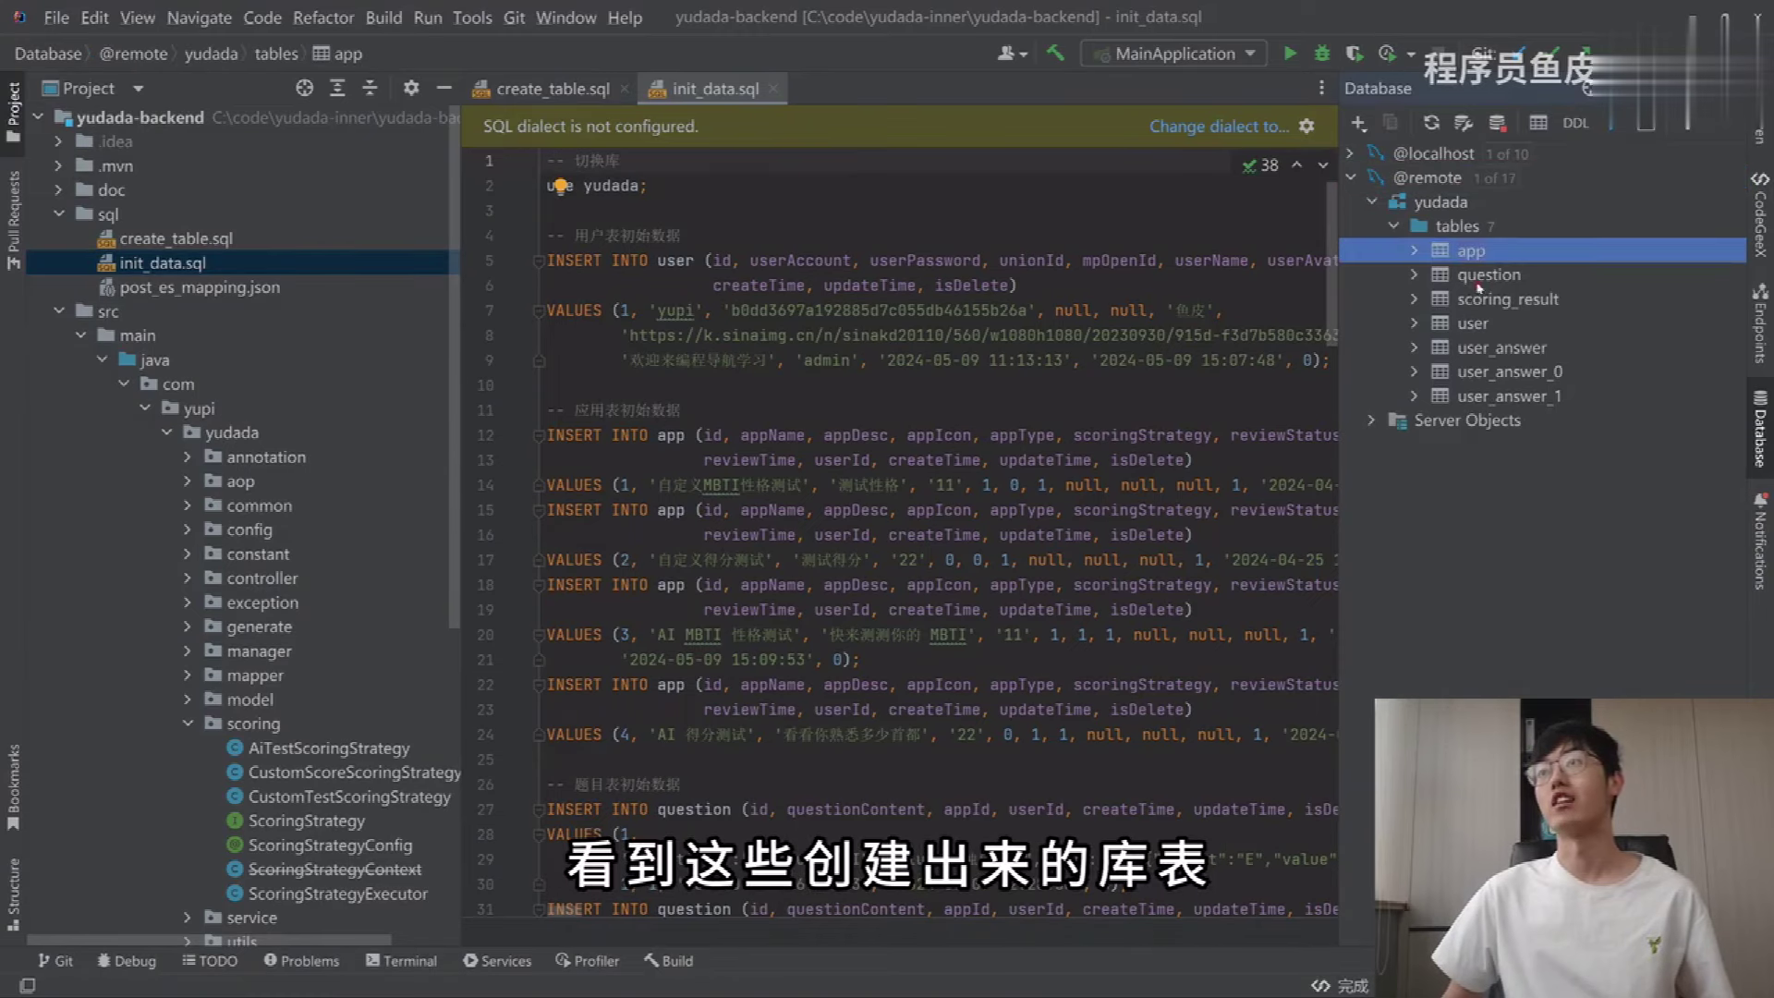
pyautogui.click(1479, 275)
pyautogui.click(1488, 372)
pyautogui.click(1486, 298)
pyautogui.click(1473, 323)
# Step: Open the production configuration file application-prod.yml from the resources folder
pyautogui.scroll(-8, 287, 582)
pyautogui.click(191, 505)
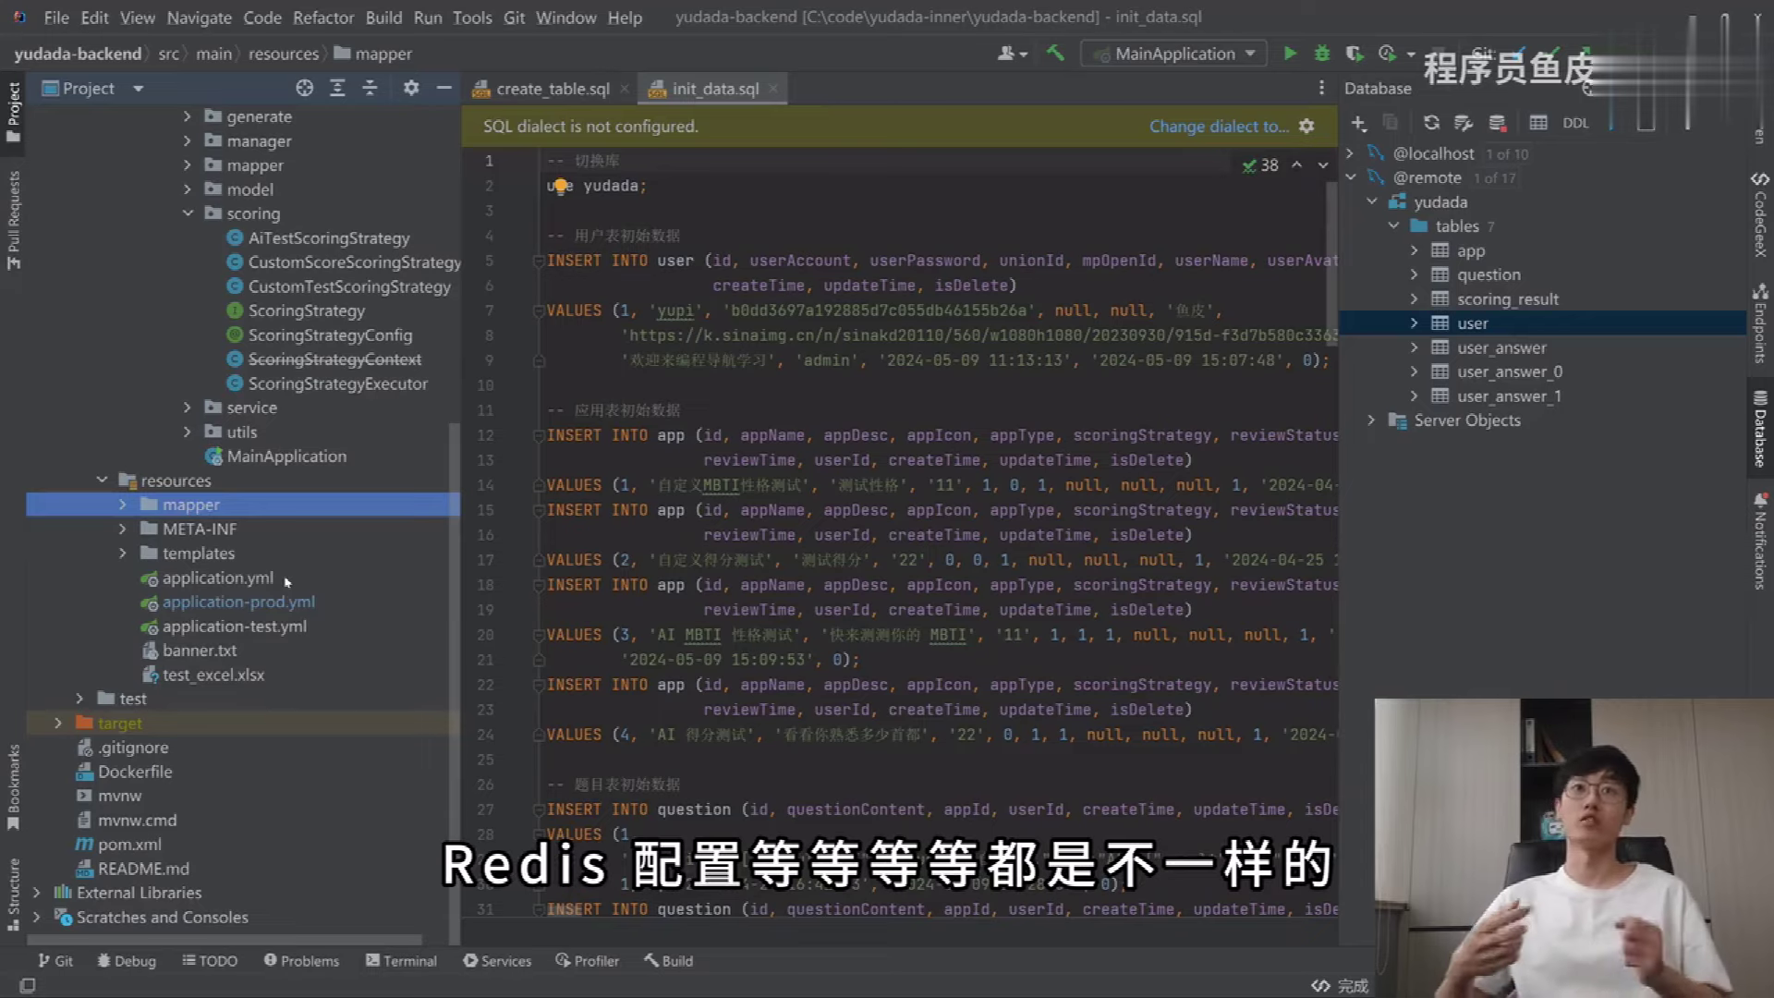
pyautogui.click(298, 606)
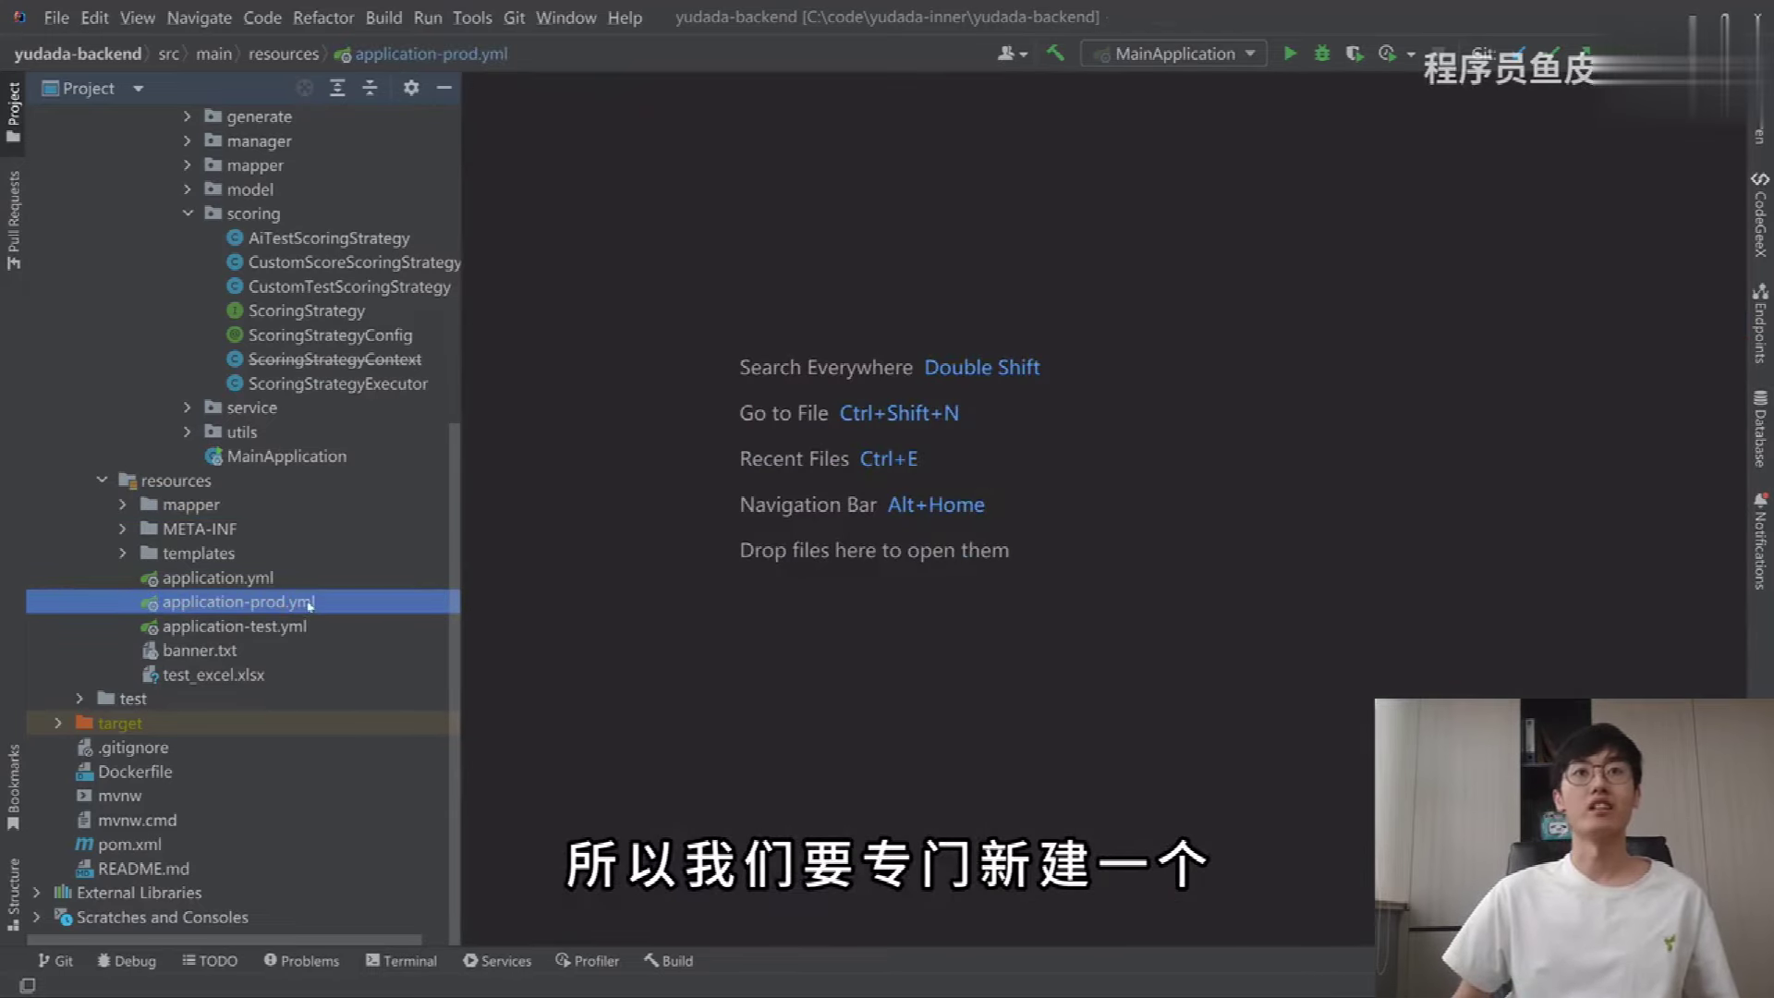
pyautogui.doubleClick(310, 605)
pyautogui.scroll(10, 705, 576)
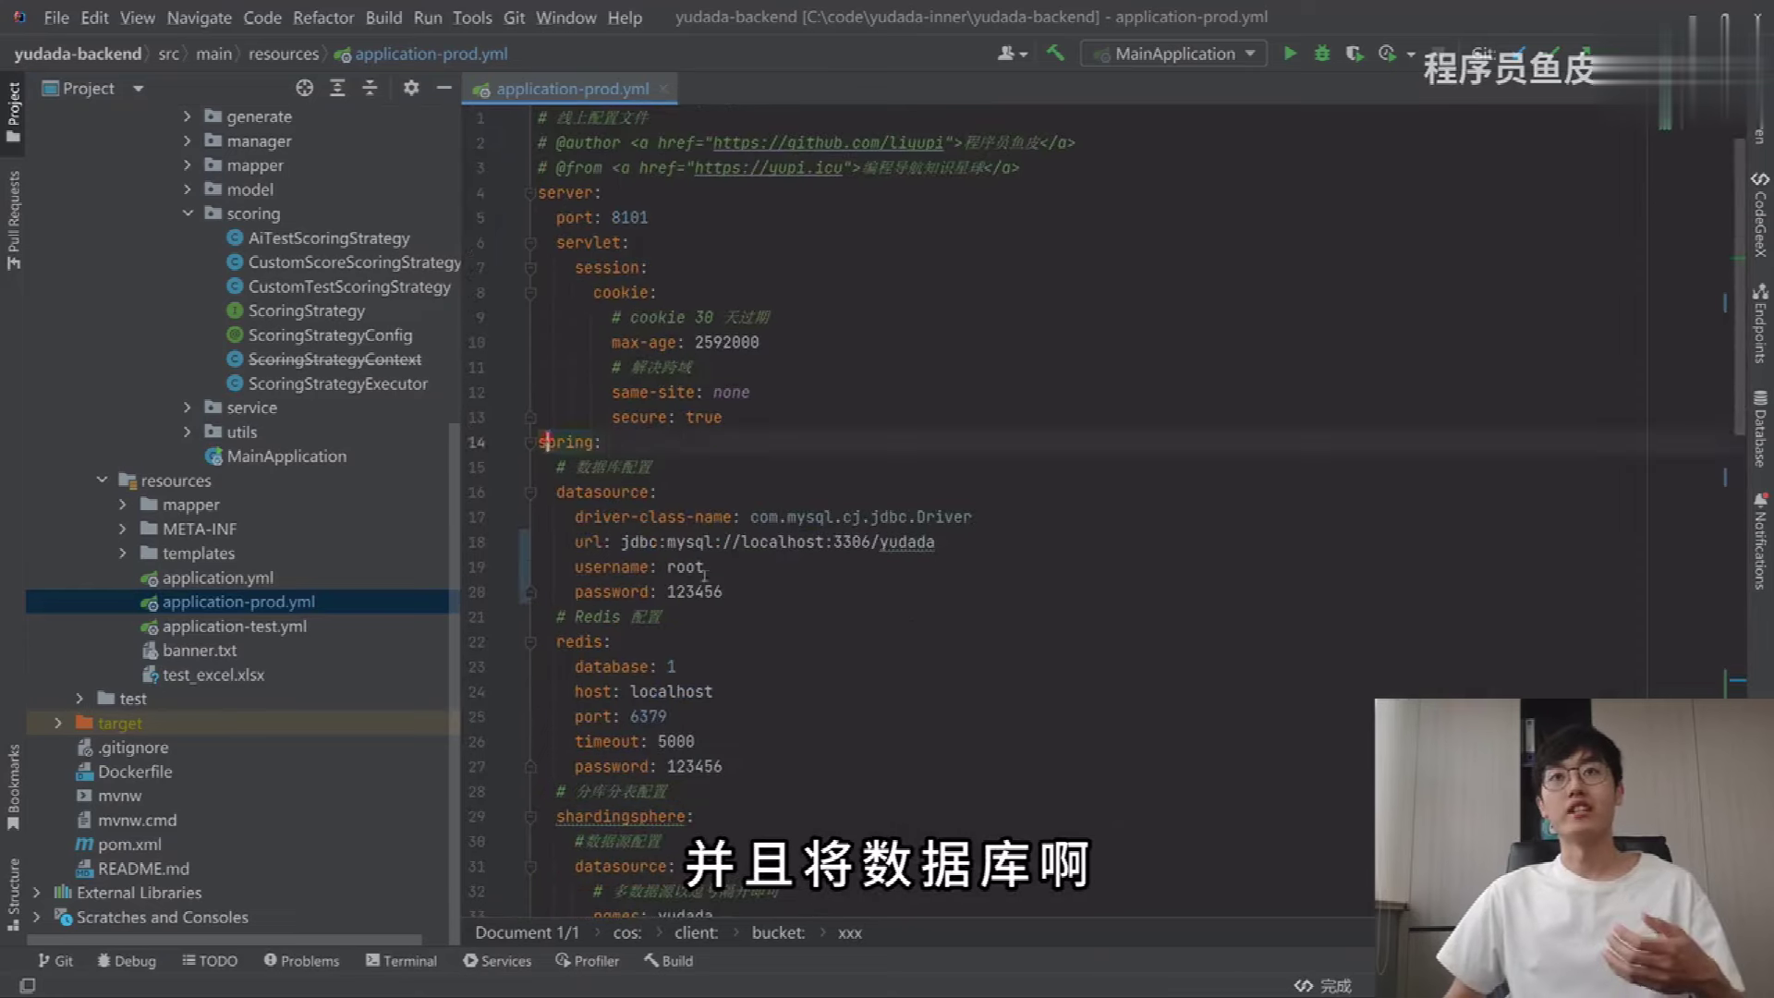
# Step: Review the database, Redis, ShardingSphere, cos object storage and AI settings in application-prod.yml that need replacing with own values
pyautogui.scroll(-3, 704, 576)
pyautogui.moveTo(538, 244); pyautogui.dragTo(730, 395)
pyautogui.moveTo(712, 673); pyautogui.dragTo(539, 518)
pyautogui.scroll(-4, 712, 554)
pyautogui.moveTo(566, 317); pyautogui.dragTo(760, 542)
pyautogui.scroll(-10, 730, 443)
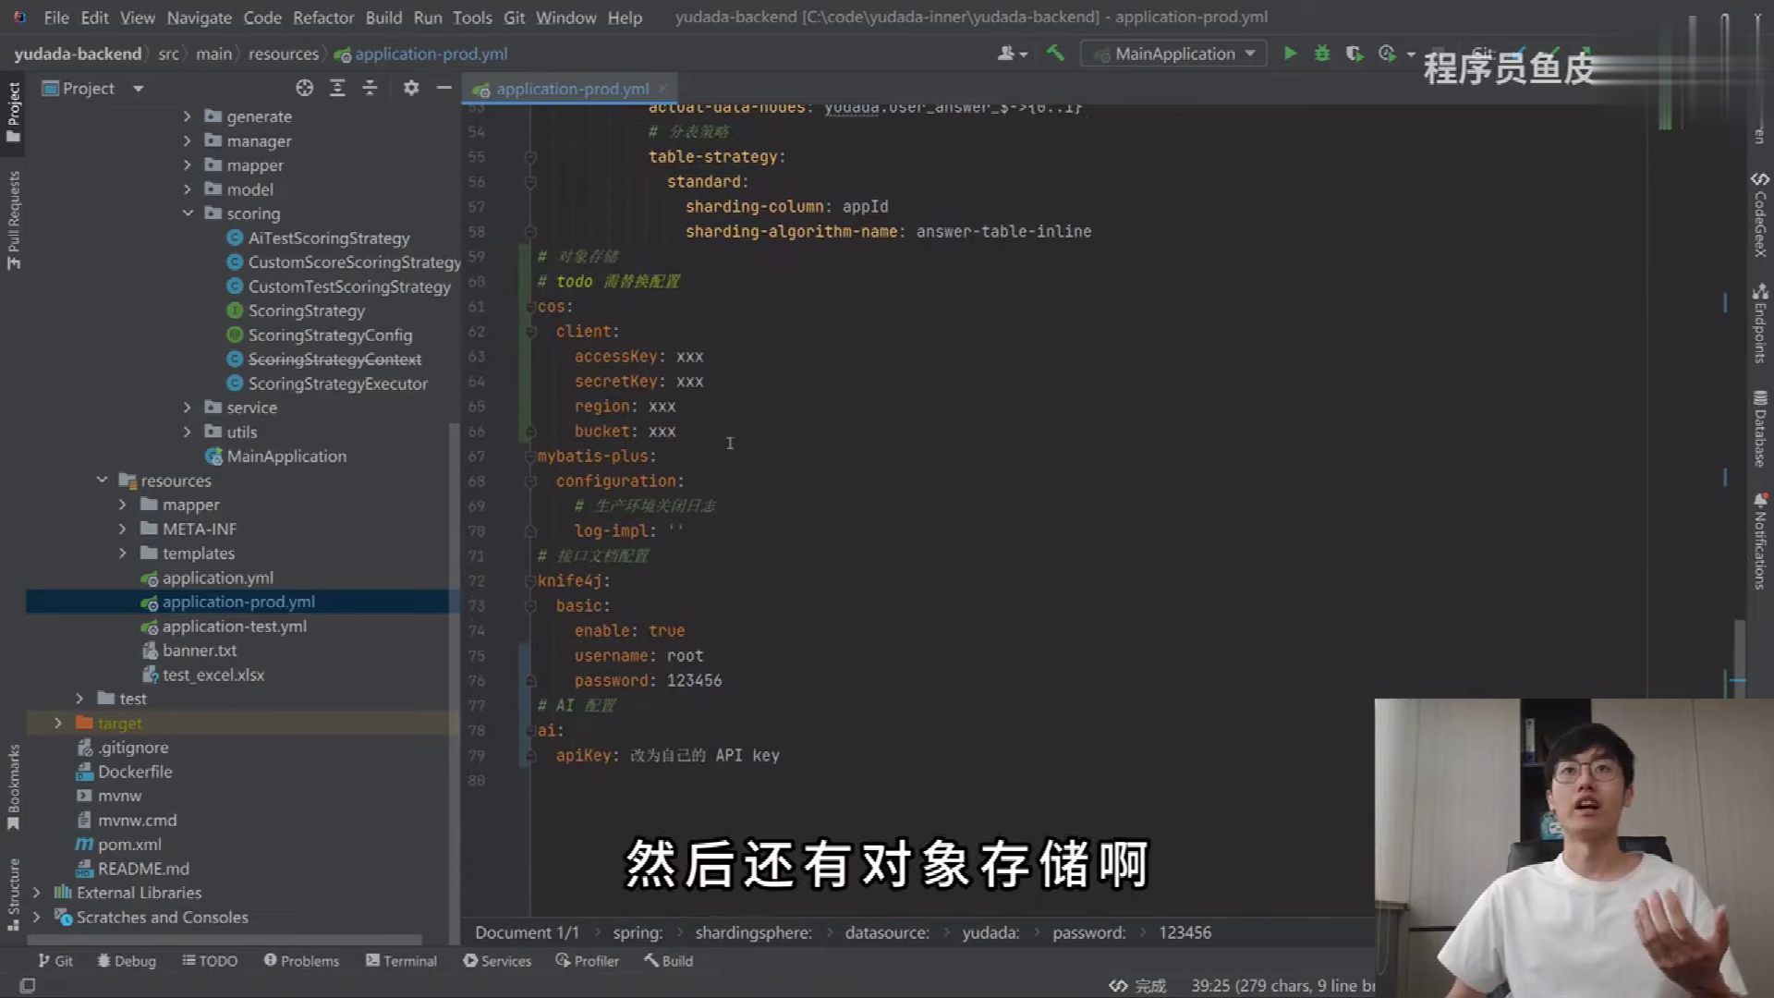
pyautogui.moveTo(730, 443); pyautogui.dragTo(573, 256)
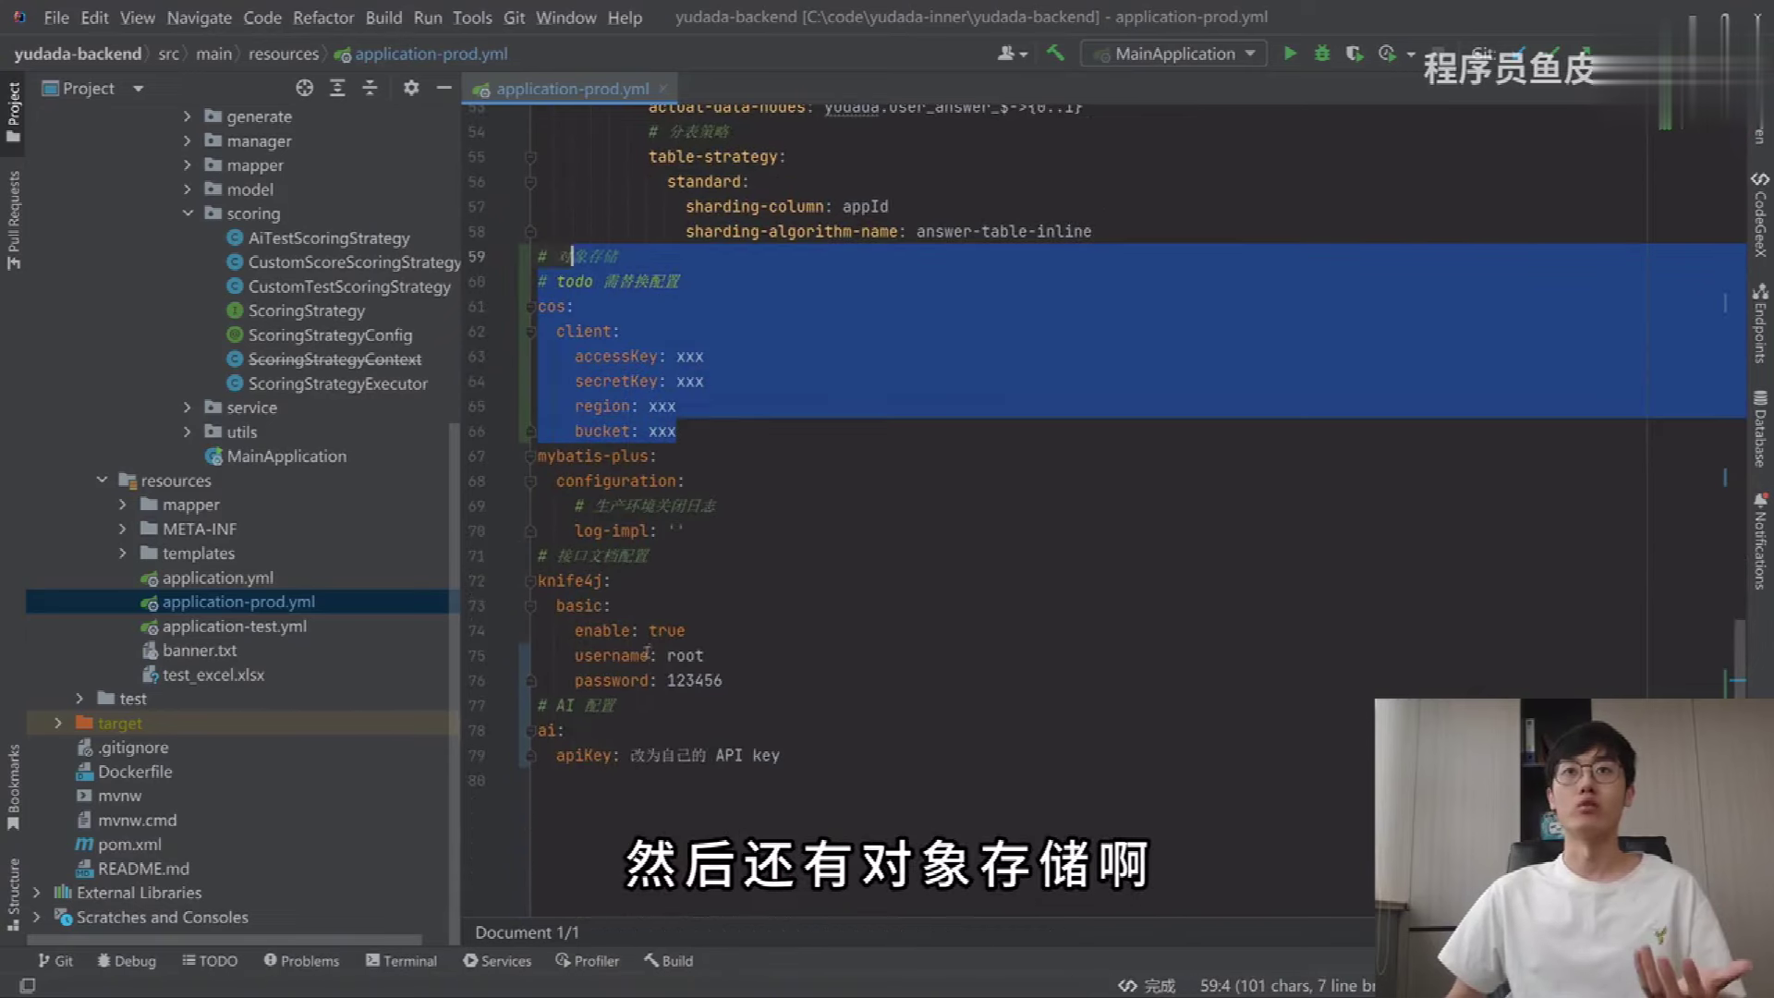
pyautogui.click(536, 716)
pyautogui.click(679, 430)
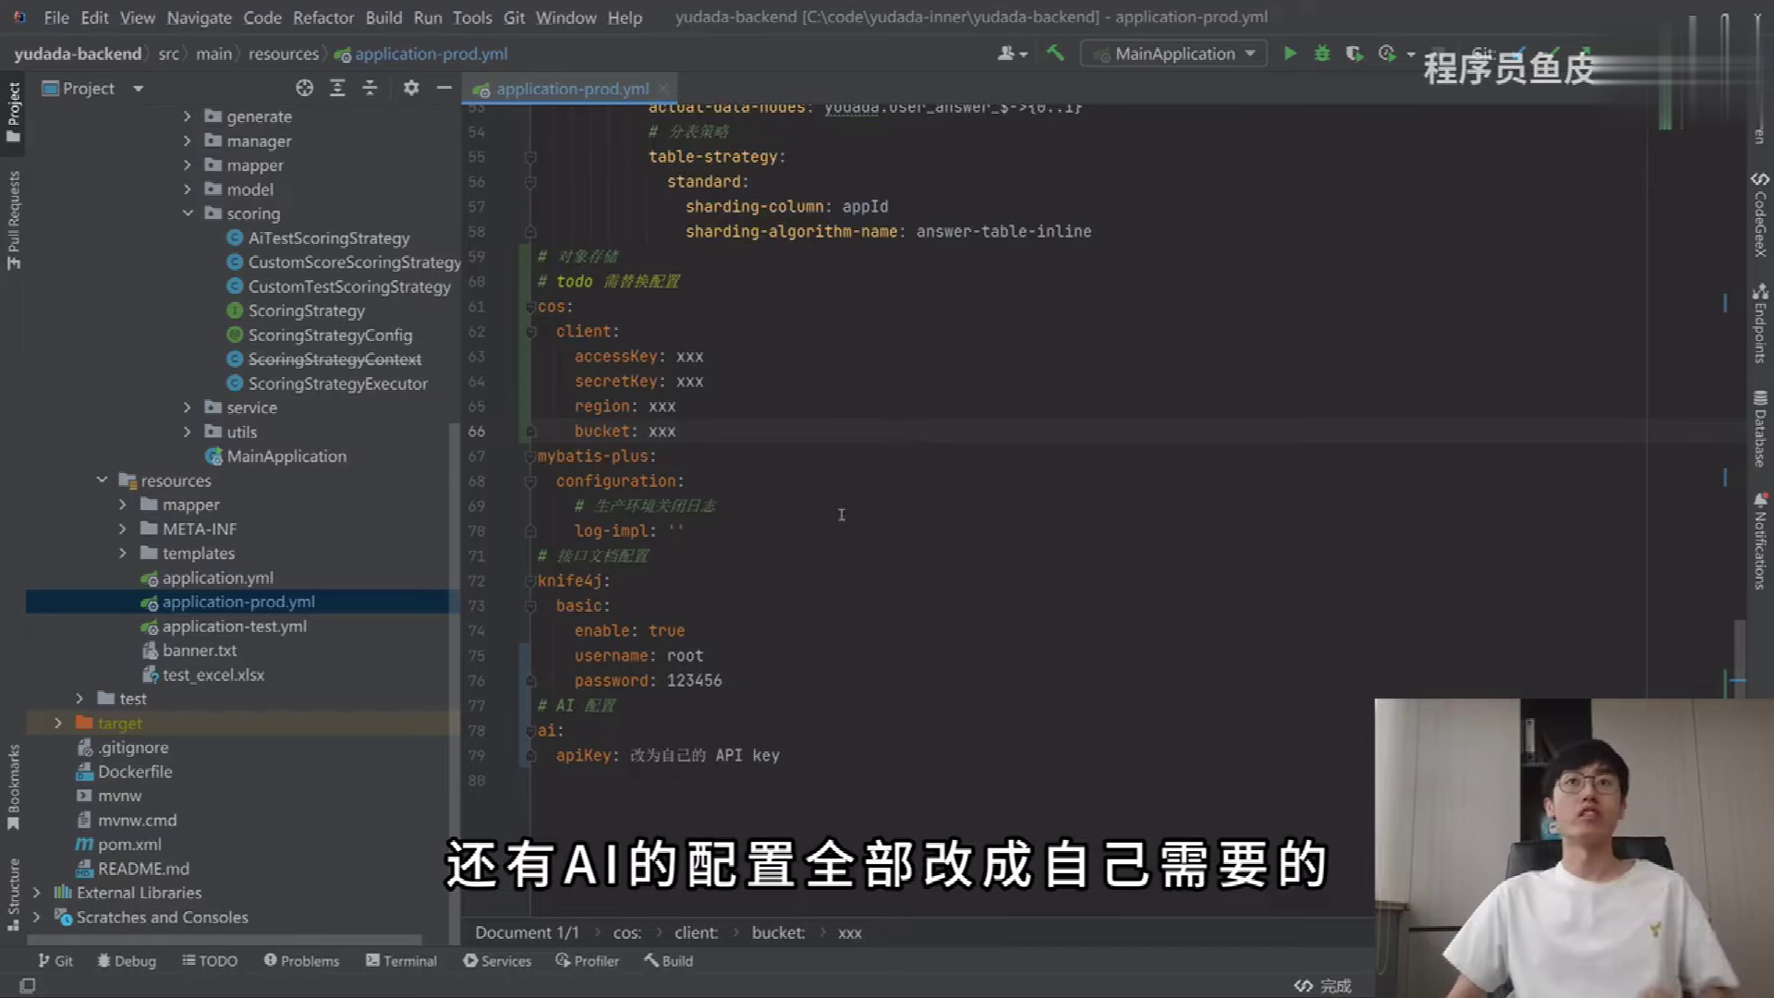
# Step: Delete the 解决跨域 comment and its same-site and secure cookie settings from application-prod.yml
pyautogui.scroll(17, 841, 515)
pyautogui.moveTo(725, 417); pyautogui.dragTo(539, 367)
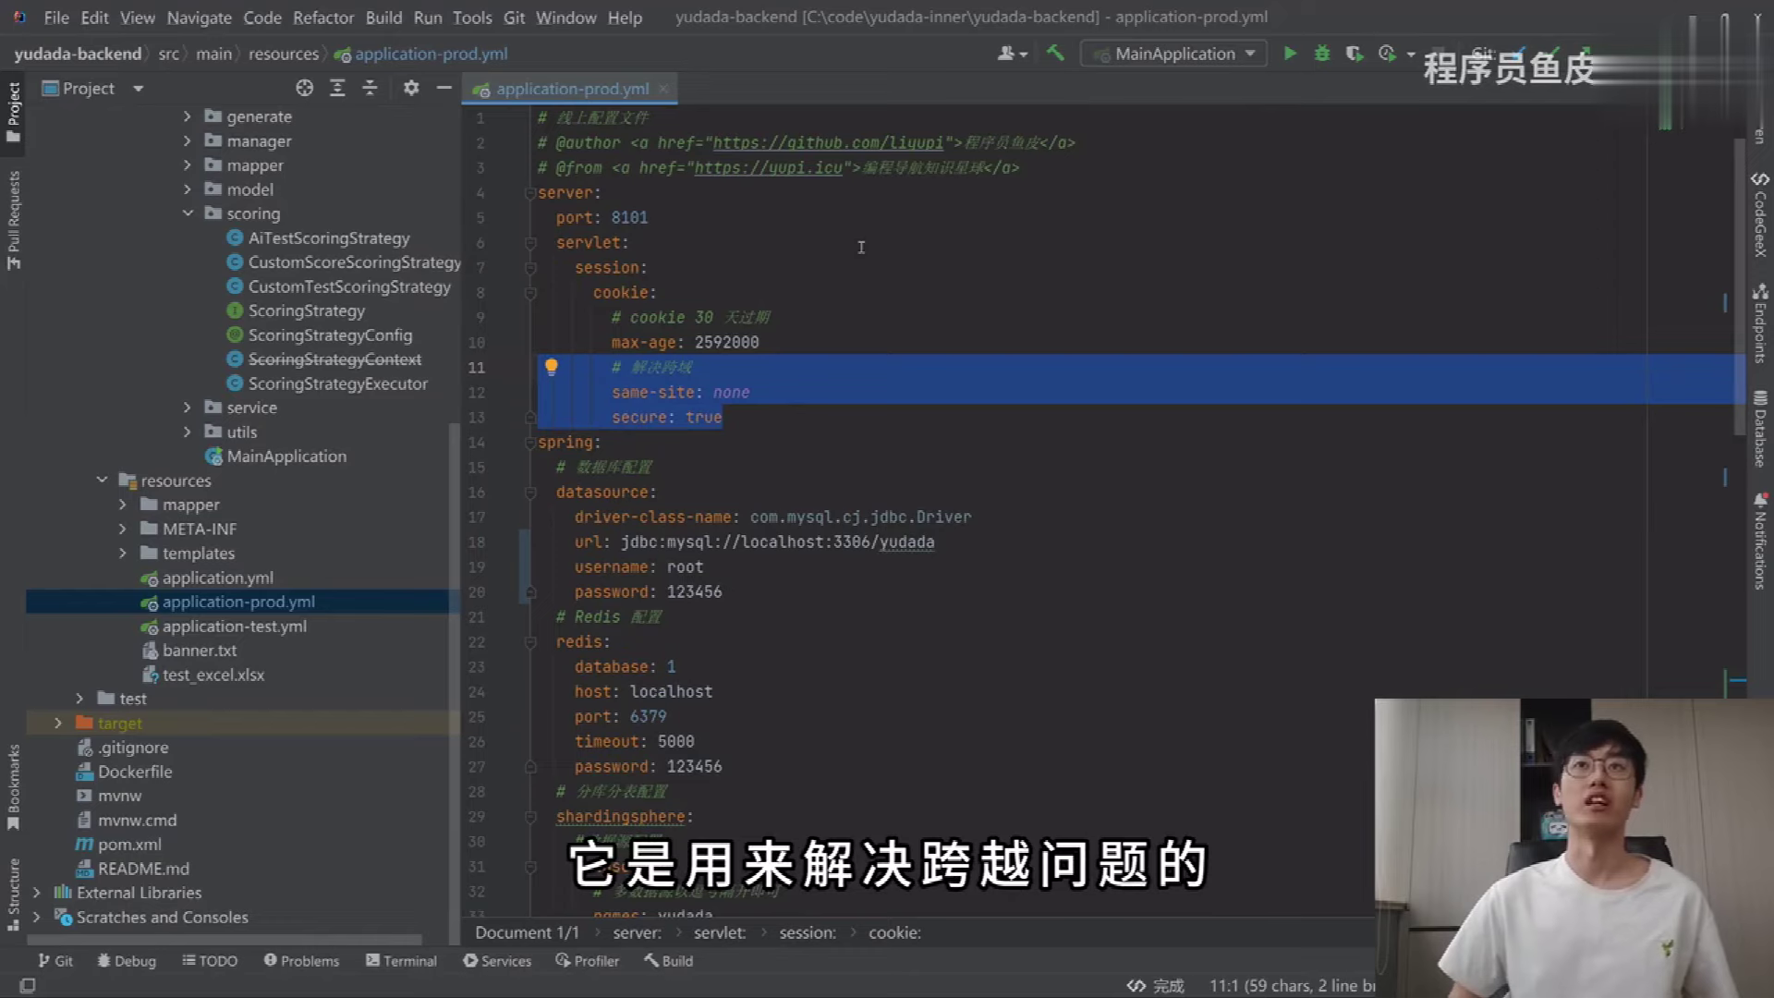
pyautogui.press('BackSpace')
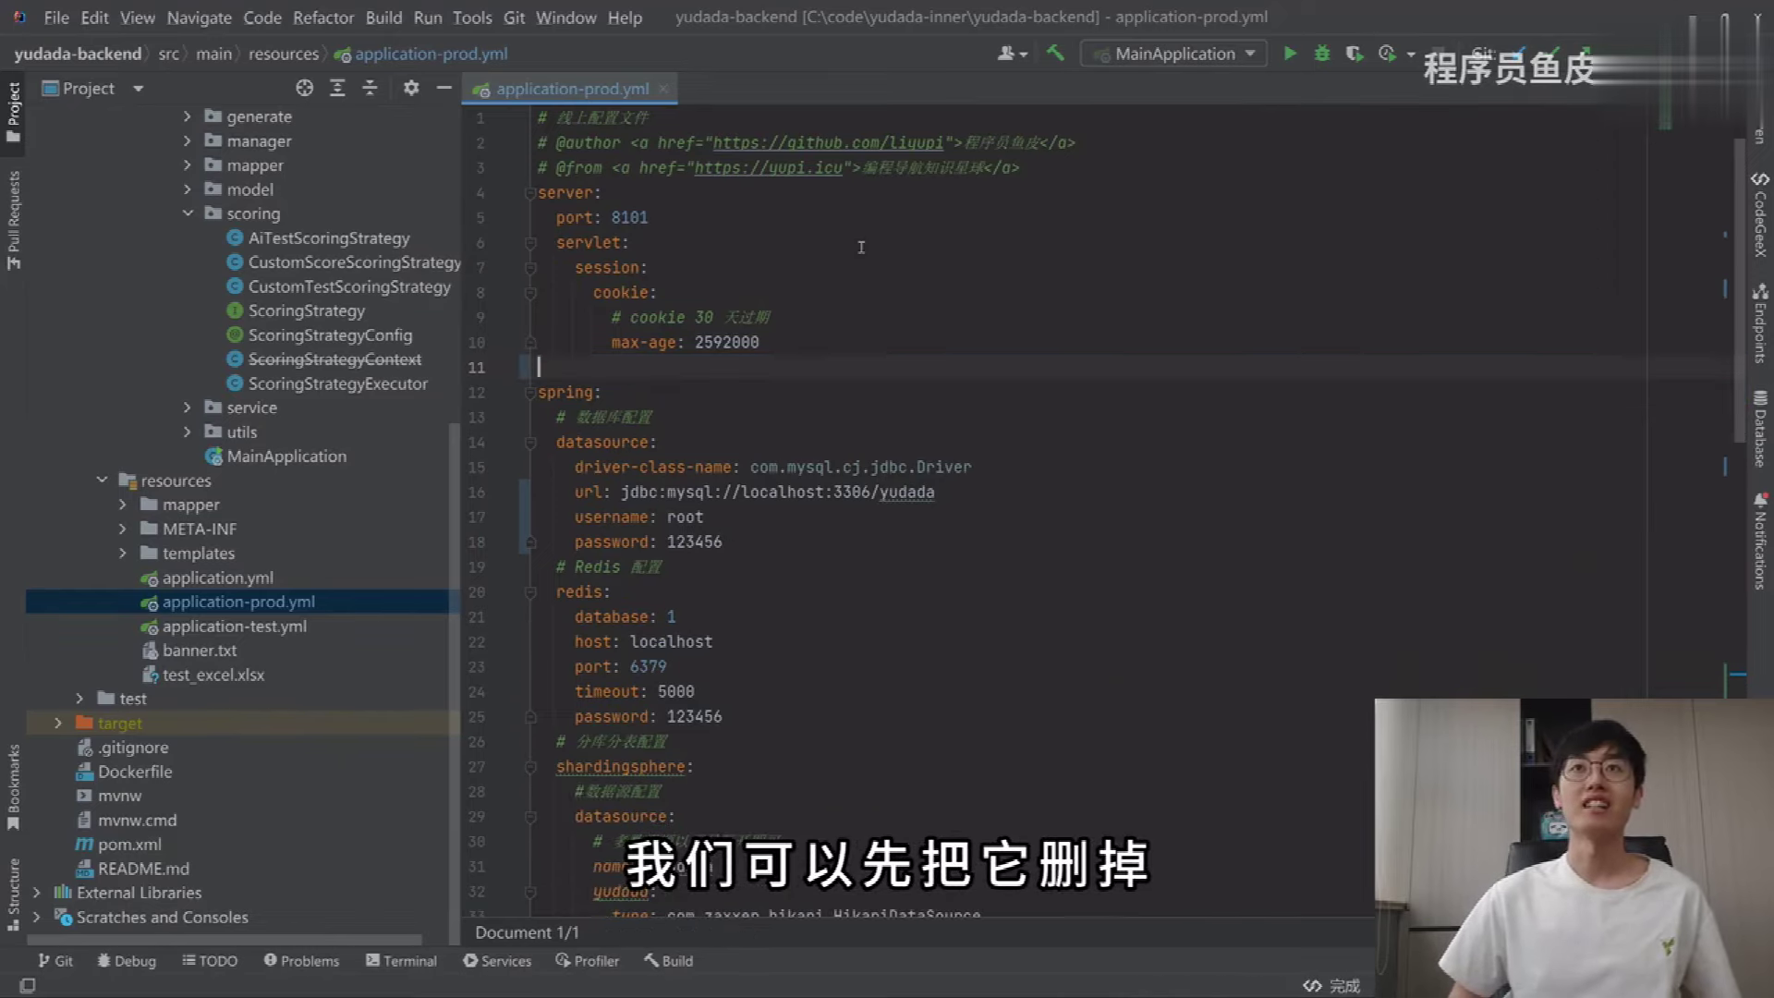
pyautogui.press('BackSpace')
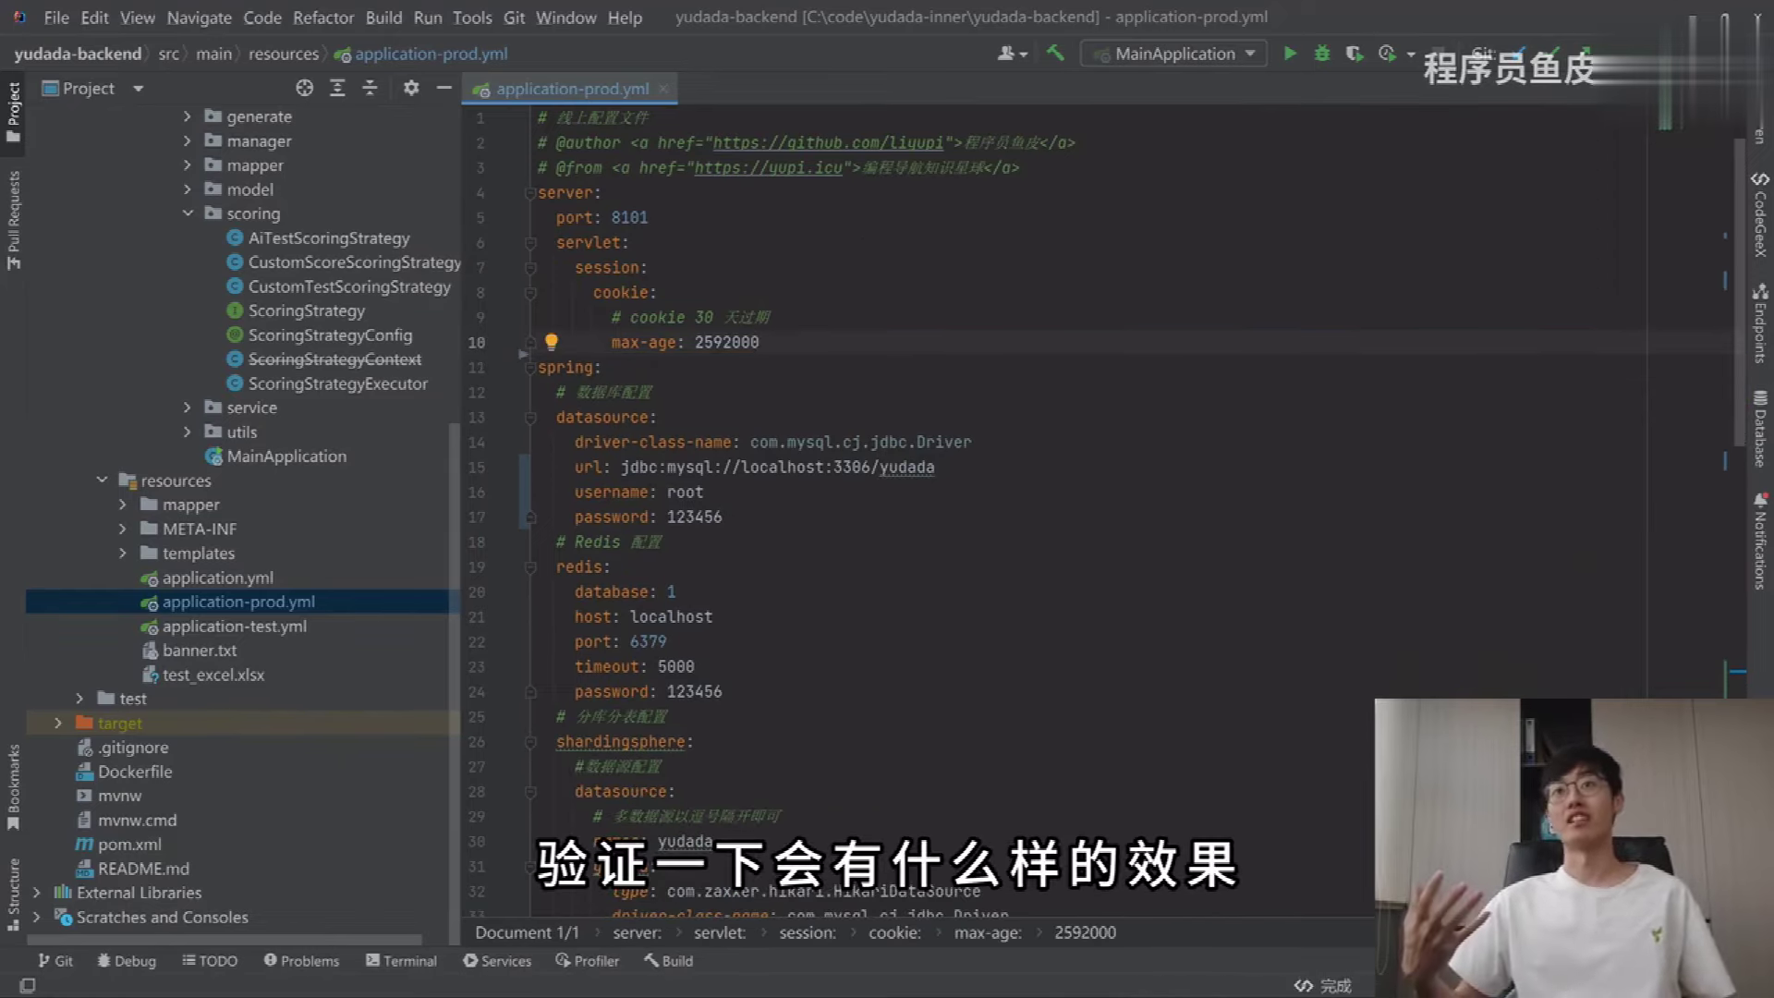
pyautogui.click(642, 432)
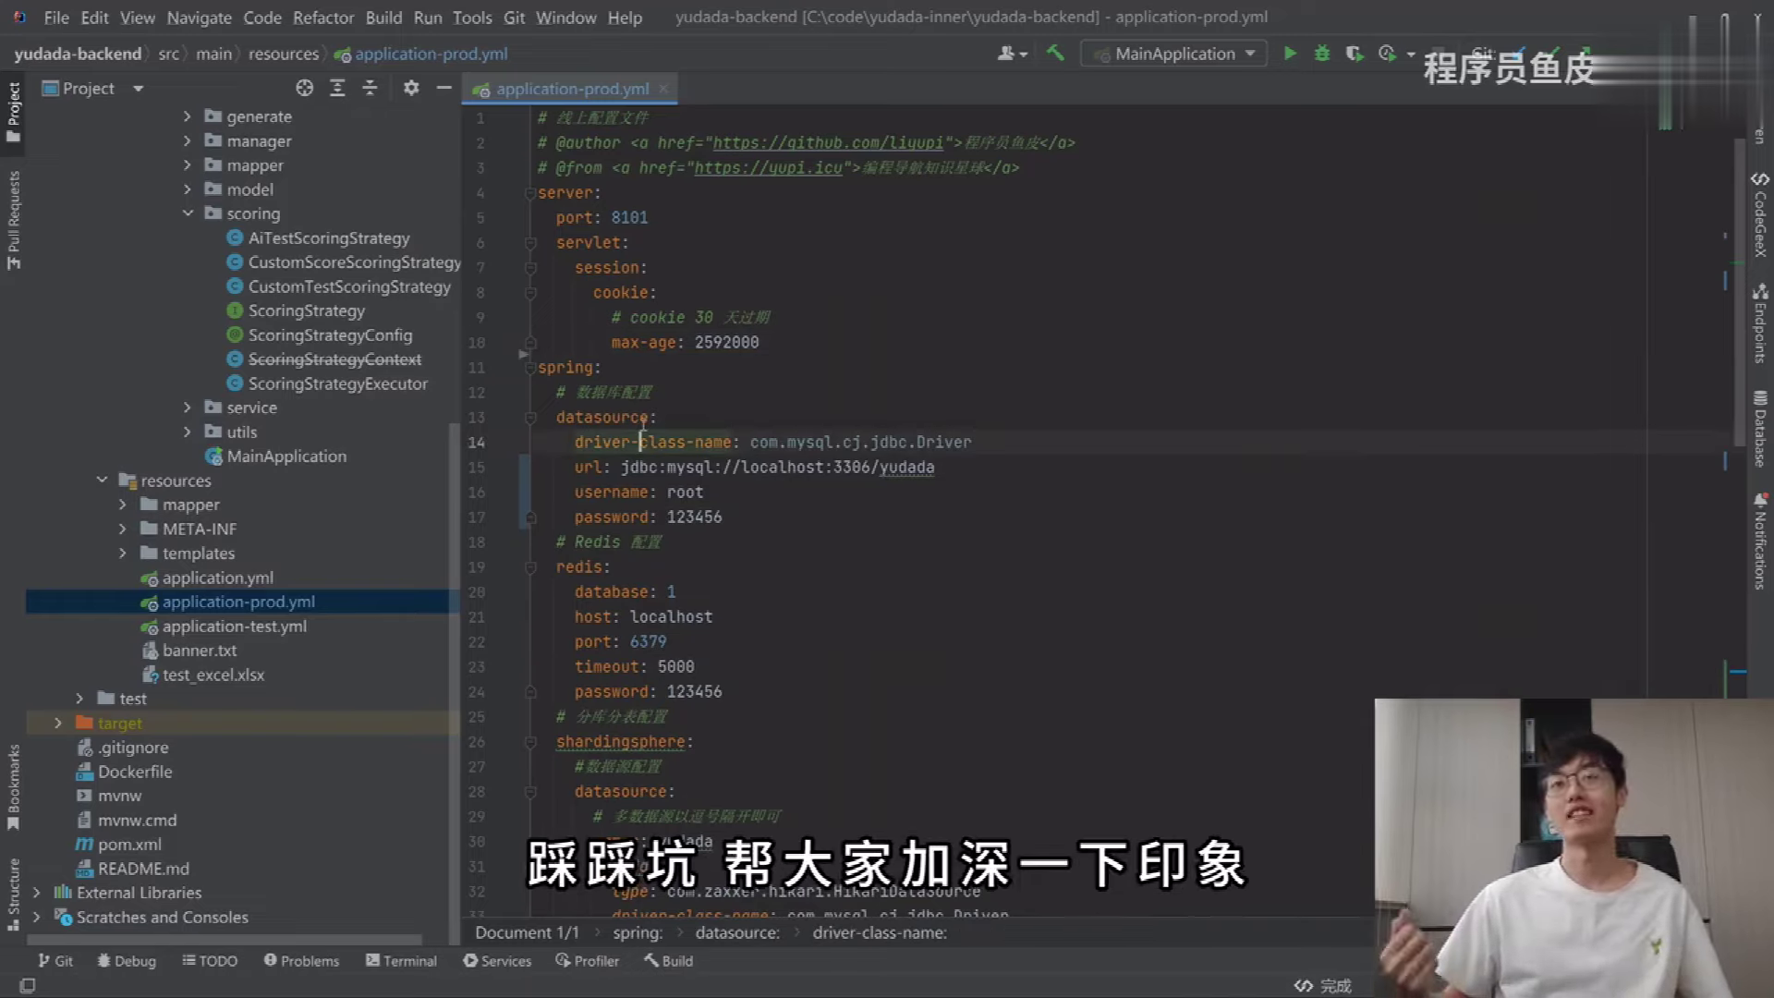
pyautogui.click(758, 342)
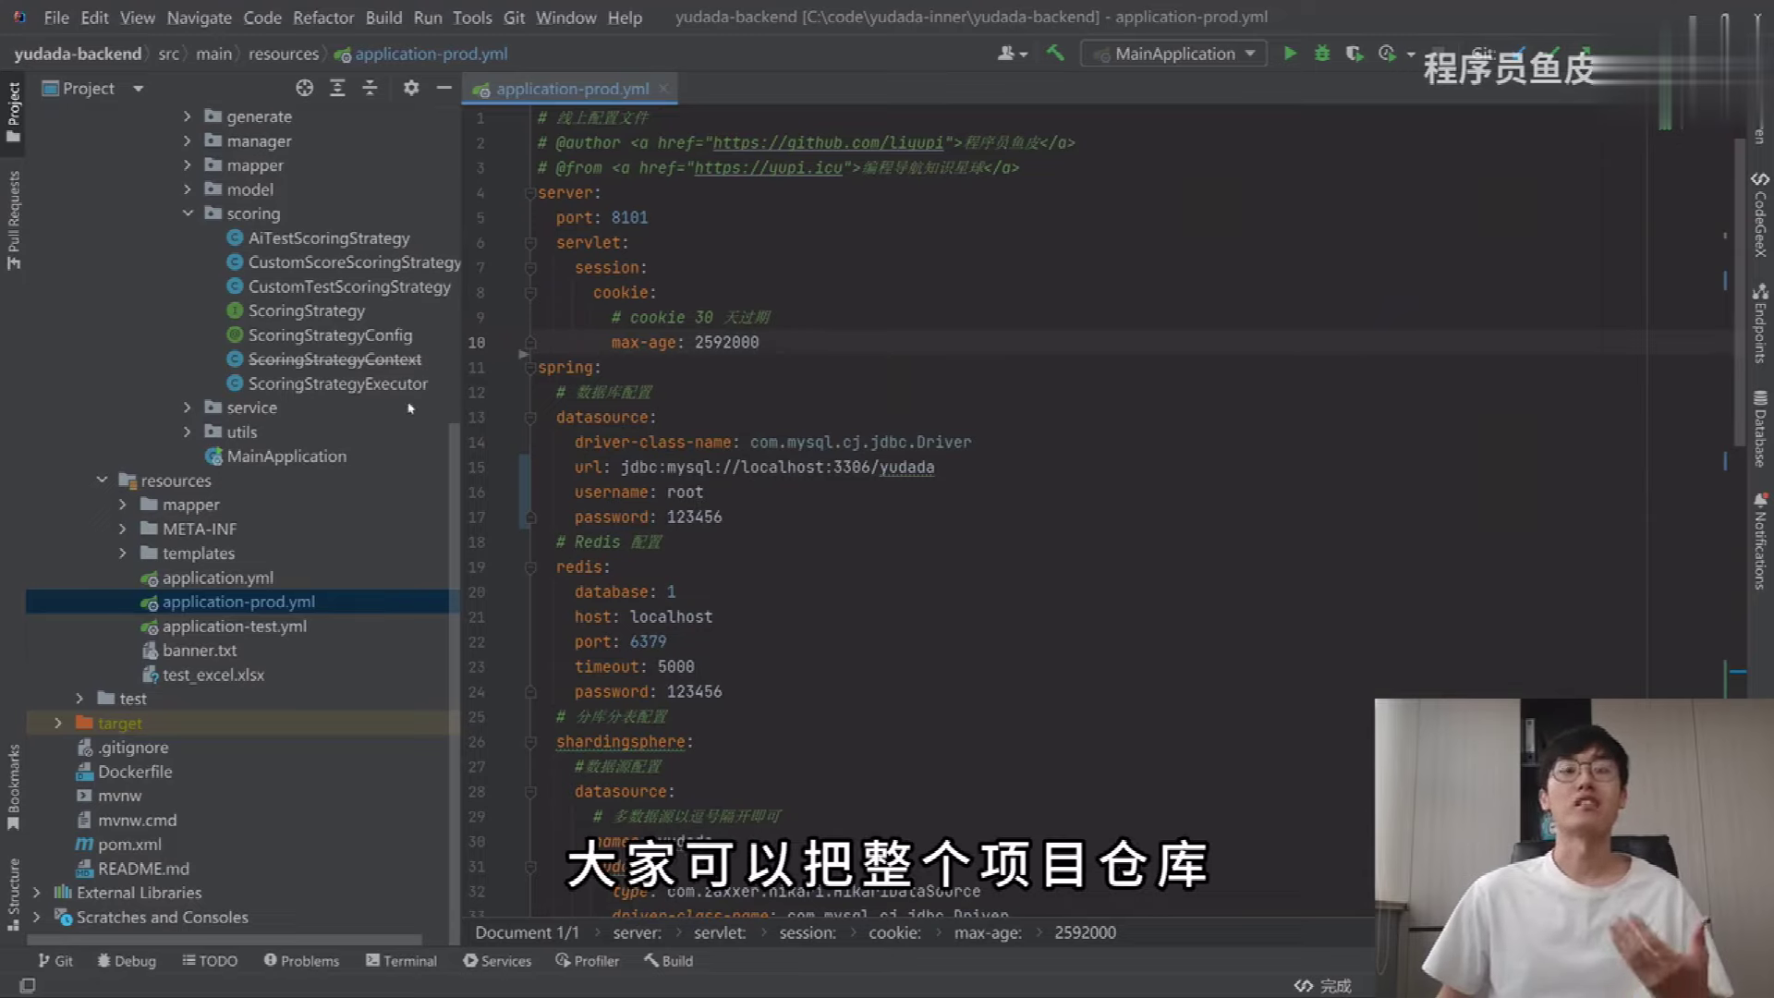
# Step: Review the server and database sections of application-prod.yml for real addresses and credentials that should stay private
pyautogui.scroll(5, 350, 408)
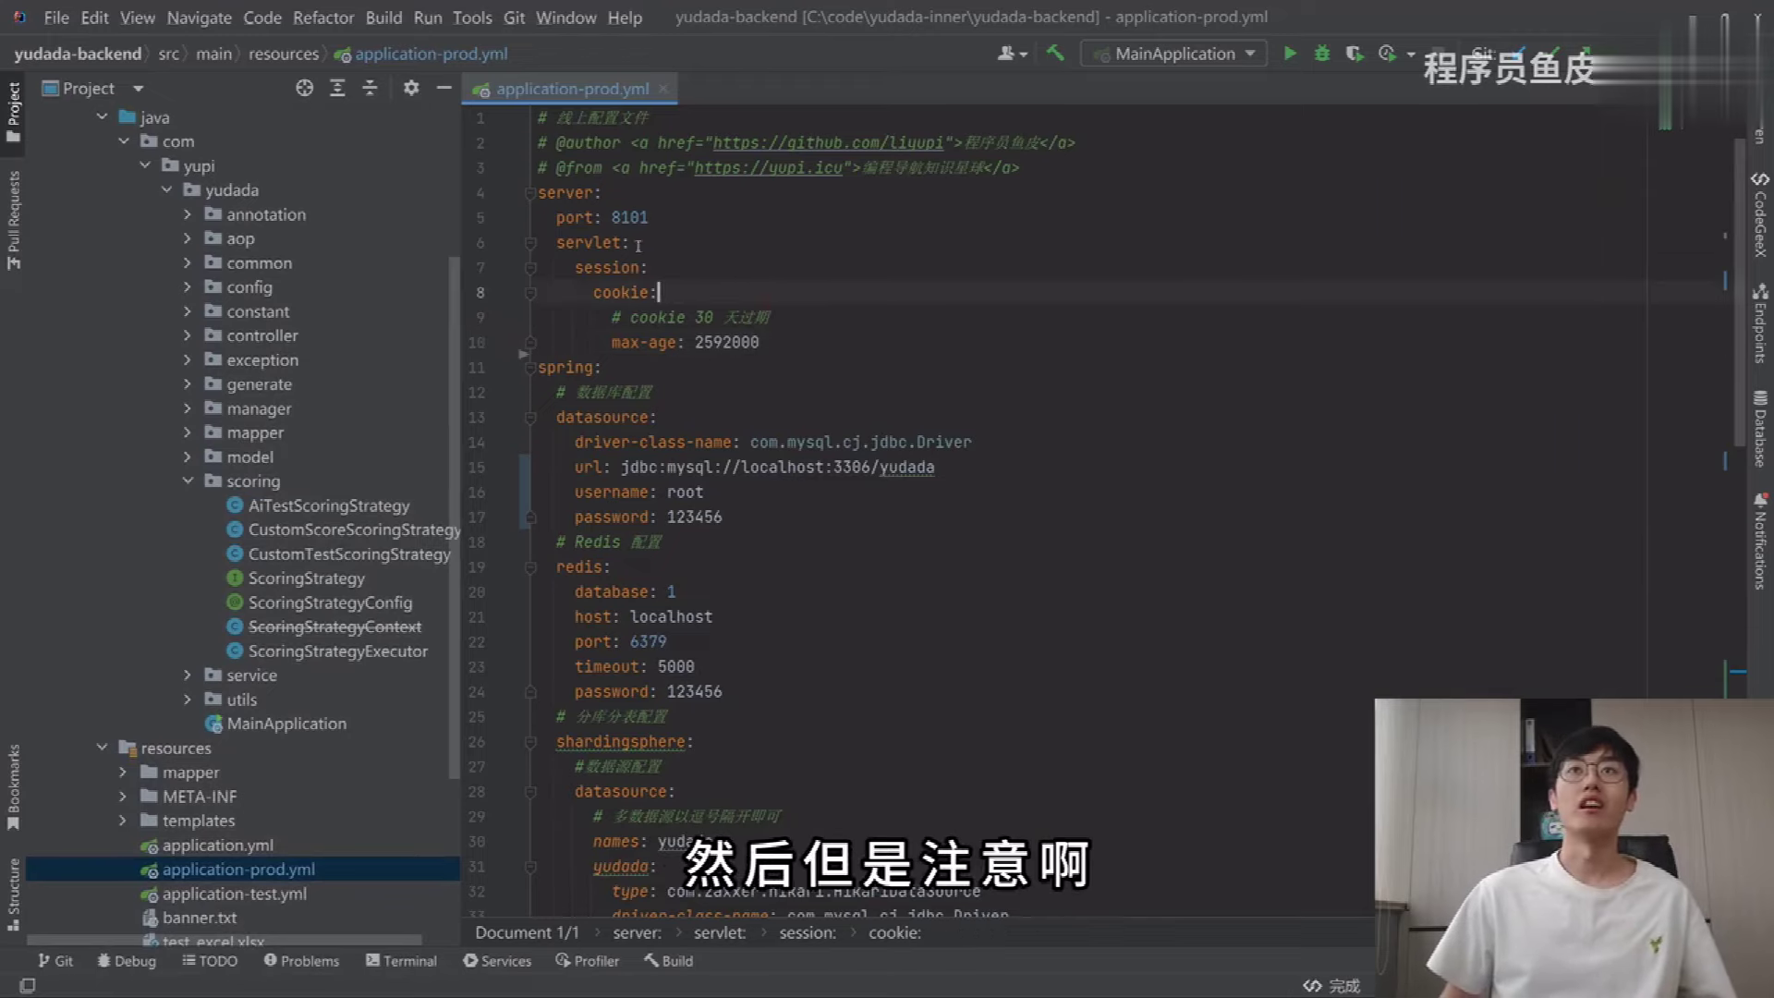
pyautogui.moveTo(549, 117); pyautogui.dragTo(659, 292)
pyautogui.click(779, 479)
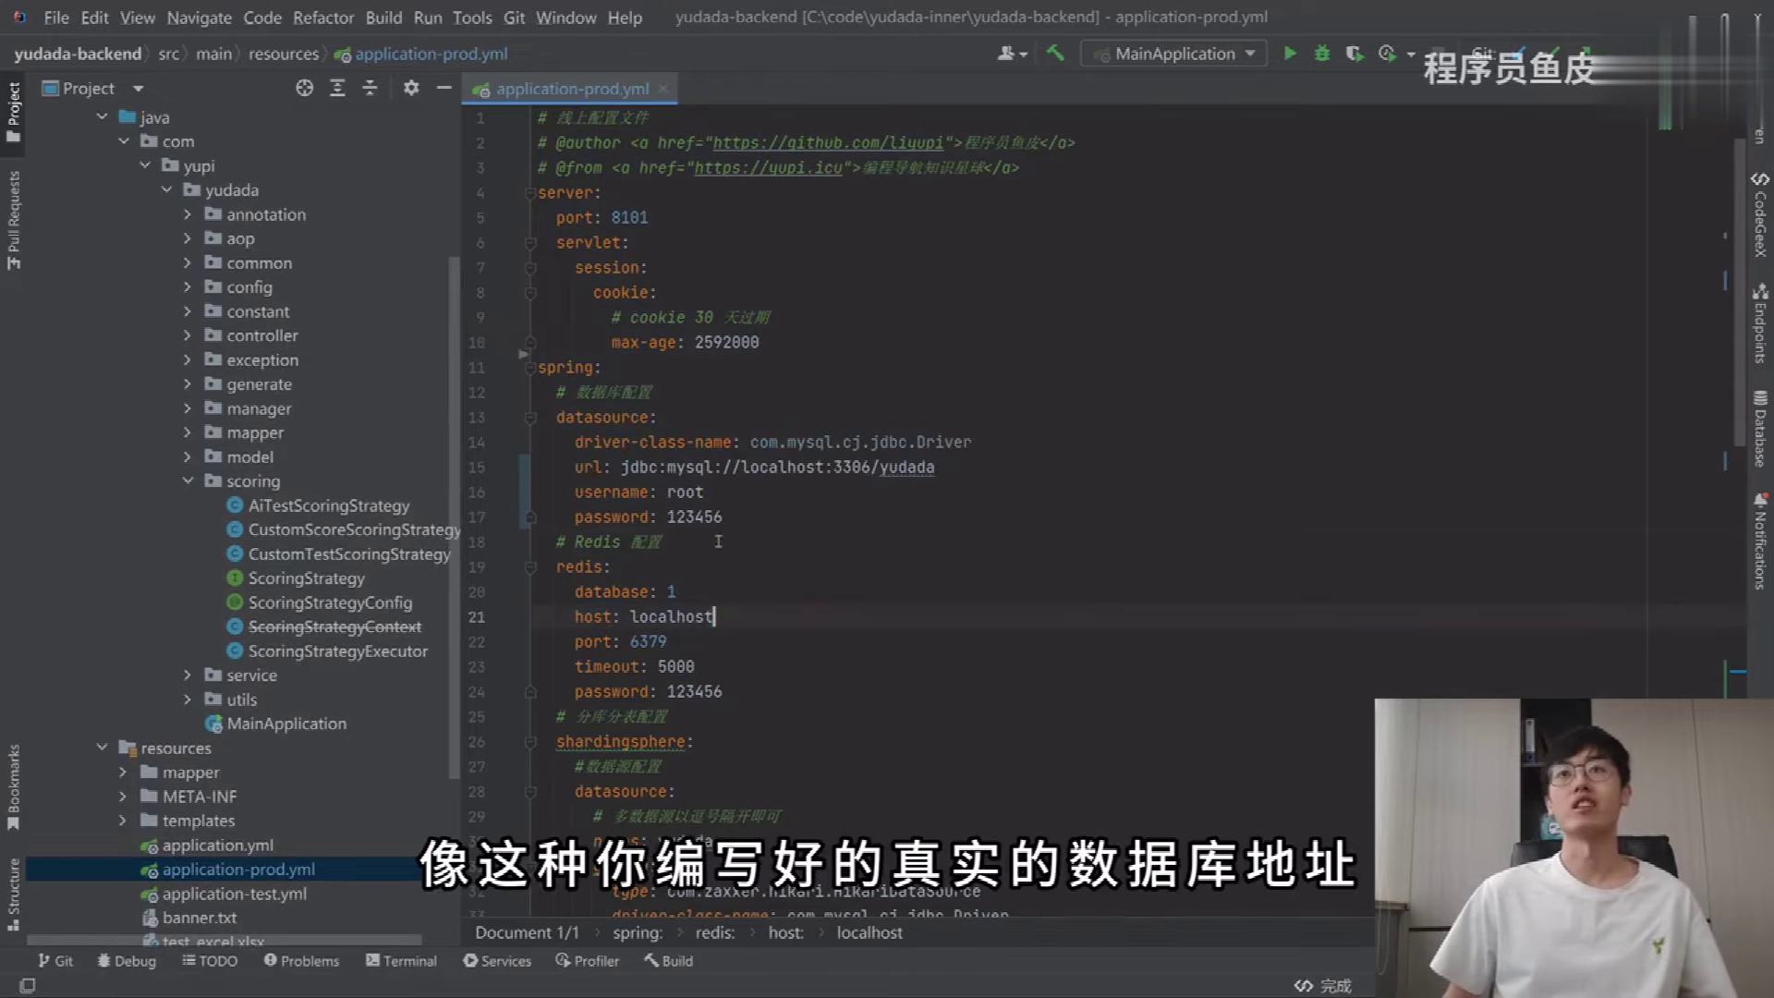
pyautogui.moveTo(662, 542); pyautogui.dragTo(592, 388)
pyautogui.click(705, 416)
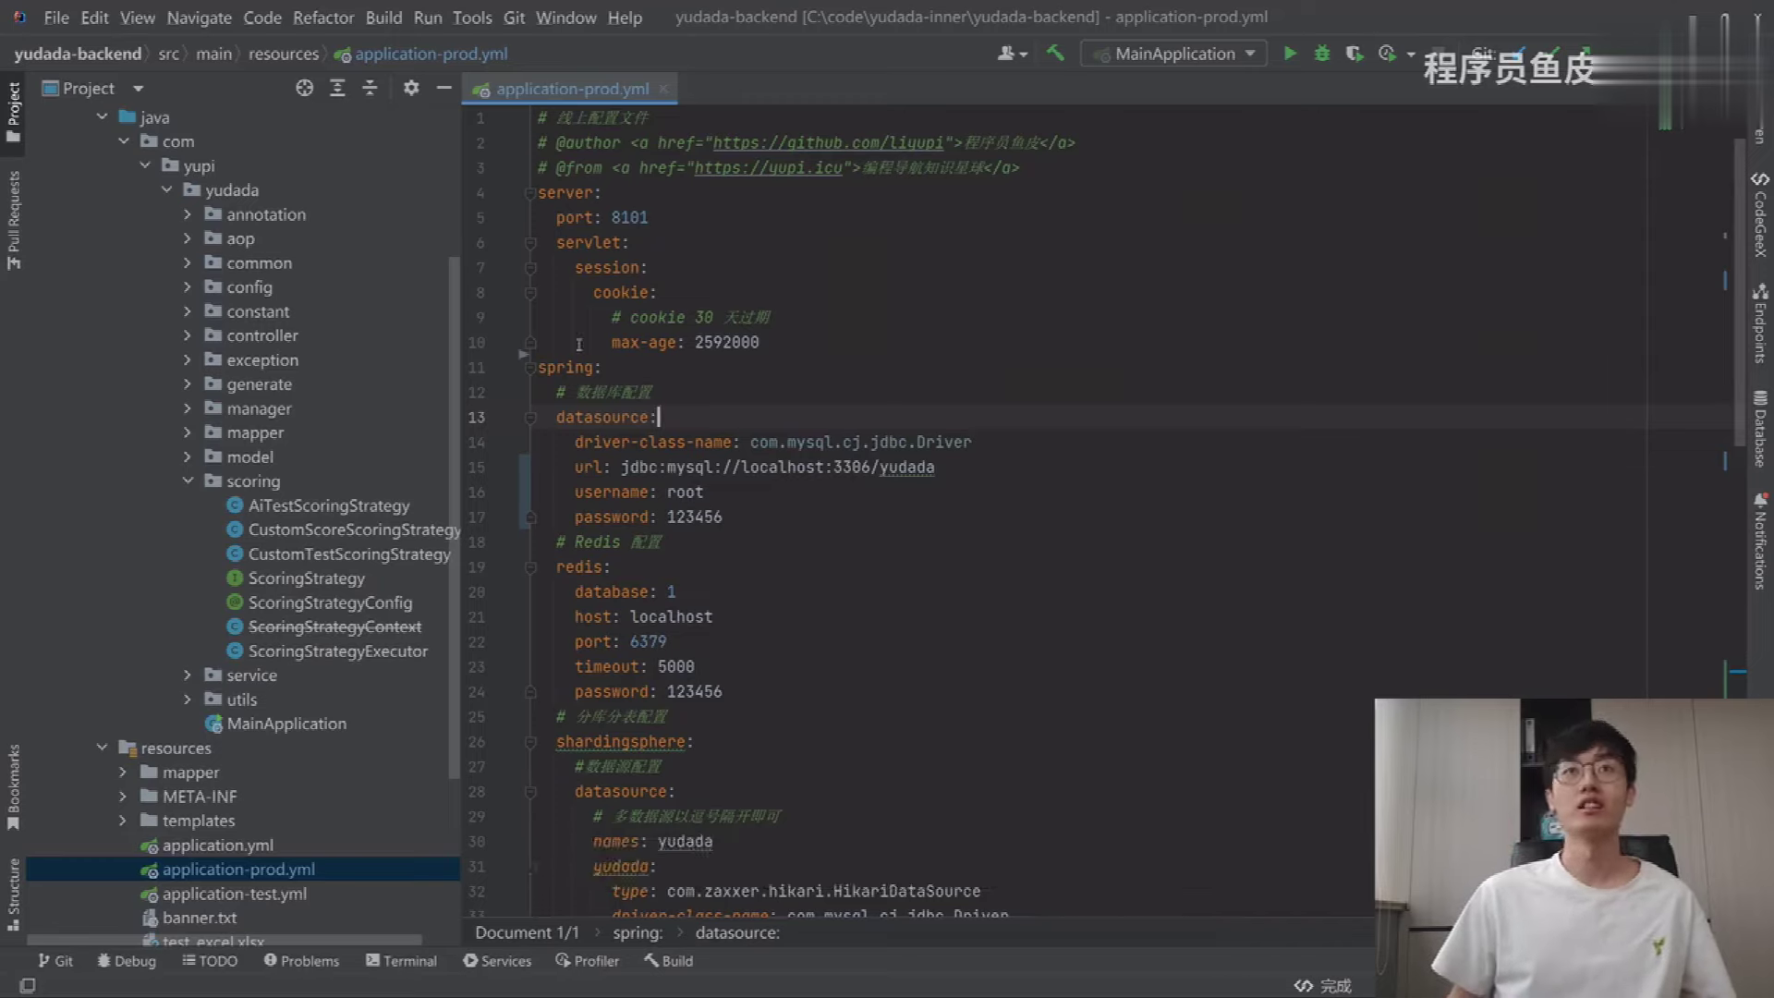
# Step: Collapse the sql folder and open the Dockerfile in the root of the yudada-backend project
pyautogui.scroll(3, 277, 256)
pyautogui.scroll(1, 277, 256)
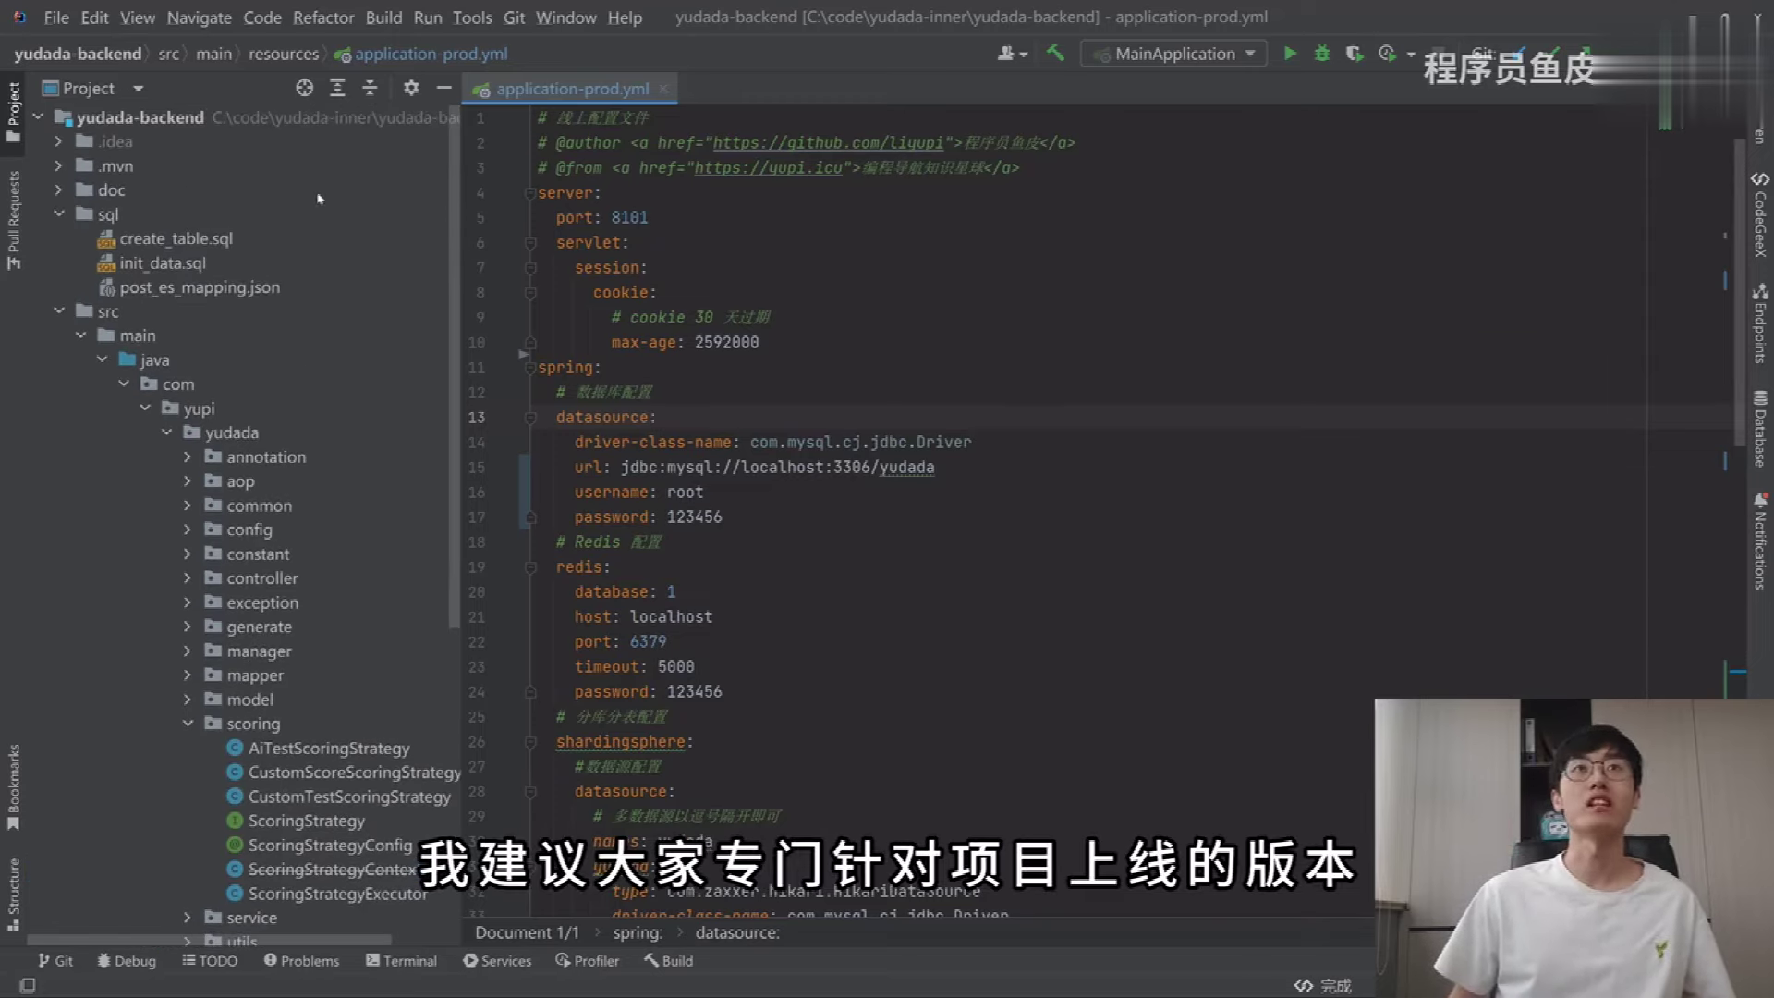
pyautogui.doubleClick(319, 215)
pyautogui.click(760, 370)
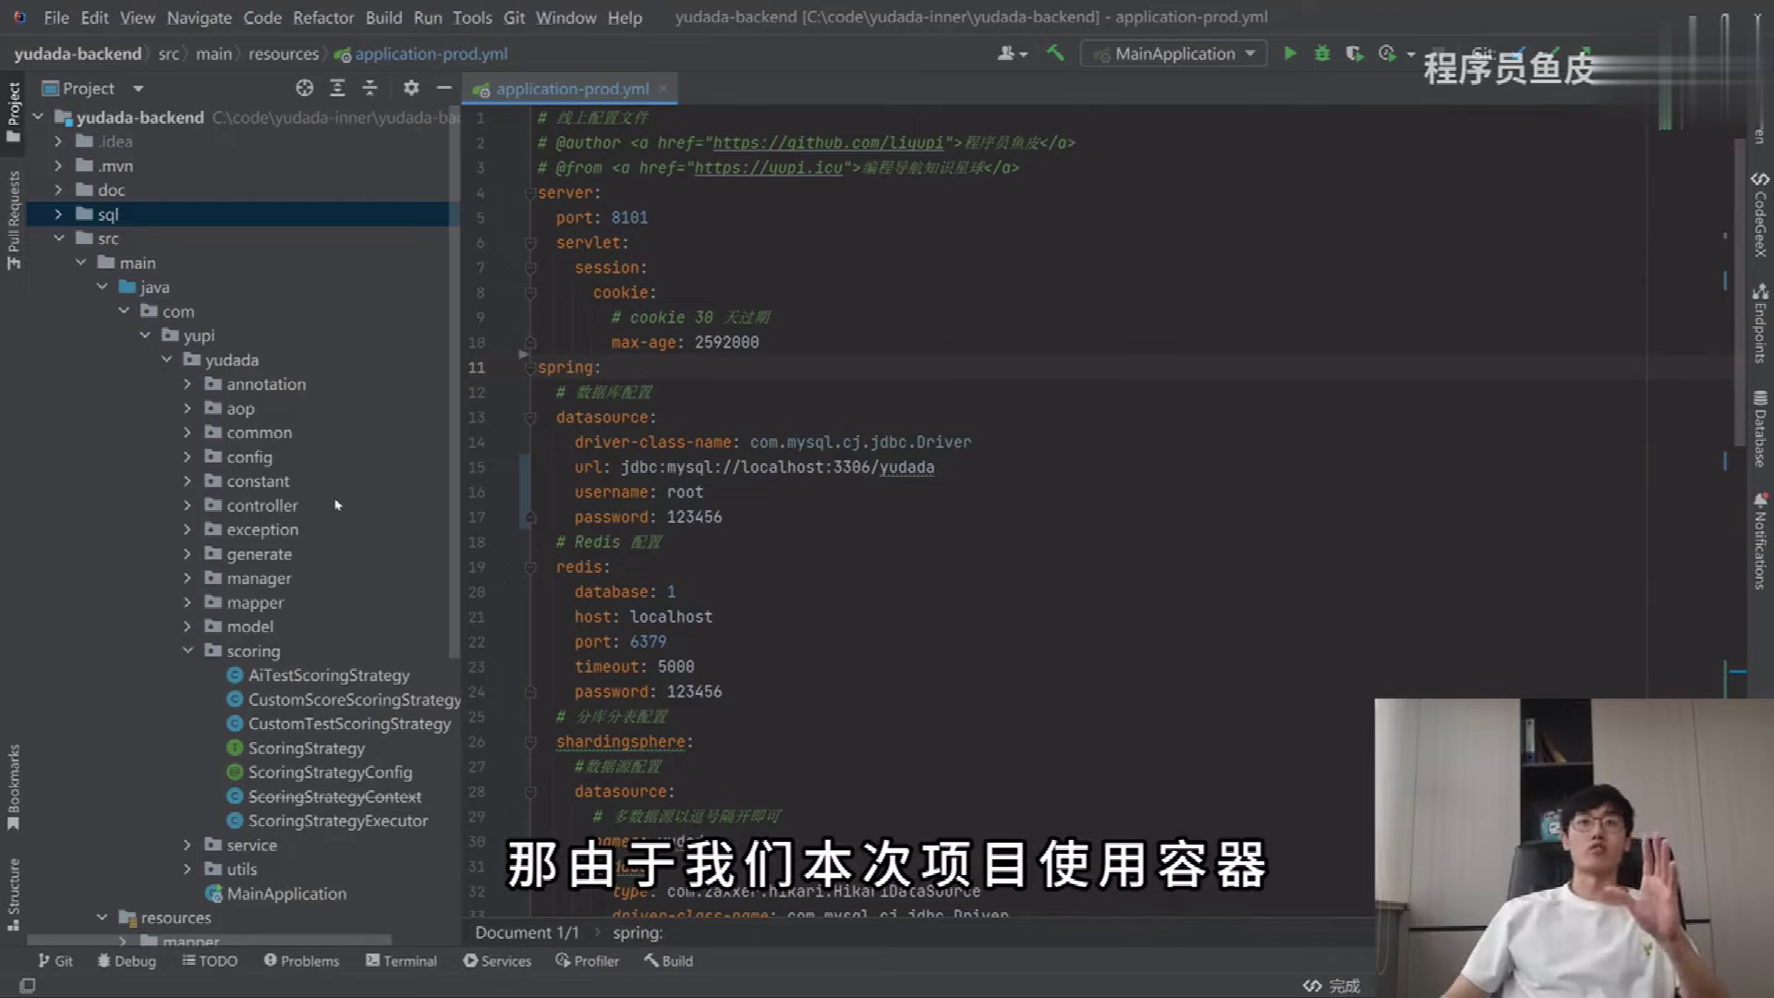
pyautogui.scroll(-6, 337, 504)
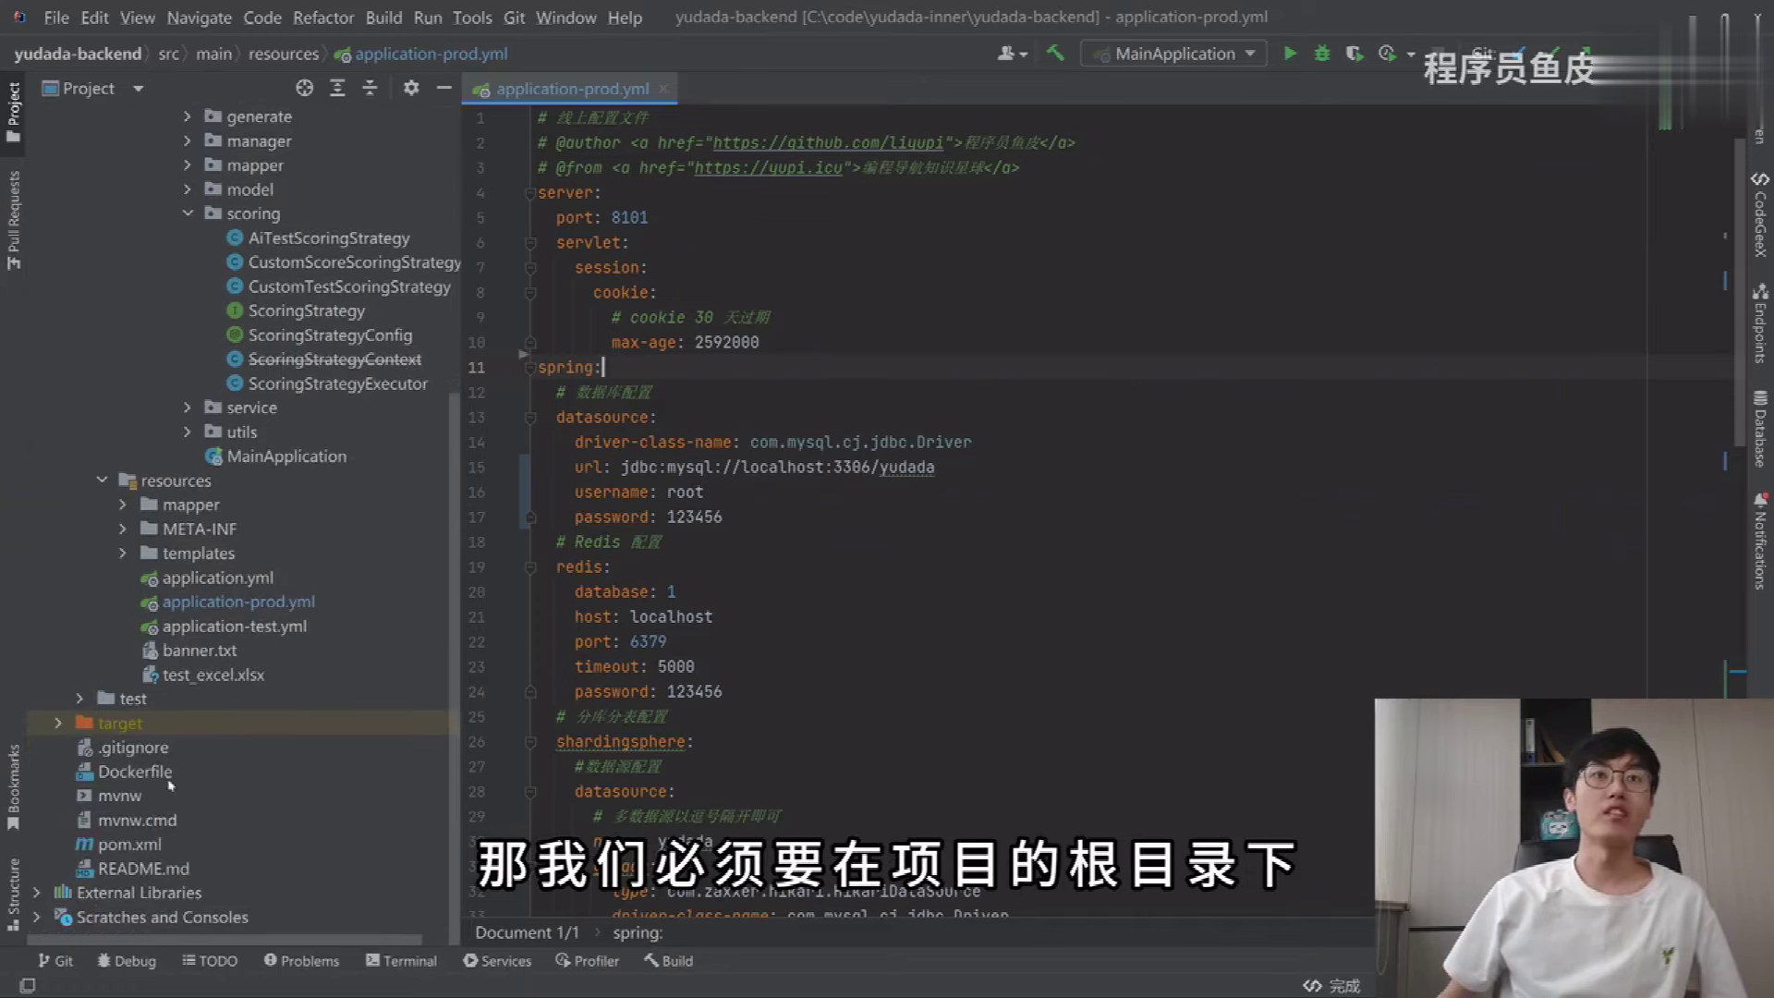
pyautogui.click(236, 777)
pyautogui.doubleClick(183, 775)
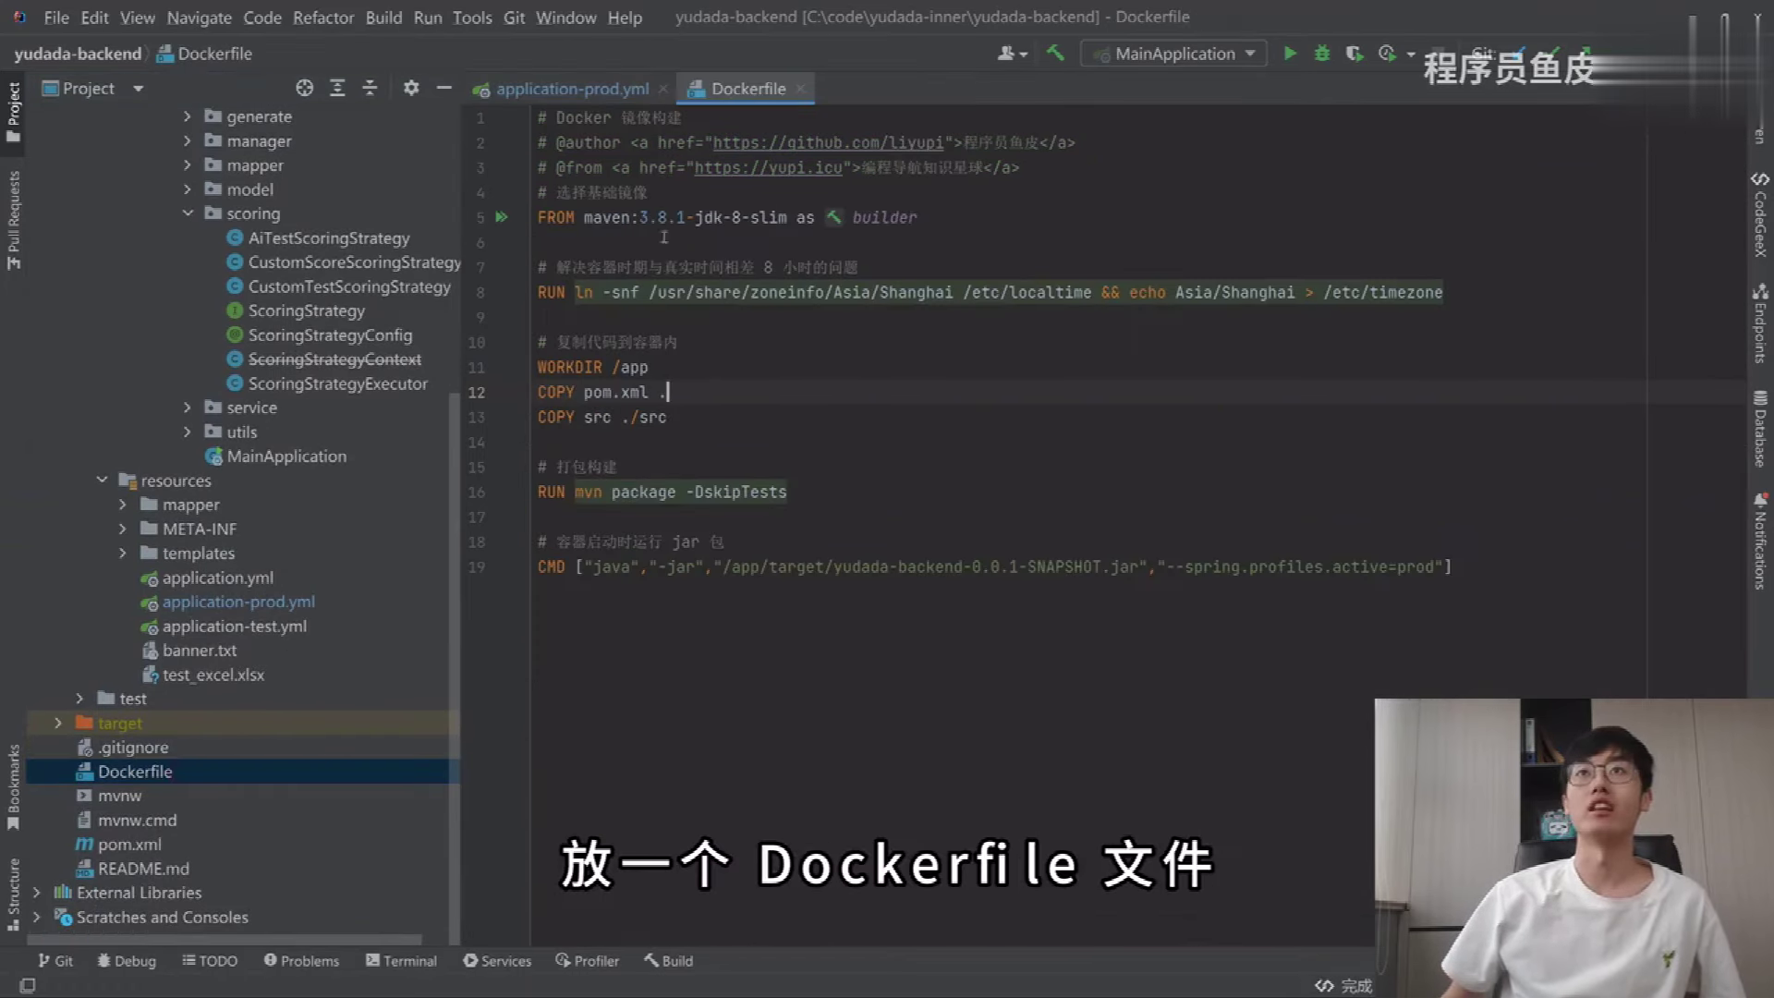
# Step: Review the Dockerfile's base image, code copying, mvn package build and jar startup commands
pyautogui.press('Down')
pyautogui.press('Down')
pyautogui.press('Down')
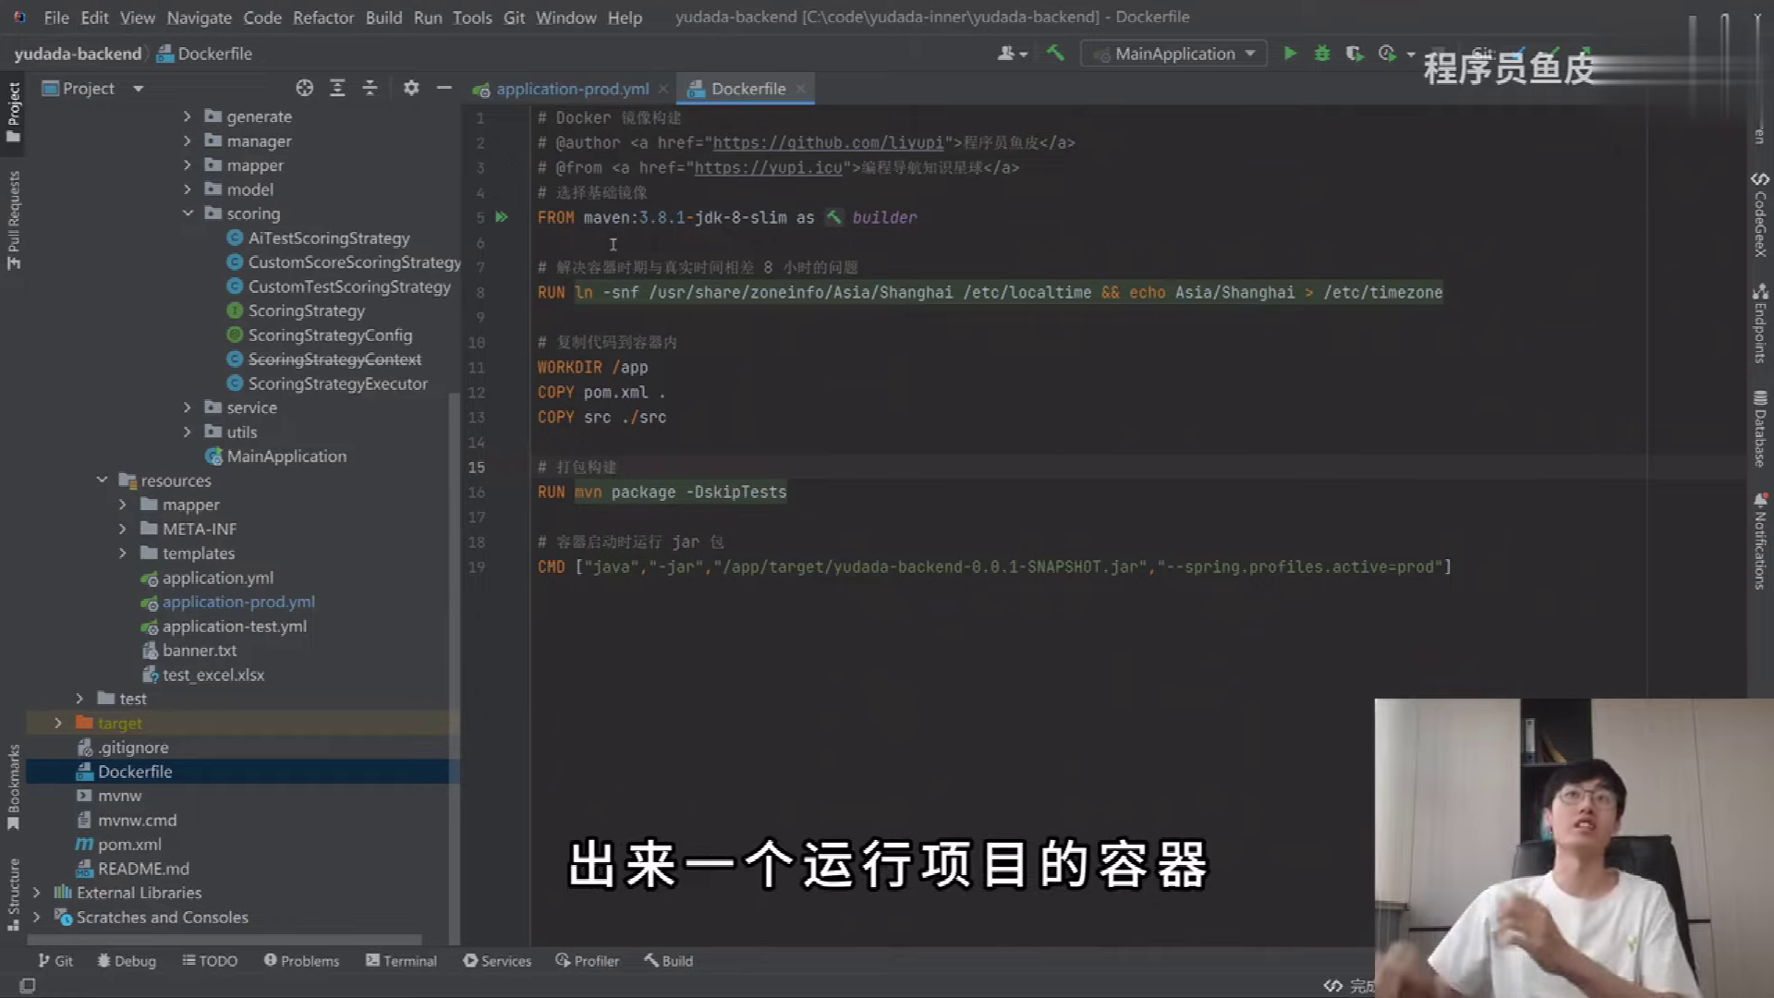
pyautogui.moveTo(538, 217); pyautogui.dragTo(786, 491)
pyautogui.click(785, 492)
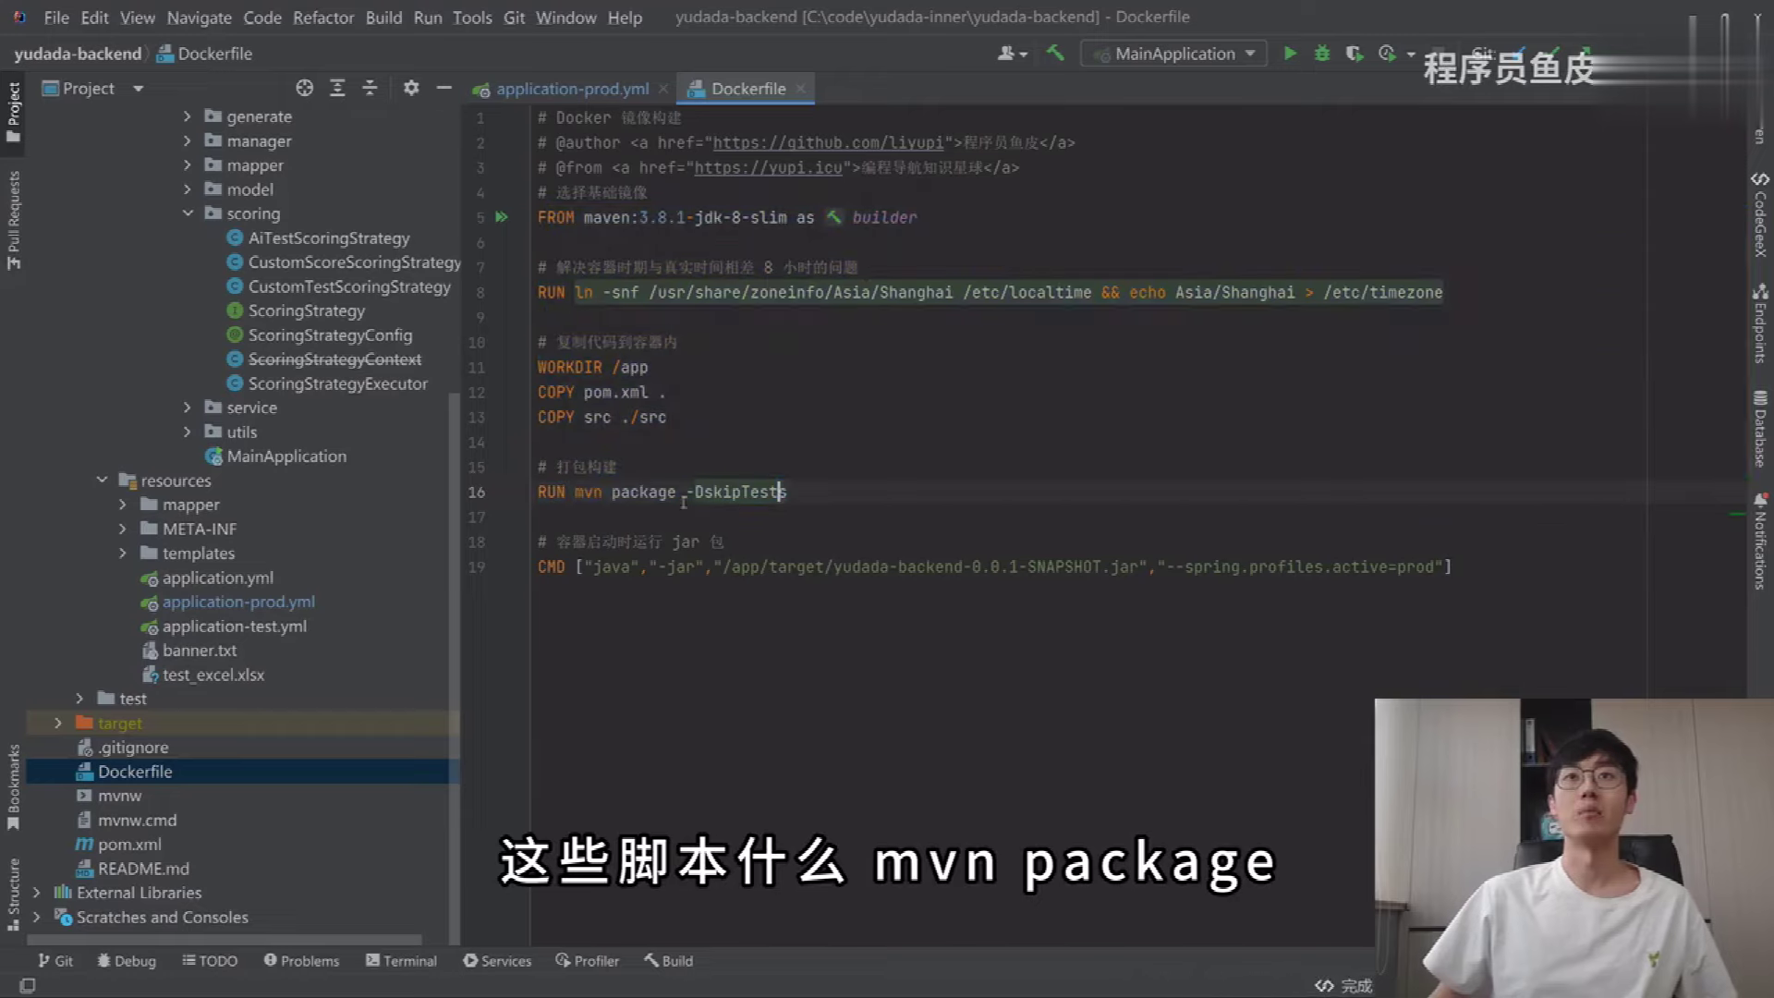
pyautogui.click(679, 491)
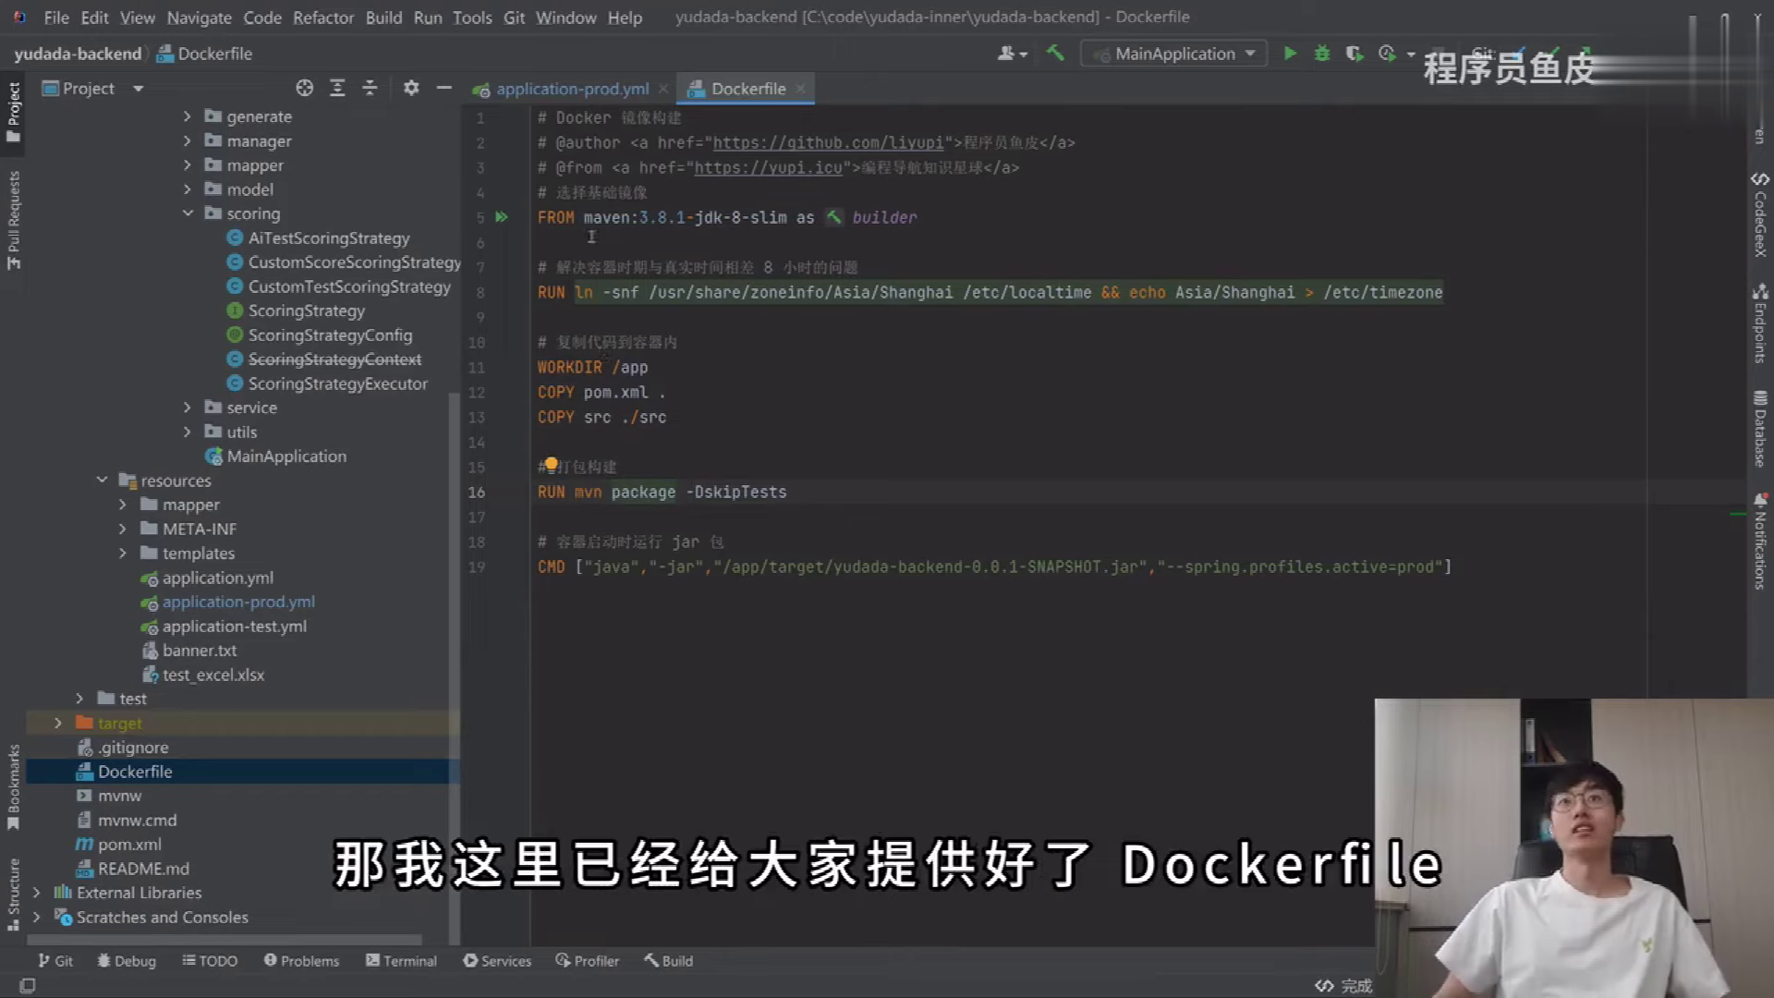
pyautogui.moveTo(533, 124); pyautogui.dragTo(1460, 591)
pyautogui.click(1460, 592)
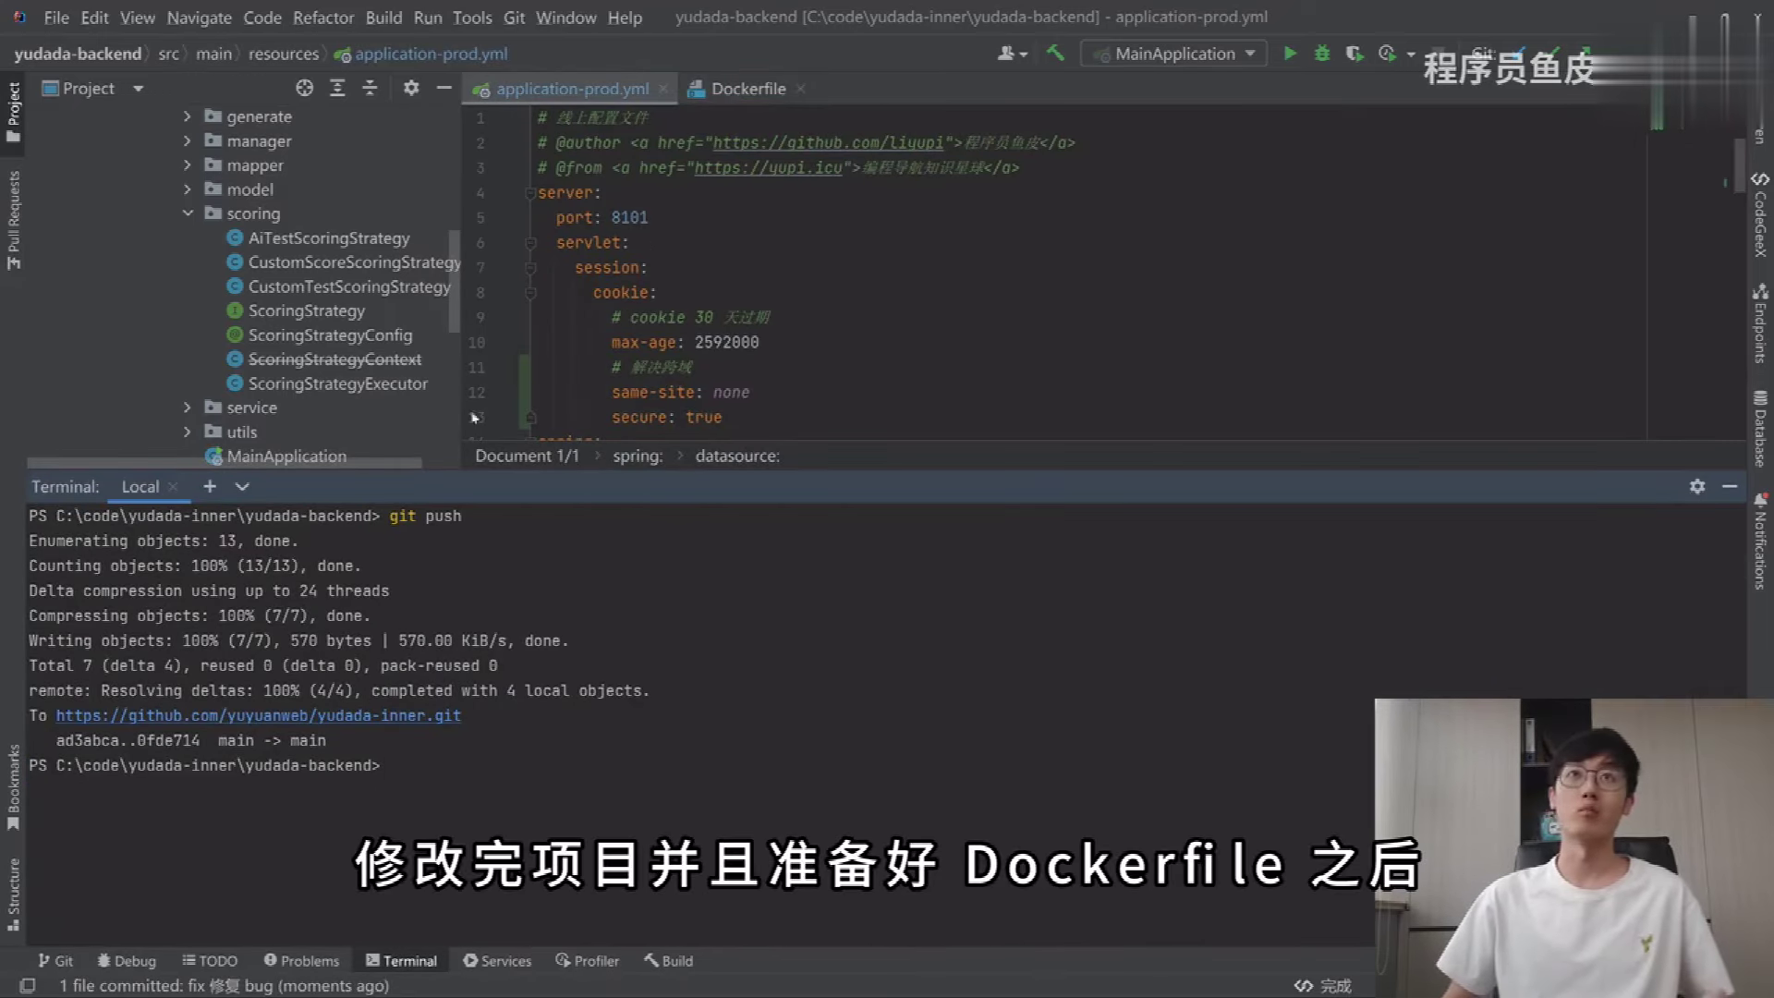
# Step: Switch to 微信云托管 and create a service called yudada-backend with 公网访问 enabled
pyautogui.hotkey('alt', 'Tab')
pyautogui.hotkey('alt', 'Tab')
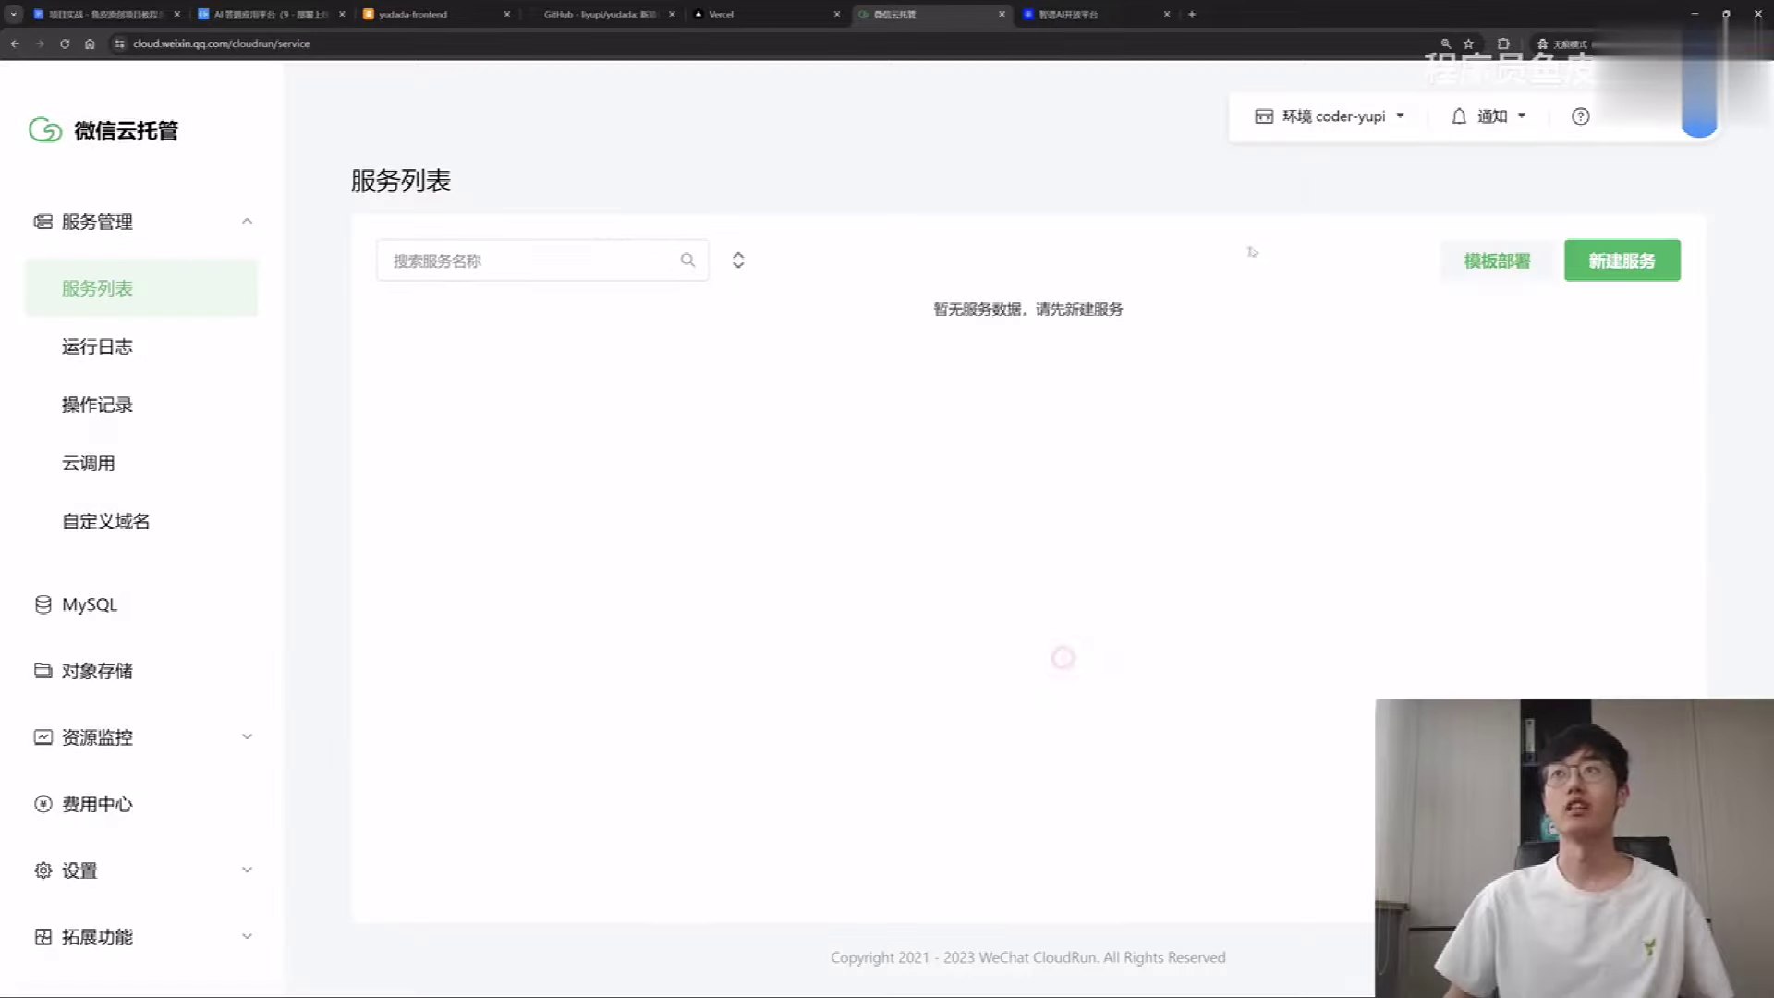
pyautogui.click(1596, 270)
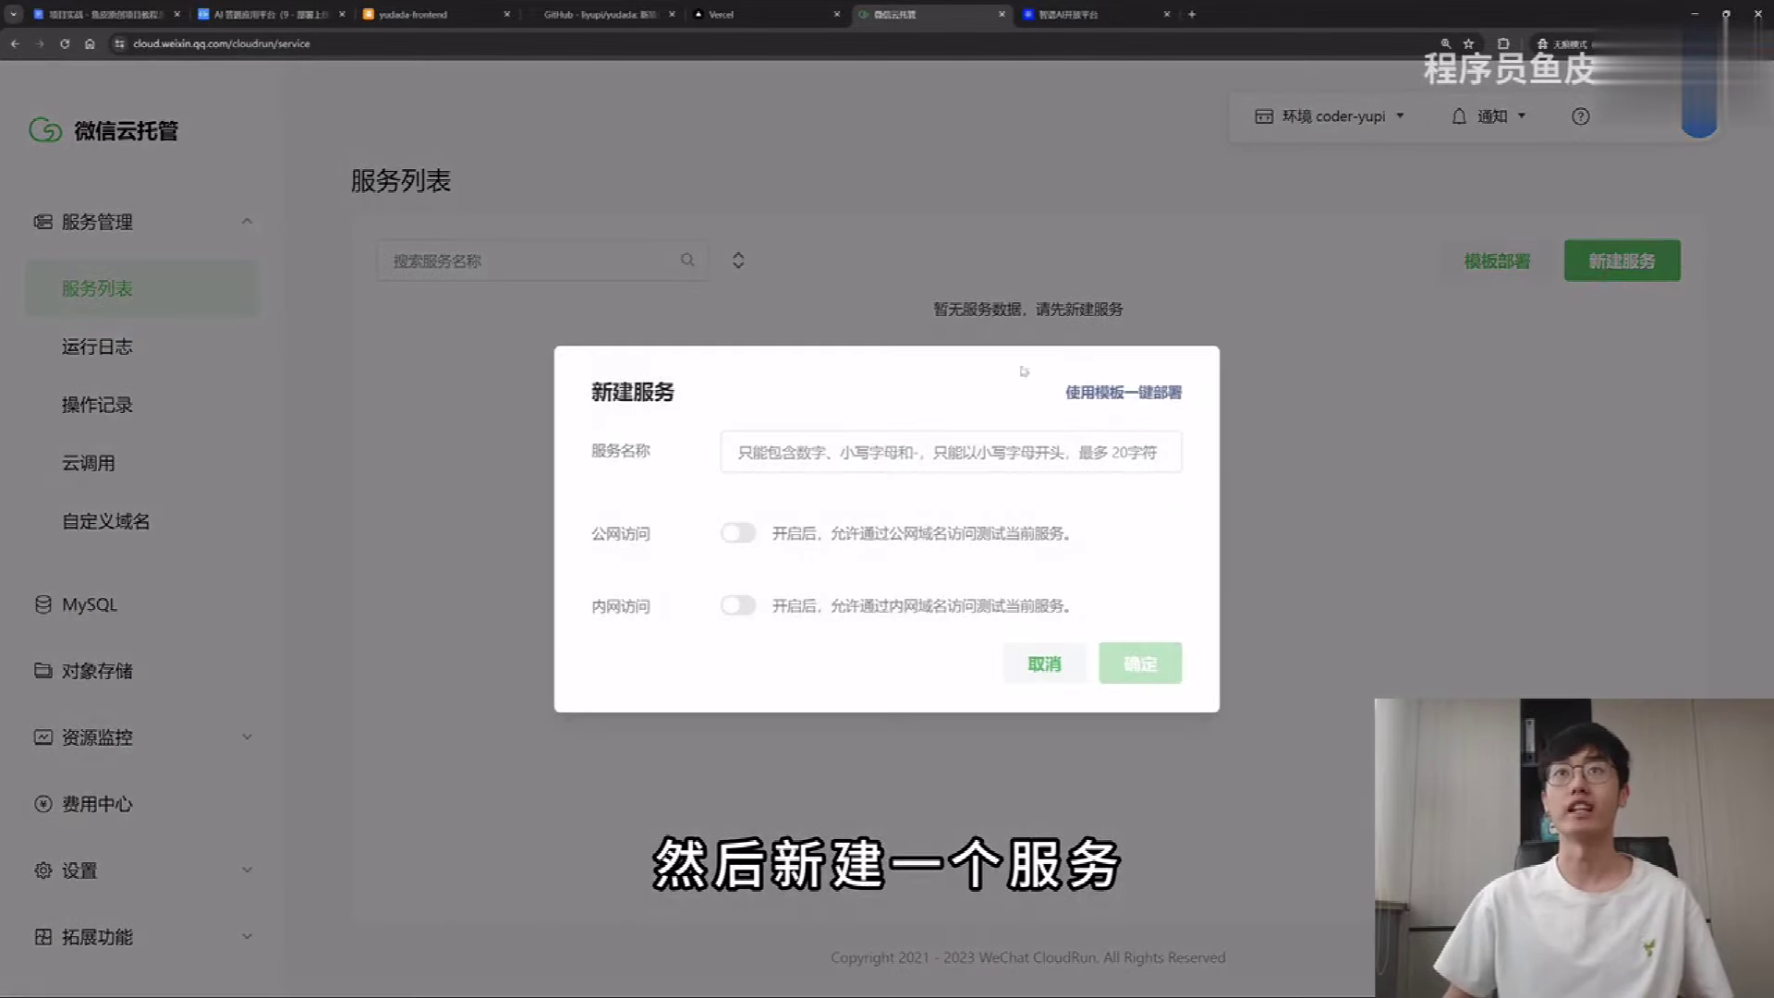
pyautogui.click(883, 448)
pyautogui.click(868, 490)
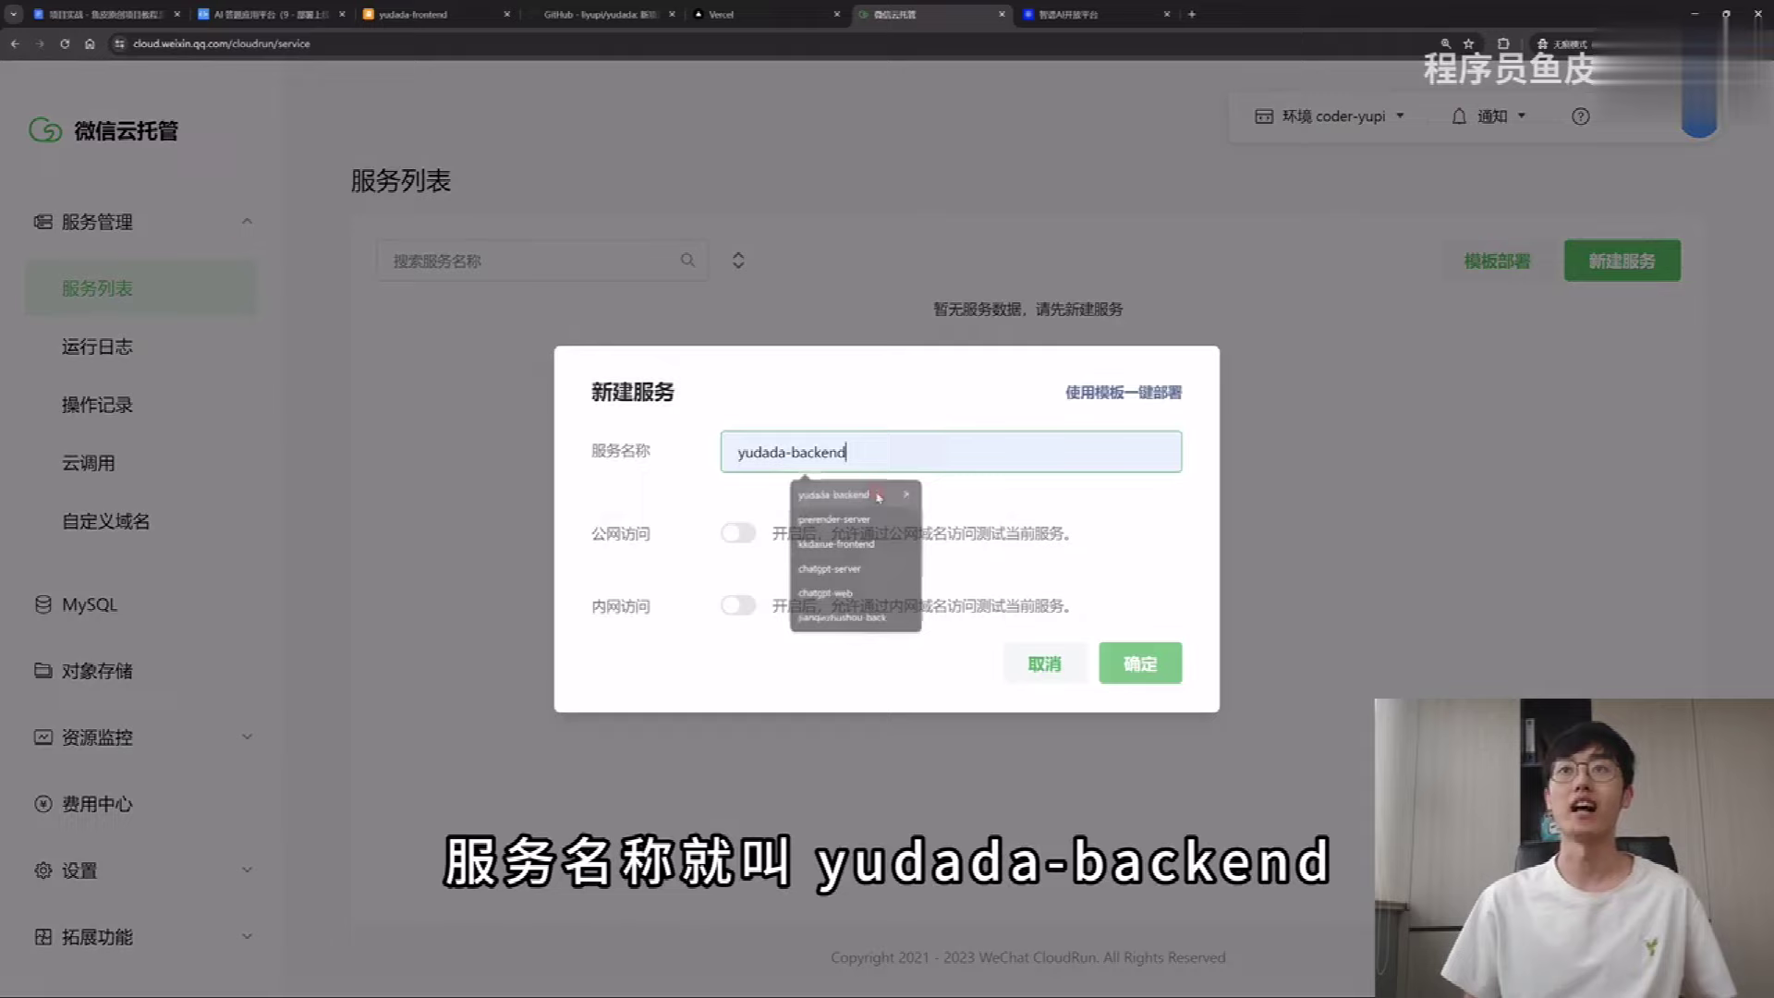
pyautogui.click(741, 533)
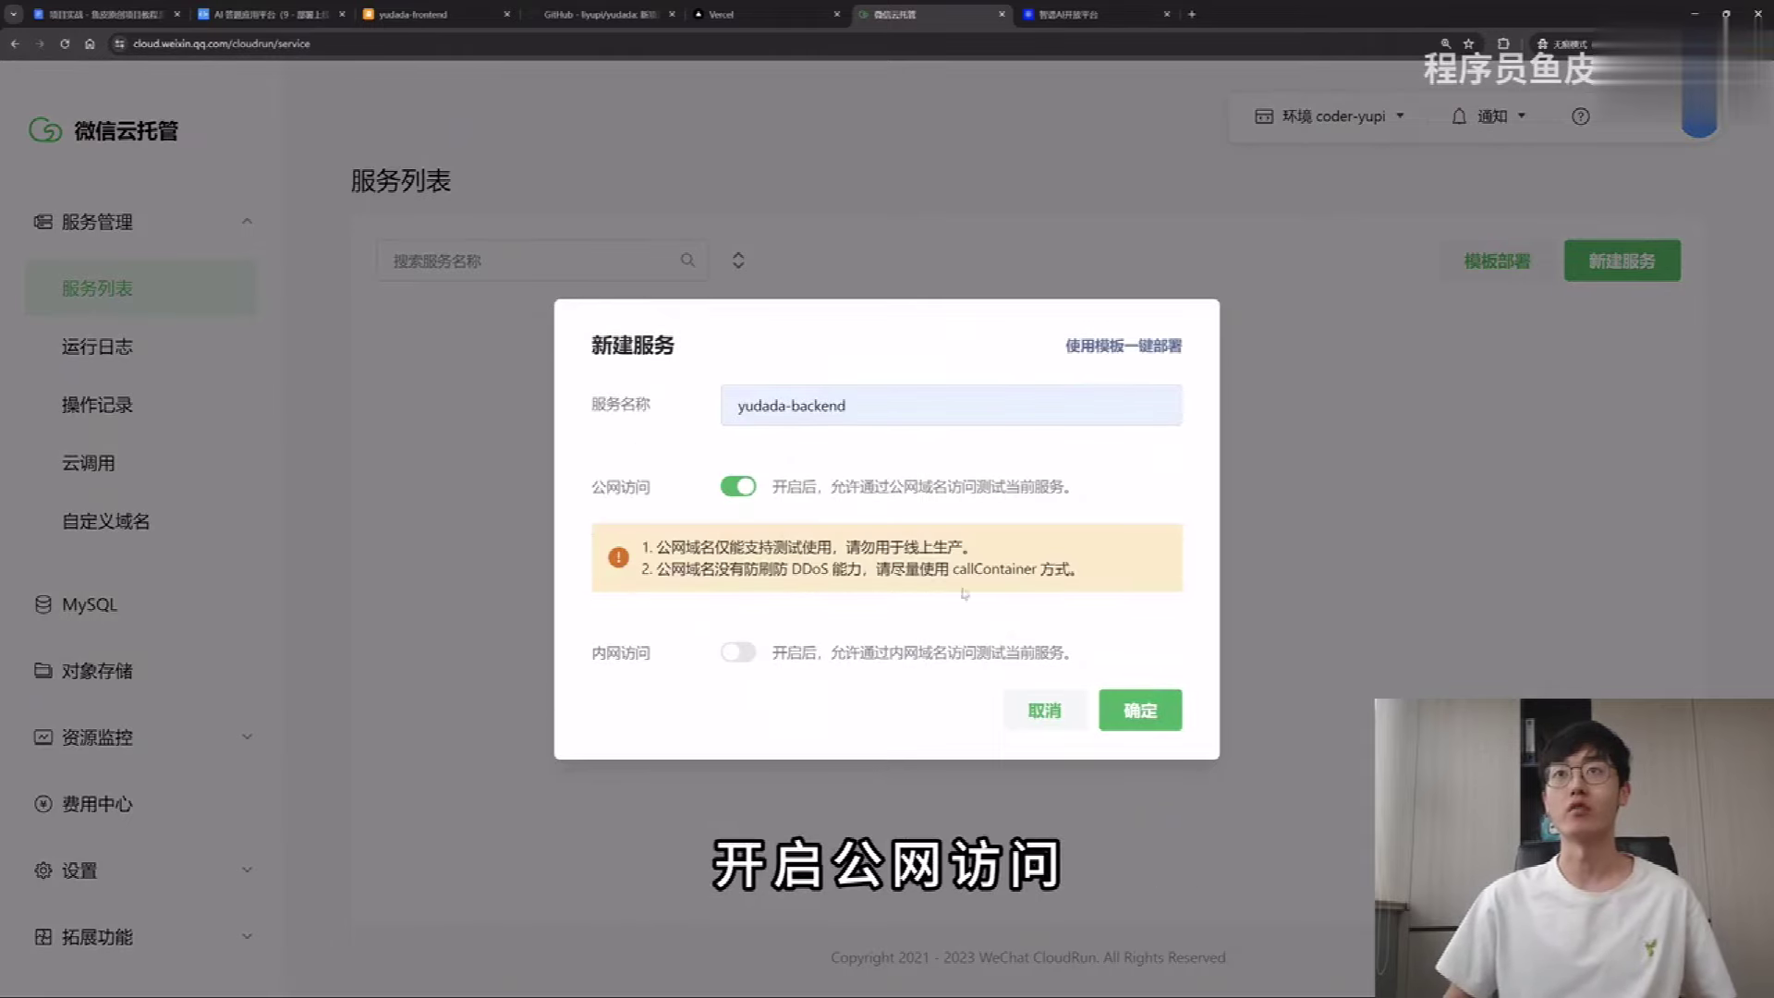
pyautogui.click(1129, 719)
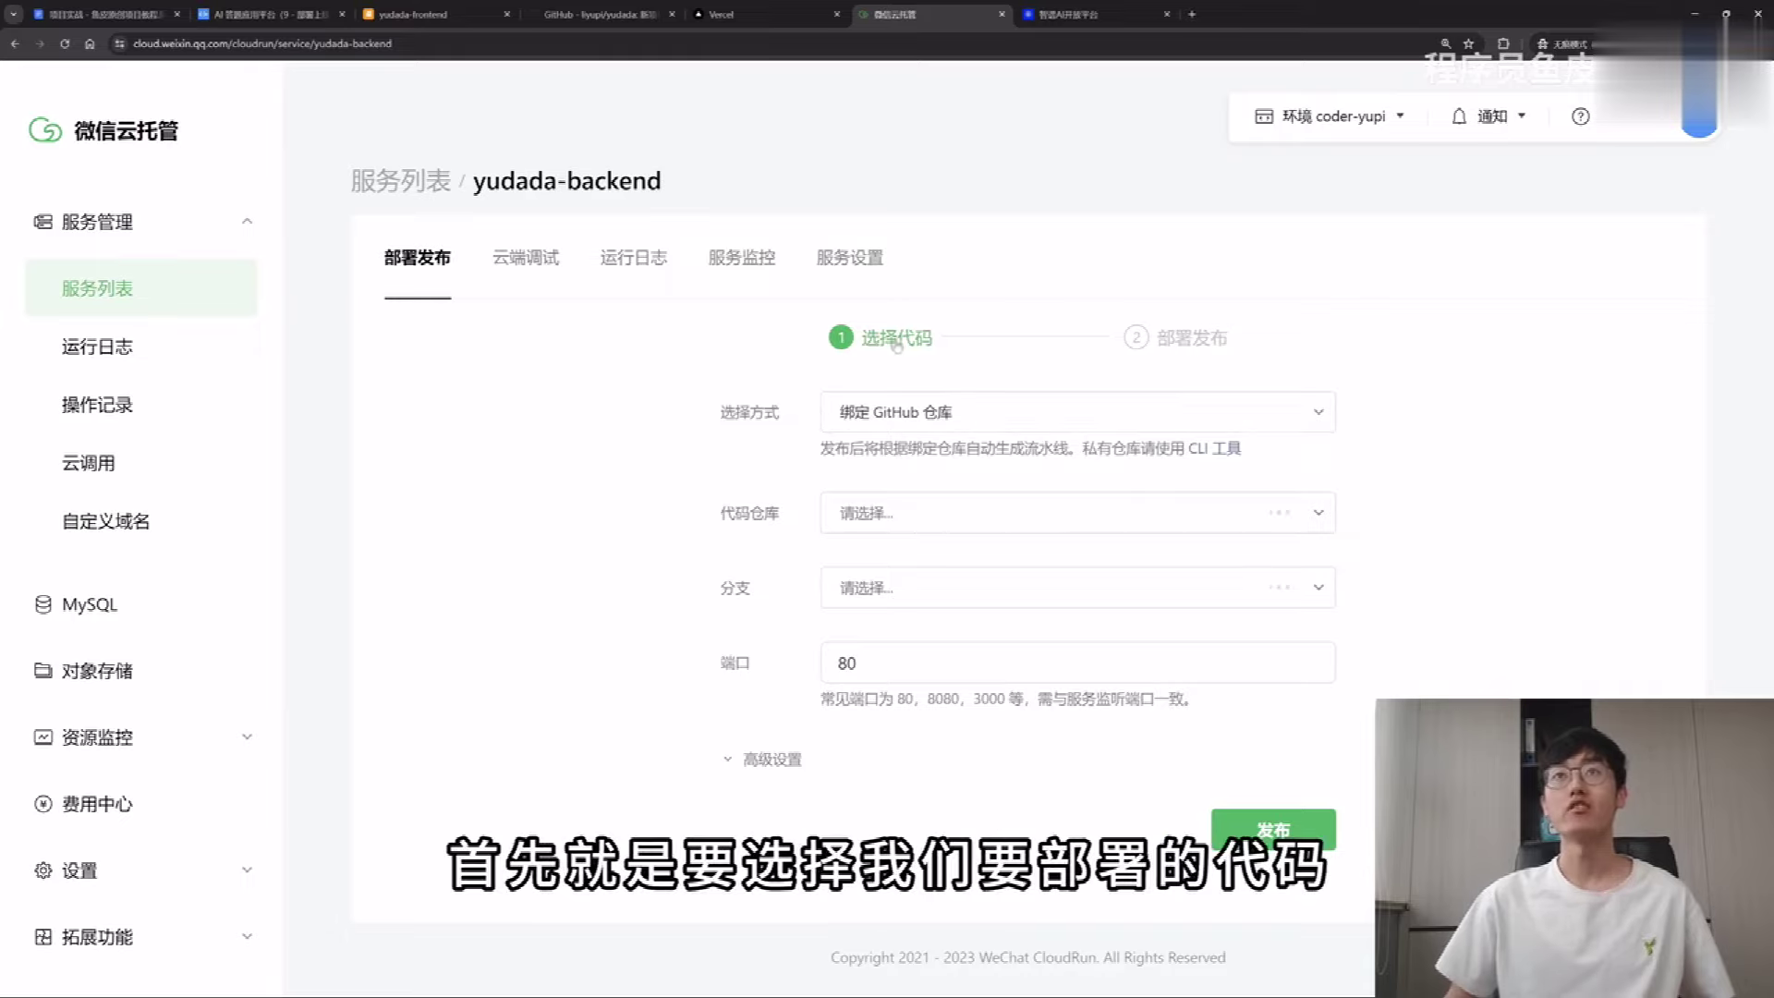
# Step: Bind the service's code source to the GitHub repository yuyuanweb/yudada-inner on the main branch
pyautogui.click(1012, 413)
pyautogui.click(980, 466)
pyautogui.click(935, 512)
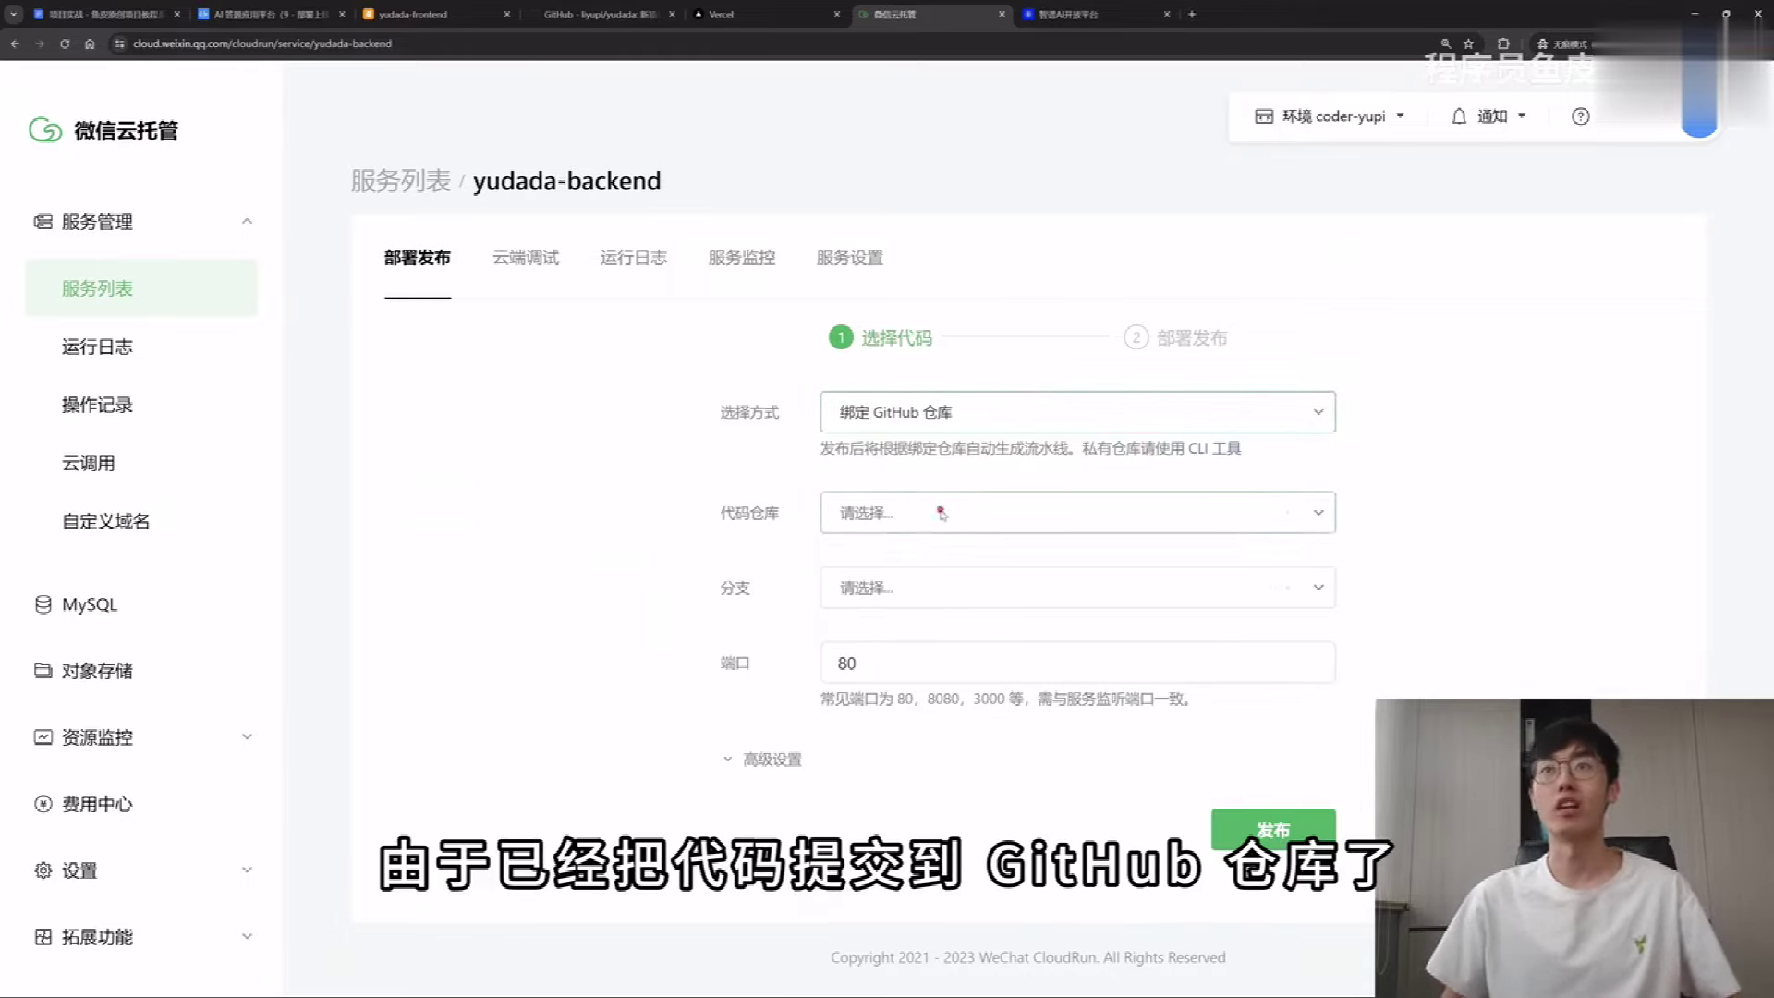
pyautogui.write('yudada')
pyautogui.click(951, 614)
pyautogui.click(935, 591)
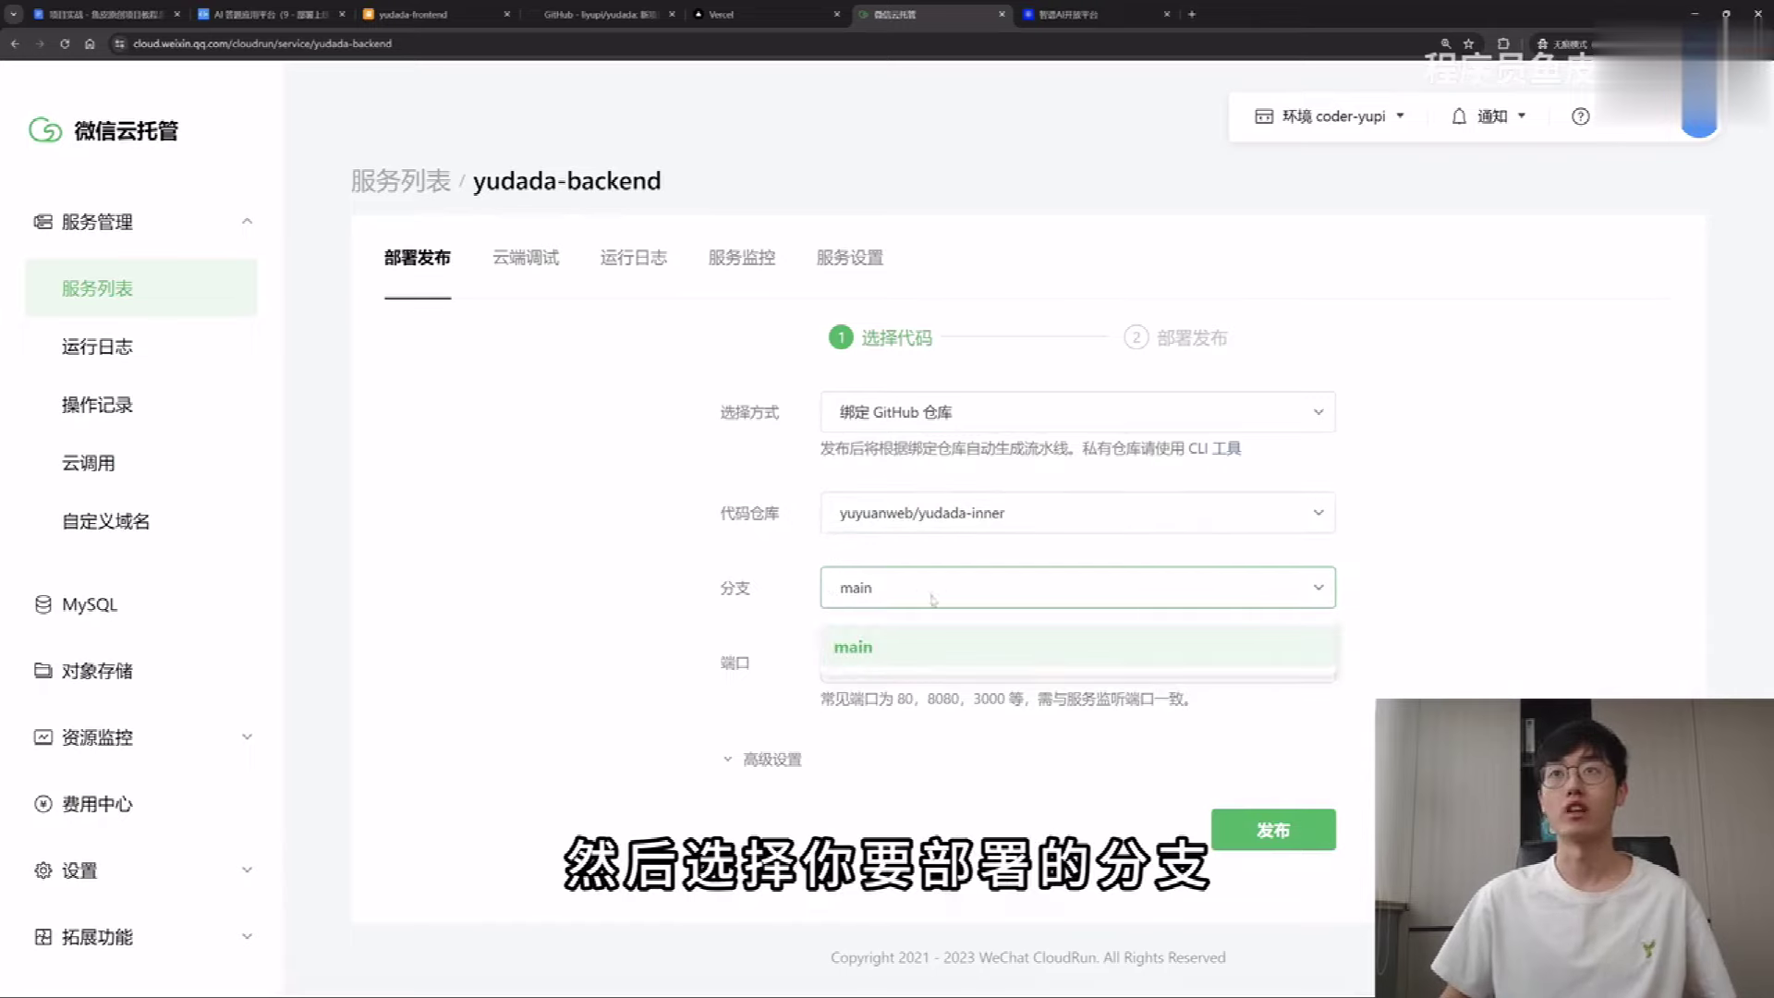
pyautogui.click(939, 596)
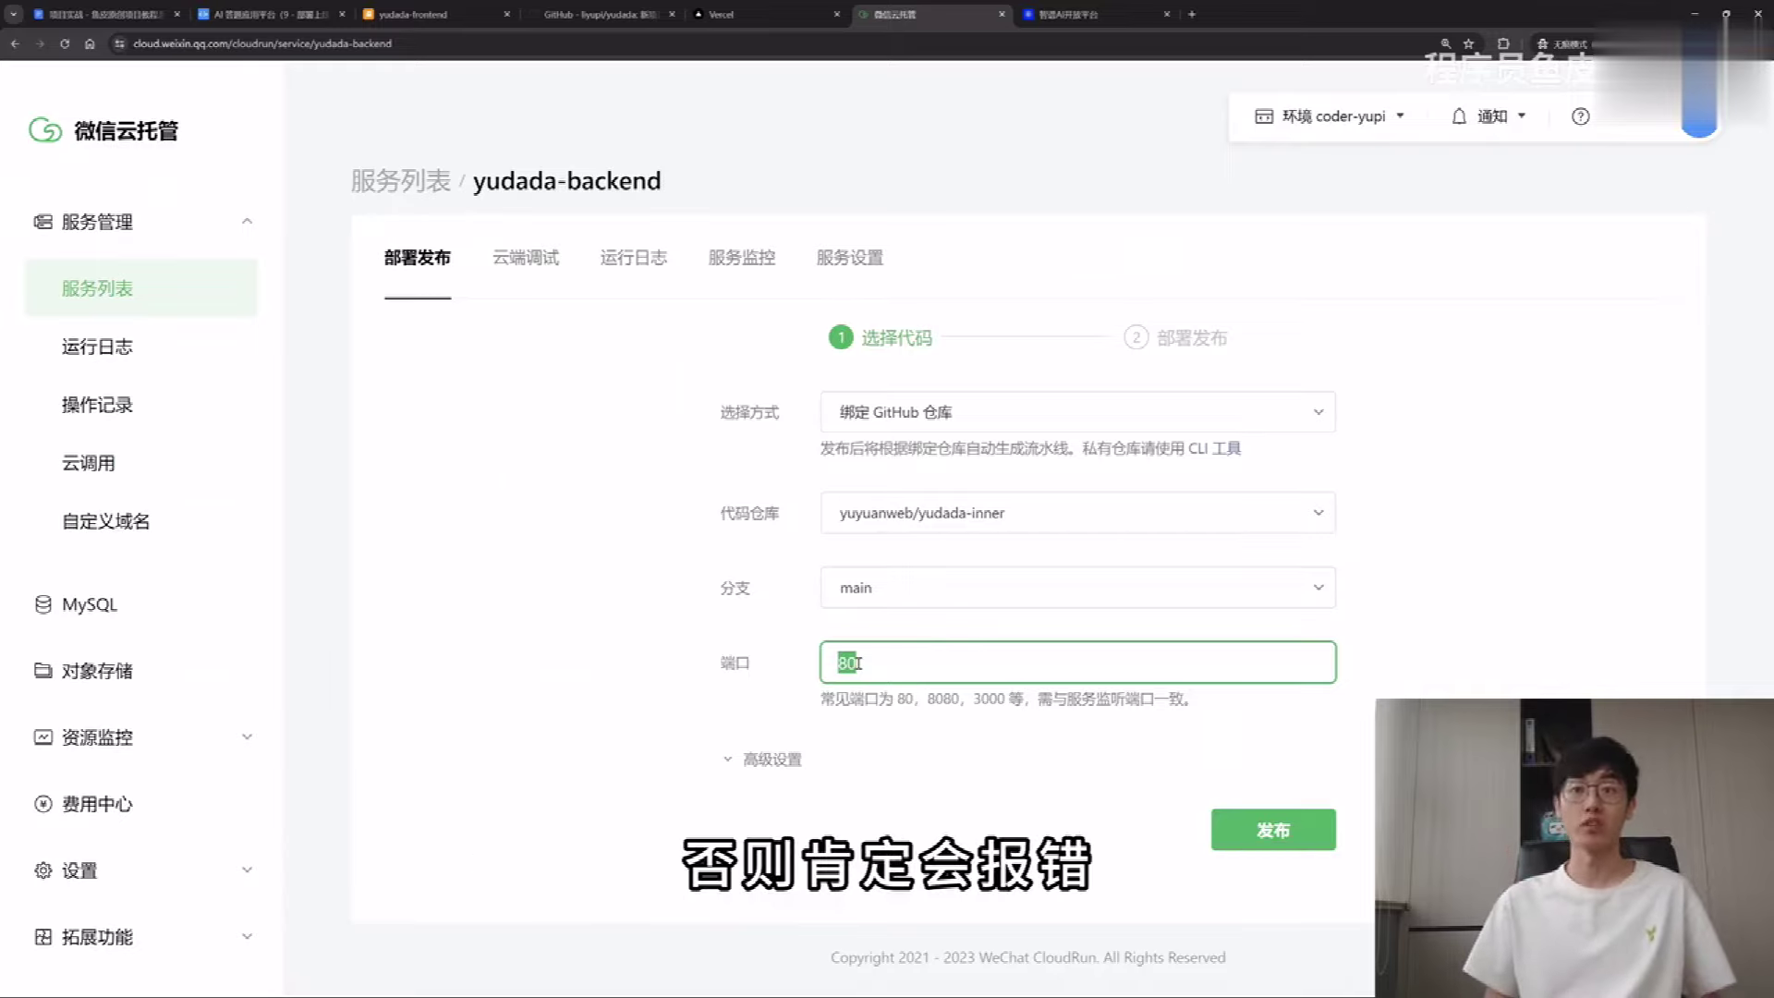
# Step: Set the service port to 8101 and the advanced 目标目录 to yudada-backend, matching the repository's backend folder
pyautogui.write('8101')
pyautogui.click(765, 759)
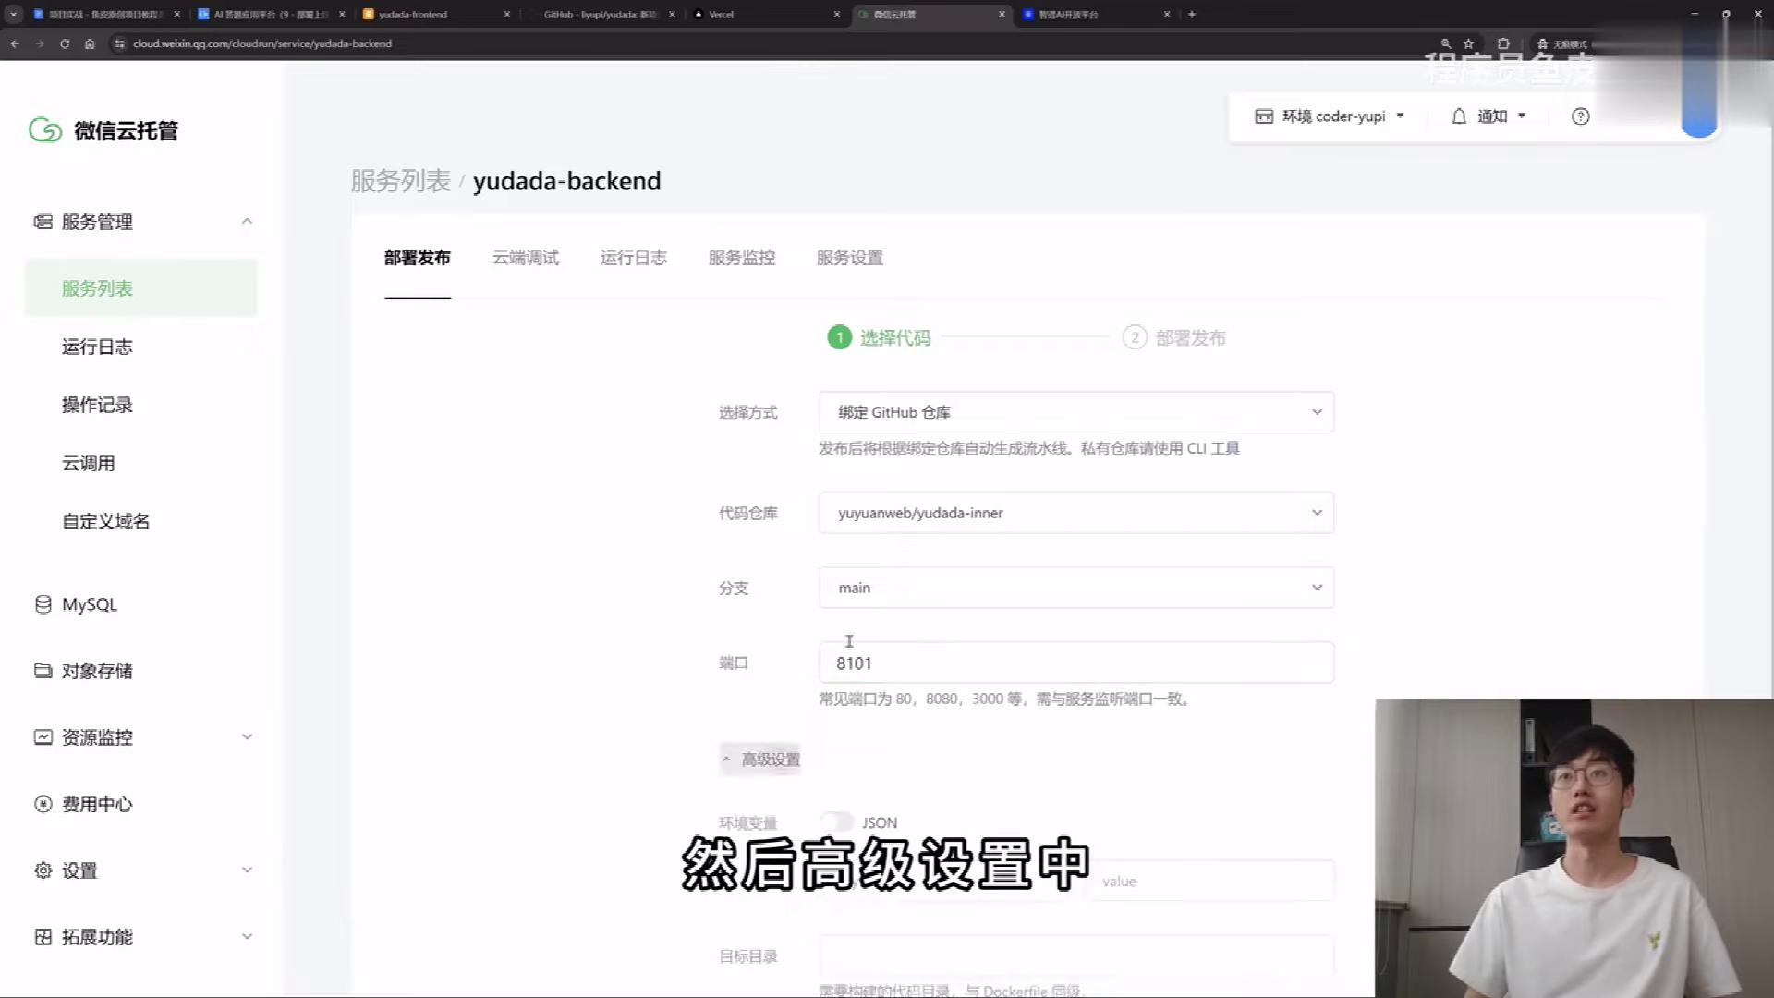
pyautogui.scroll(-4, 844, 638)
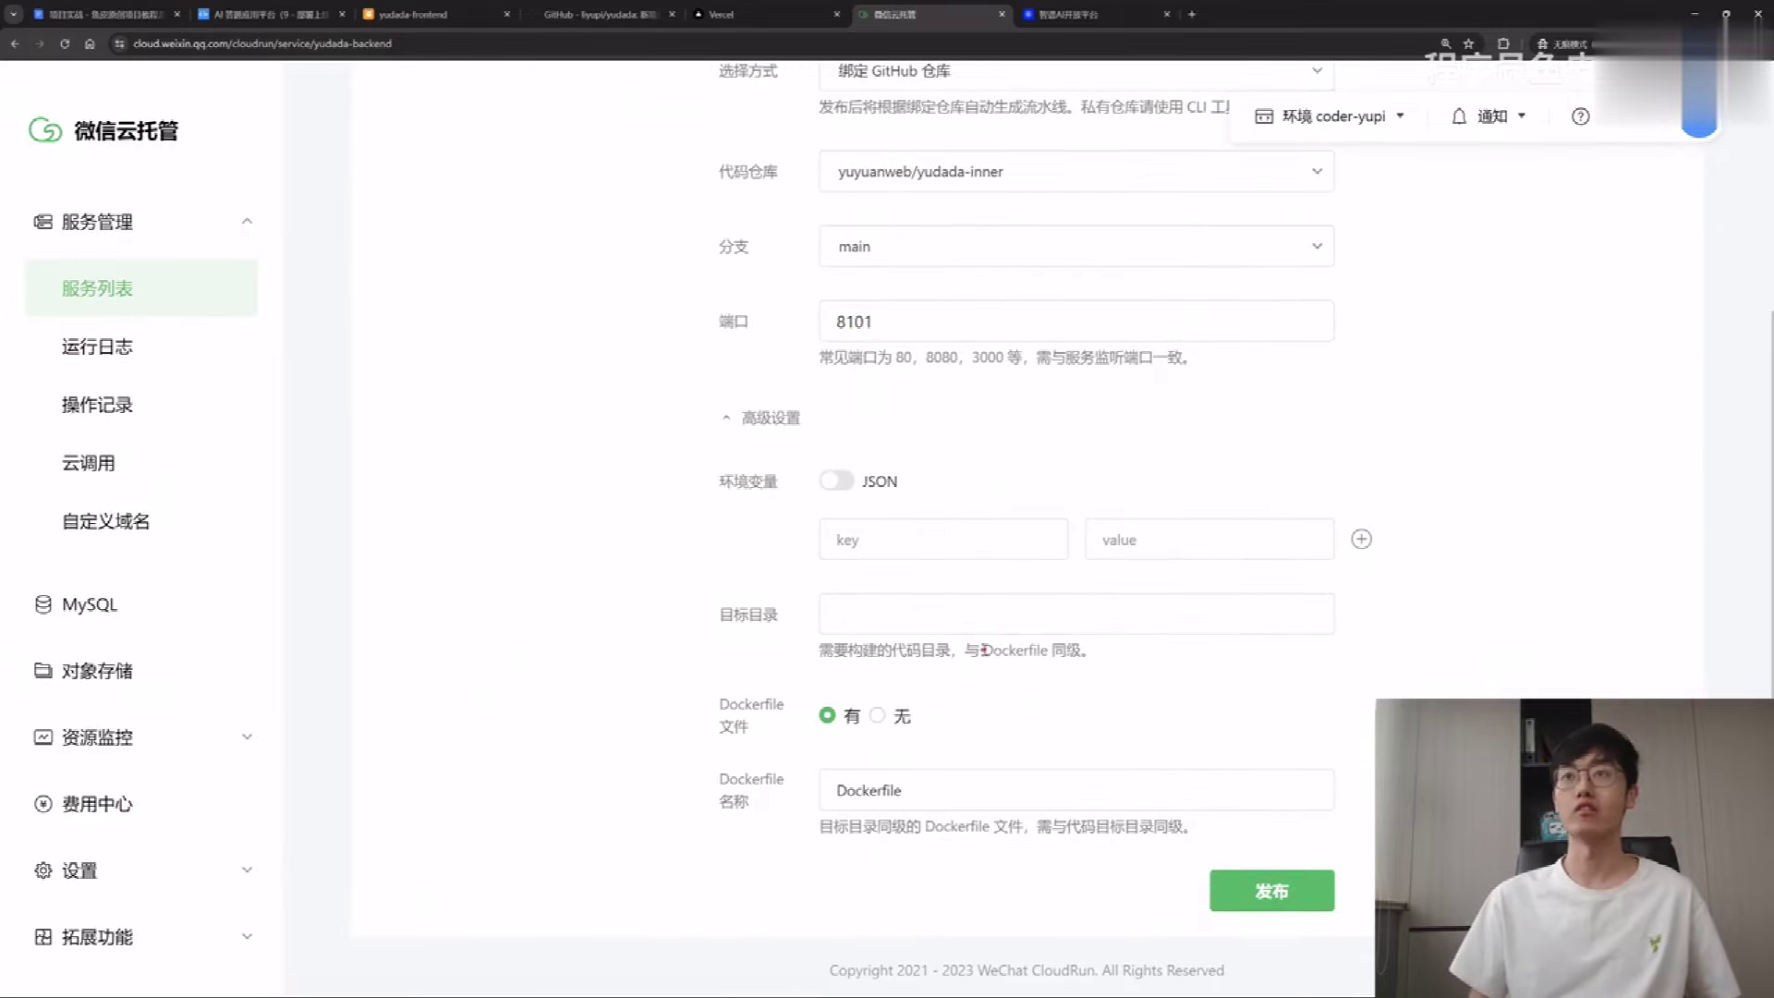
pyautogui.click(1055, 653)
pyautogui.moveTo(981, 651); pyautogui.dragTo(1054, 651)
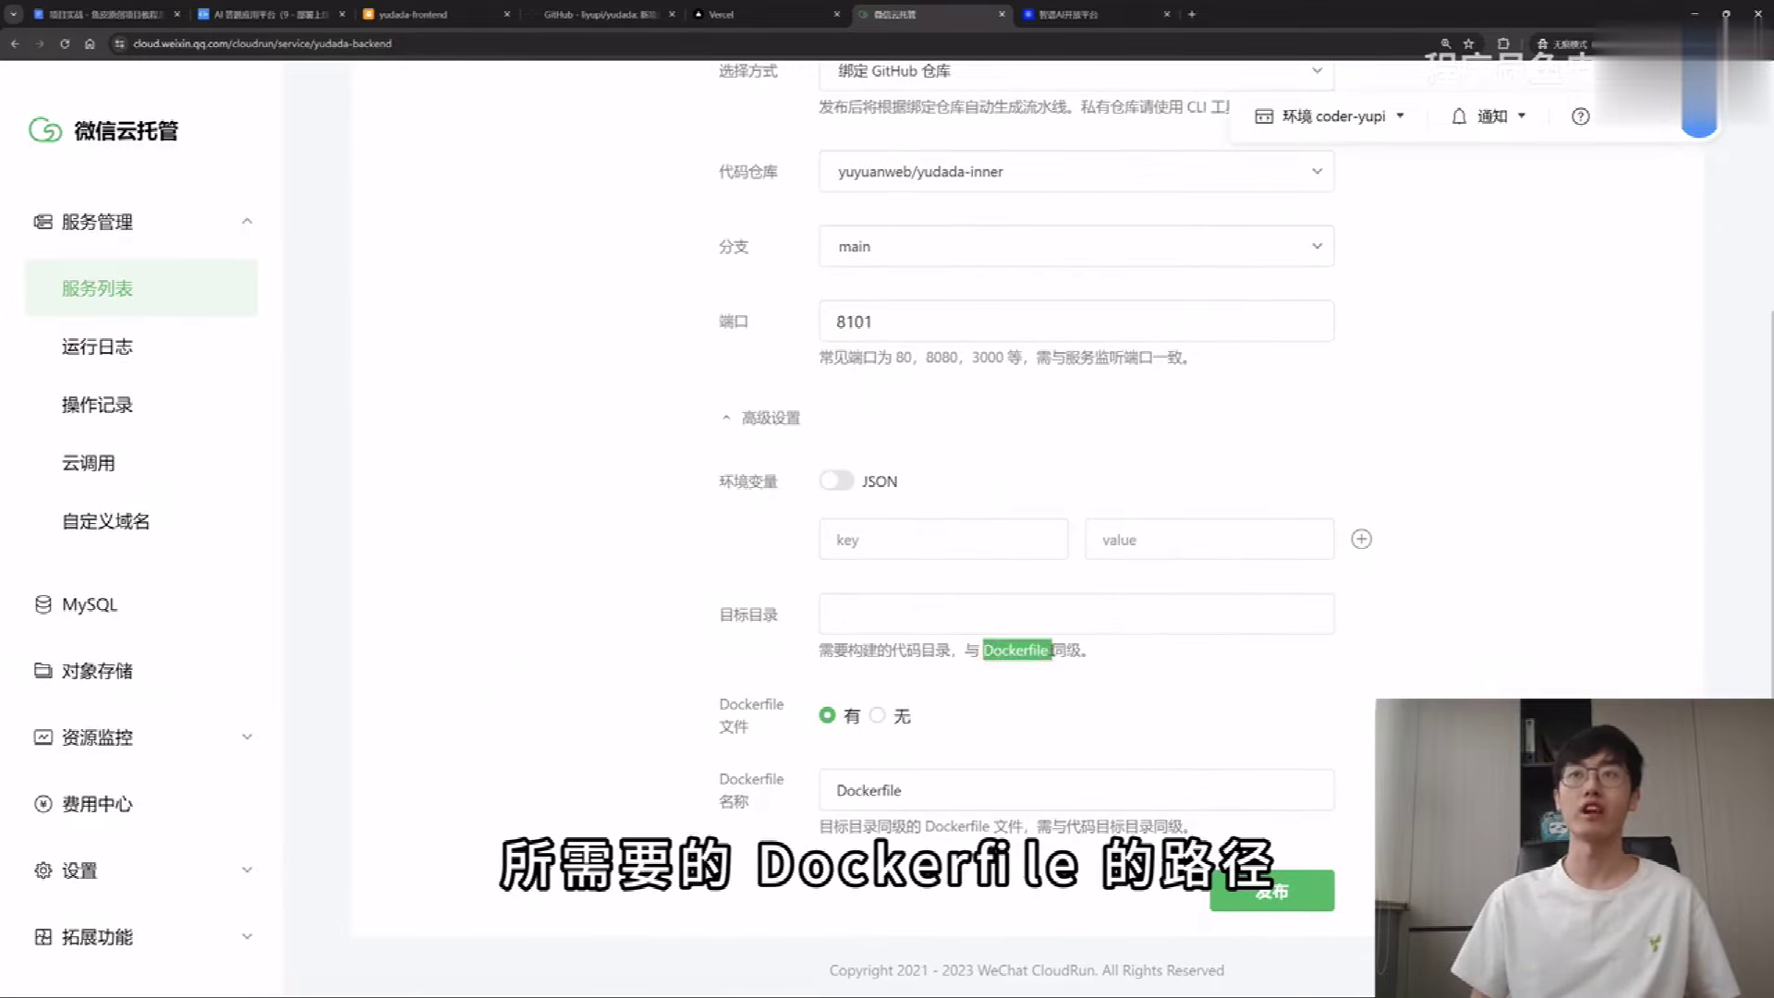
pyautogui.click(1021, 616)
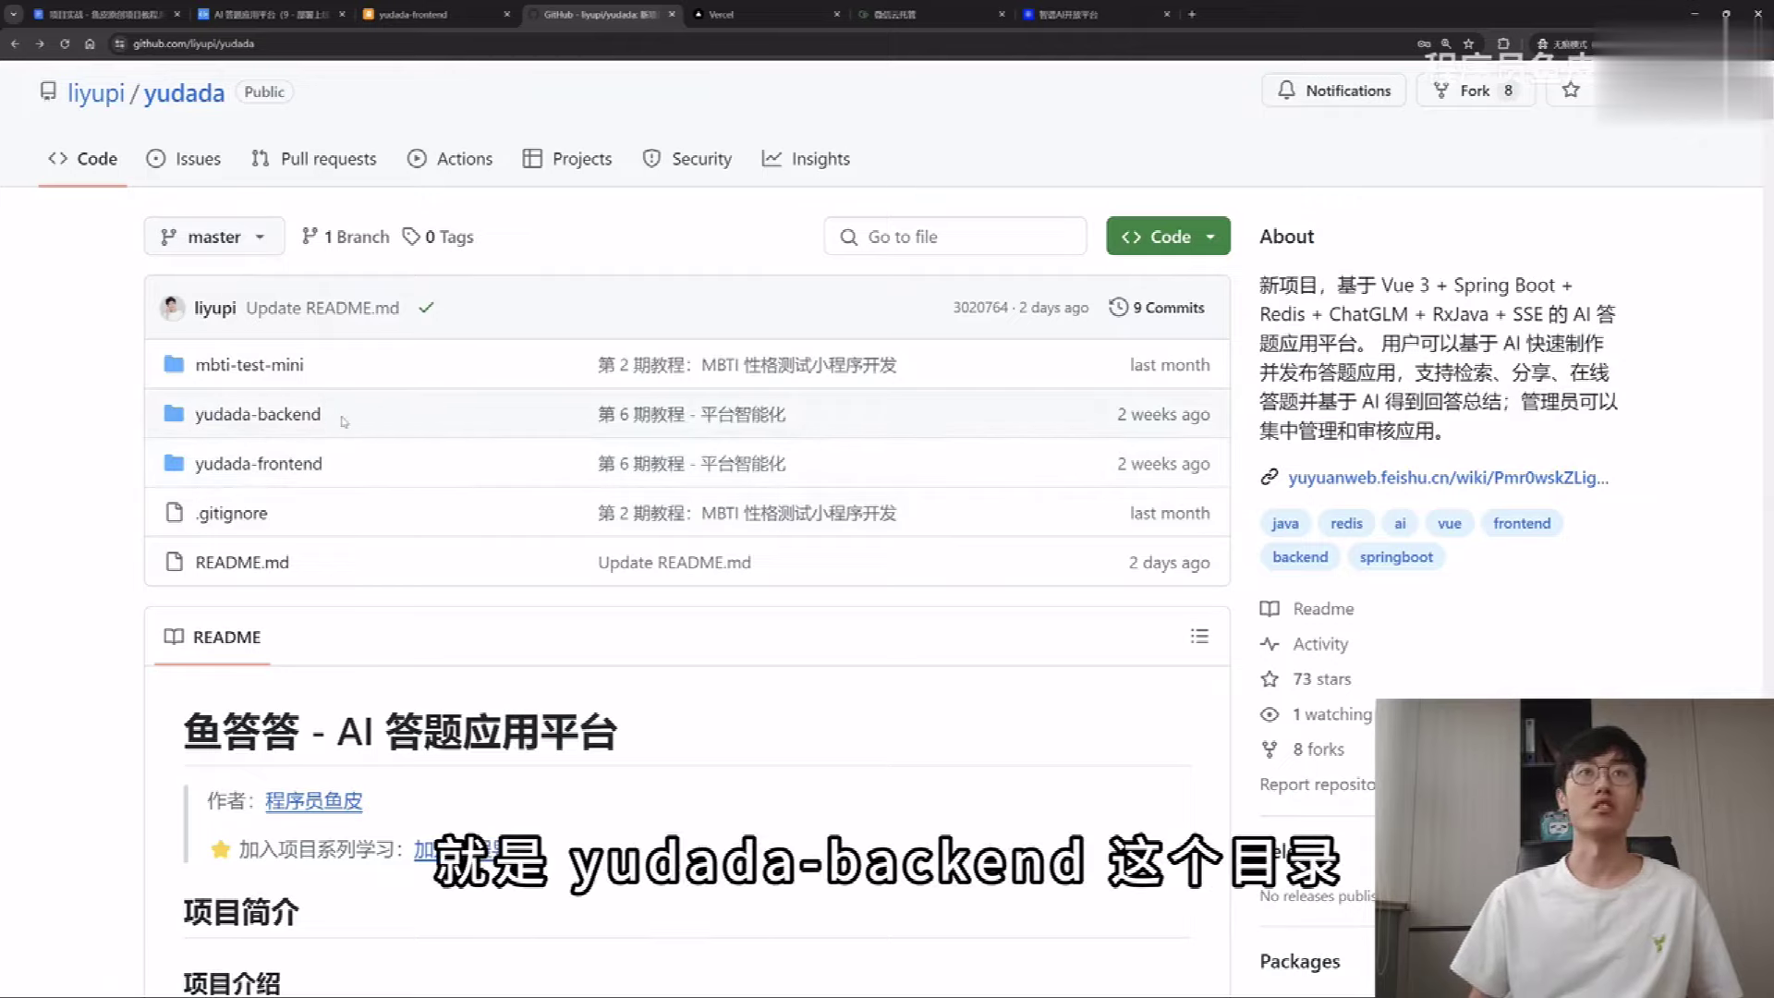
pyautogui.moveTo(335, 415); pyautogui.dragTo(195, 414)
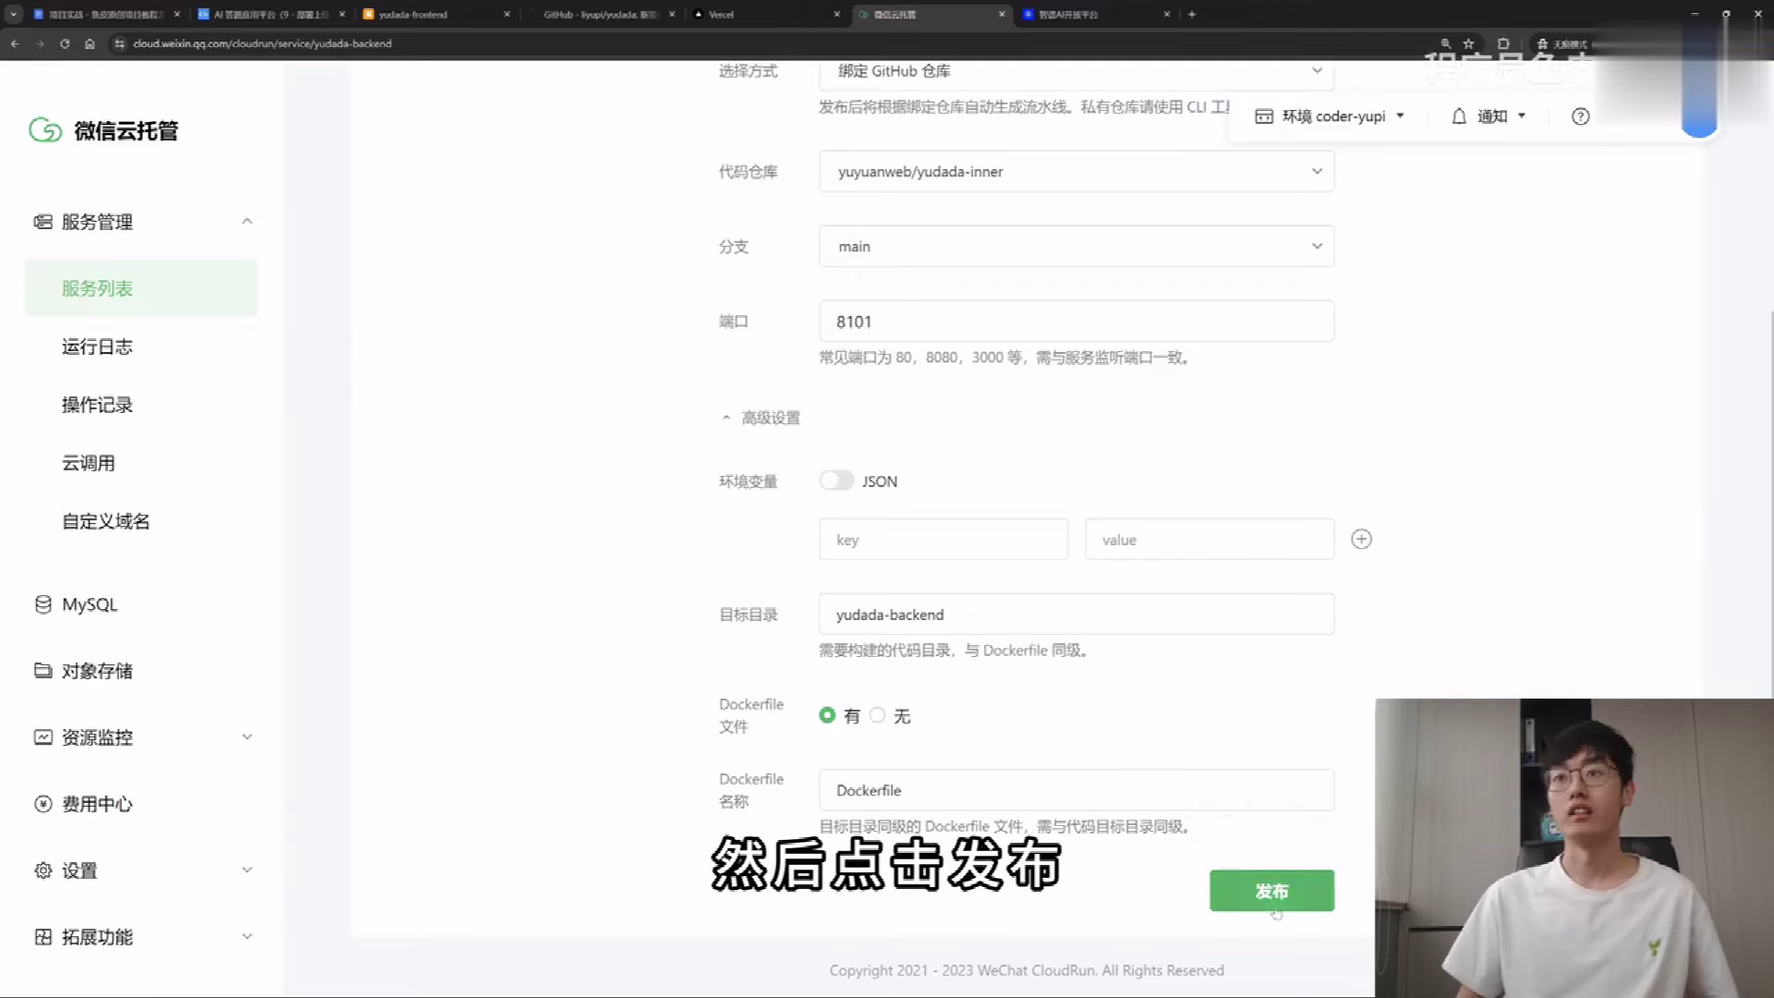
# Step: Publish the yudada-backend service and follow its build log
pyautogui.click(1274, 892)
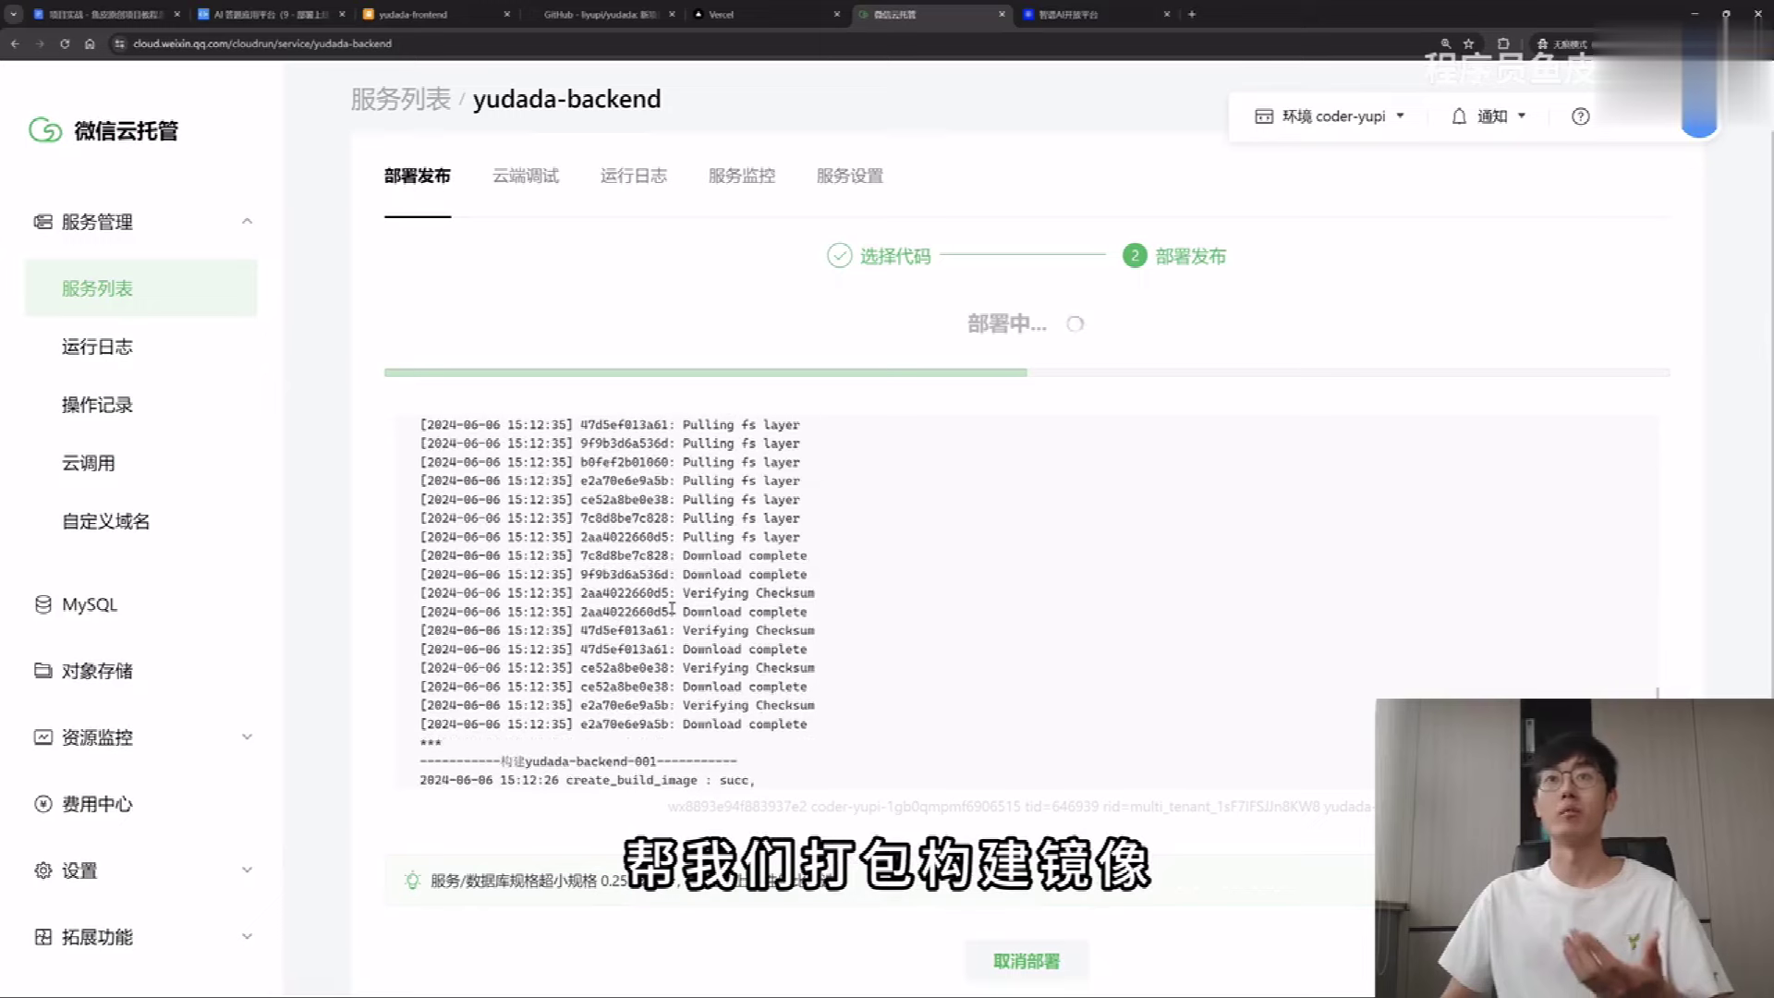
pyautogui.scroll(-1, 672, 608)
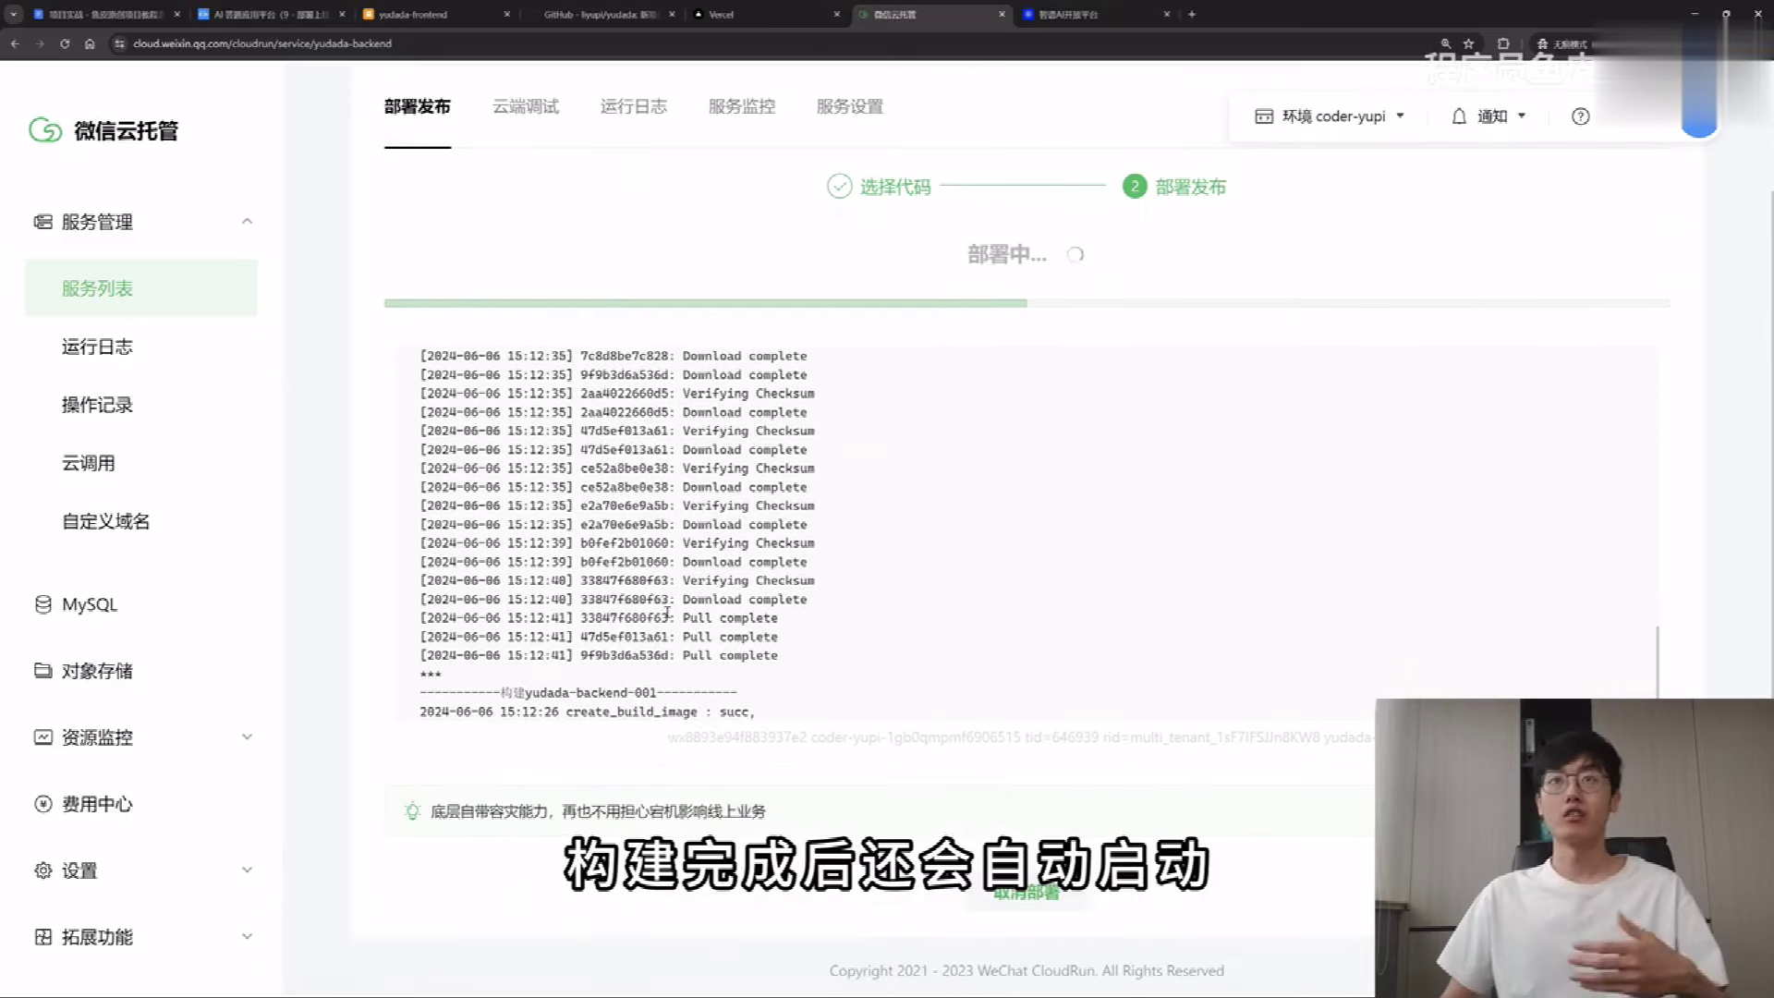
pyautogui.scroll(2, 641, 778)
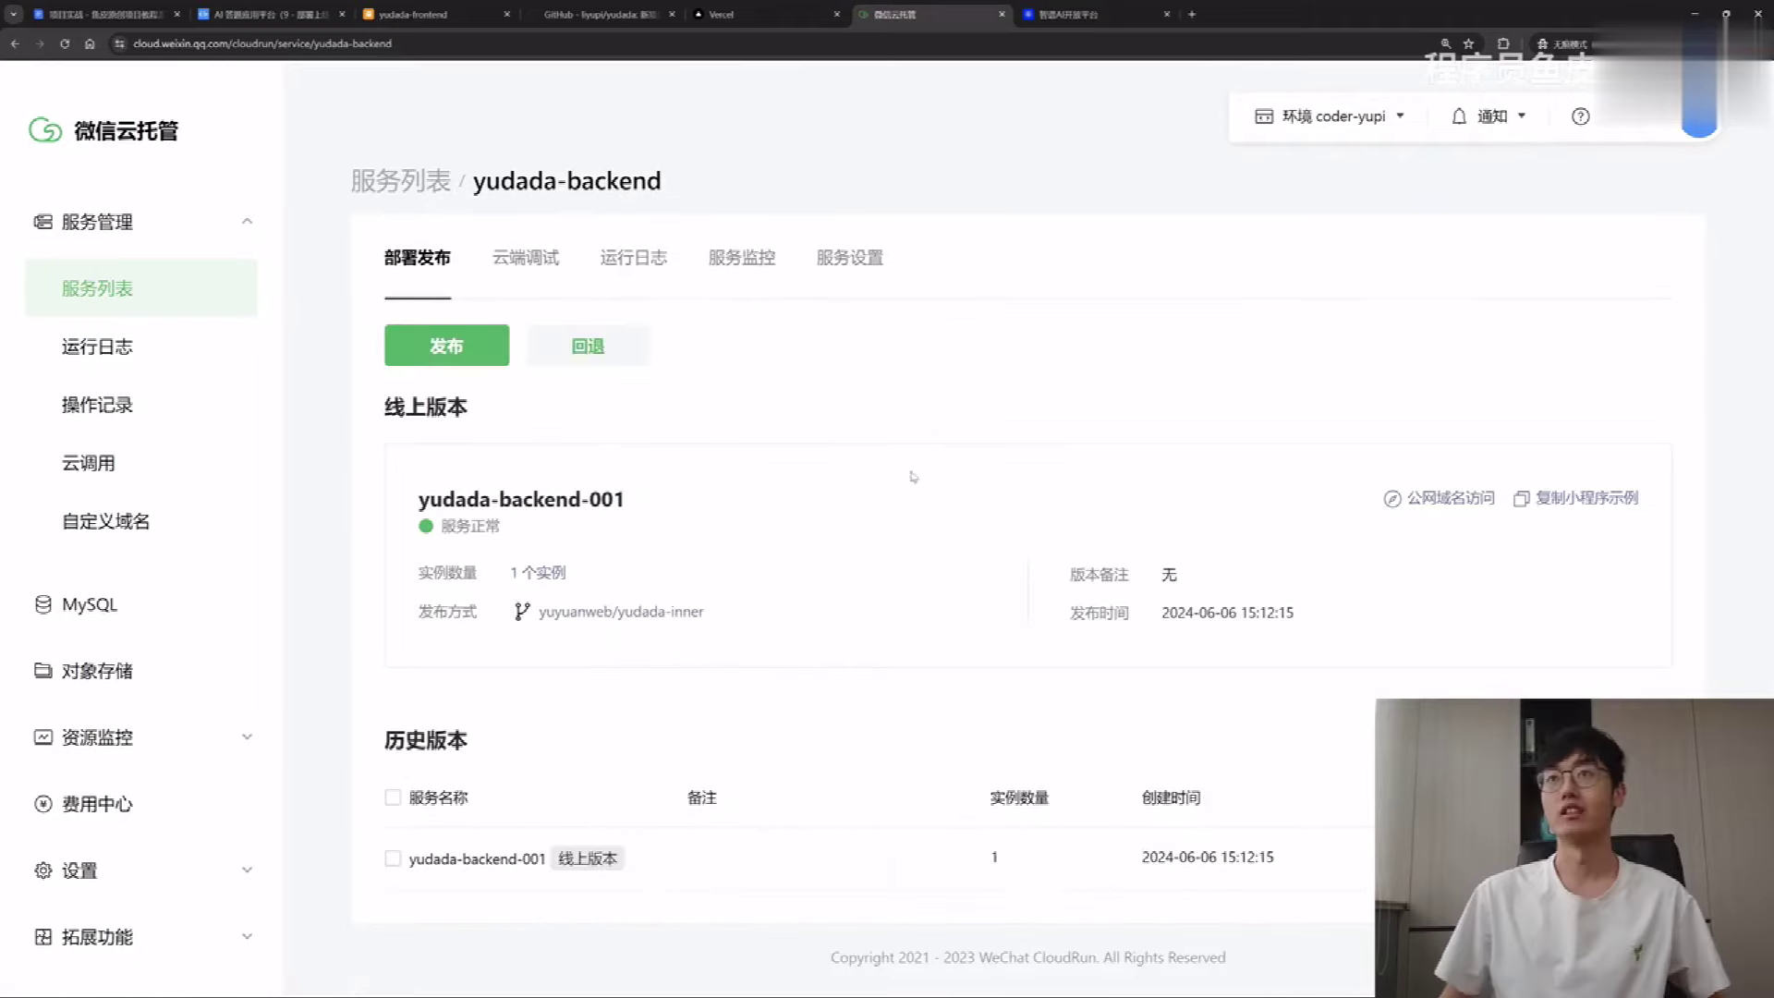
# Step: Open the deployed backend through its public domain, inspect the enlarged response page, and close it
pyautogui.click(1466, 507)
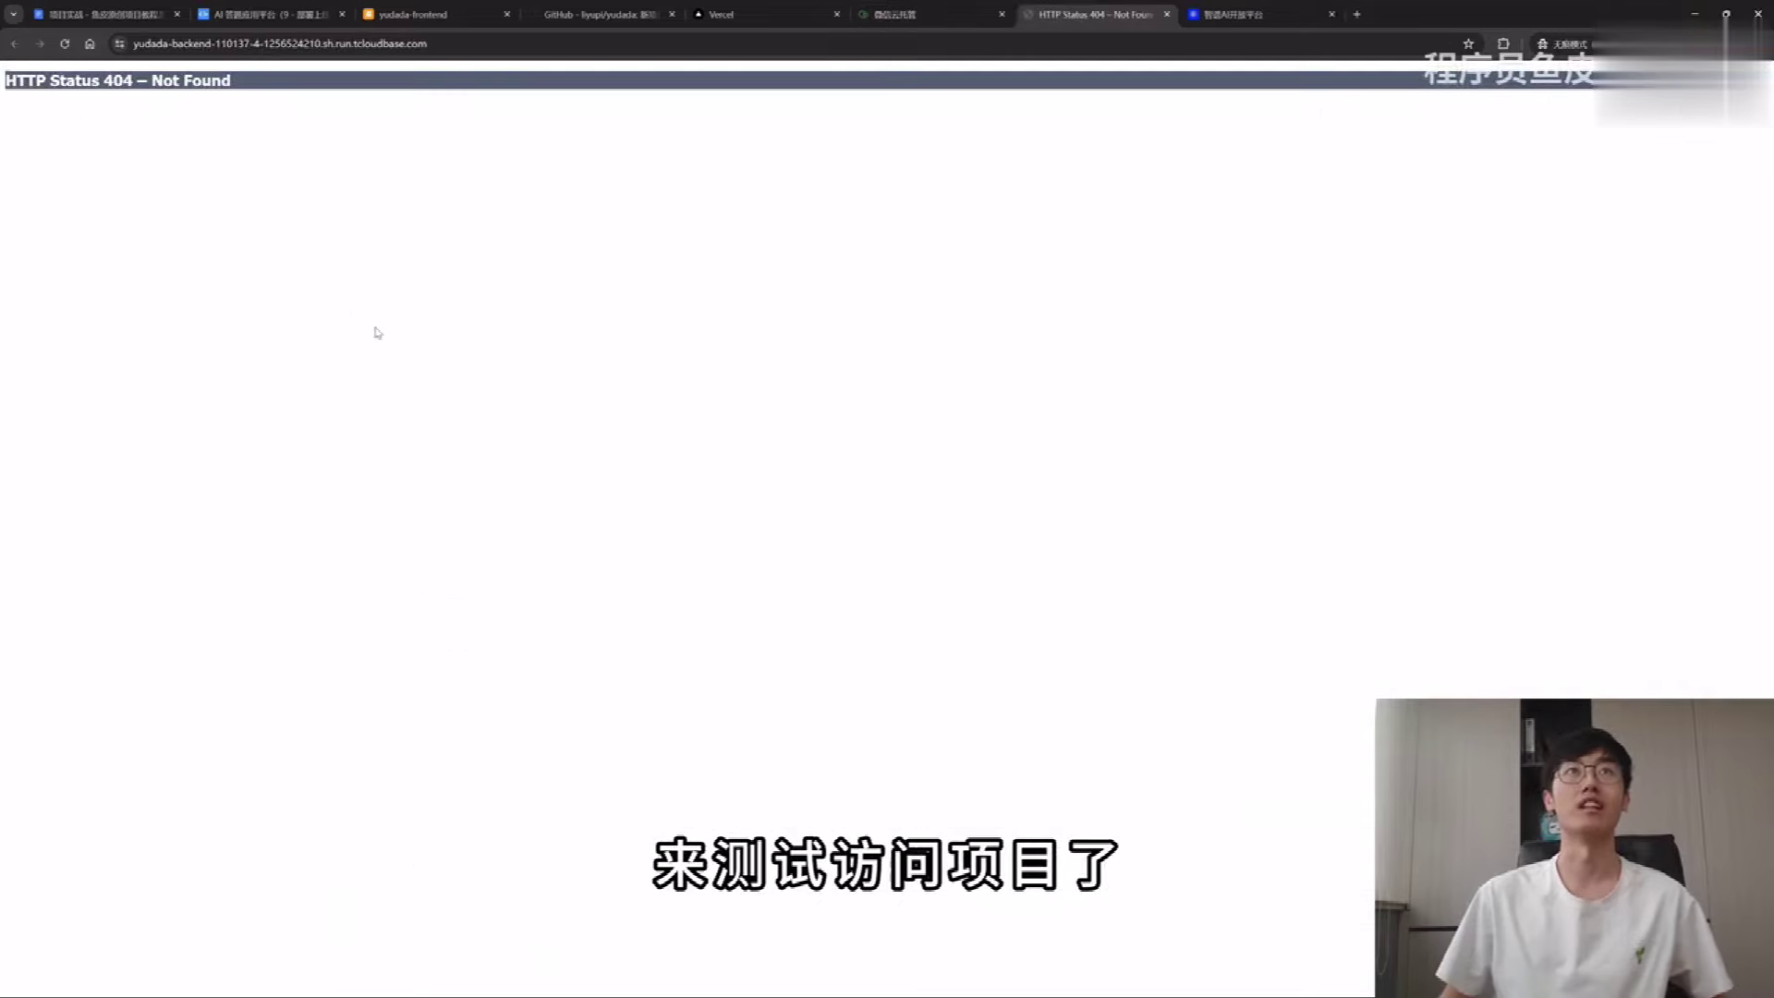
pyautogui.hotkey('ctrl', '=')
pyautogui.hotkey('ctrl', '=')
pyautogui.hotkey('ctrl', '=')
pyautogui.hotkey('ctrl', '=')
pyautogui.hotkey('ctrl', '=')
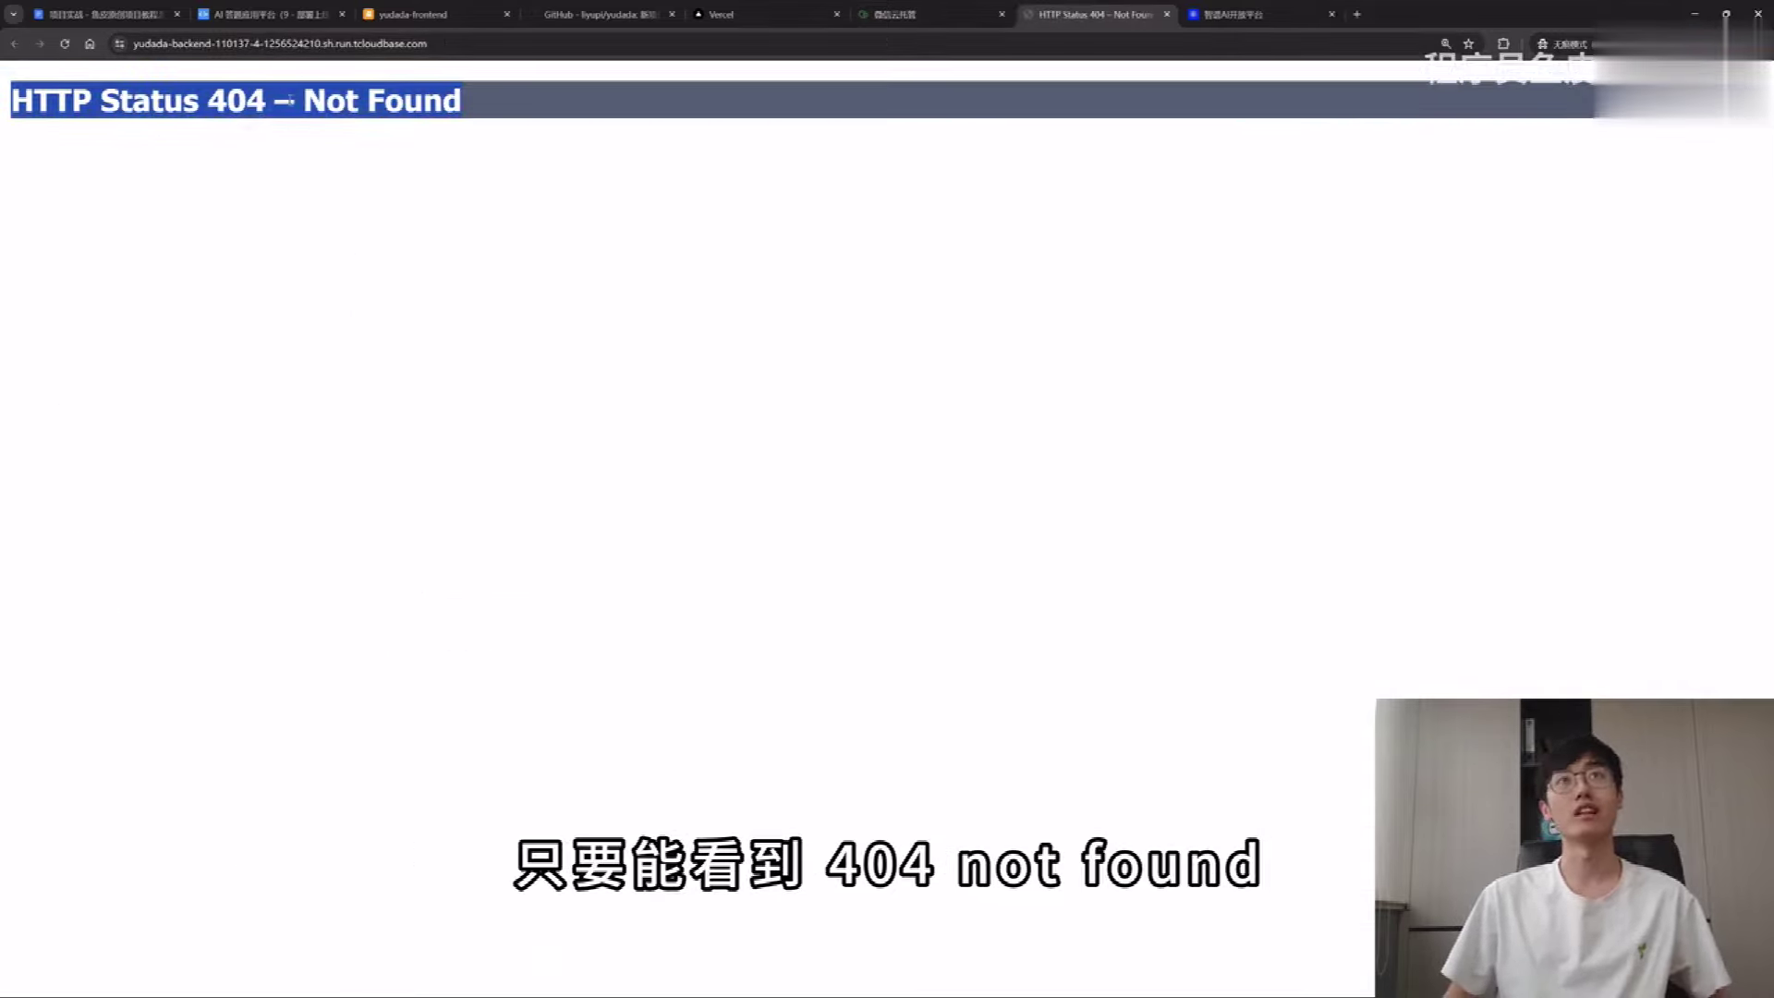
pyautogui.moveTo(304, 100); pyautogui.dragTo(622, 134)
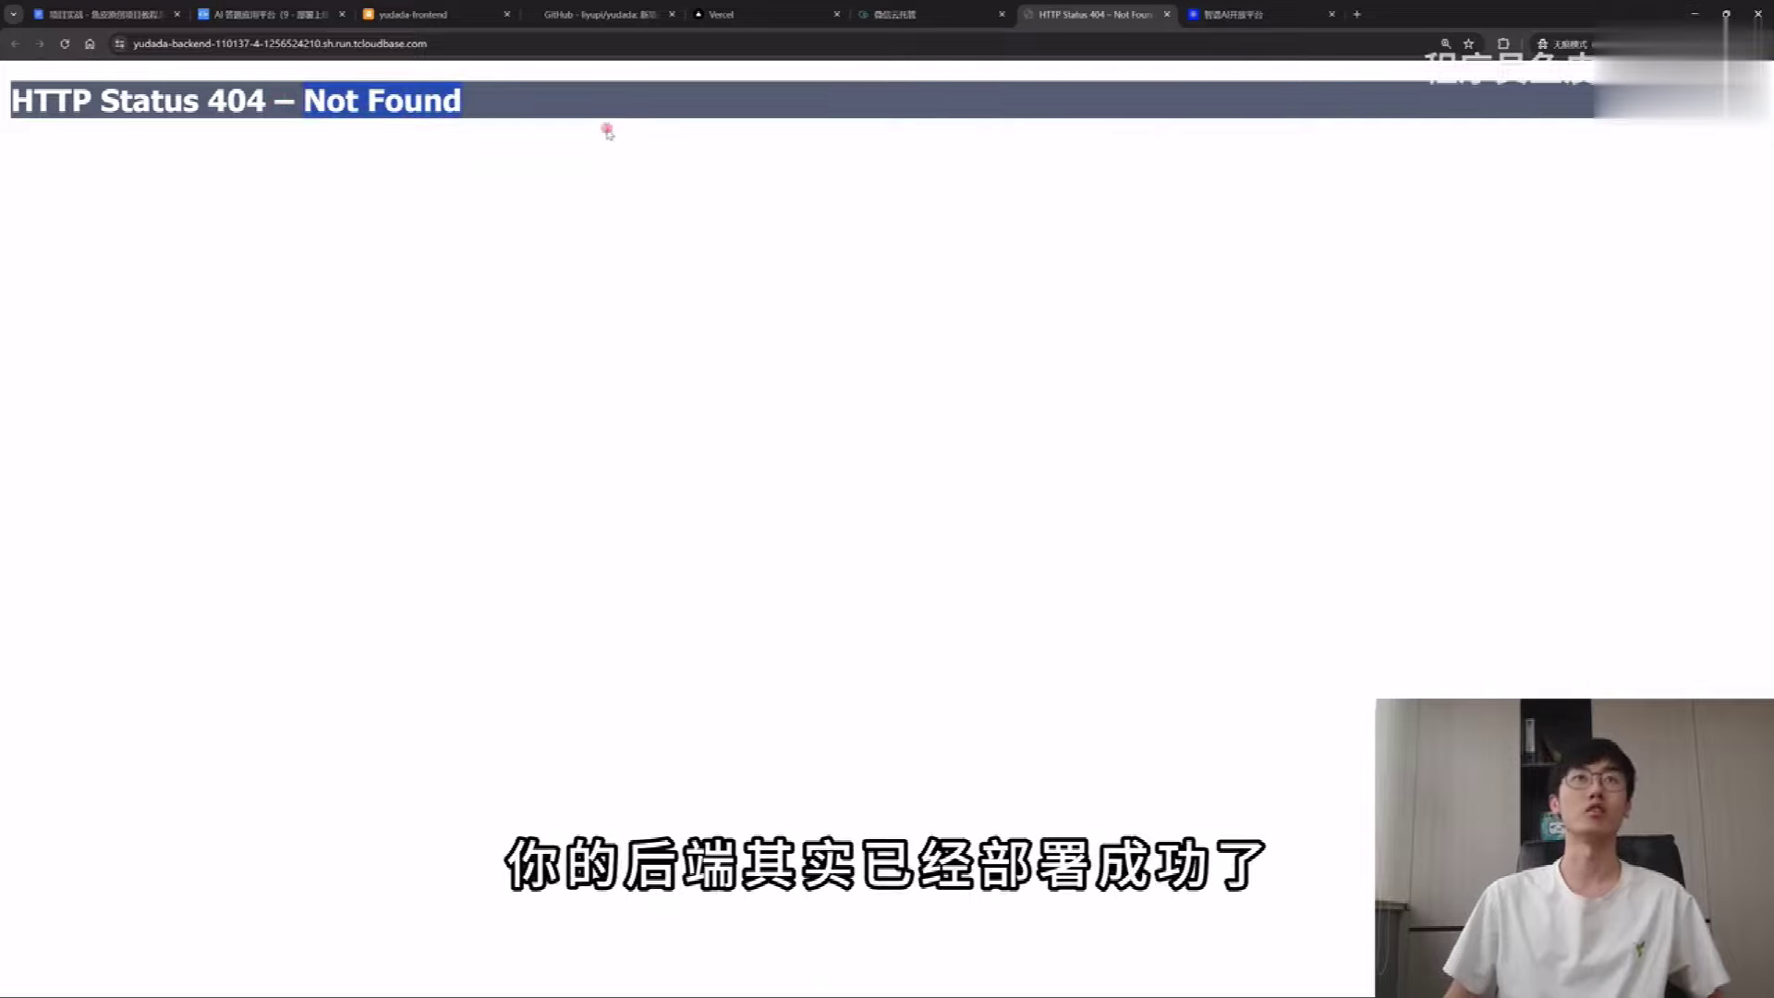
pyautogui.click(593, 139)
pyautogui.hotkey('ctrl', 'w')
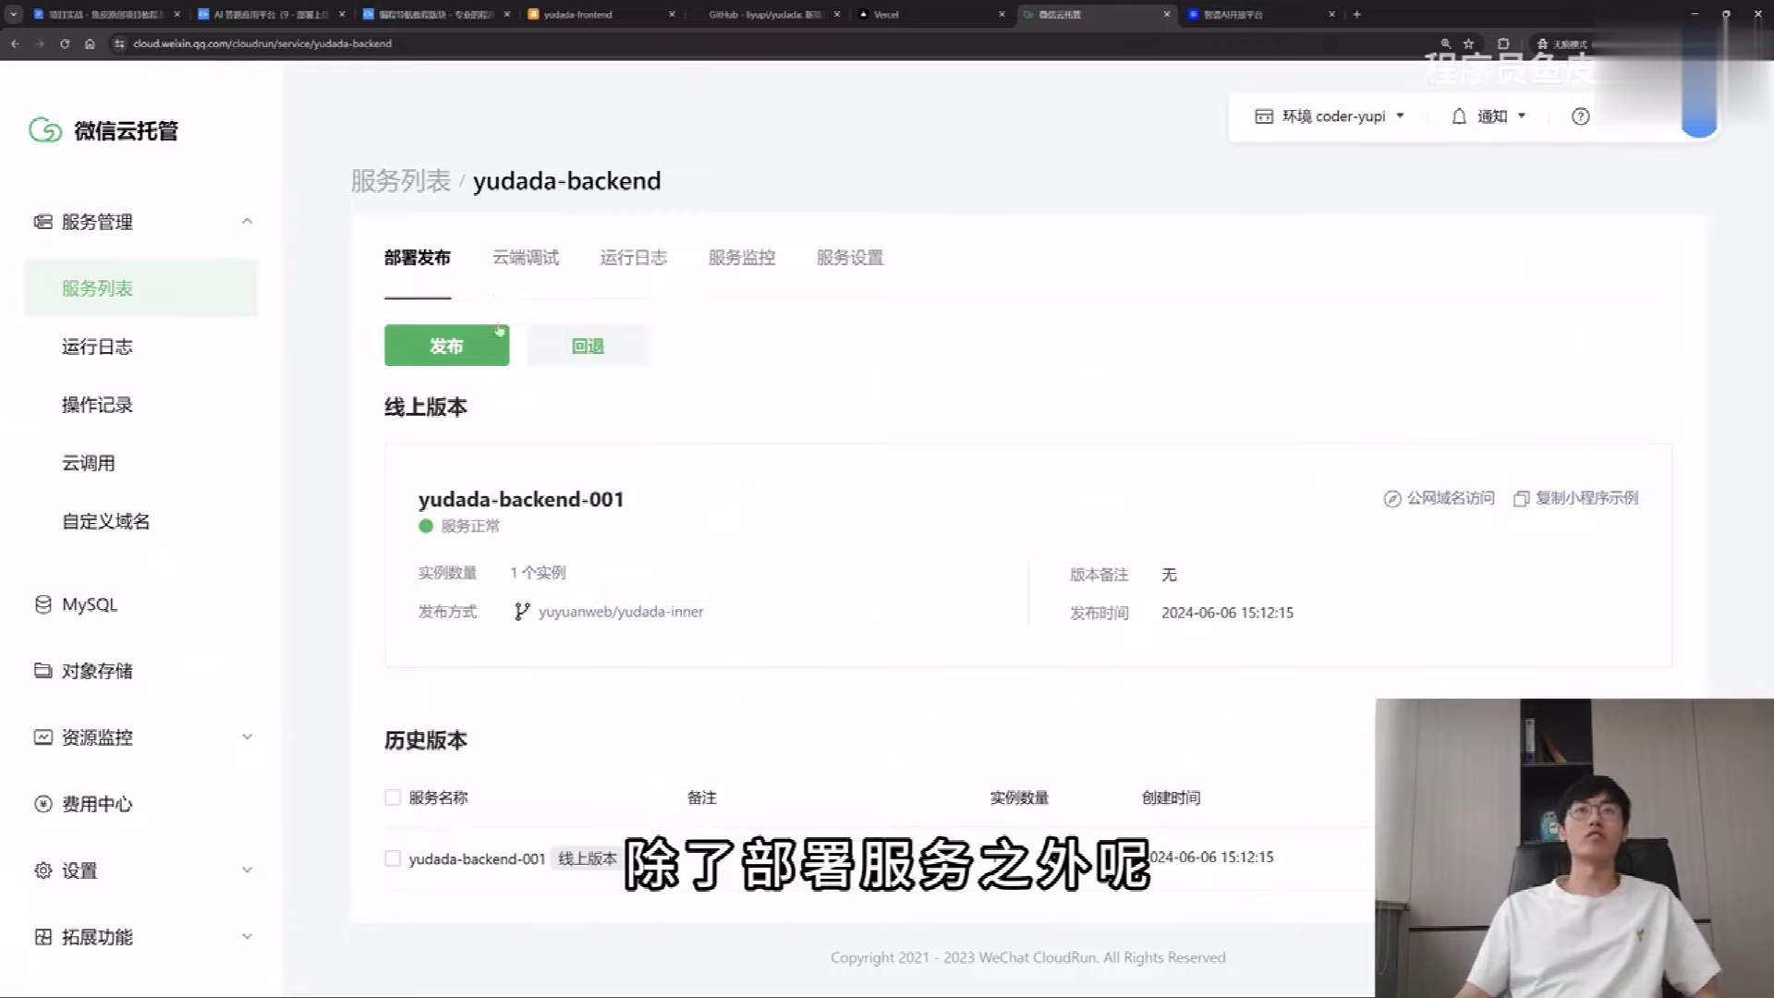
# Step: Look at the 云端调试 and 运行日志 pages of the yudada-backend service
pyautogui.click(533, 262)
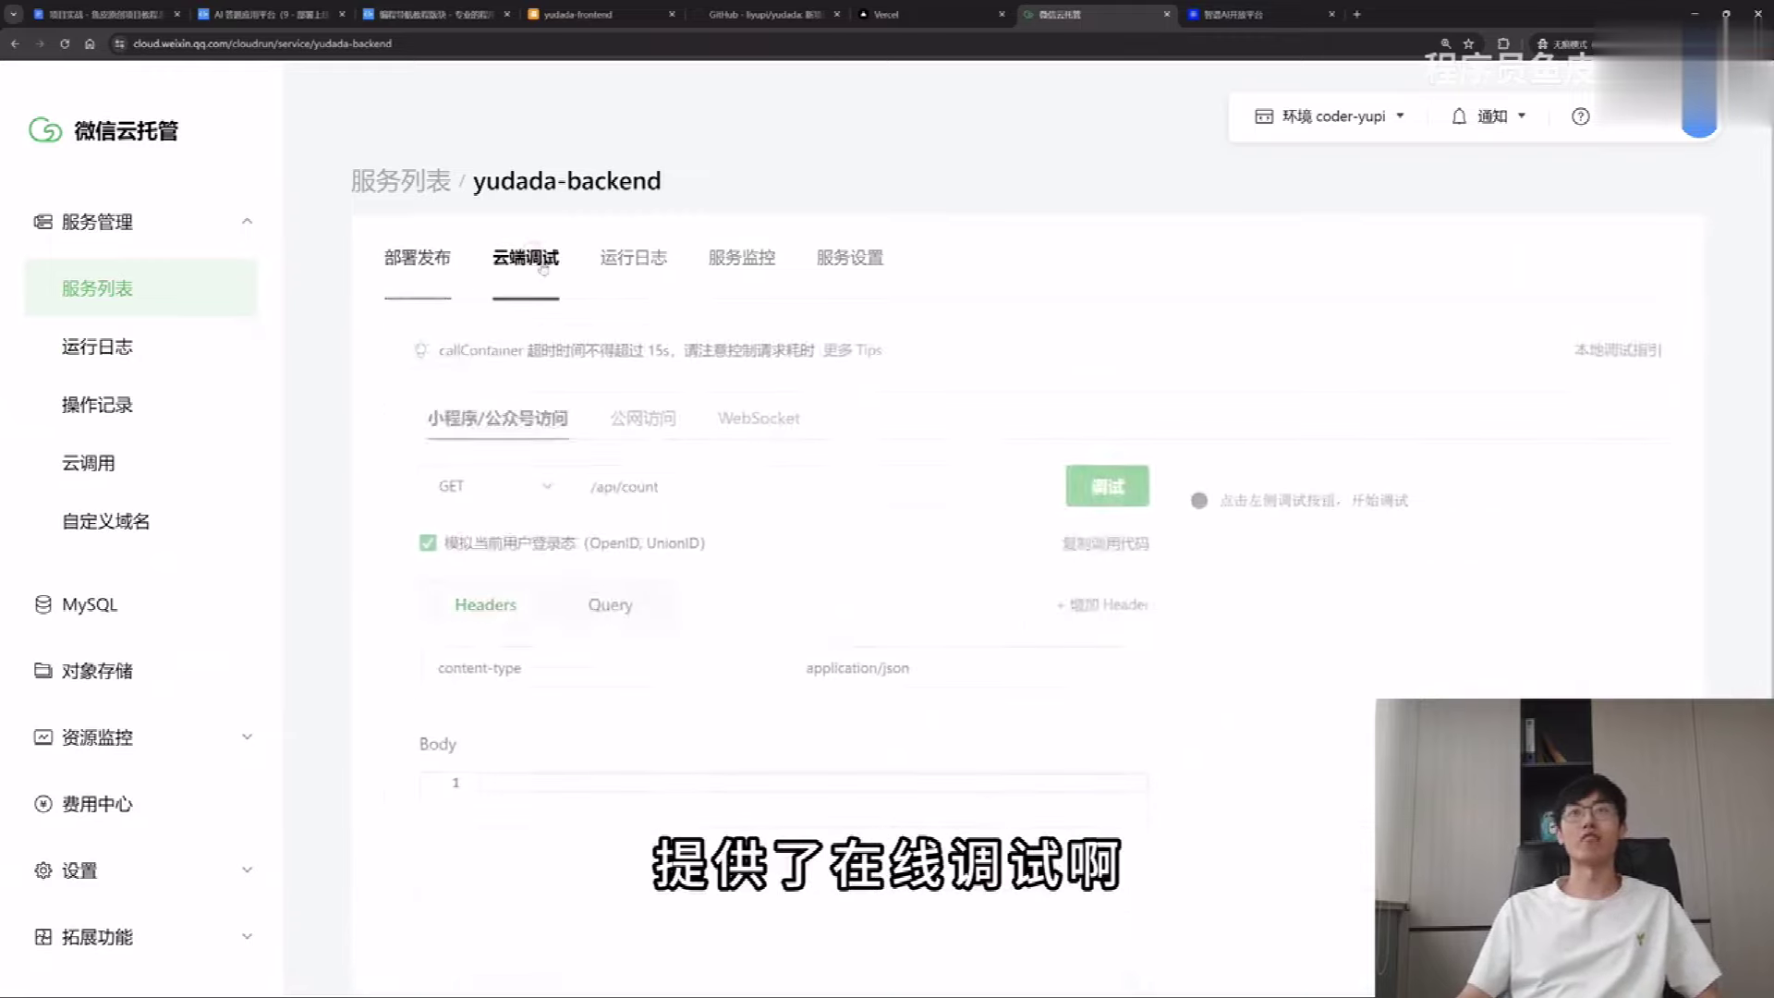
pyautogui.click(638, 268)
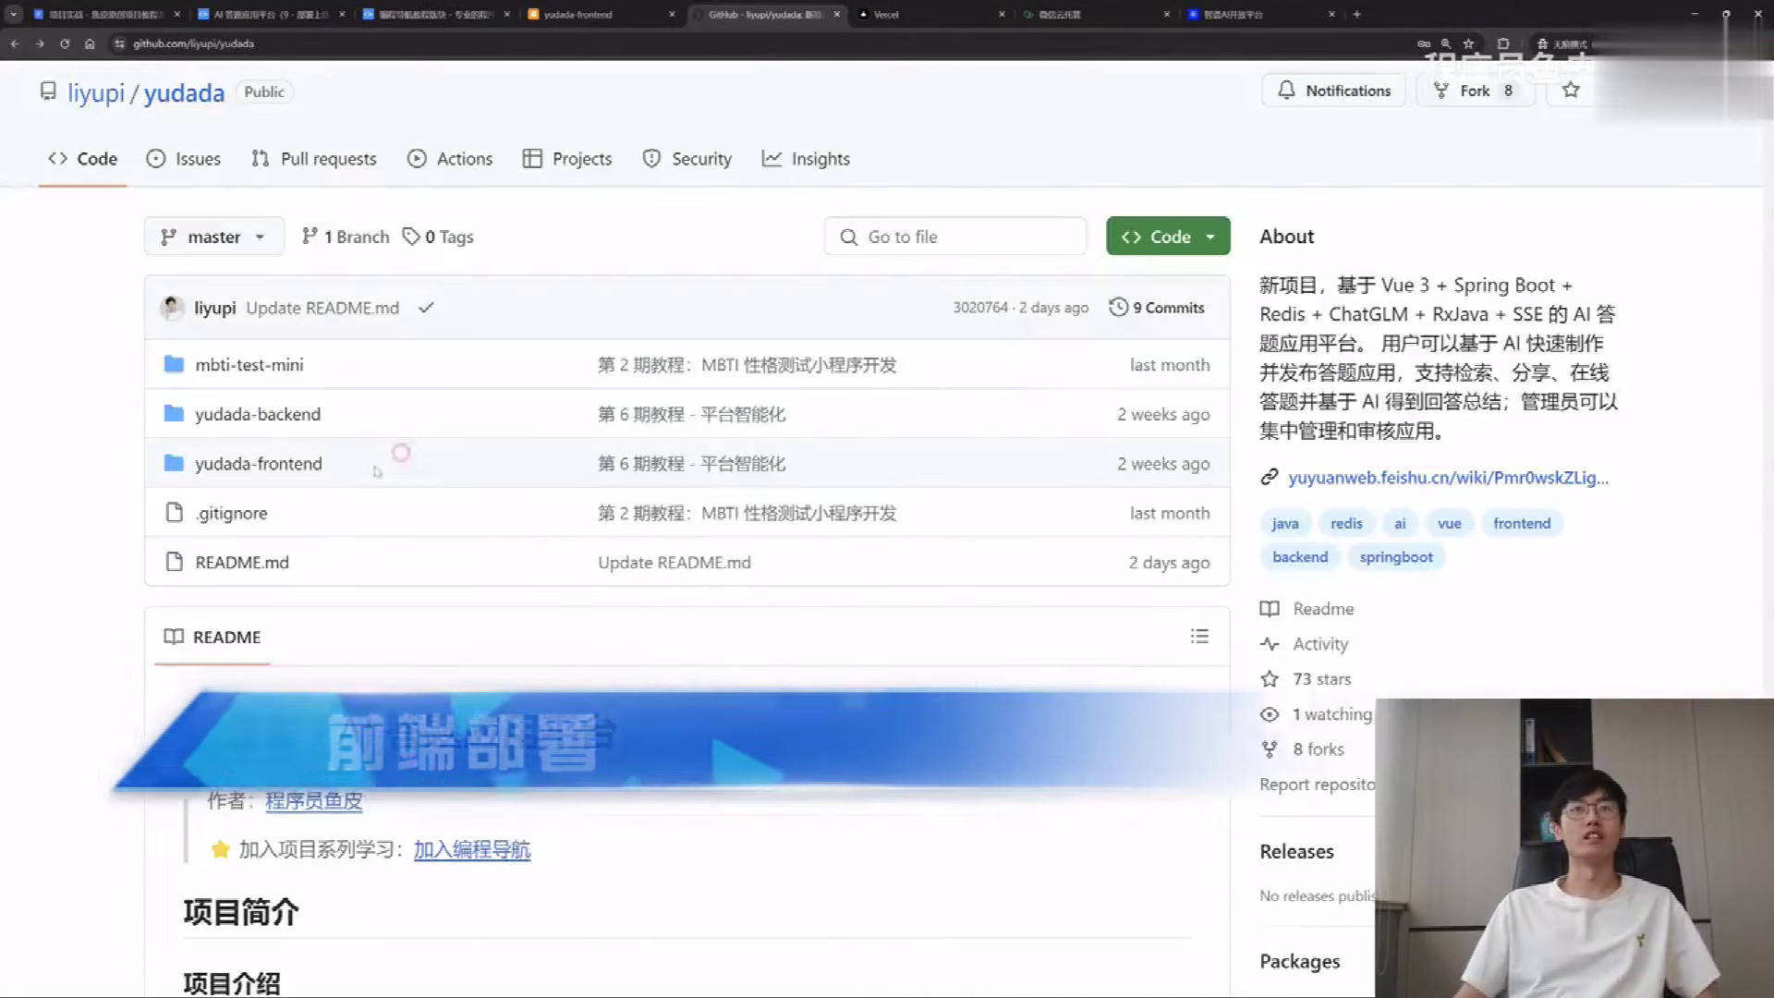
# Step: Open request.ts in the yudada-frontend project and review its isDev environment check
pyautogui.tripleClick(261, 473)
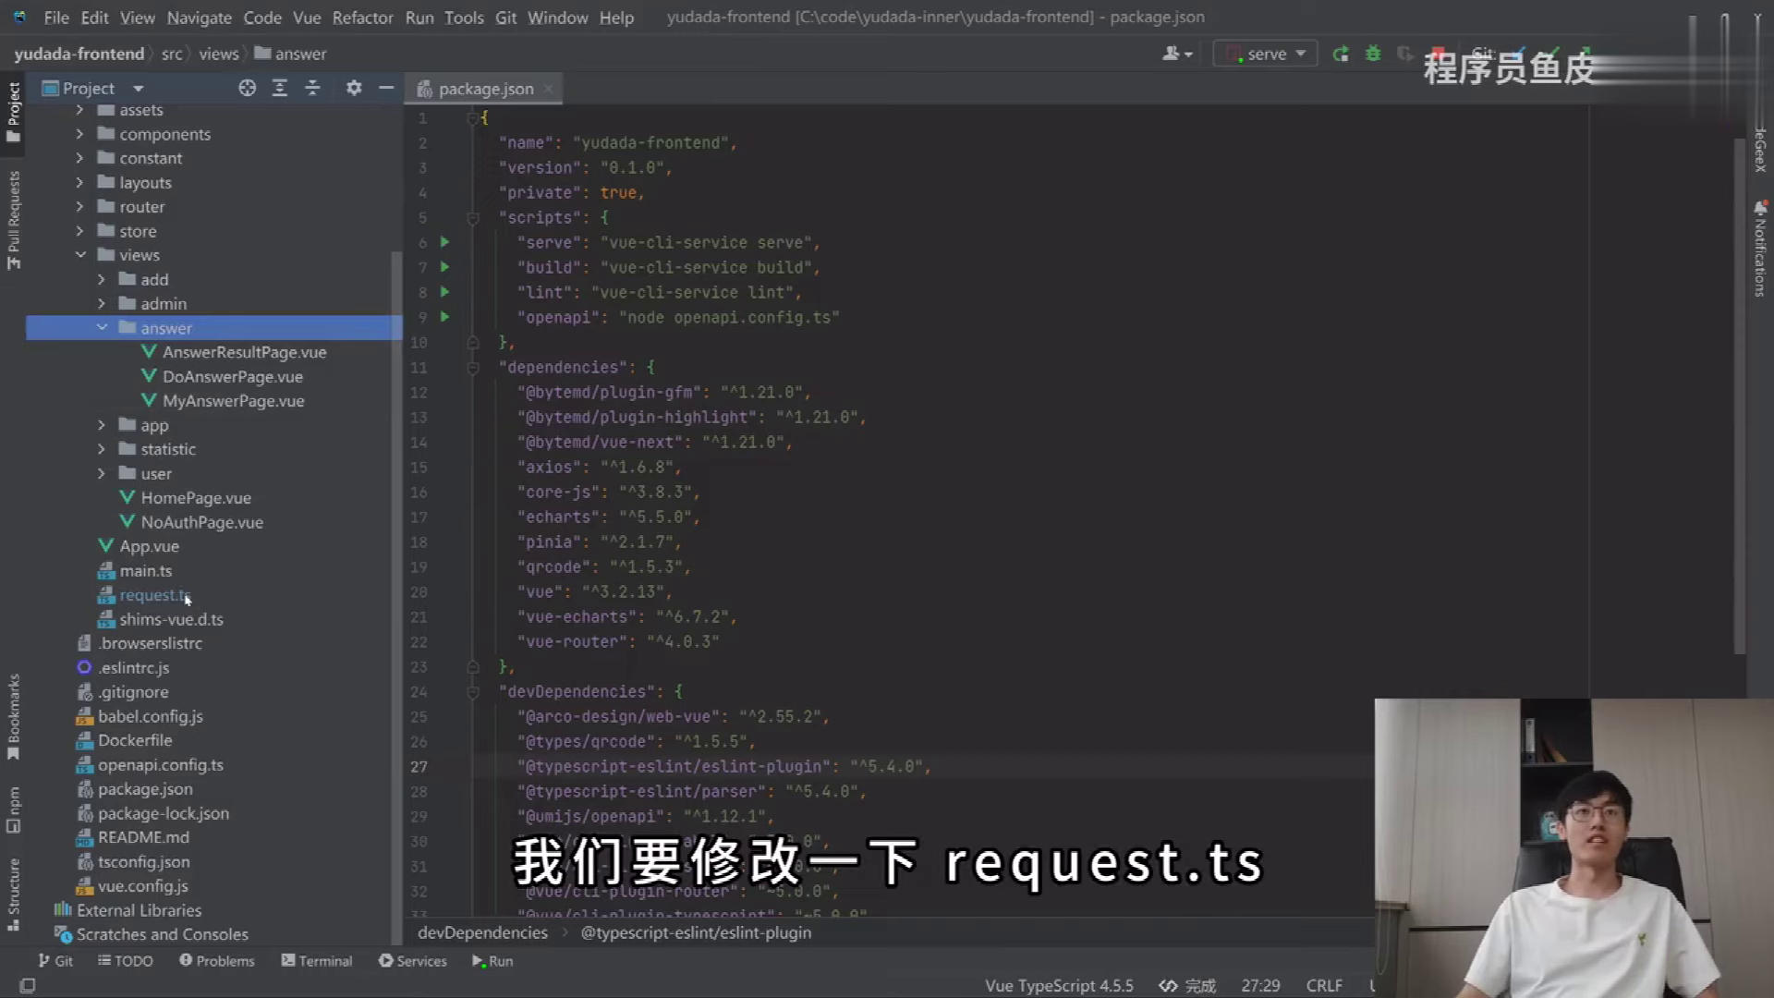
pyautogui.doubleClick(156, 595)
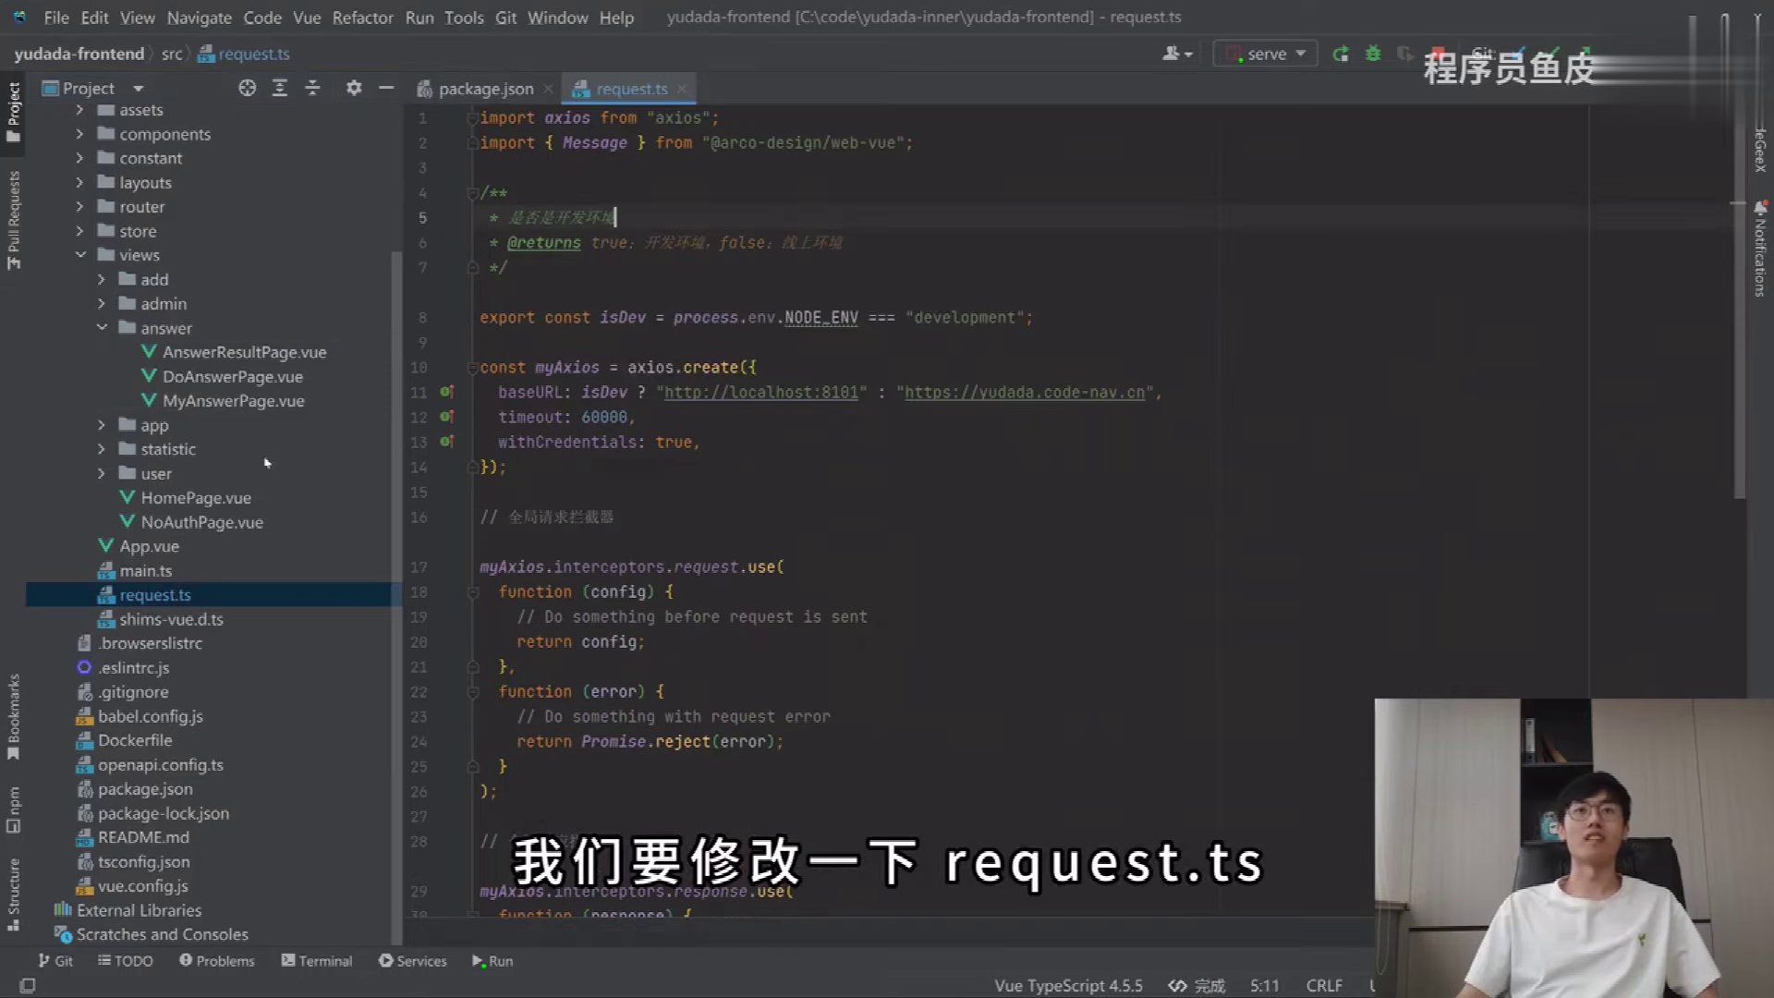
pyautogui.click(649, 319)
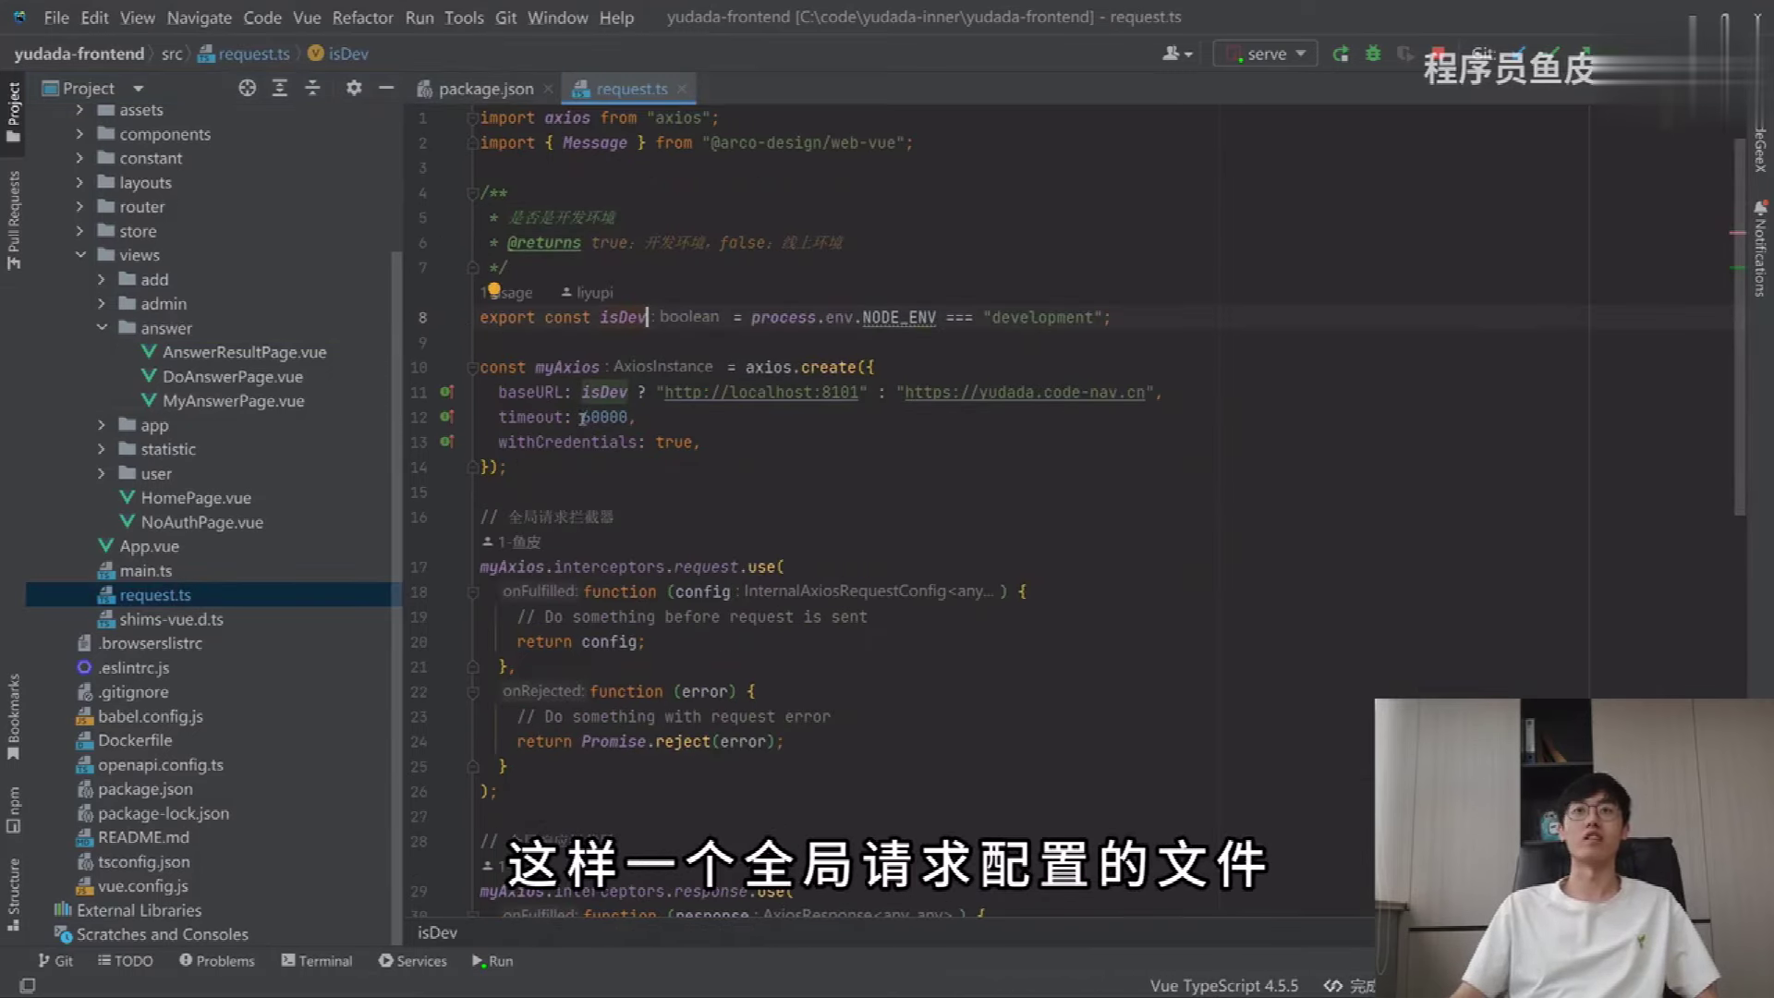
pyautogui.moveTo(598, 317); pyautogui.dragTo(937, 317)
pyautogui.click(738, 318)
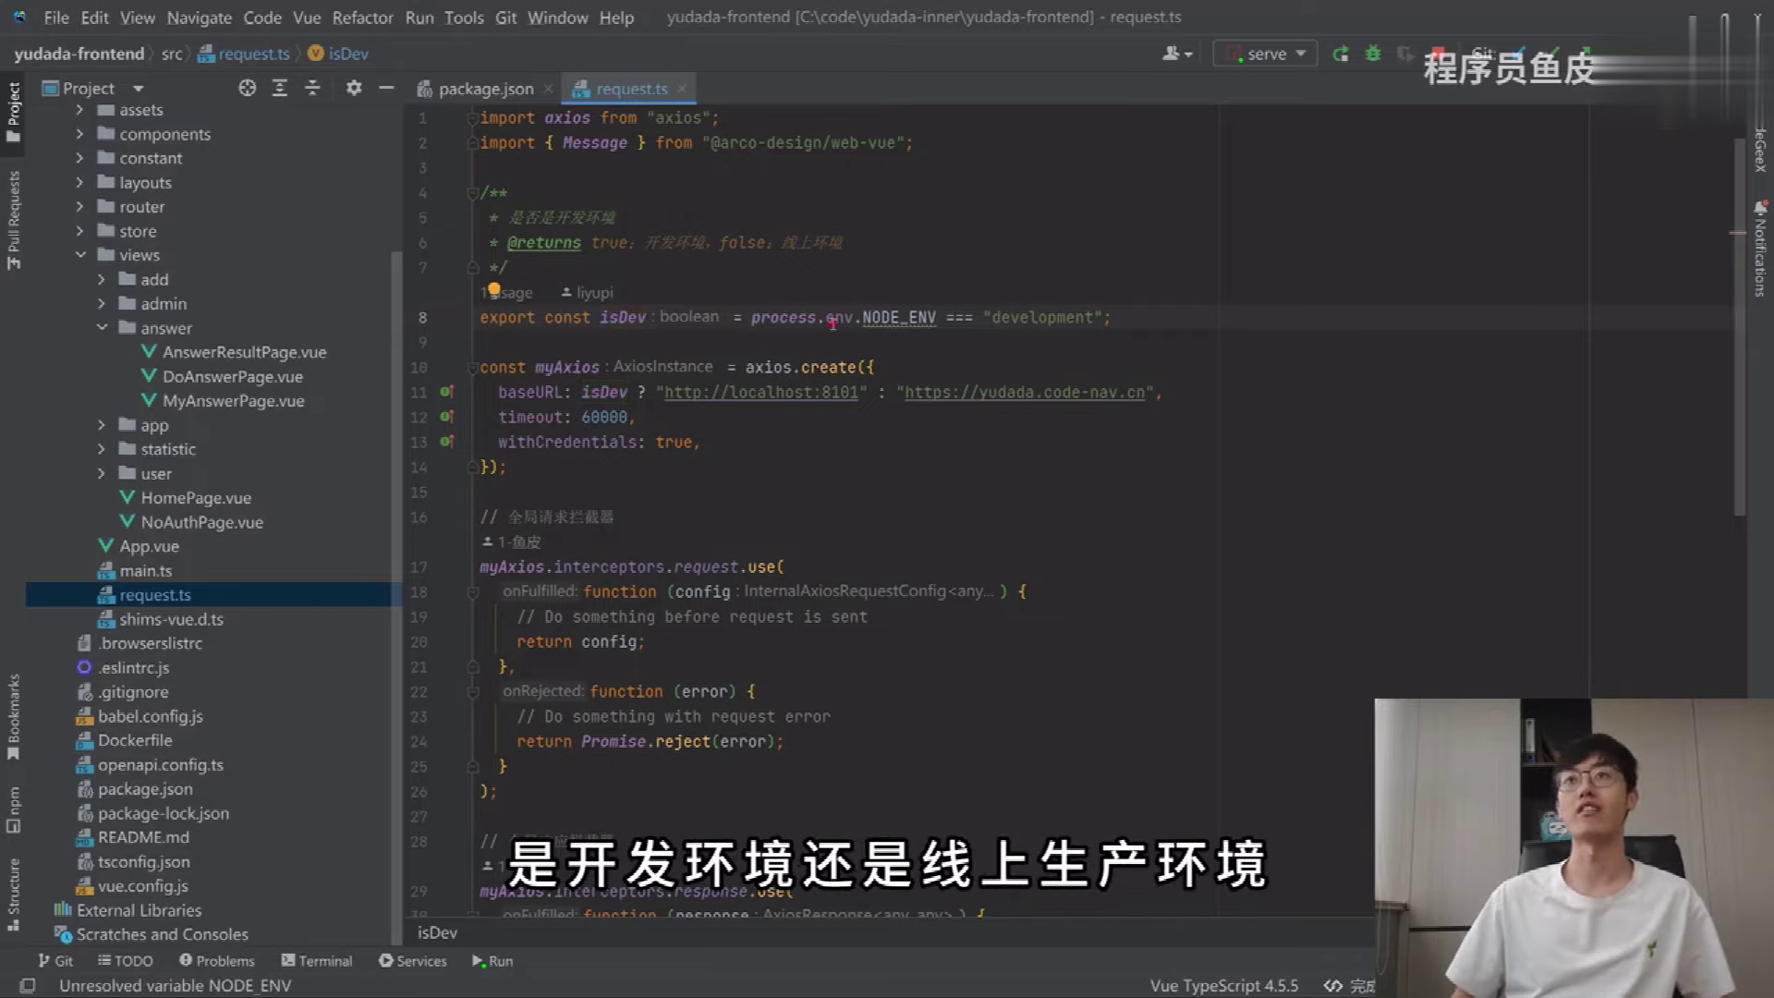
pyautogui.moveTo(752, 317); pyautogui.dragTo(1106, 317)
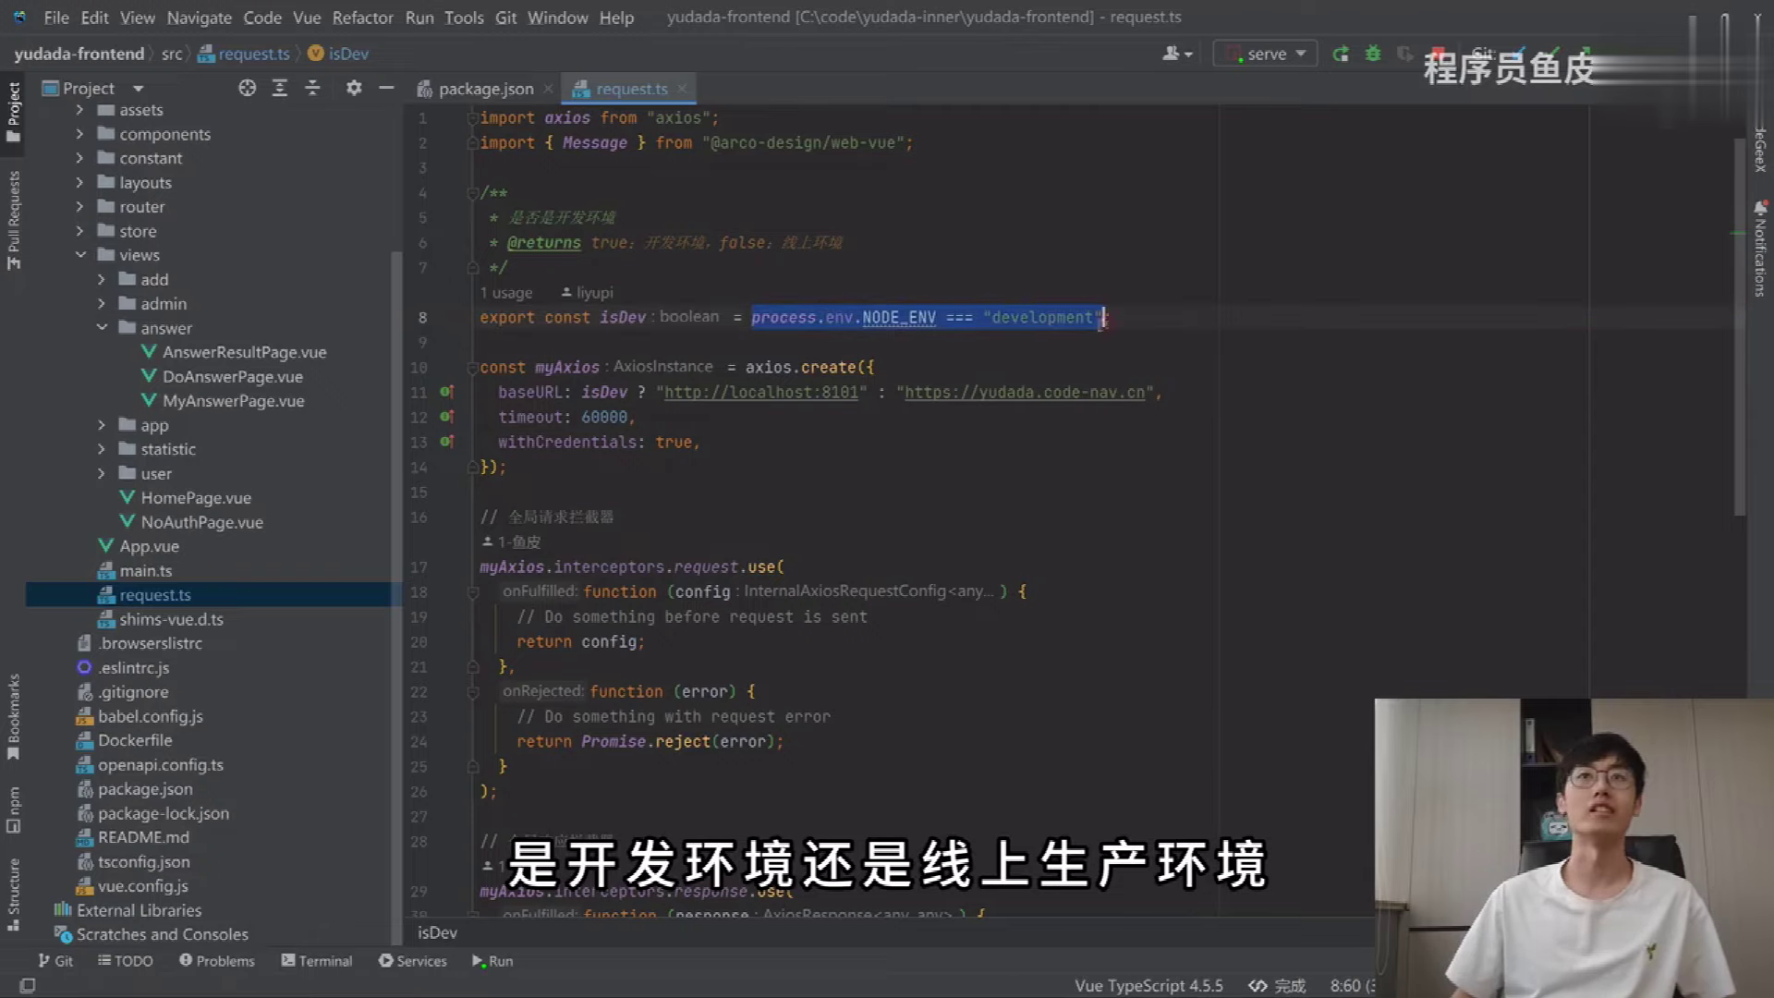
# Step: Replace the production baseURL in request.ts with the deployed backend's public address, and push it with the commit message "update 更新后端地址"
pyautogui.click(871, 392)
pyautogui.moveTo(903, 391); pyautogui.dragTo(1153, 392)
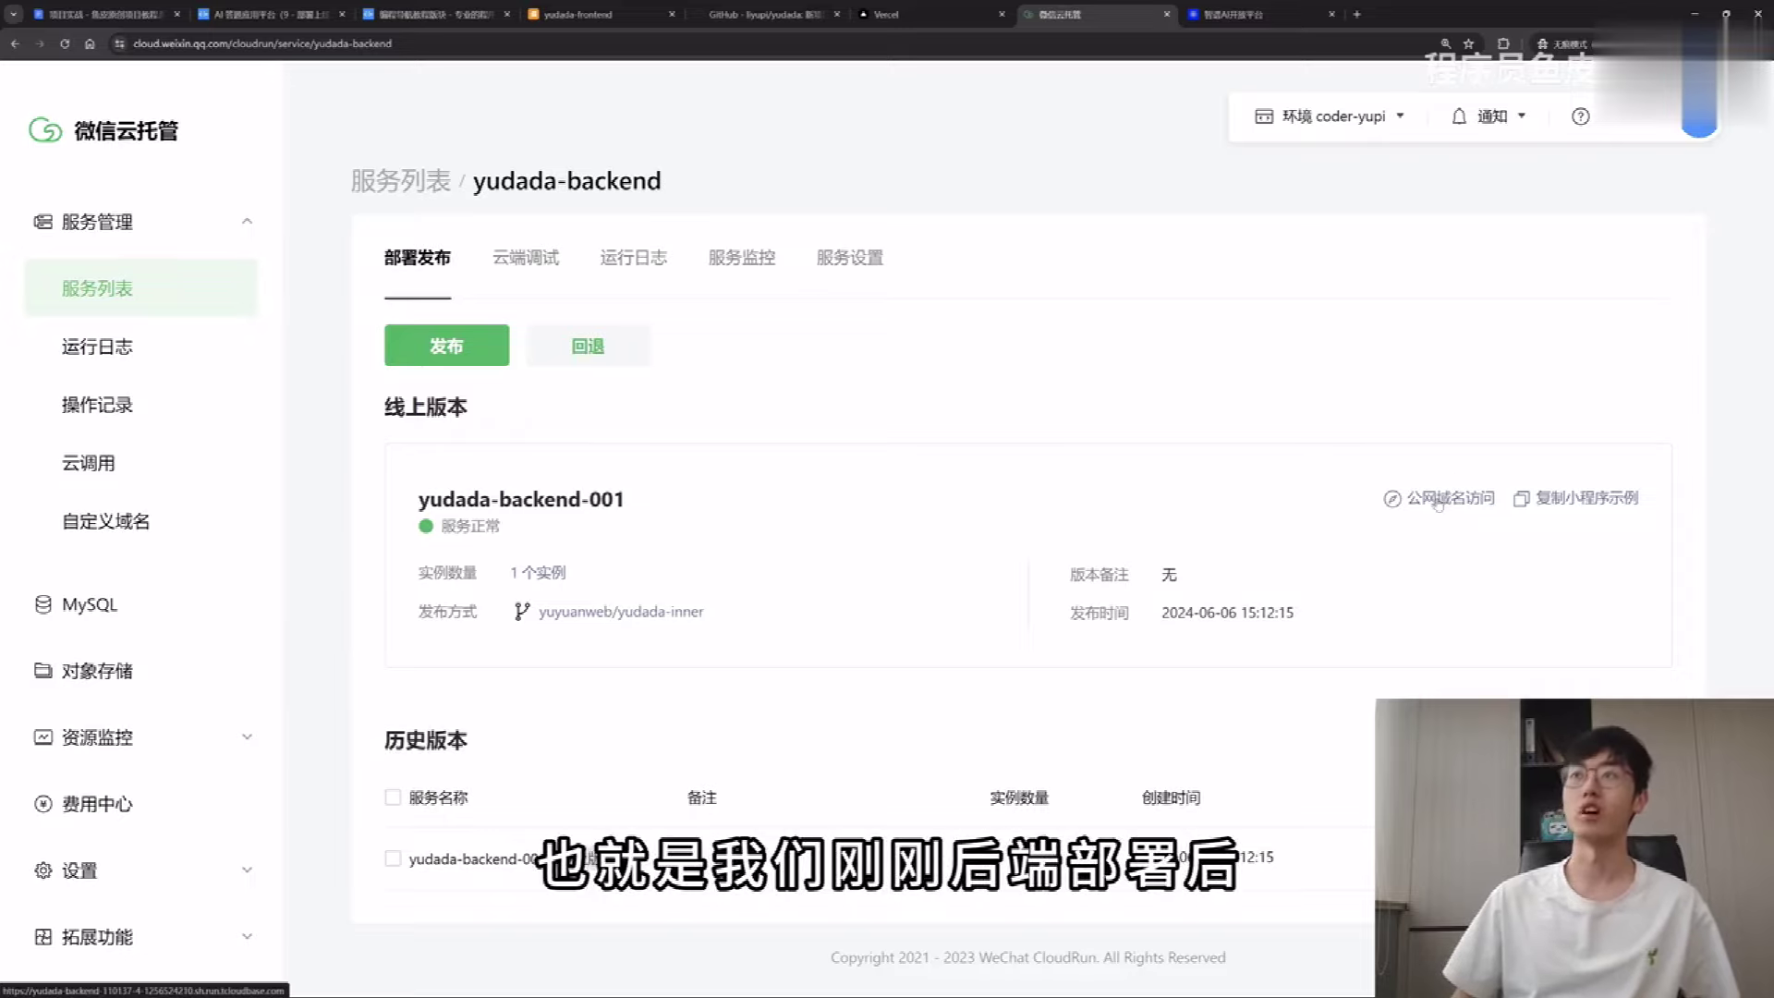
pyautogui.click(1438, 504)
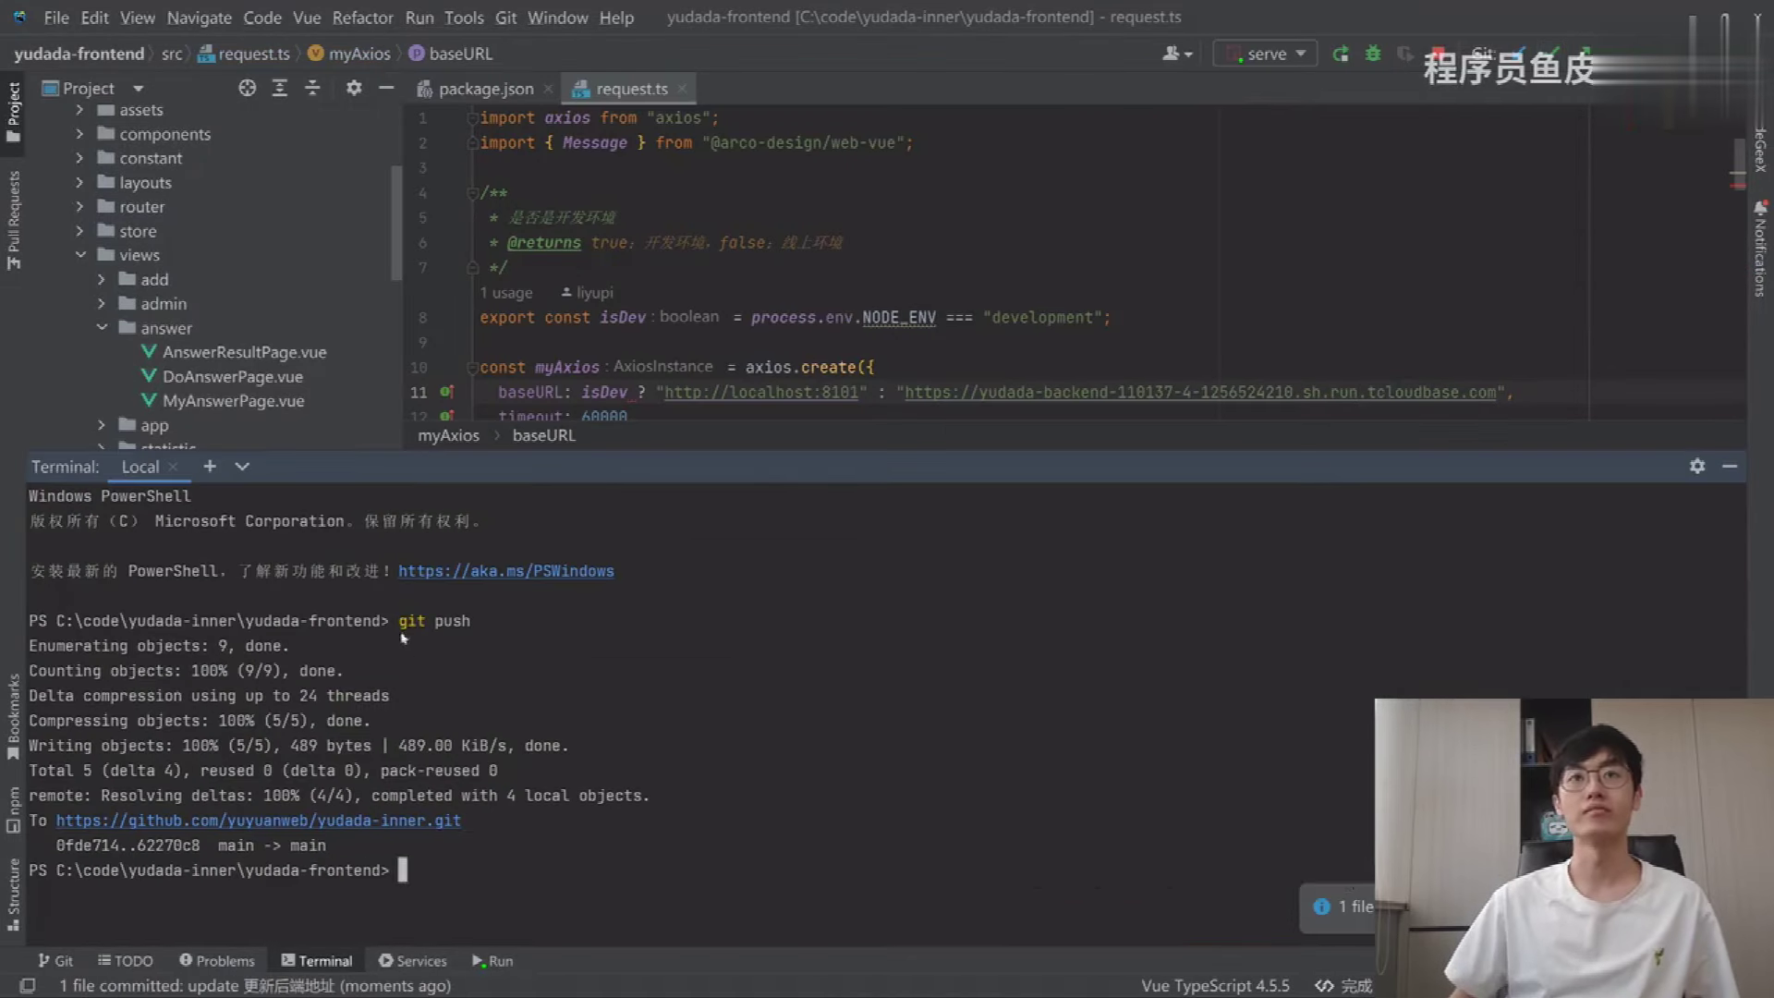
pyautogui.moveTo(478, 635); pyautogui.dragTo(510, 797)
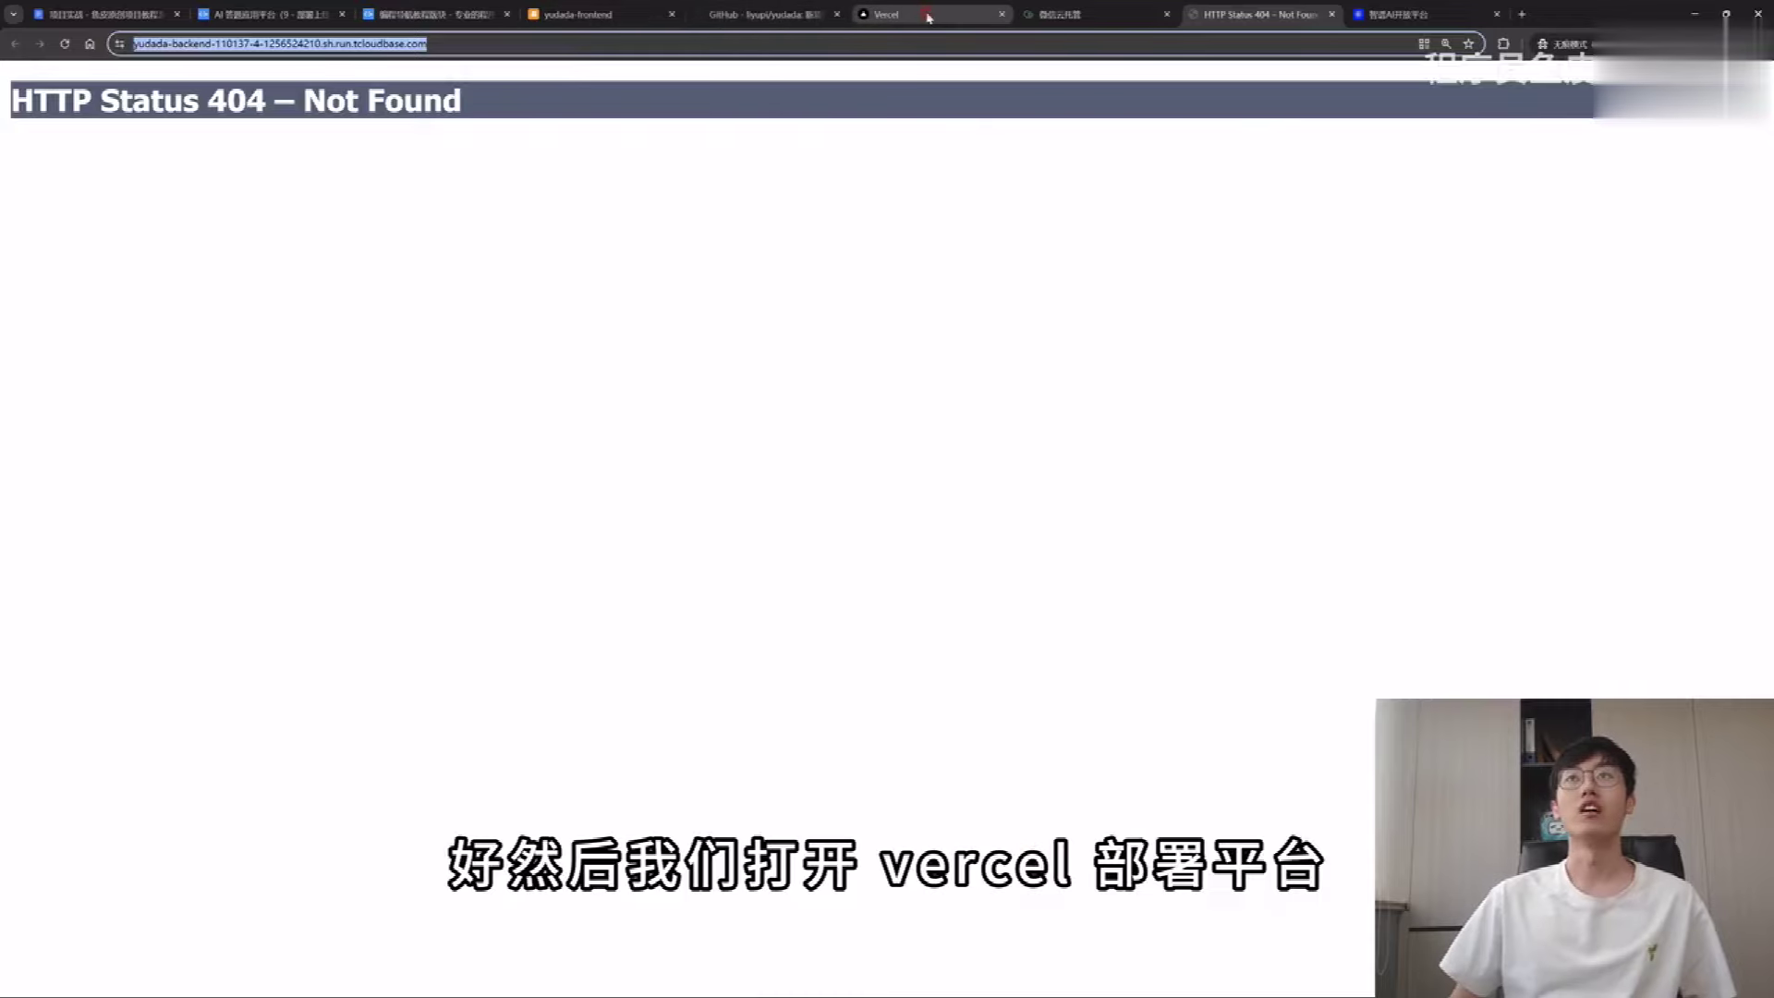
# Step: Switch to Vercel and import the yudada-inner Git repository as a new project
pyautogui.click(928, 17)
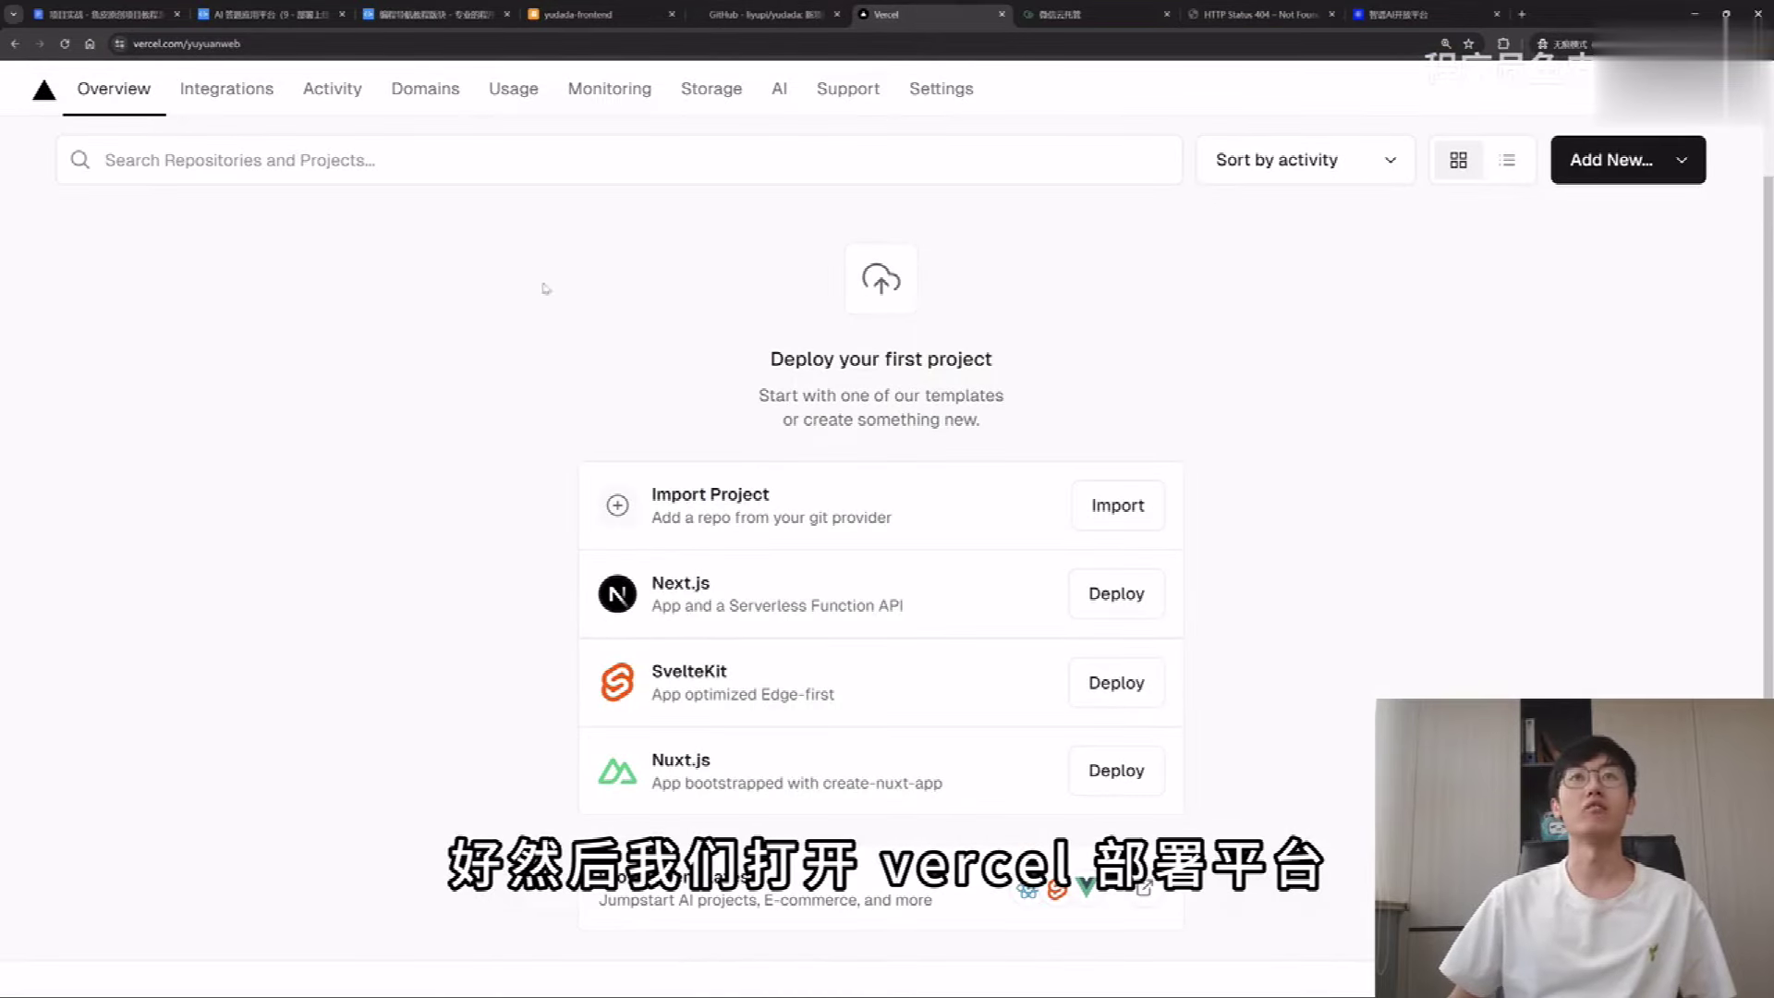
pyautogui.tripleClick(725, 493)
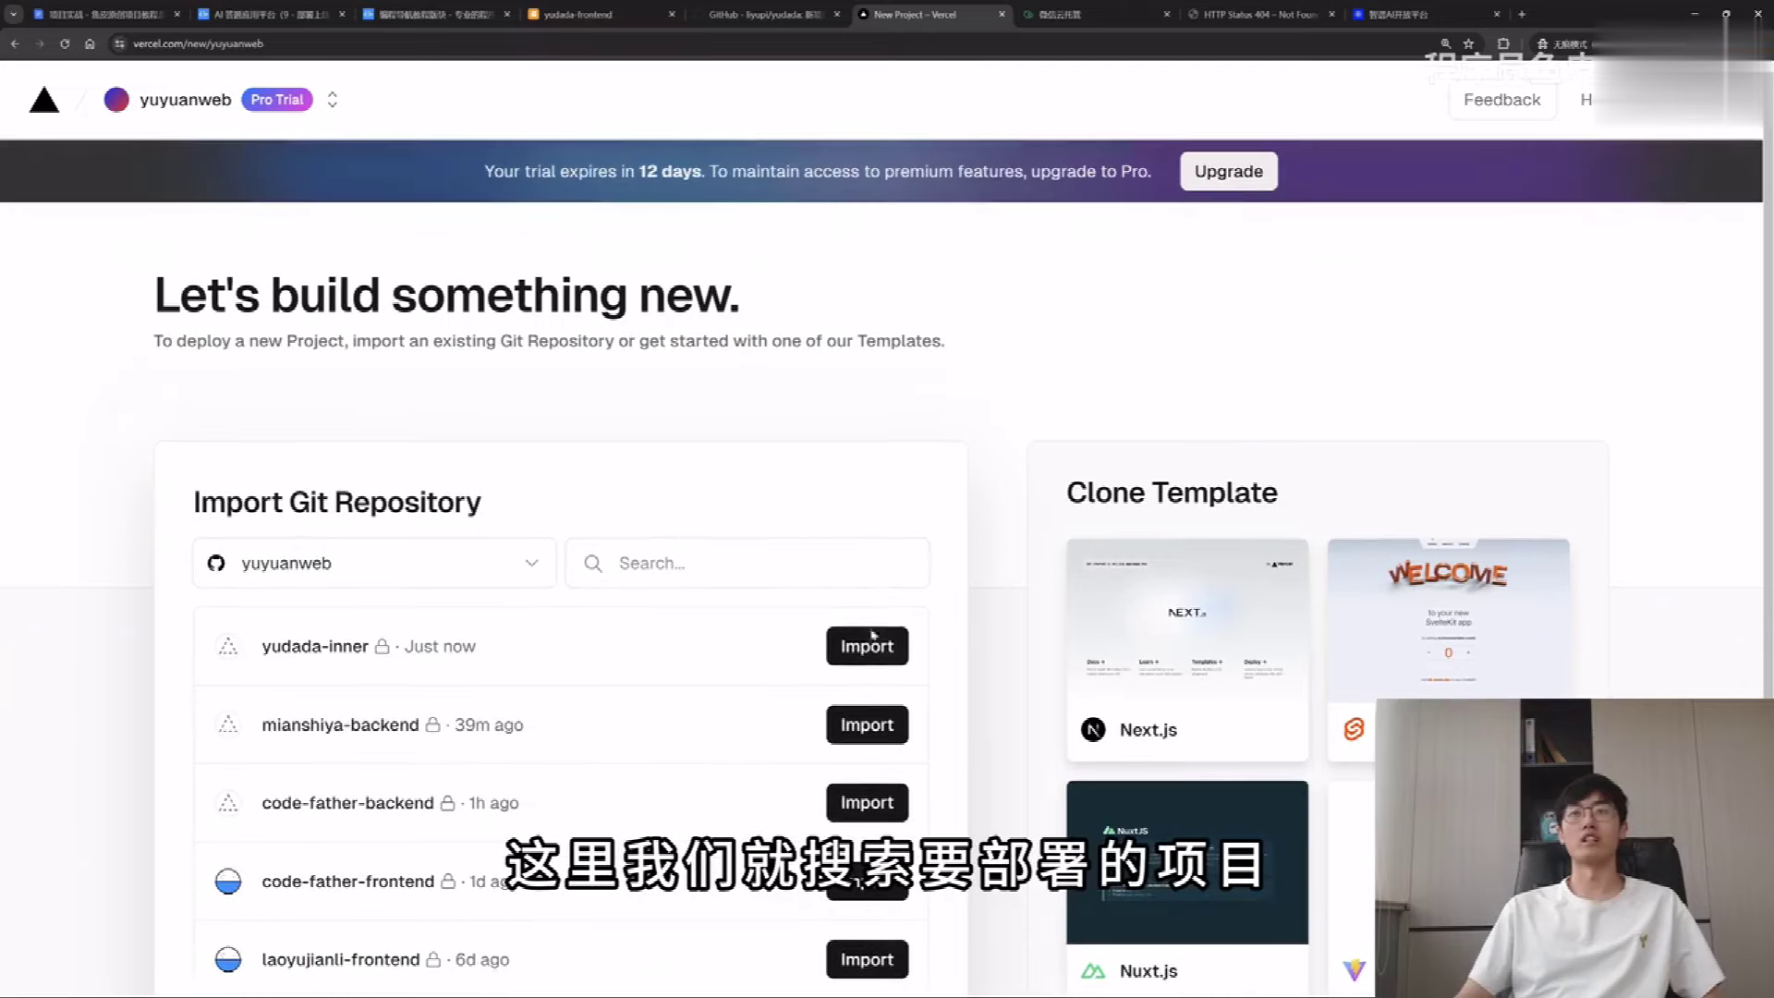
pyautogui.click(857, 651)
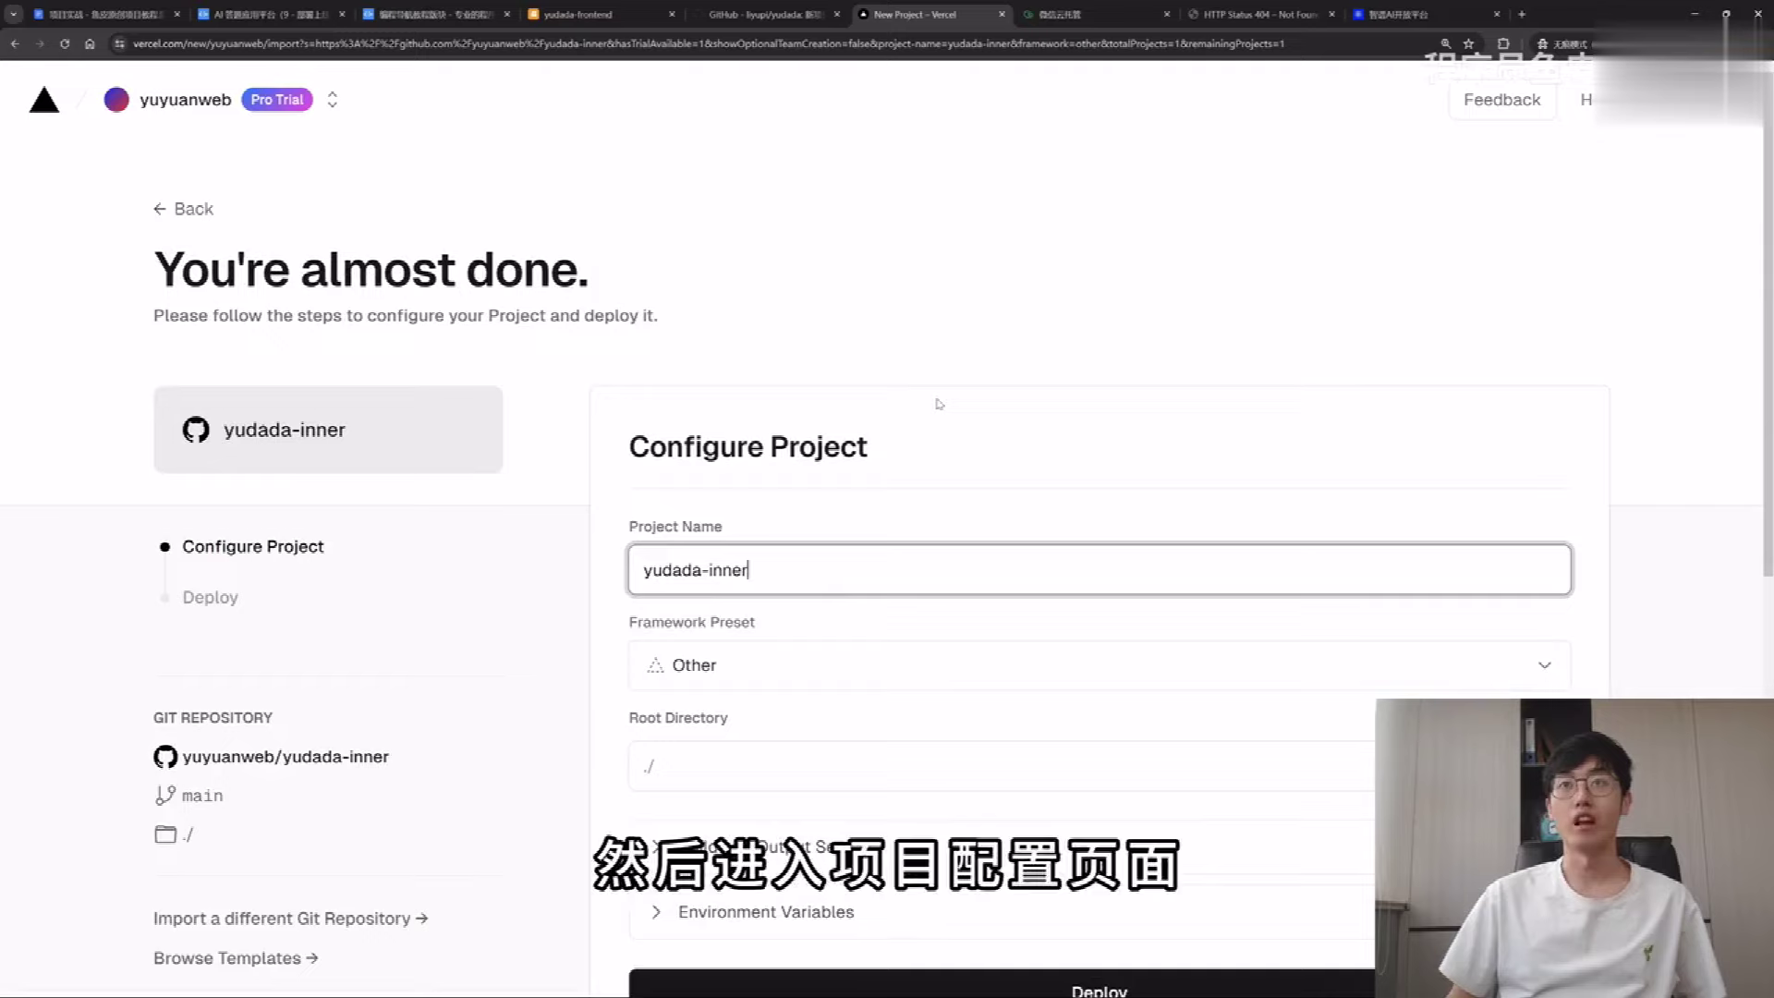
# Step: Set the project's root directory to yudada-frontend
pyautogui.scroll(-2, 920, 406)
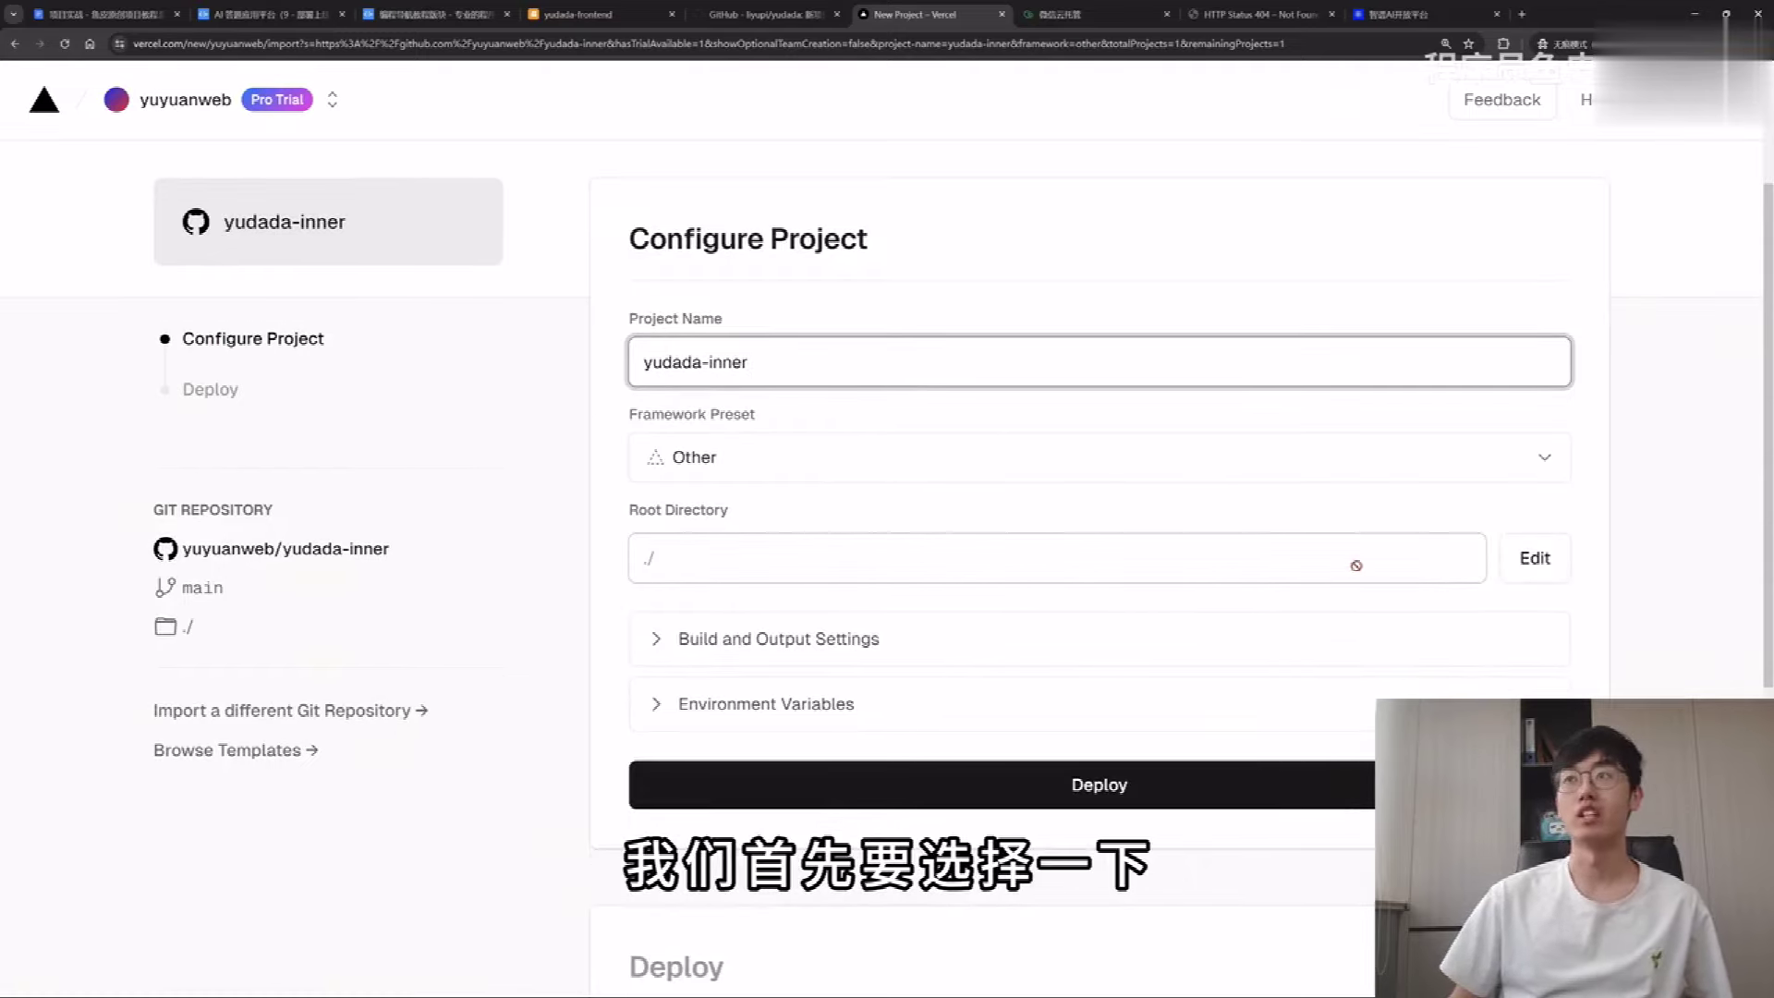
pyautogui.scroll(-2, 1100, 555)
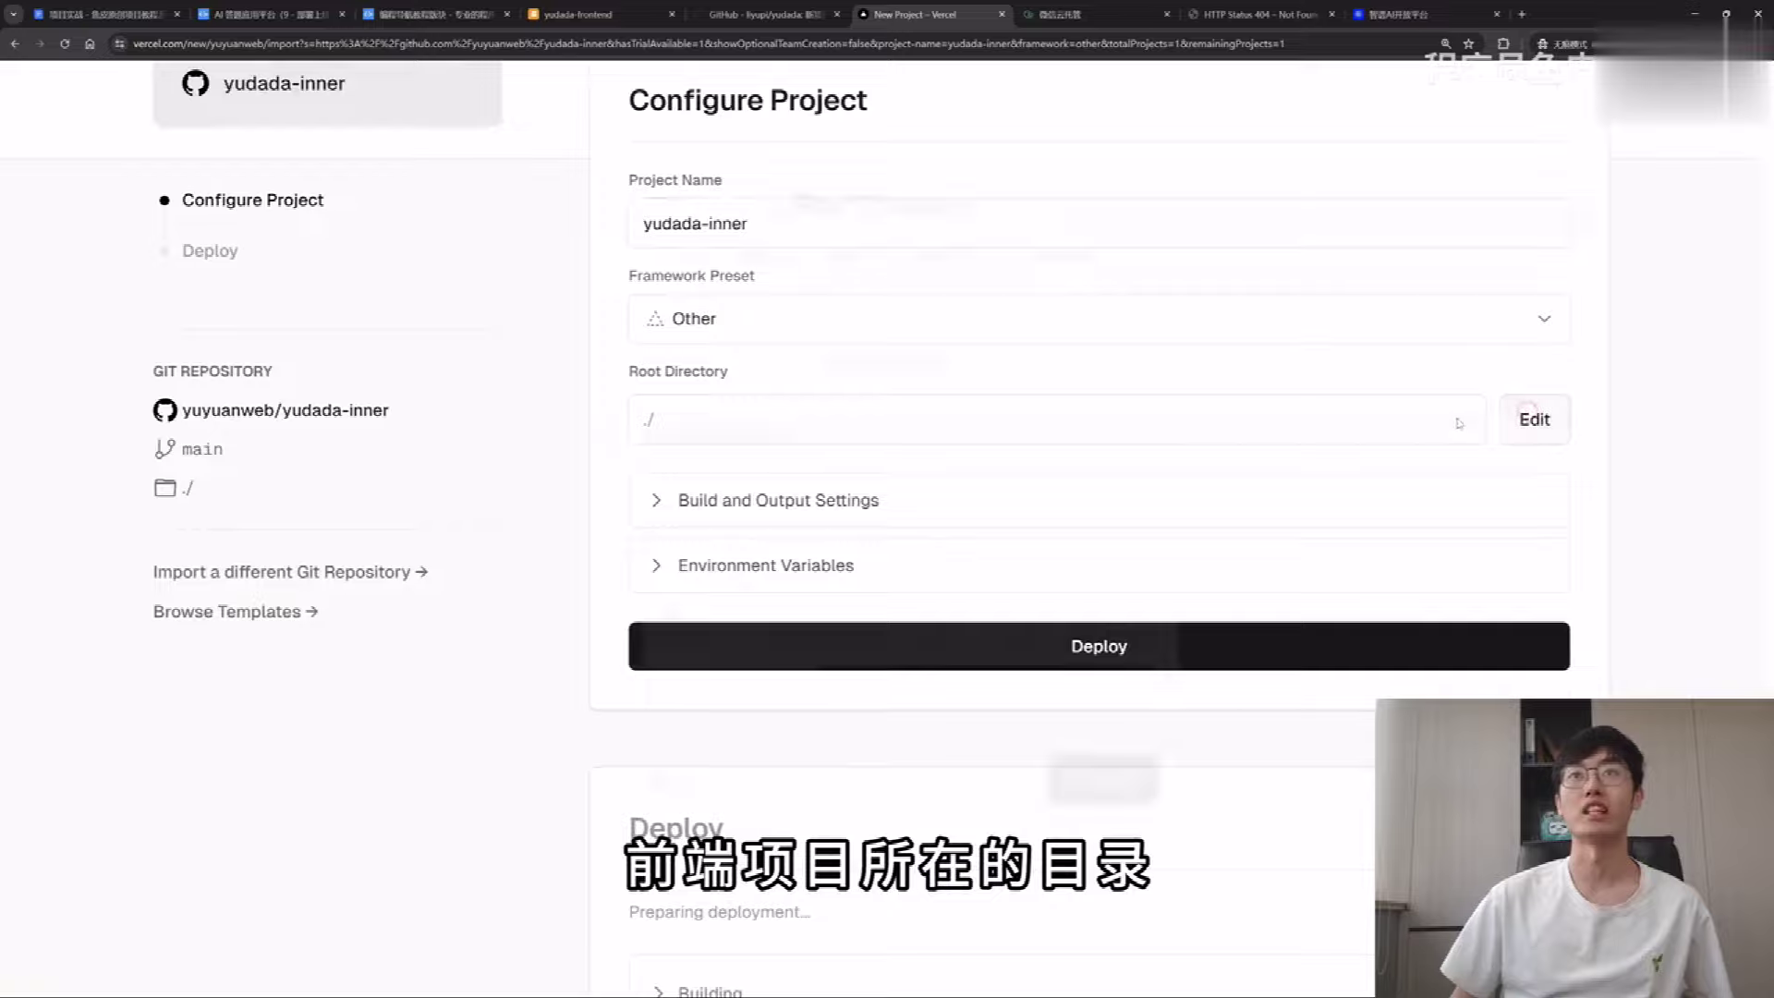
pyautogui.click(1532, 419)
pyautogui.click(708, 660)
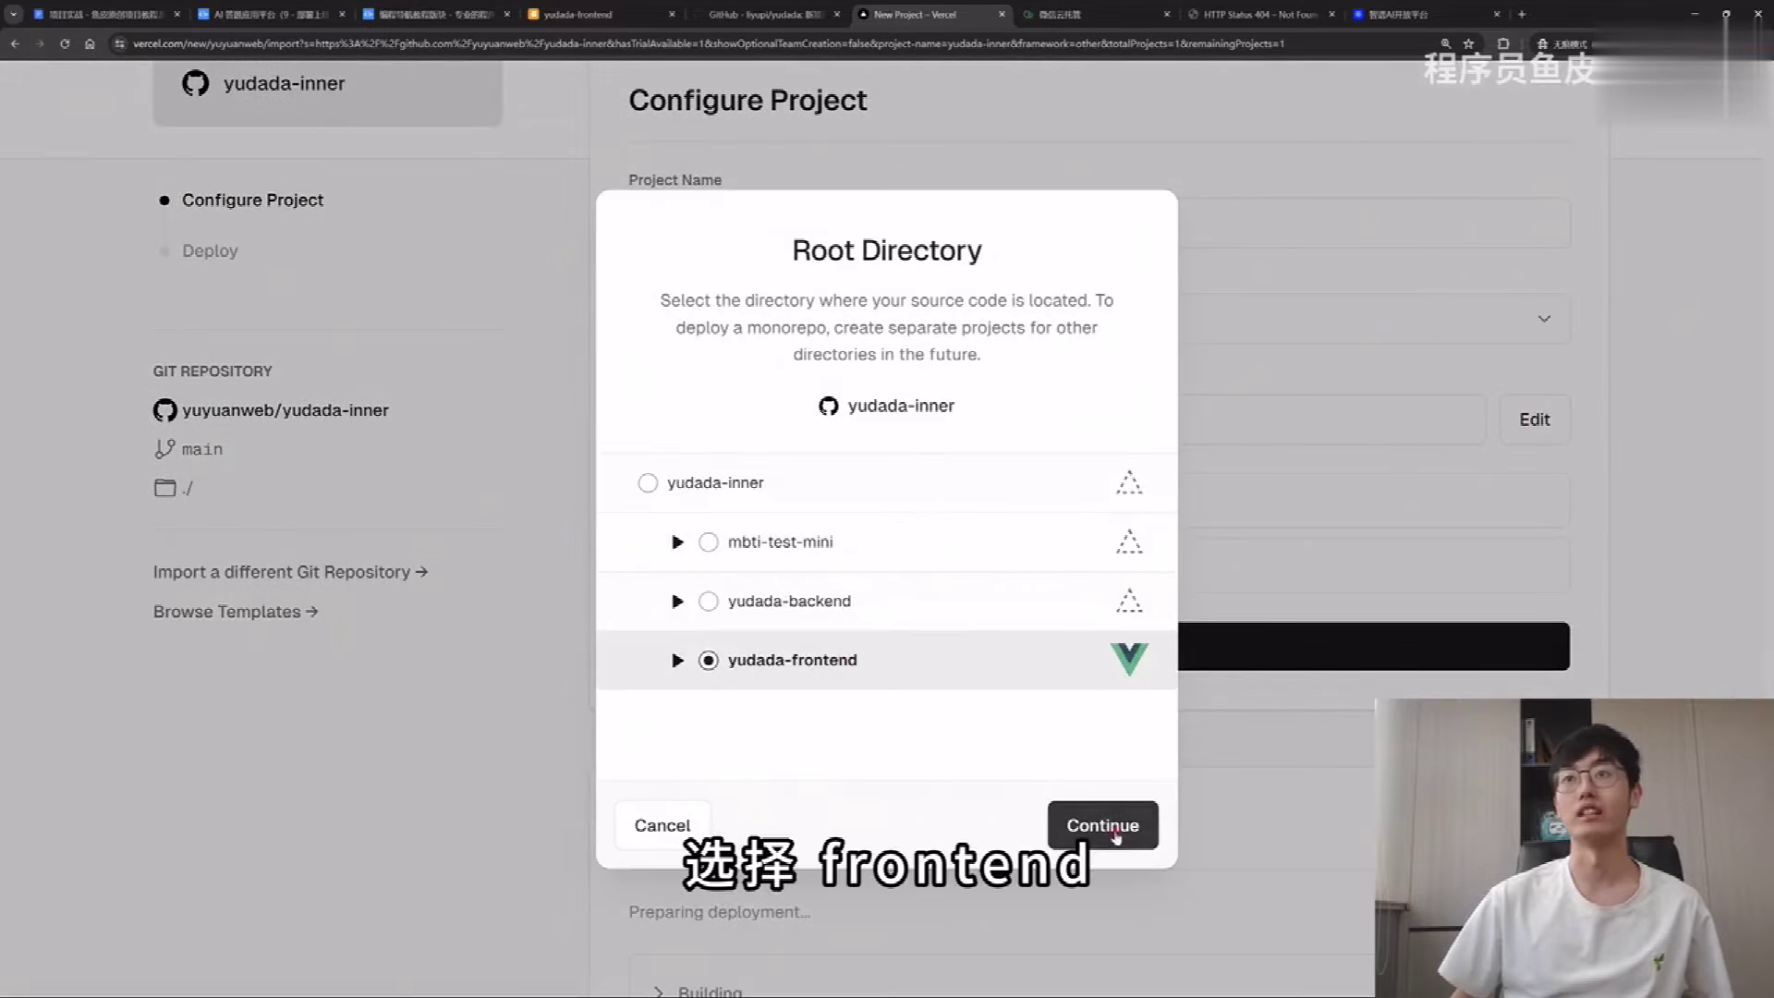
pyautogui.click(1109, 832)
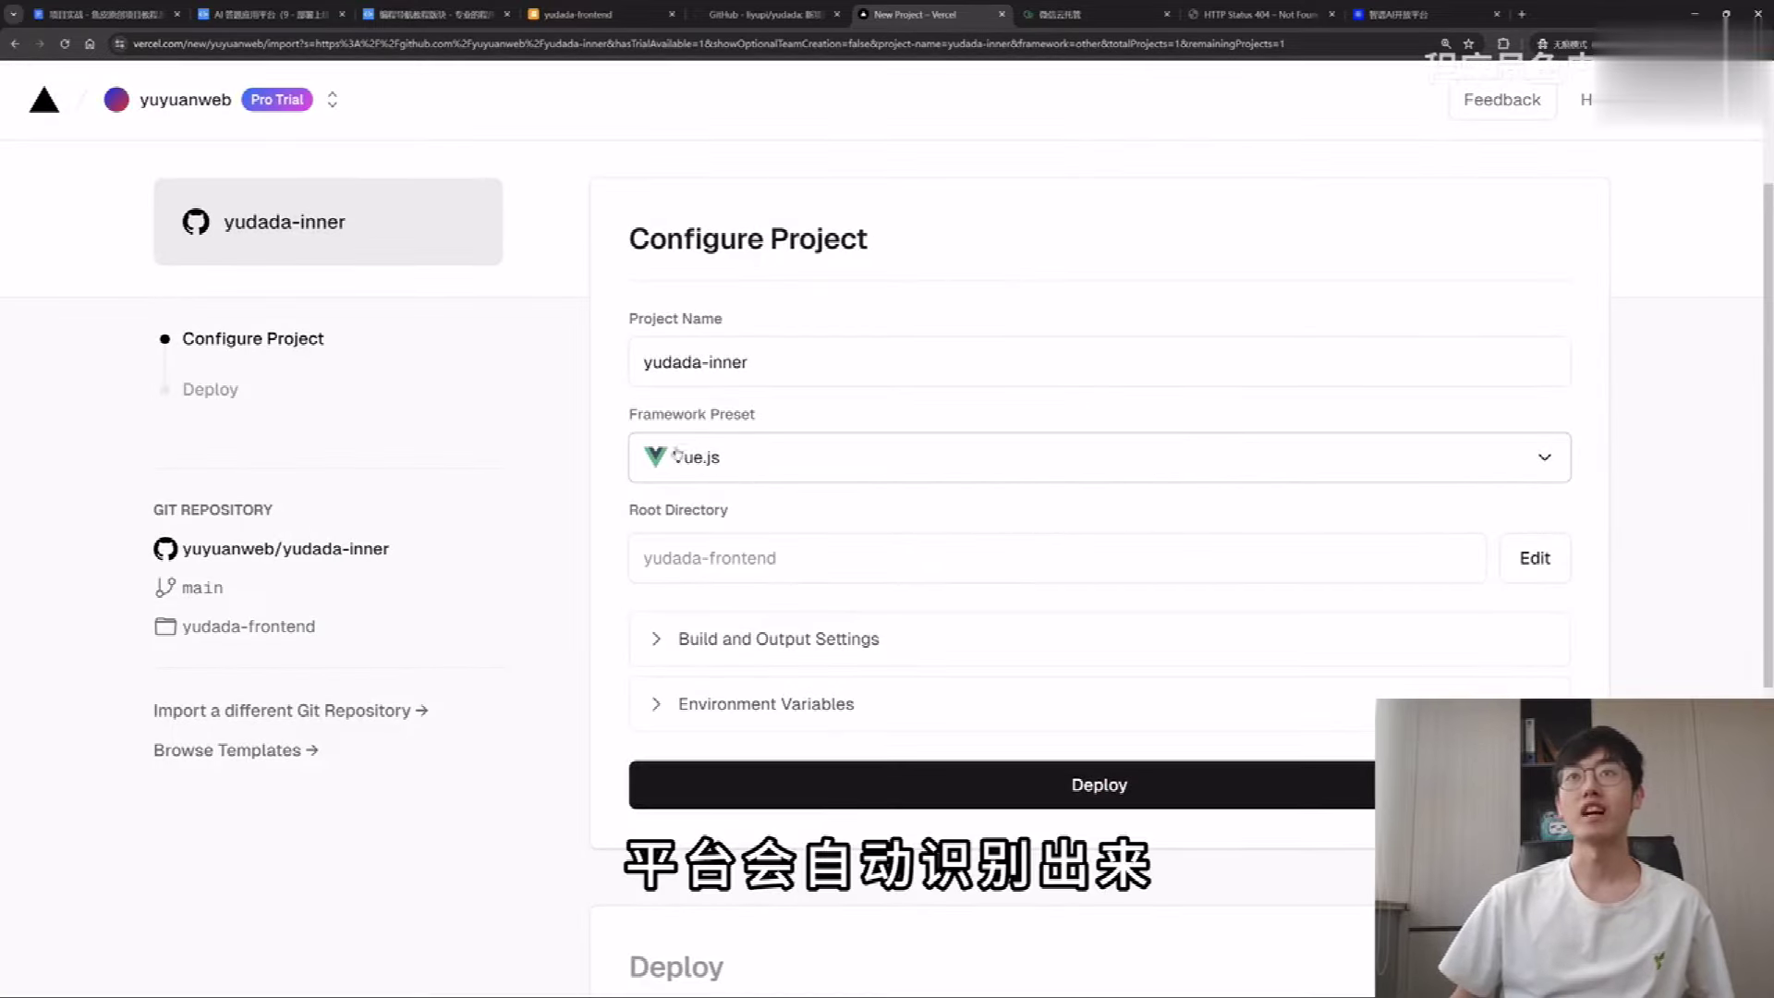
# Step: Review the default Build and Output Settings, collapse them, and deploy the yudada-inner project
pyautogui.click(658, 640)
pyautogui.scroll(-2, 660, 601)
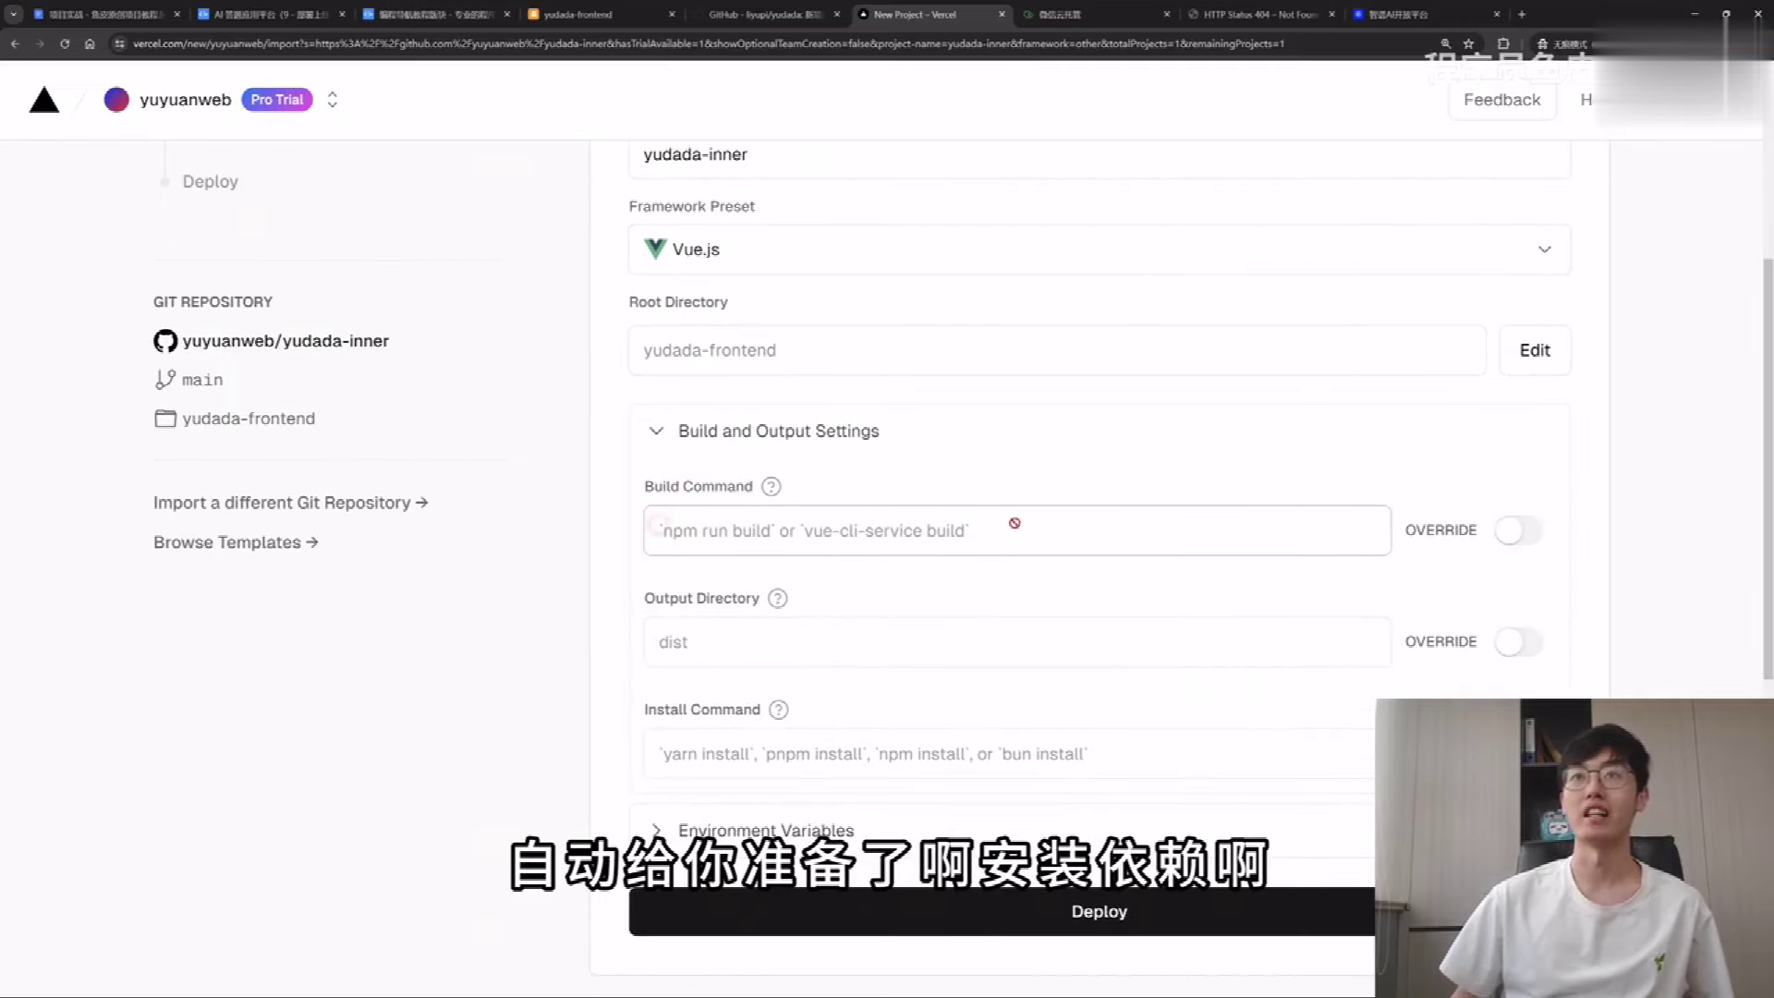
pyautogui.click(660, 432)
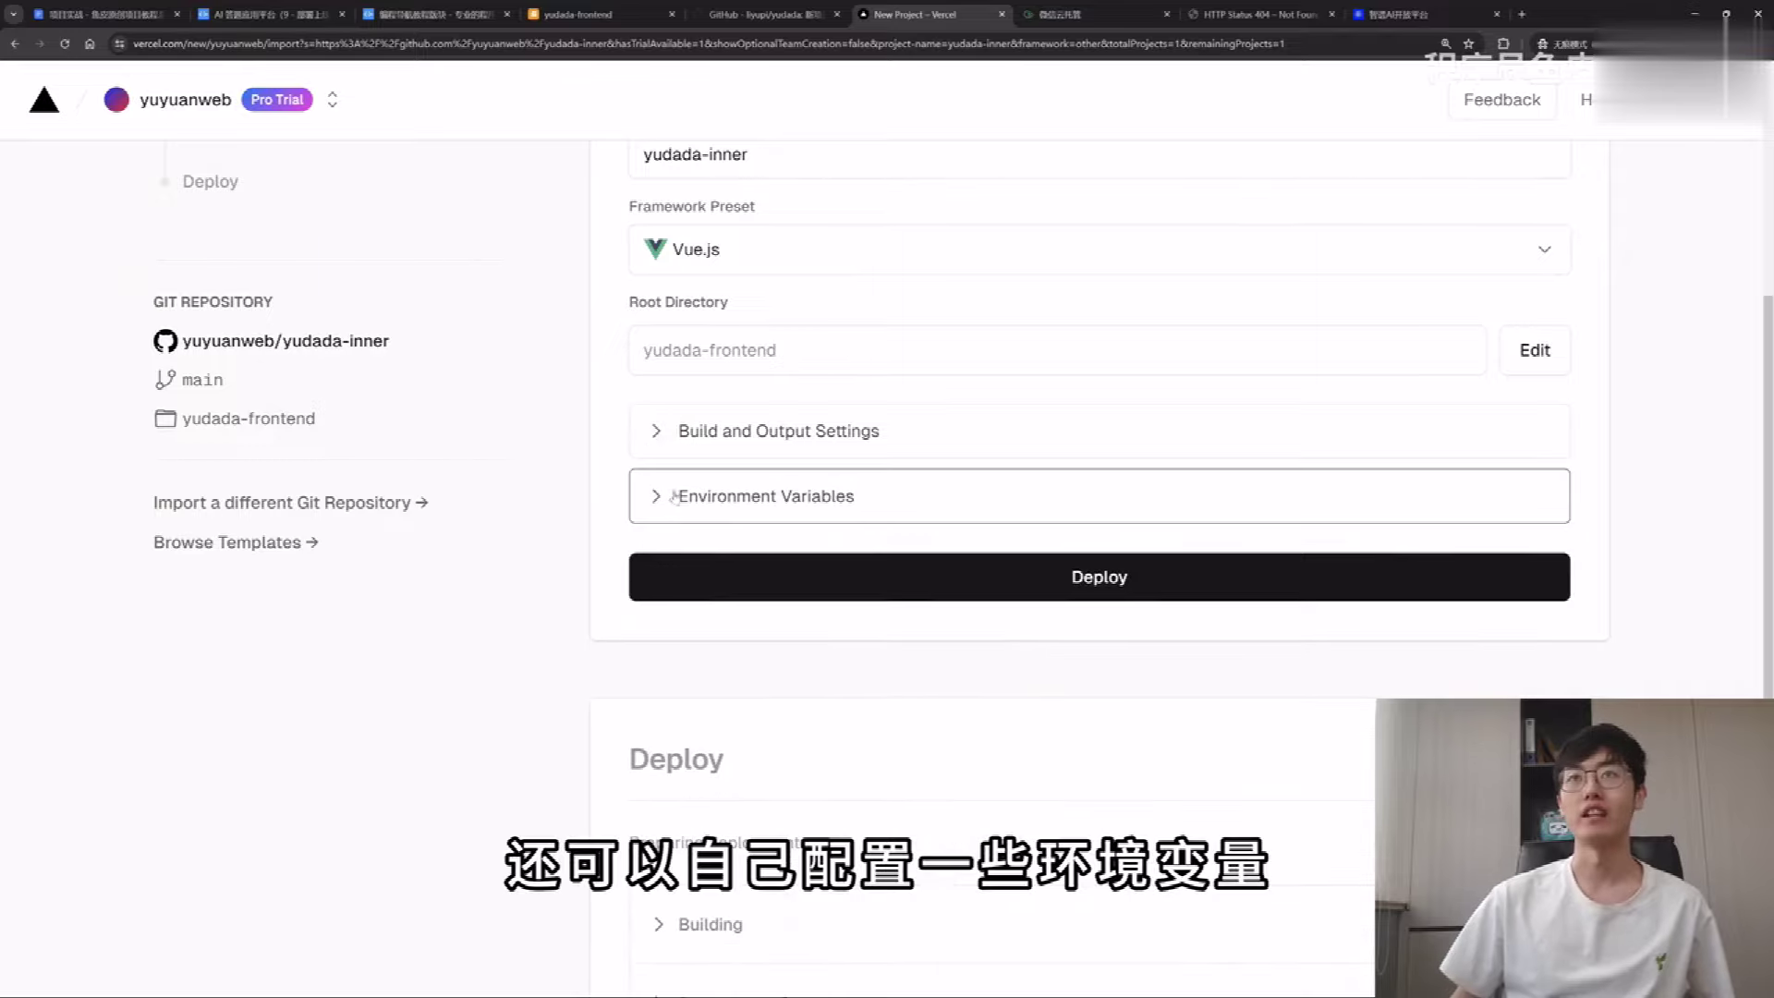
pyautogui.scroll(1, 719, 520)
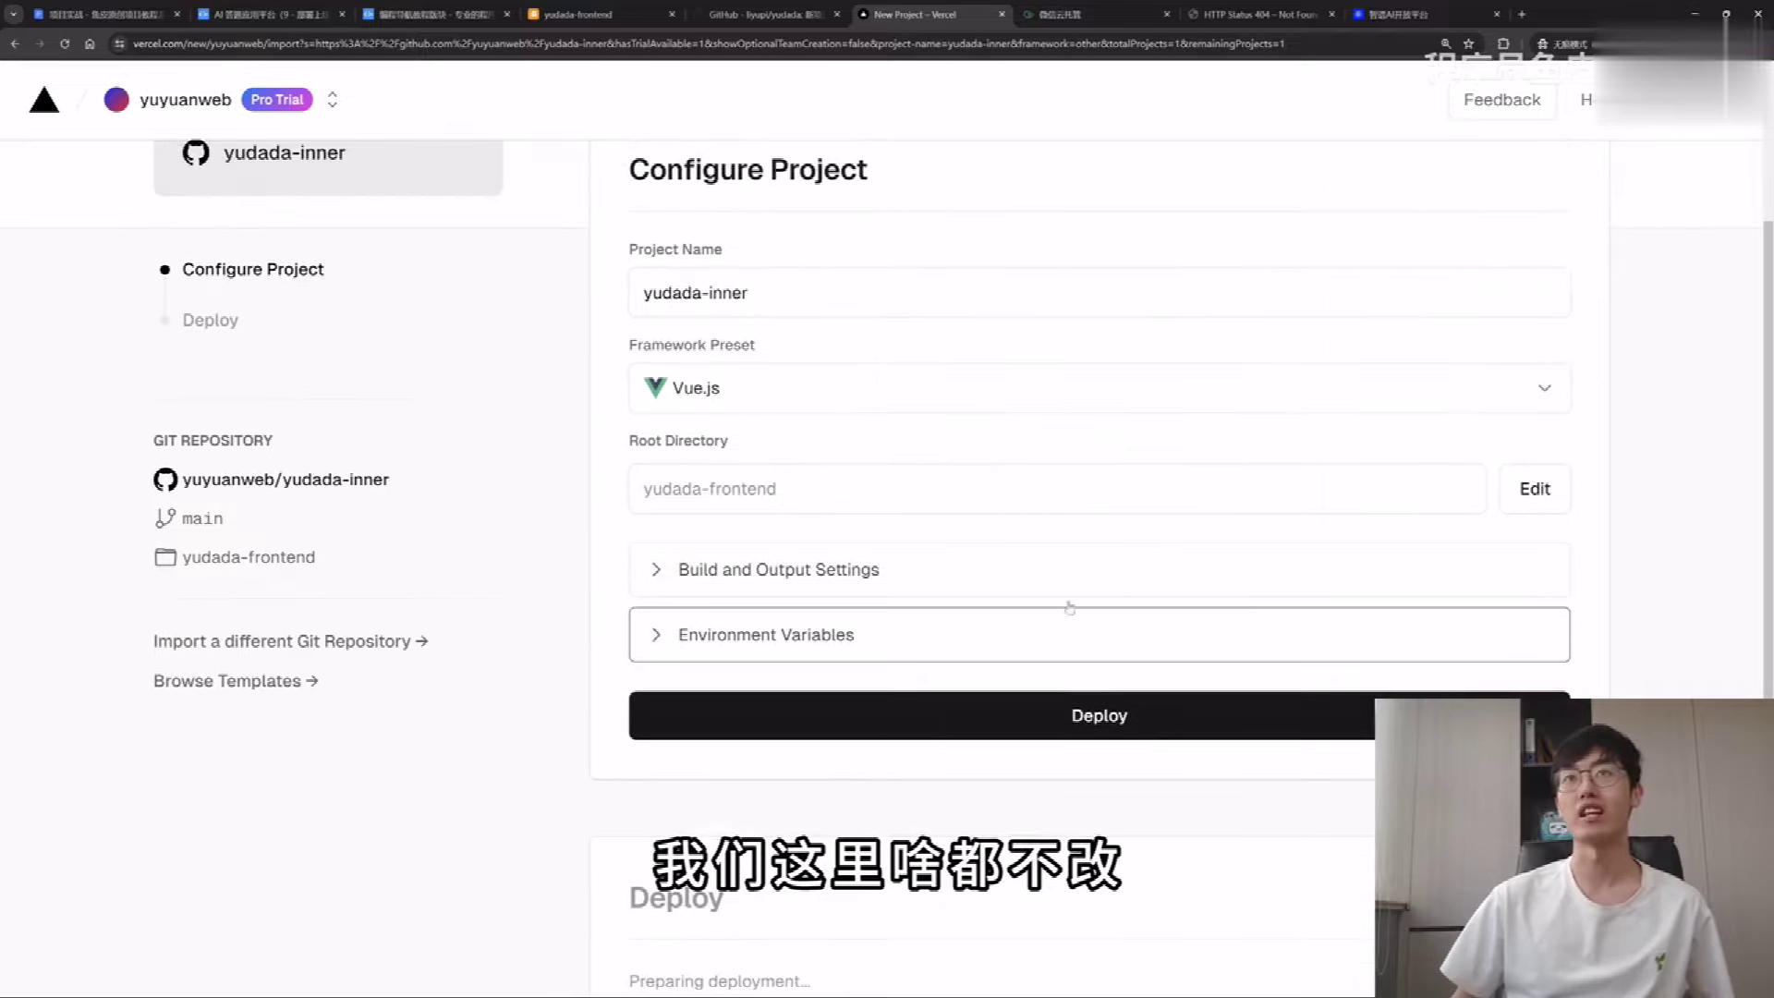
pyautogui.scroll(-1, 1029, 592)
pyautogui.click(1030, 592)
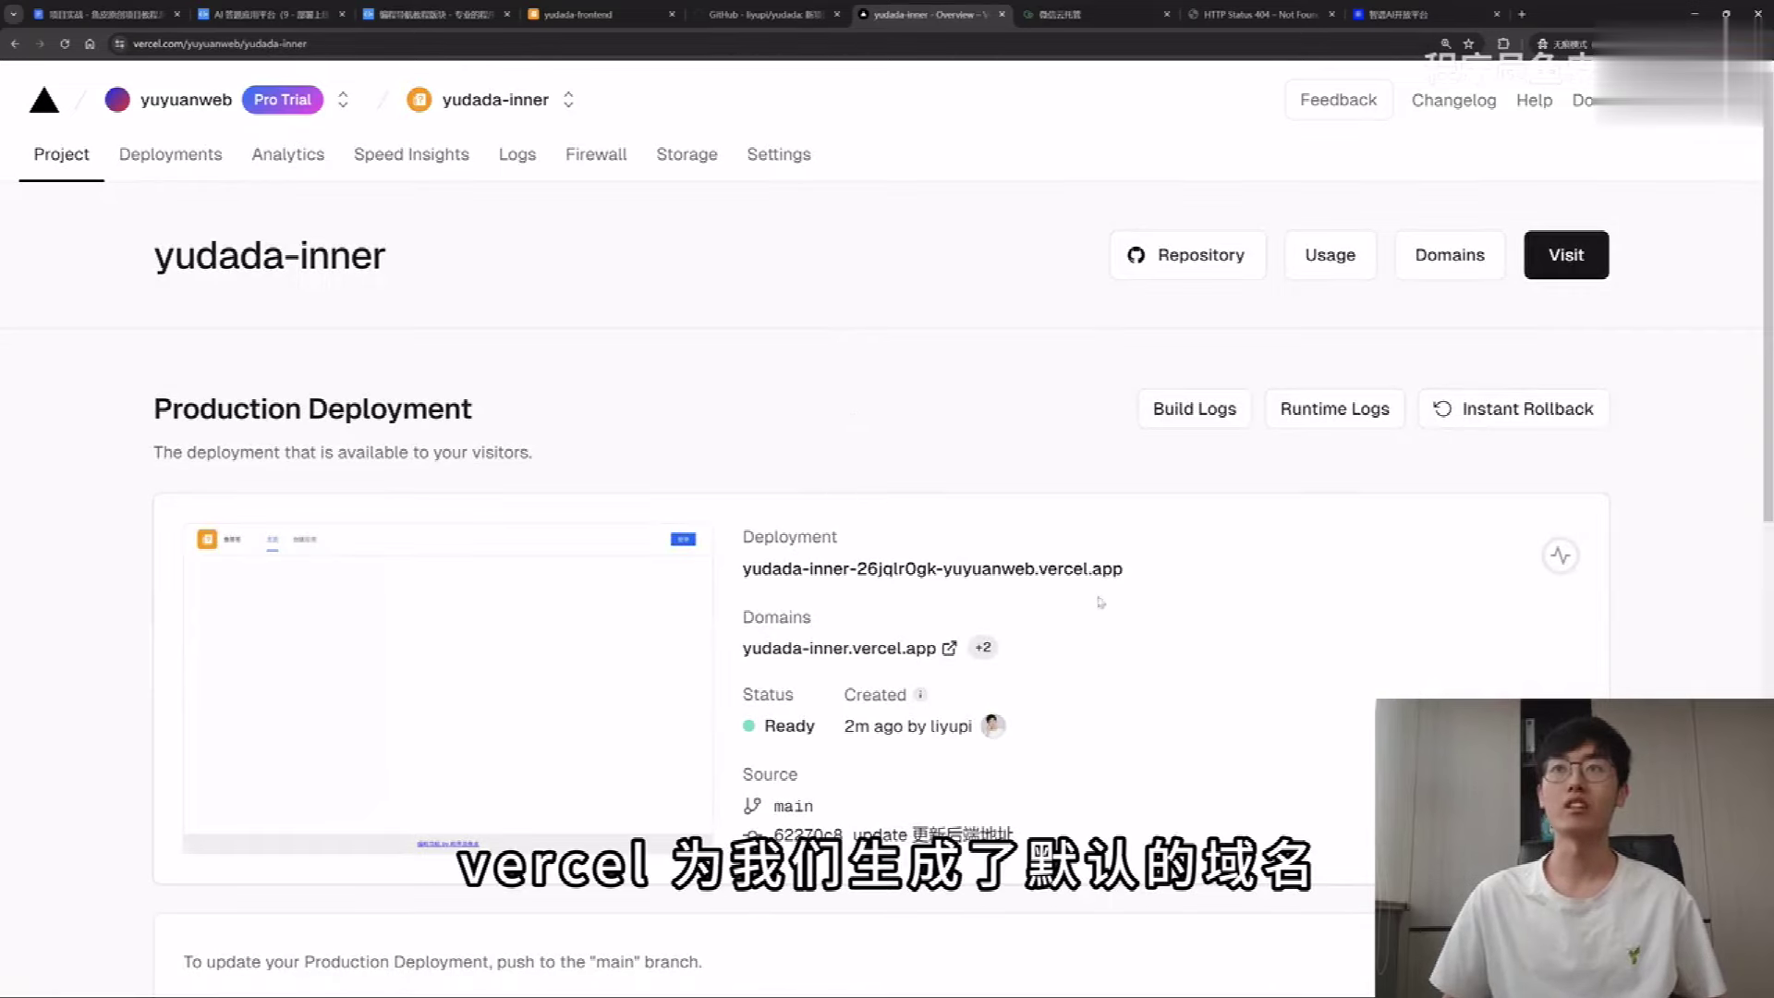
# Step: Look at the generated deployment address and open the deployed frontend through the yudada-inner.vercel.app domain
pyautogui.moveTo(1125, 570); pyautogui.dragTo(737, 582)
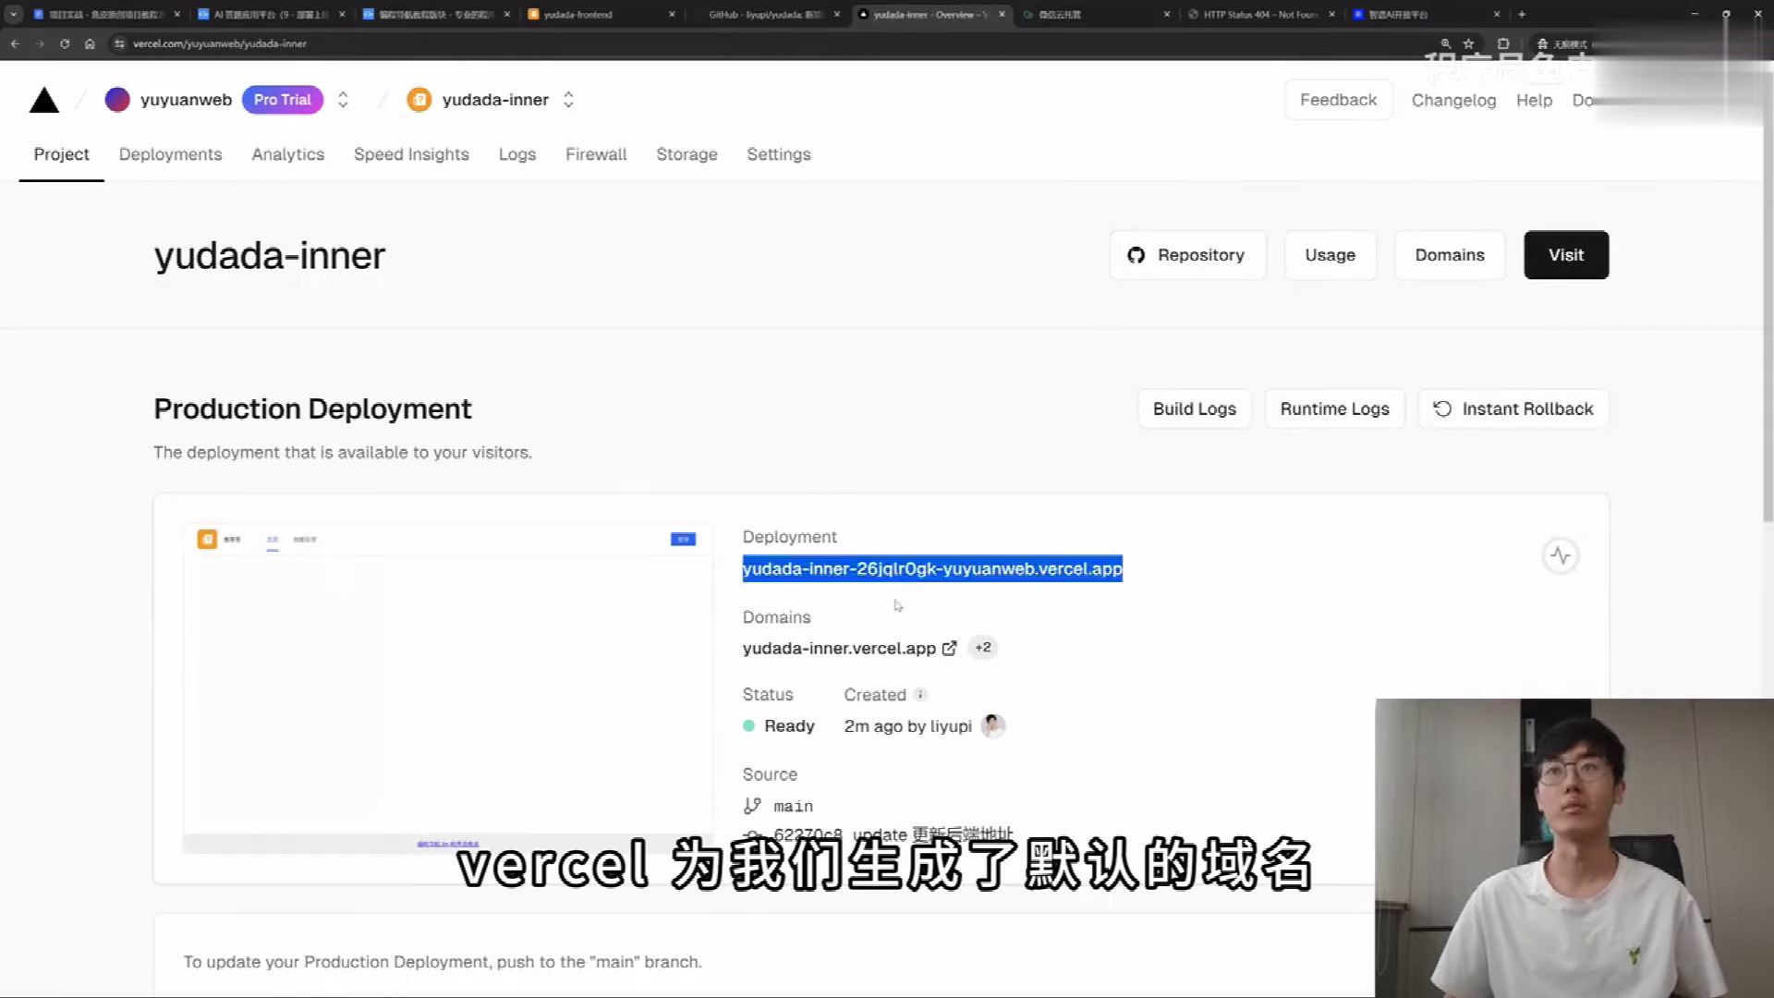
pyautogui.click(864, 633)
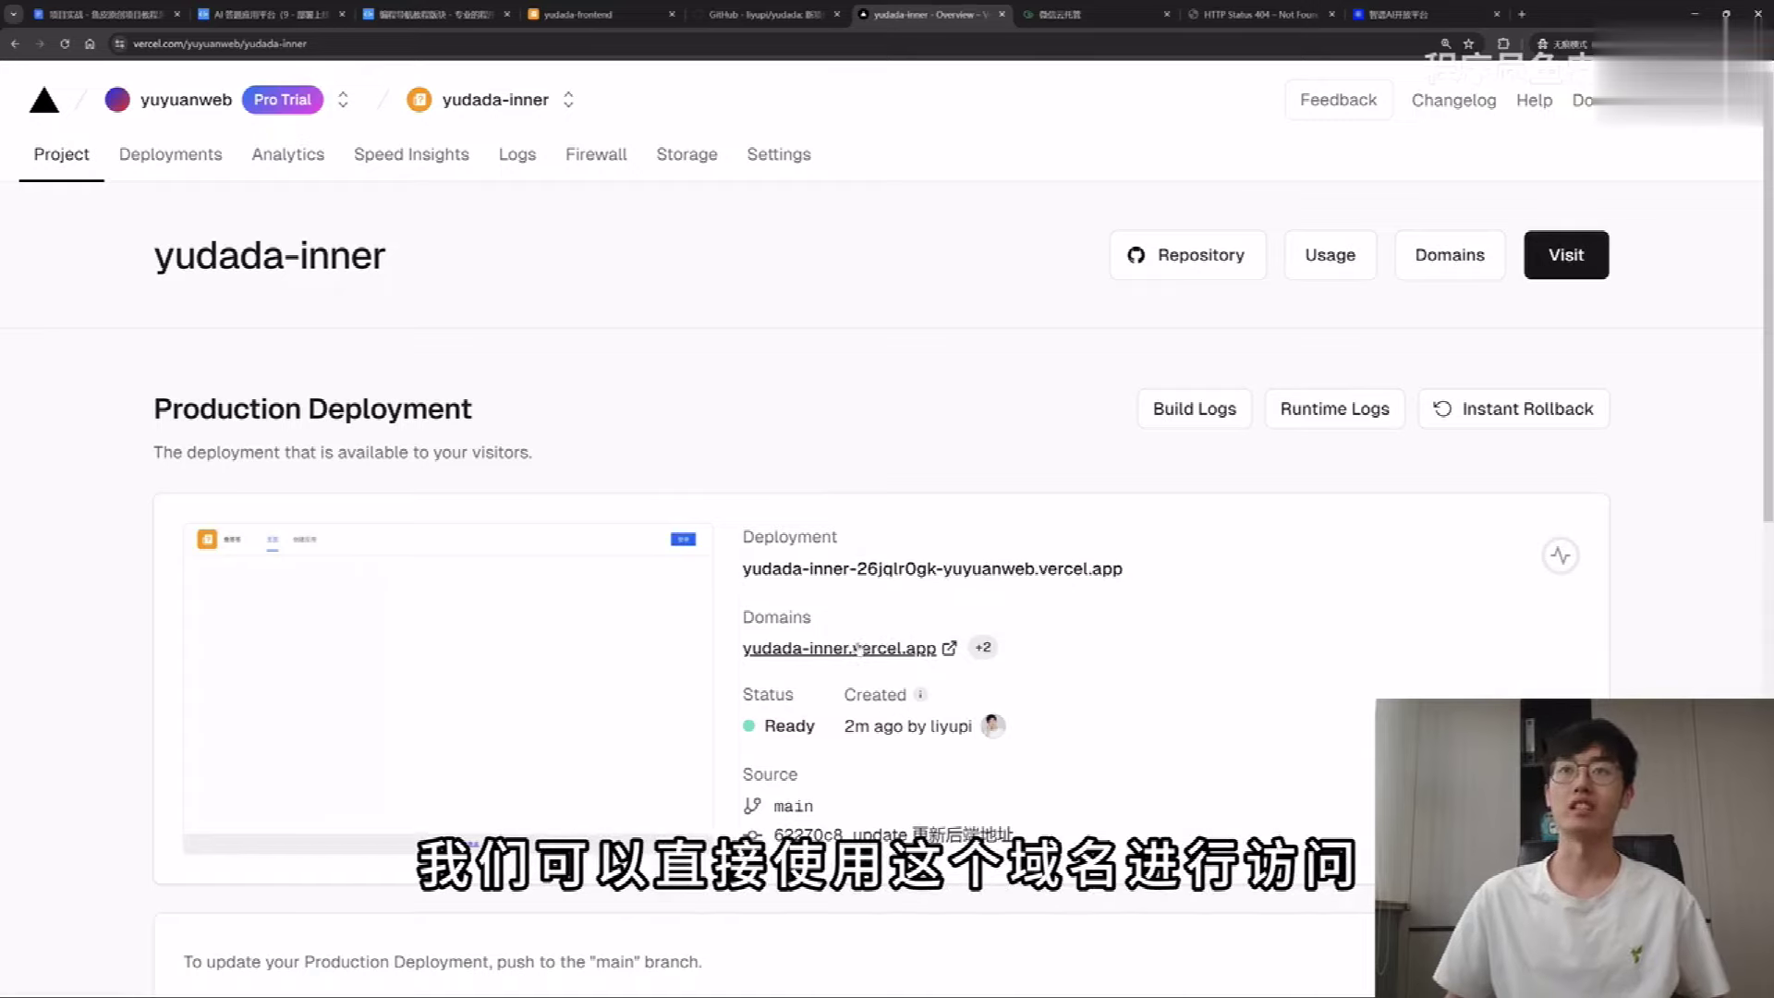
pyautogui.click(857, 646)
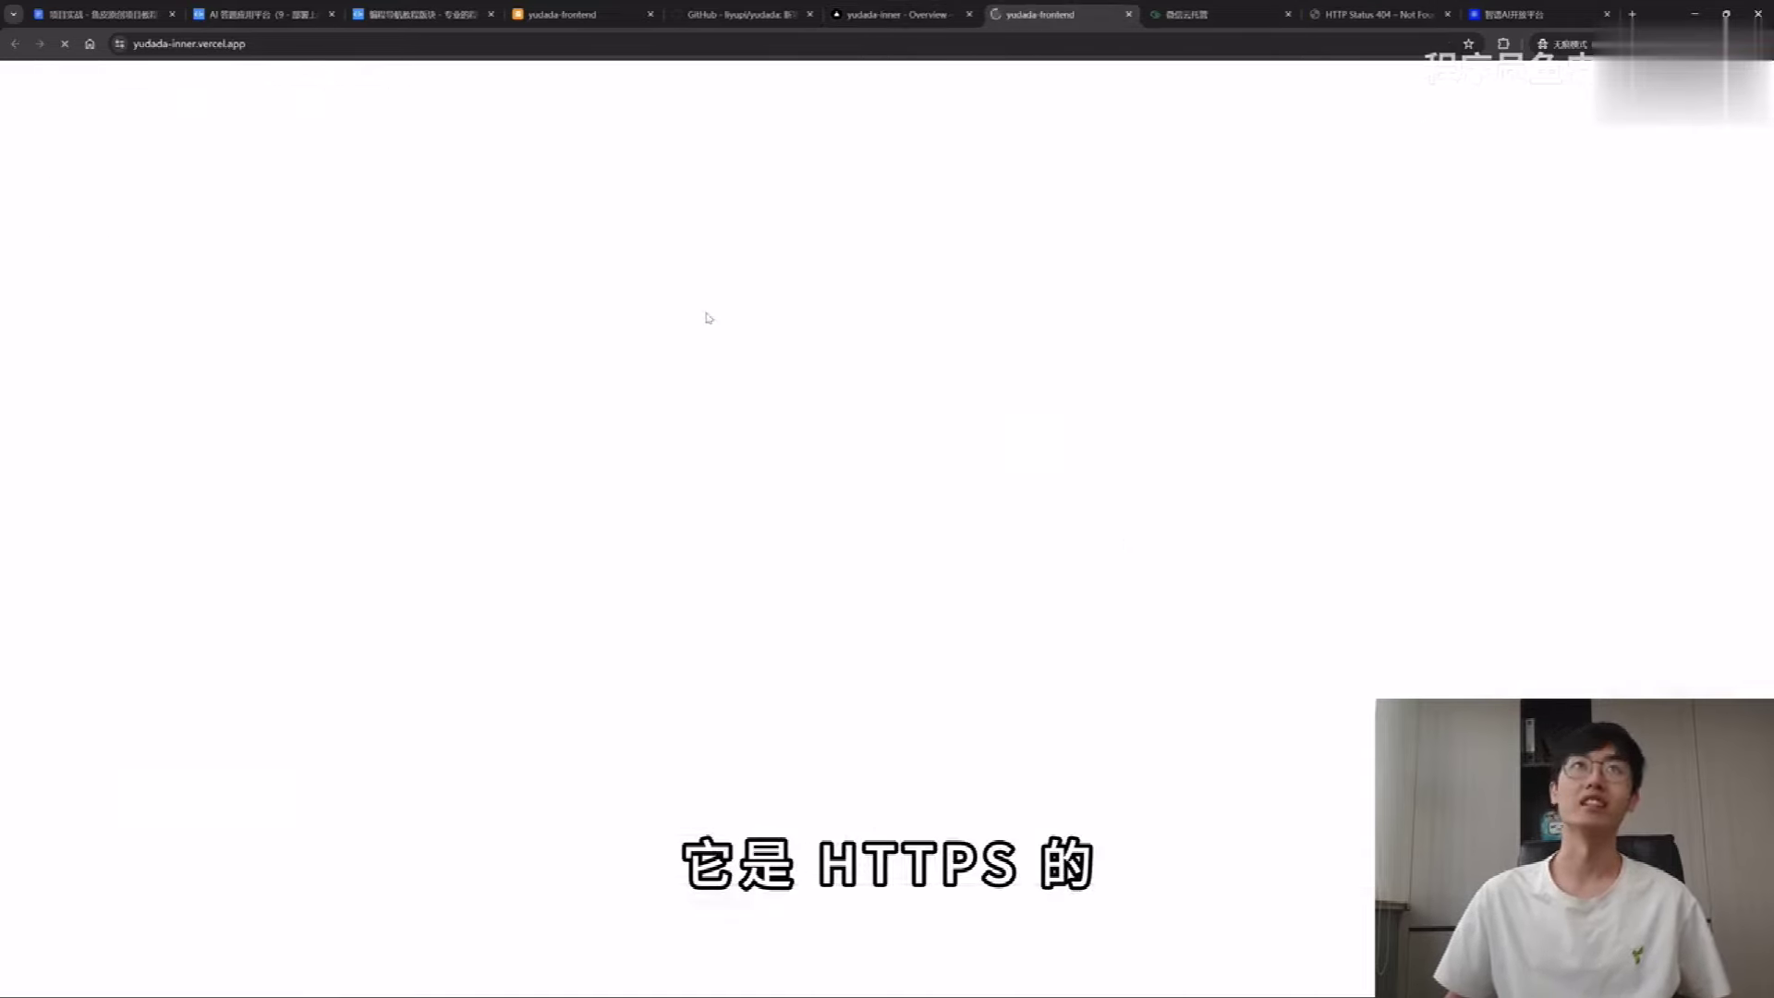